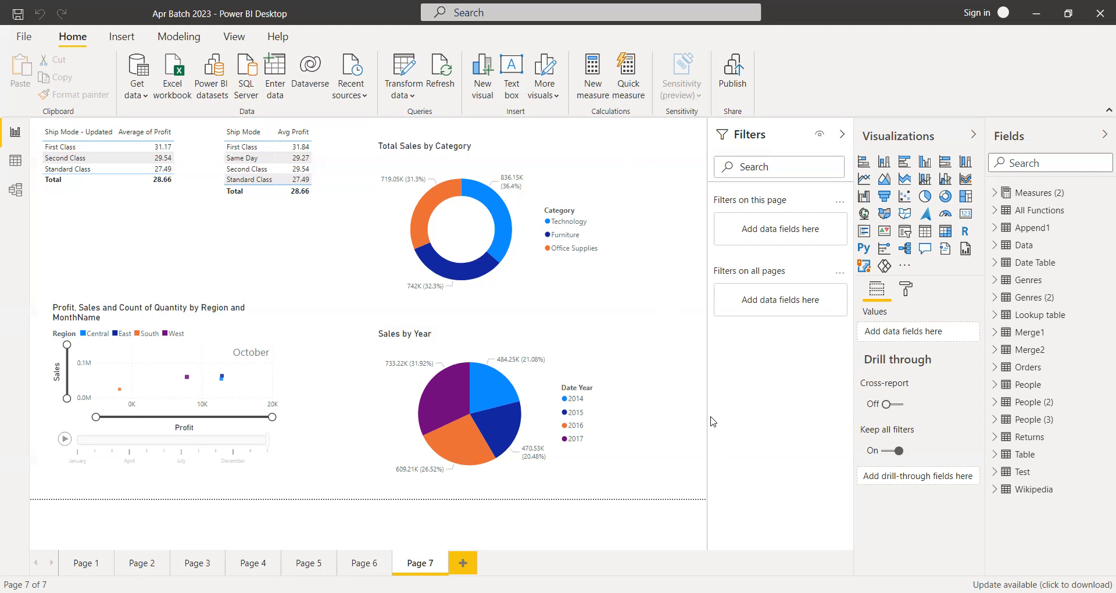
- Add a new report page with an empty treemap visual, enlarged to roughly half the page width
{"action": "left_click", "coordinate": [474, 567]}
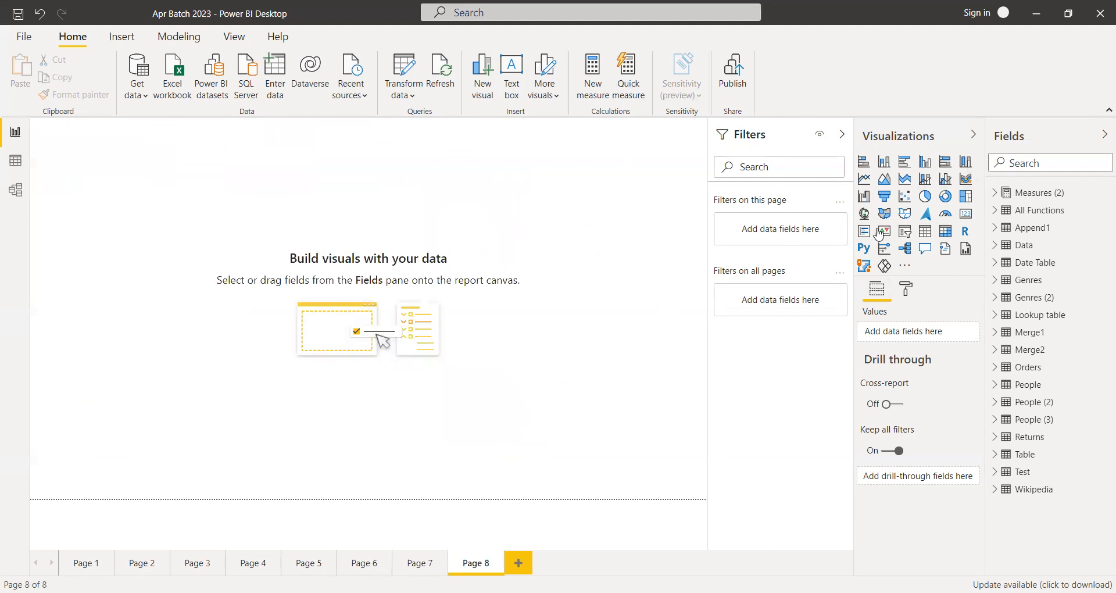
{"action": "left_click", "coordinate": [966, 196]}
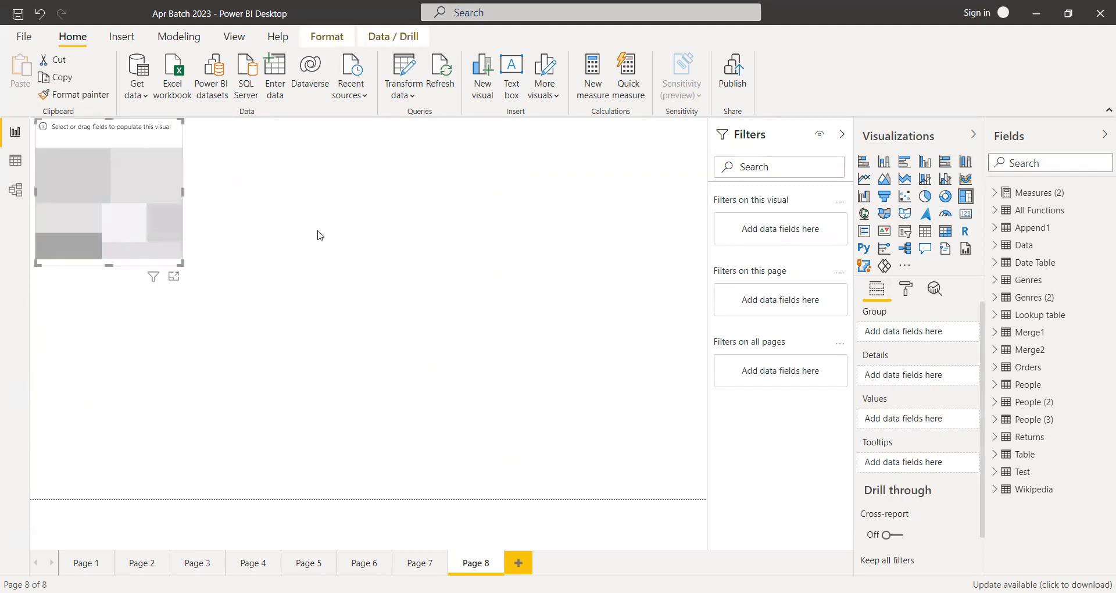
{"action": "left_click_drag", "start_coordinate": [173, 212], "coordinate": [203, 260]}
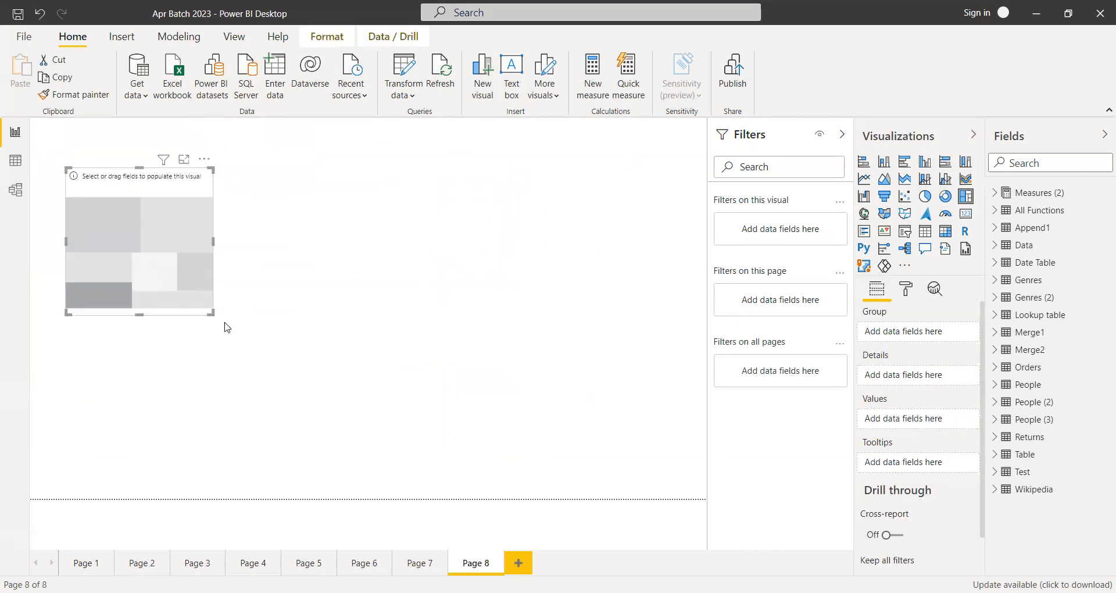
{"action": "left_click_drag", "start_coordinate": [215, 317], "coordinate": [398, 475]}
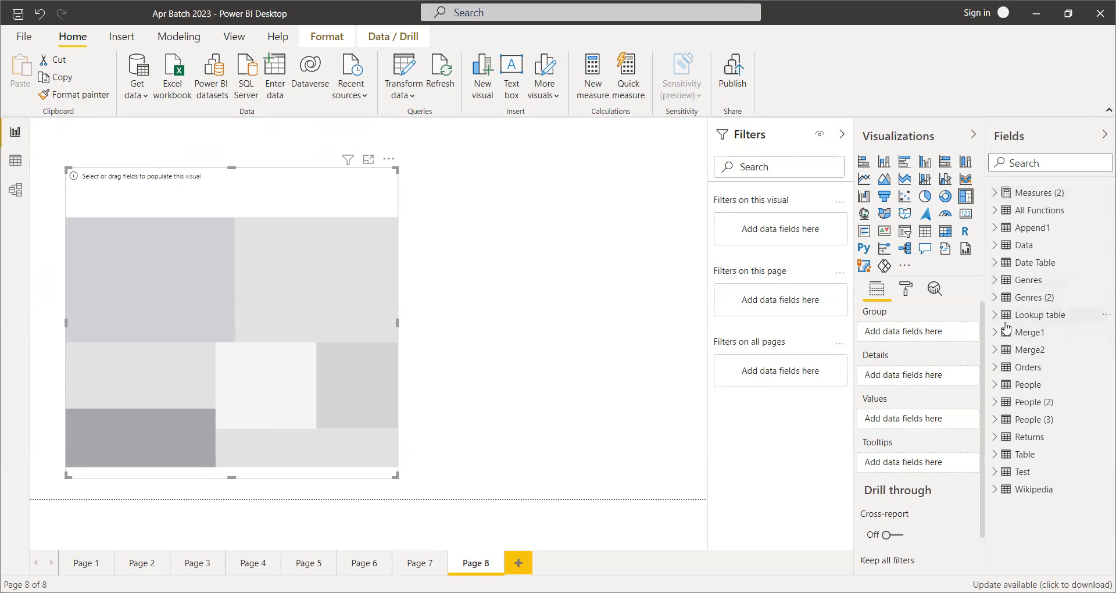
- Populate the treemap from the Orders table with Category as group, Sub-Category as details and Sales as values
{"action": "left_click", "coordinate": [997, 368]}
{"action": "left_click_drag", "start_coordinate": [988, 393], "coordinate": [933, 337]}
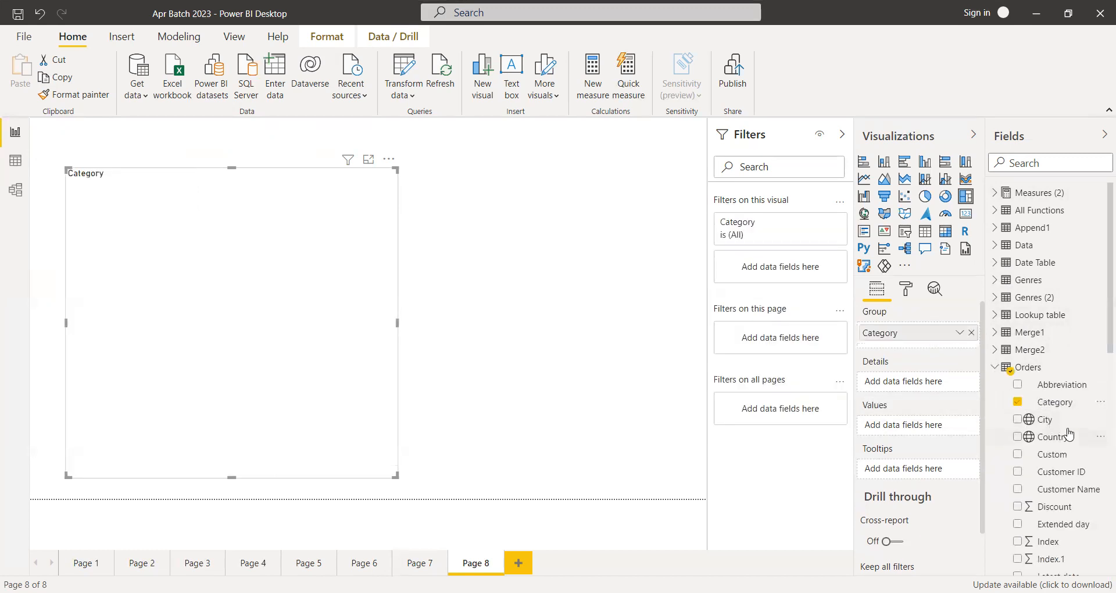
{"action": "scroll", "coordinate": [1069, 444], "scroll_direction": "down", "scroll_amount": 10}
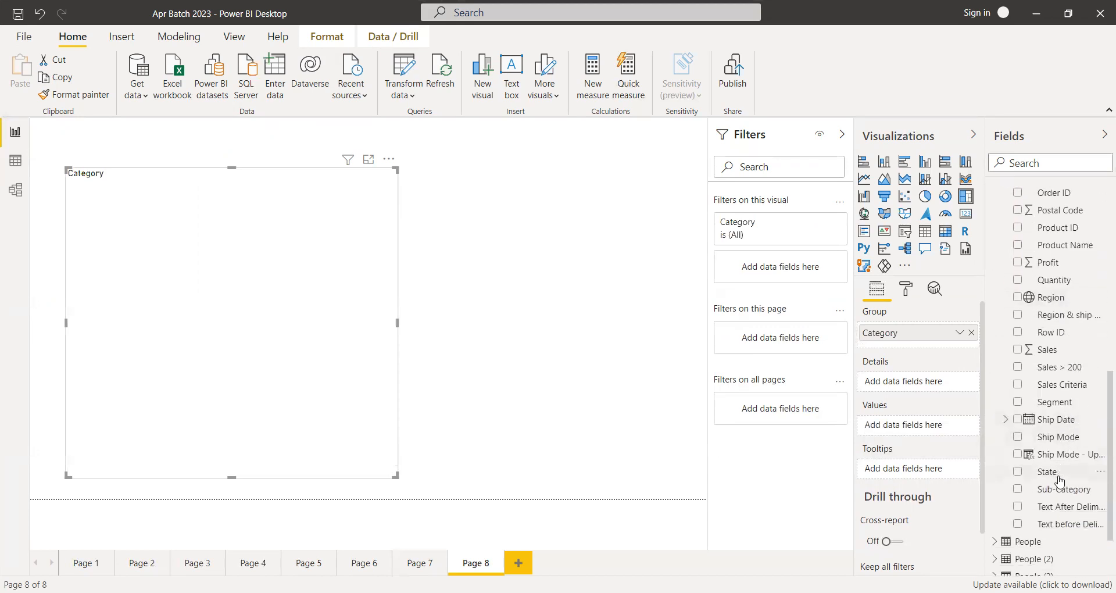
{"action": "left_click_drag", "start_coordinate": [1042, 492], "coordinate": [922, 379]}
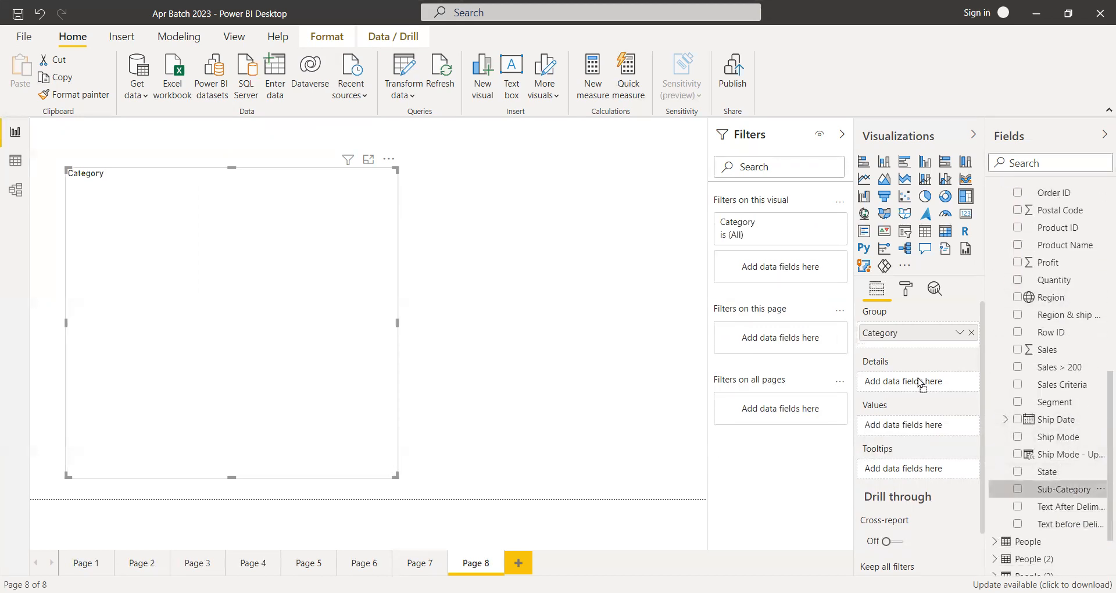
{"action": "left_click_drag", "start_coordinate": [1038, 359], "coordinate": [942, 429]}
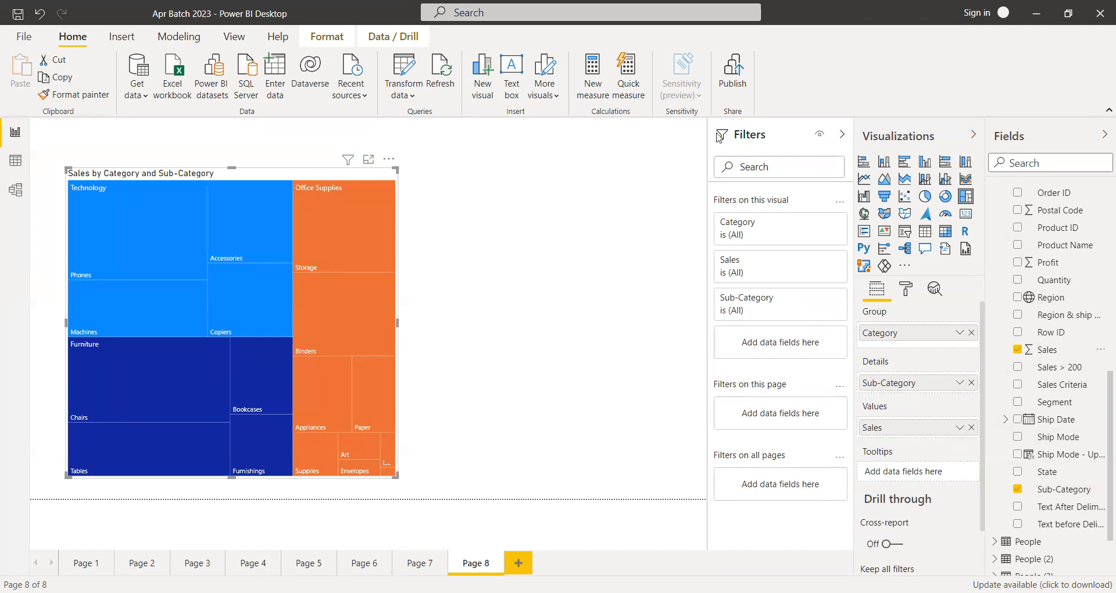
- Widen the treemap to inspect its tile tooltips, and shrink it back to about half the page width
{"action": "left_click_drag", "start_coordinate": [396, 475], "coordinate": [578, 477]}
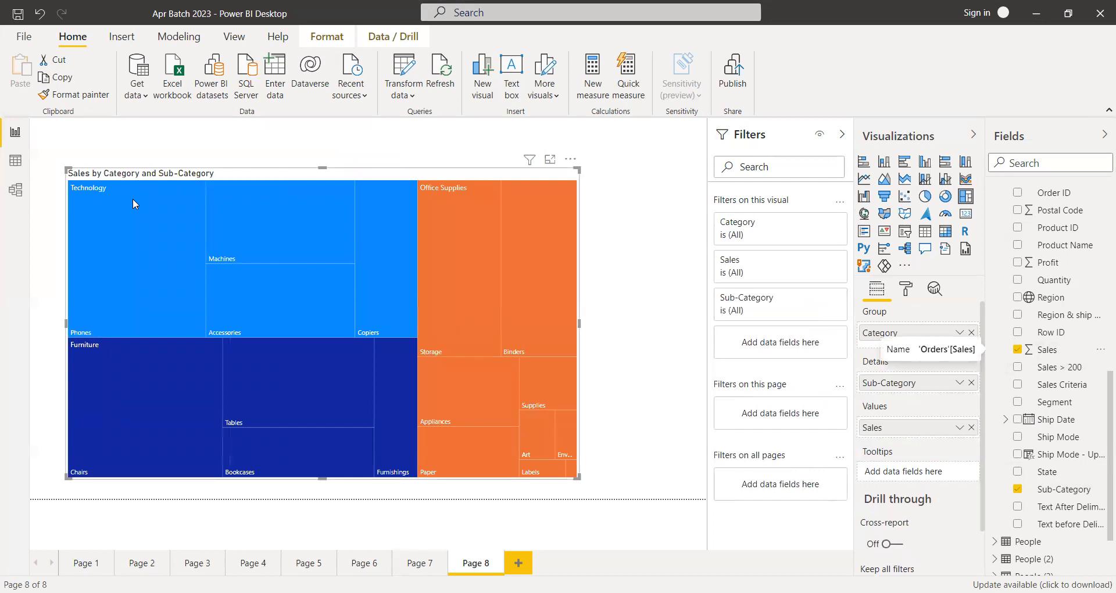
{"action": "mouse_move", "coordinate": [132, 199]}
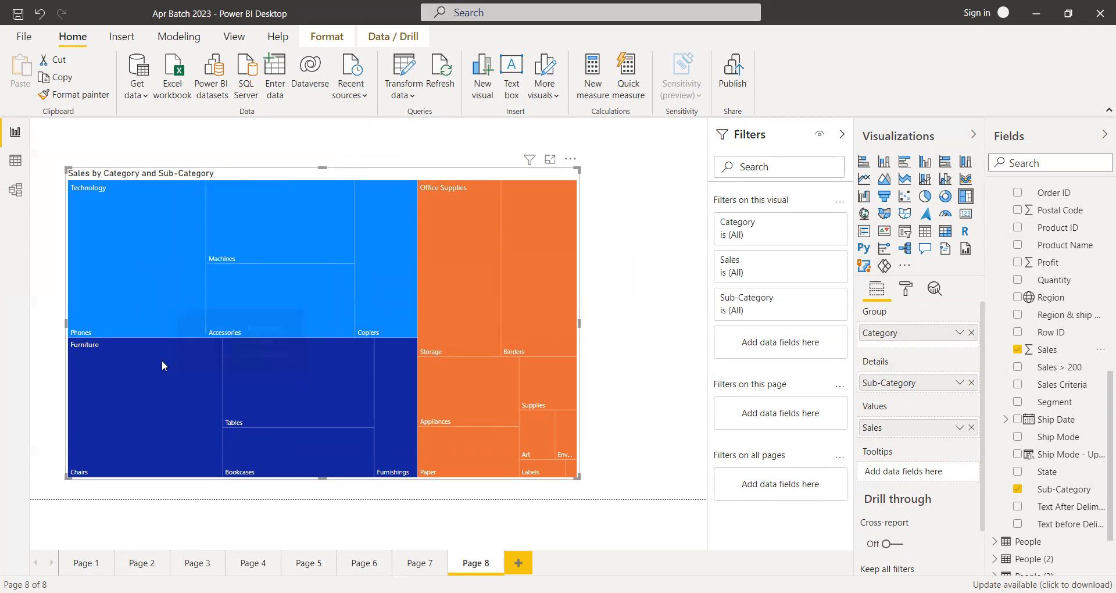
{"action": "mouse_move", "coordinate": [516, 255]}
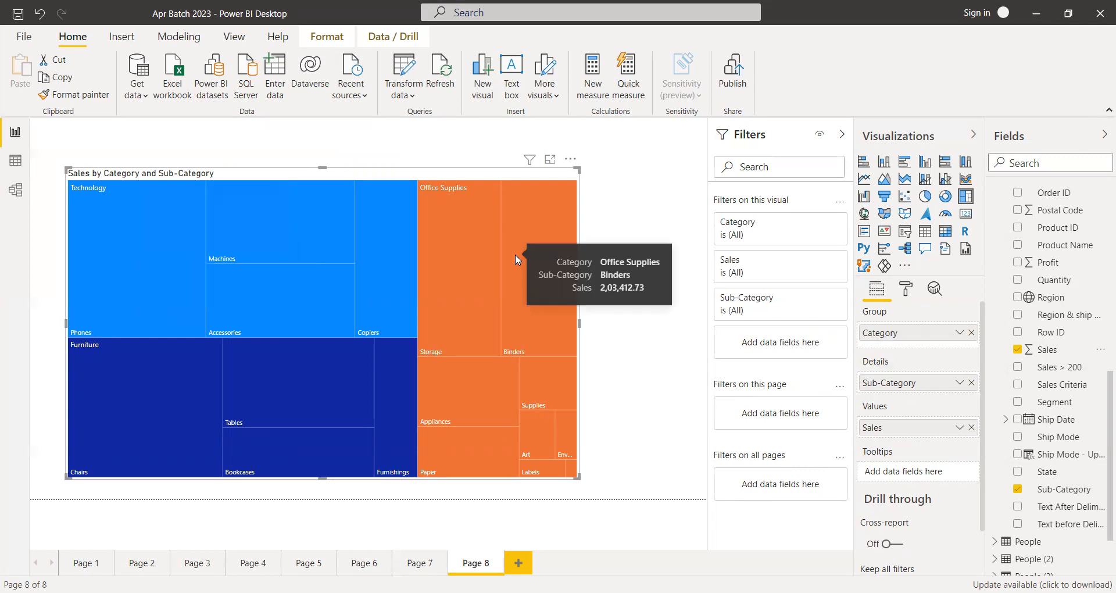
{"action": "left_click_drag", "start_coordinate": [578, 477], "coordinate": [424, 468]}
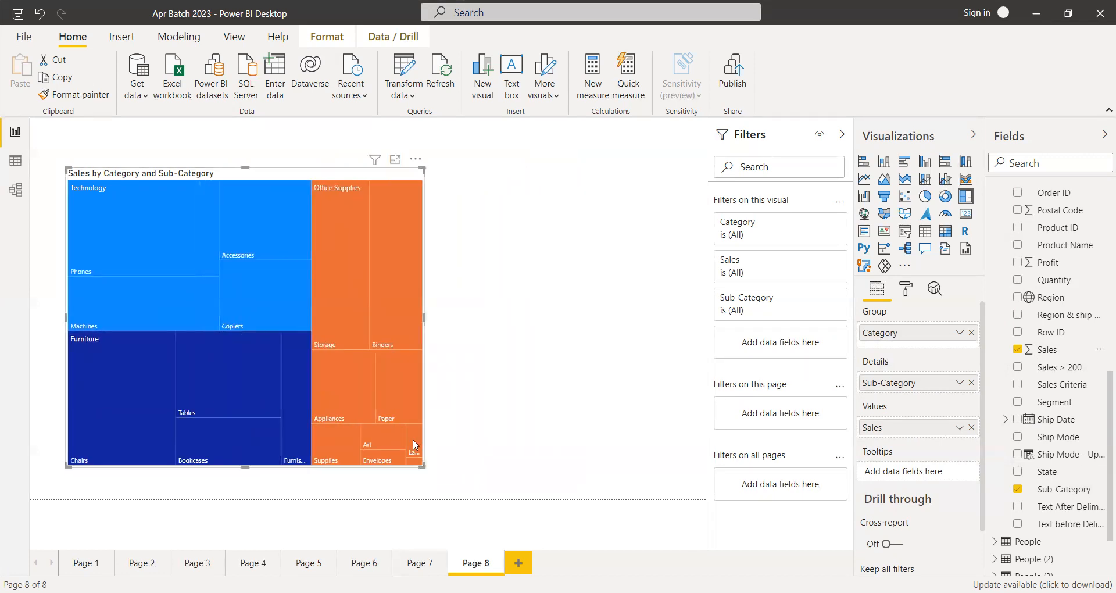
- Turn on data labels for the treemap and shift the visual slightly toward the page's left edge
{"action": "left_click", "coordinate": [905, 265]}
{"action": "left_click", "coordinate": [904, 265]}
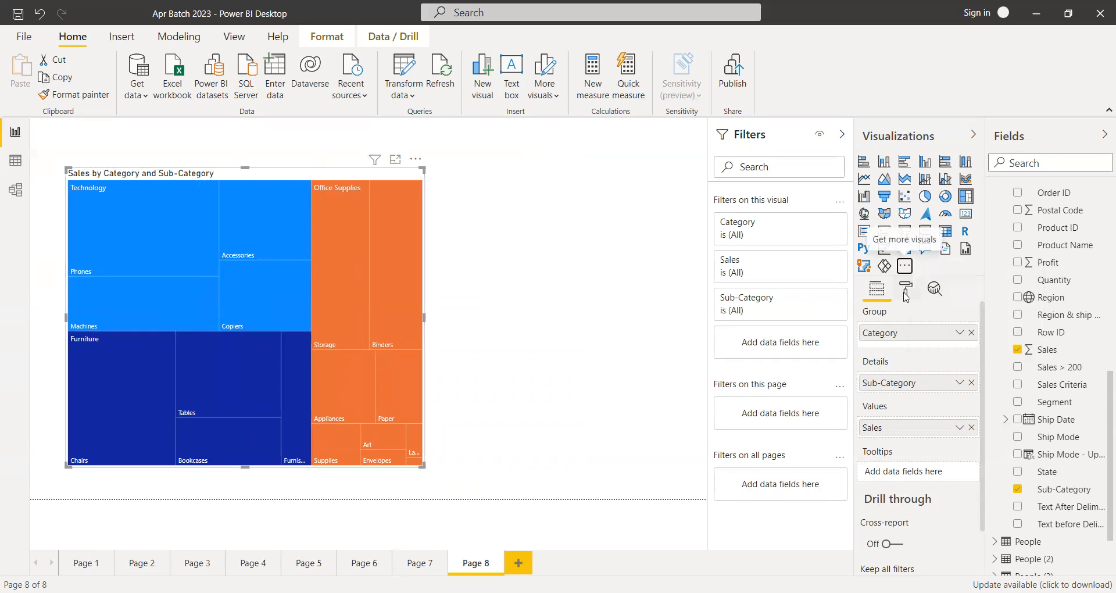
{"action": "left_click", "coordinate": [906, 289]}
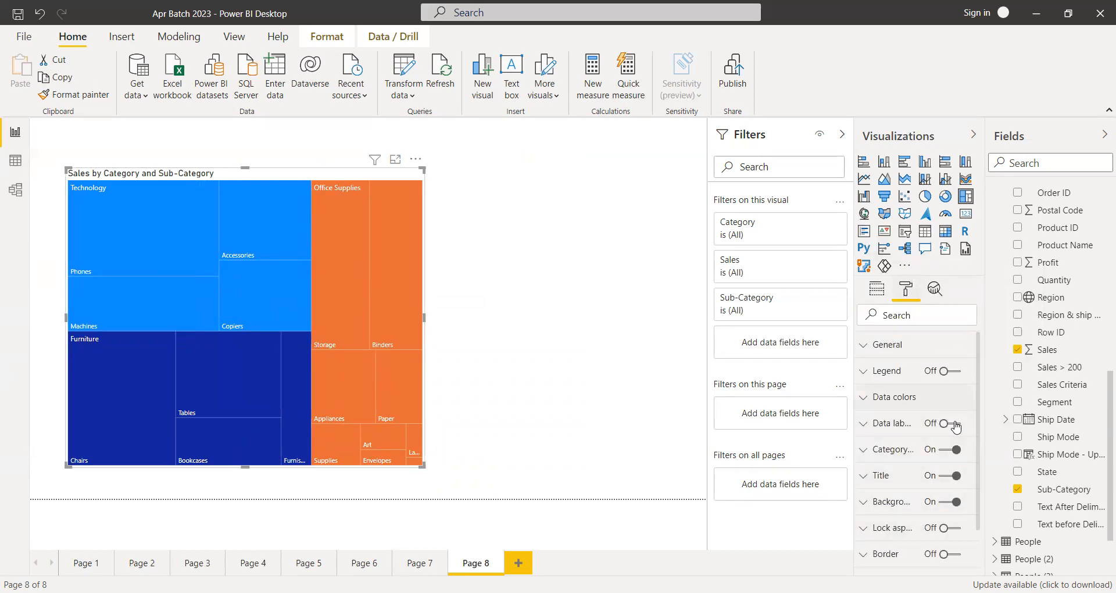
{"action": "left_click", "coordinate": [958, 428]}
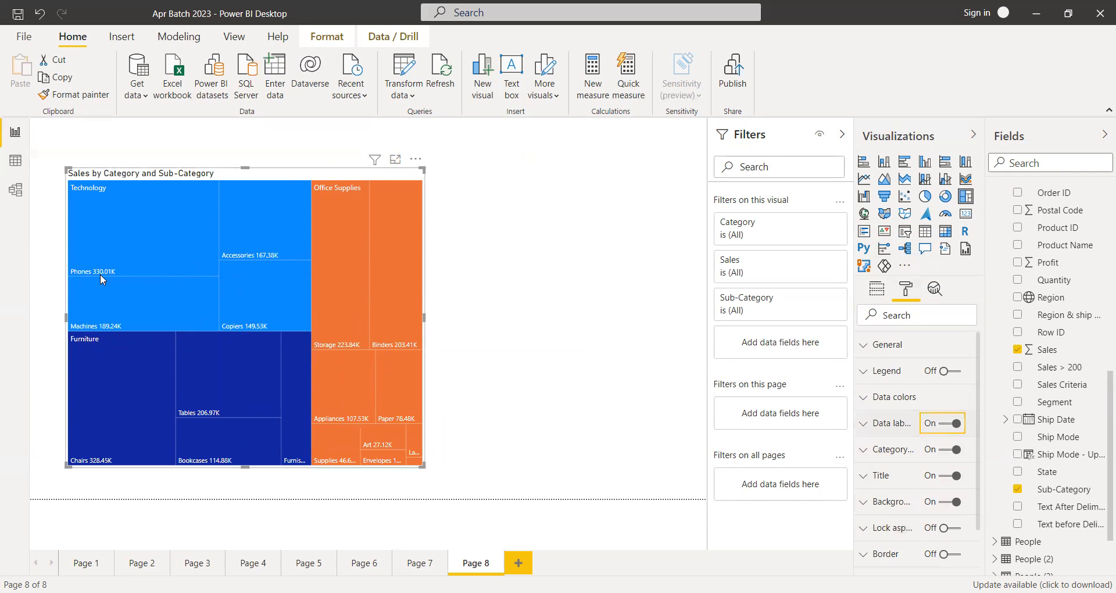
{"action": "left_click_drag", "start_coordinate": [278, 174], "coordinate": [253, 177]}
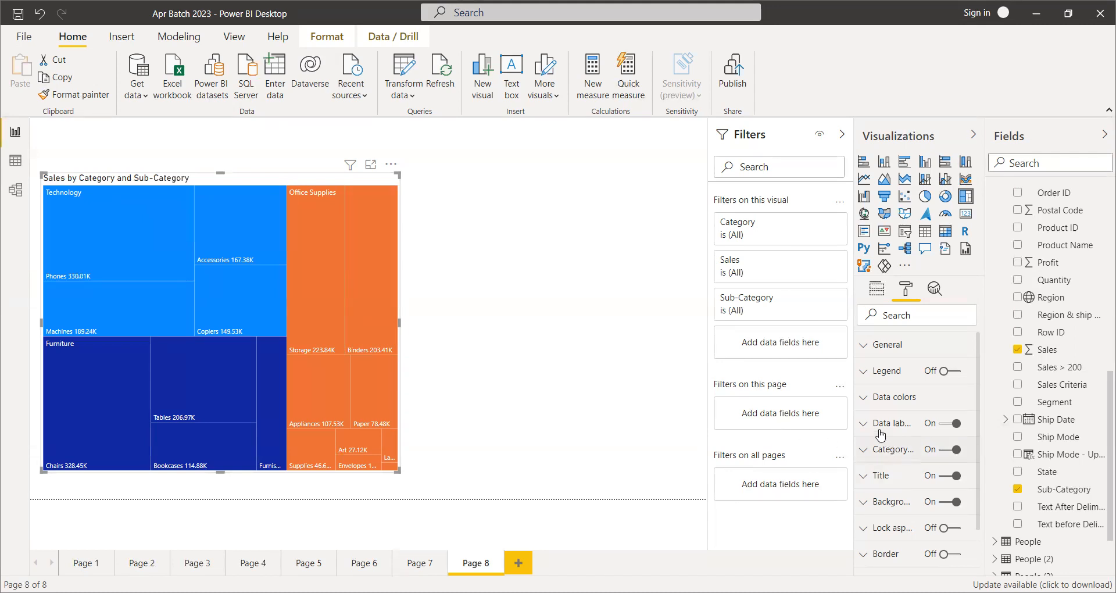
- Set the treemap's data colors to dark blue for Technology, dark orange for Furniture and dark gold for Office Supplies
{"action": "left_click", "coordinate": [864, 397]}
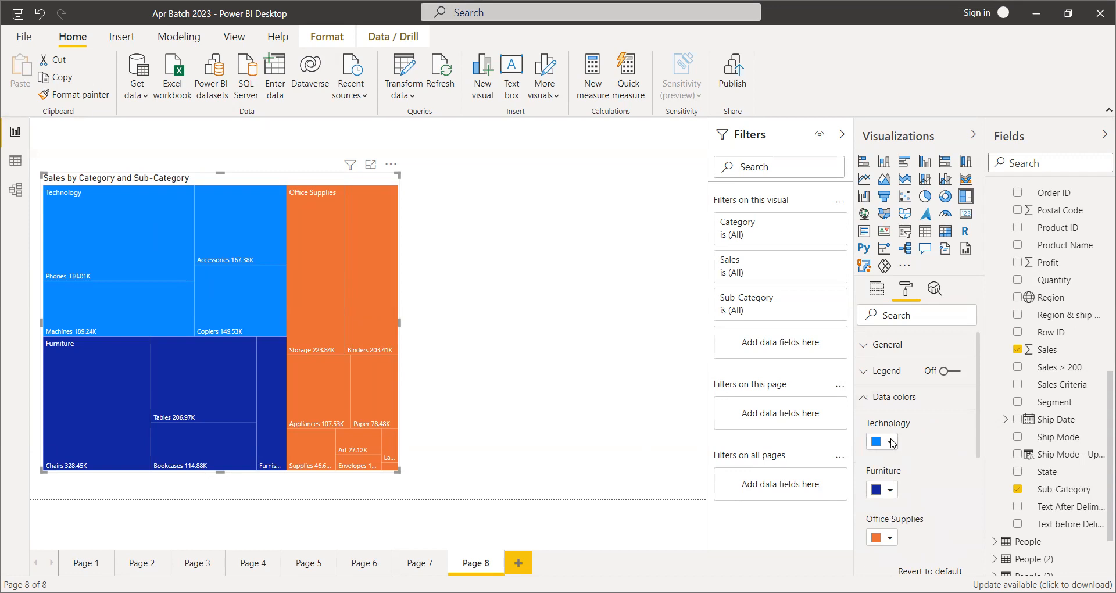
{"action": "left_click", "coordinate": [890, 443]}
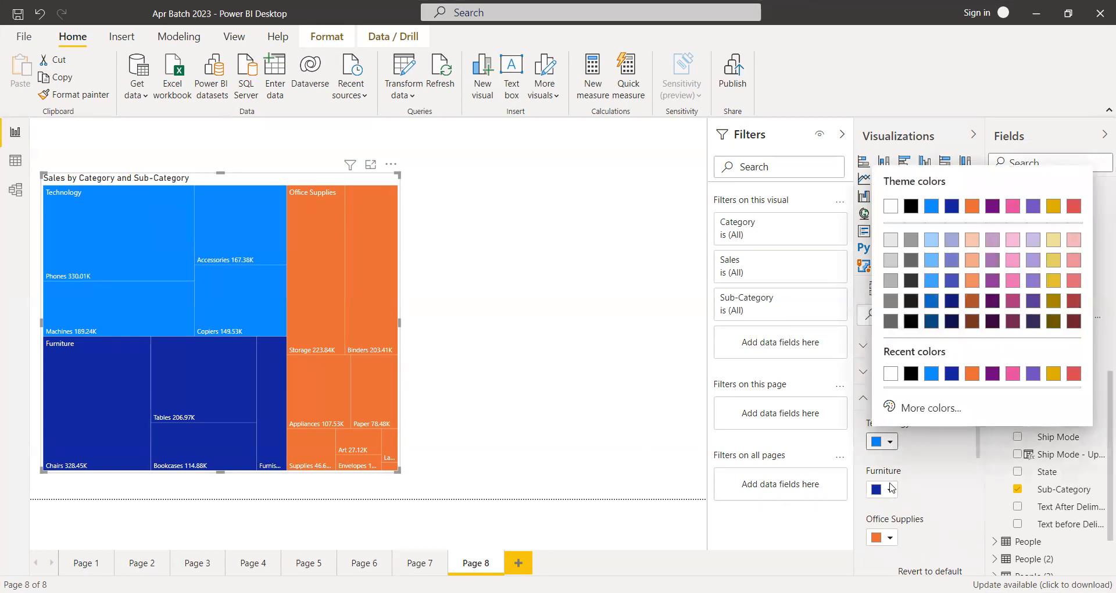
{"action": "left_click", "coordinate": [952, 302]}
{"action": "left_click", "coordinate": [890, 489]}
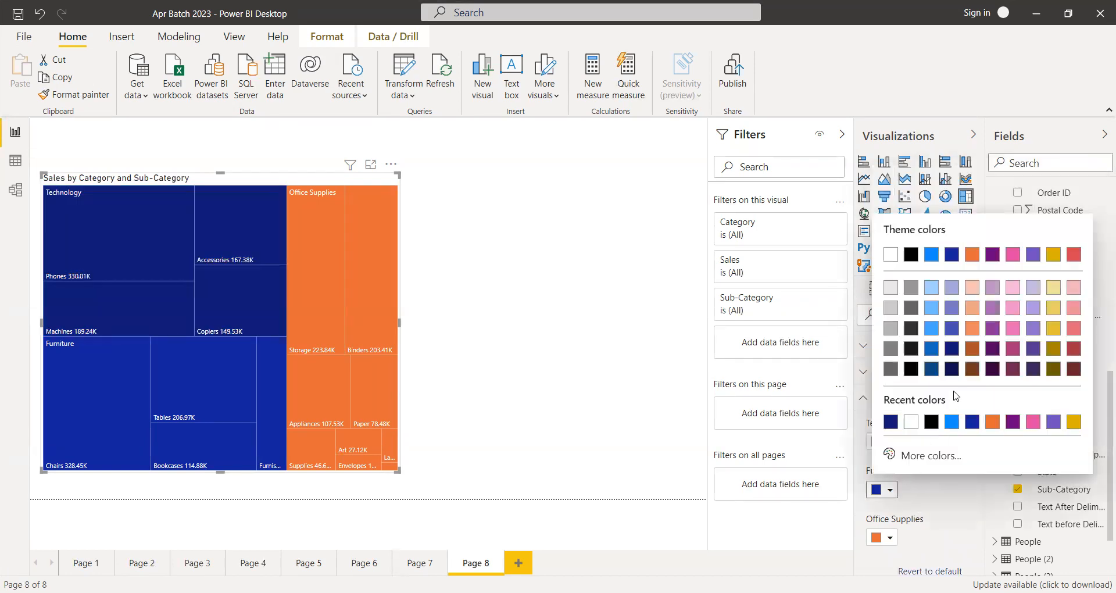
{"action": "left_click", "coordinate": [973, 352]}
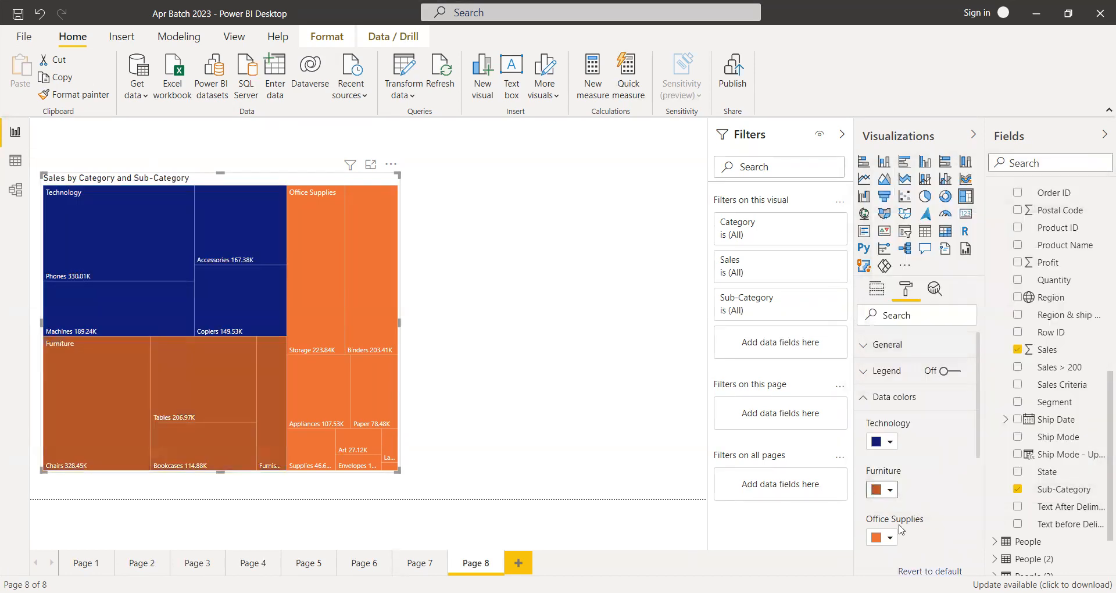
{"action": "left_click", "coordinate": [882, 537]}
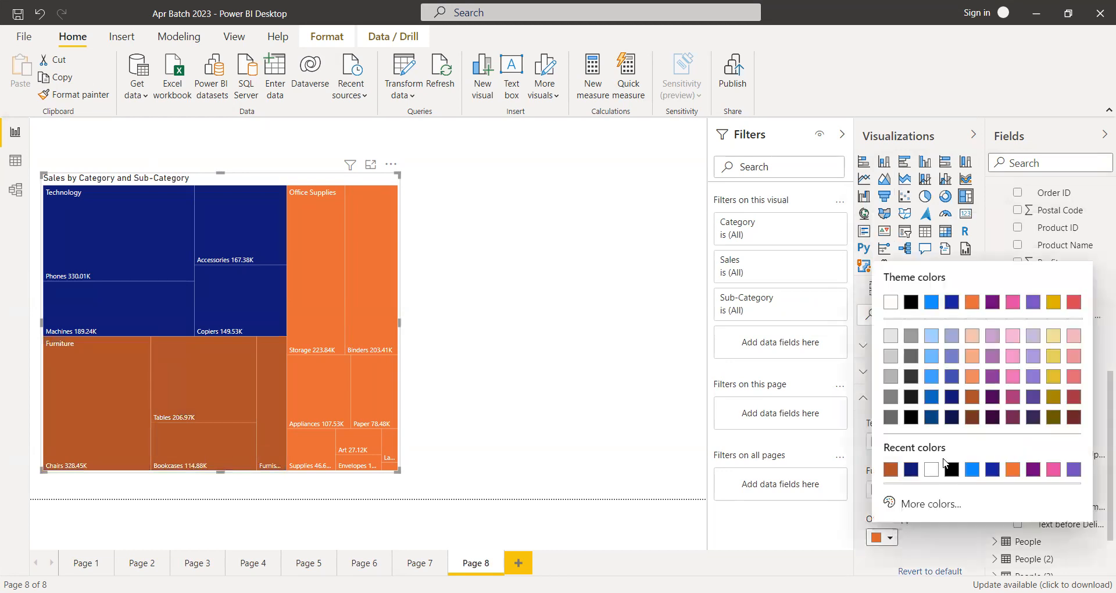
{"action": "left_click", "coordinate": [1052, 398]}
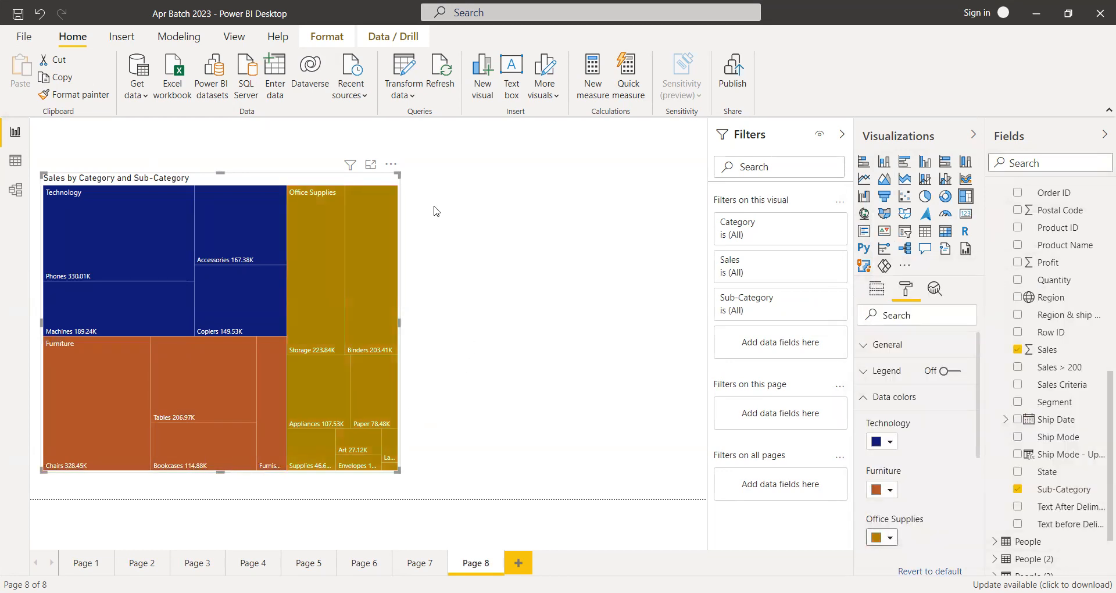
- Reduce the treemap's height, adjust its width slightly, and place it in the lower-left corner of the report page
{"action": "left_click_drag", "start_coordinate": [397, 173], "coordinate": [380, 212]}
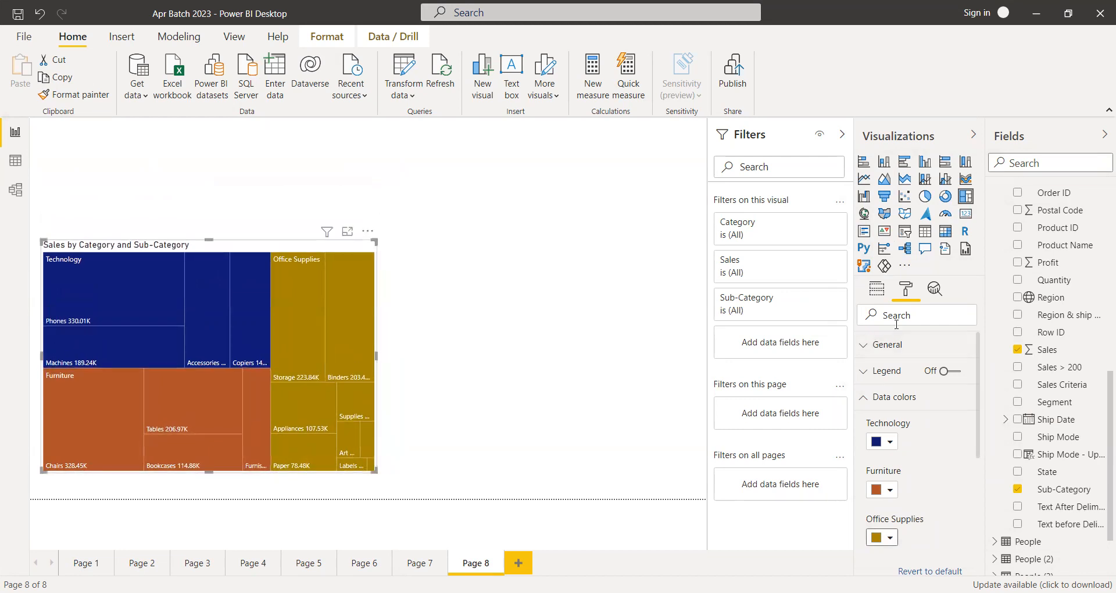
{"action": "left_click", "coordinate": [903, 398]}
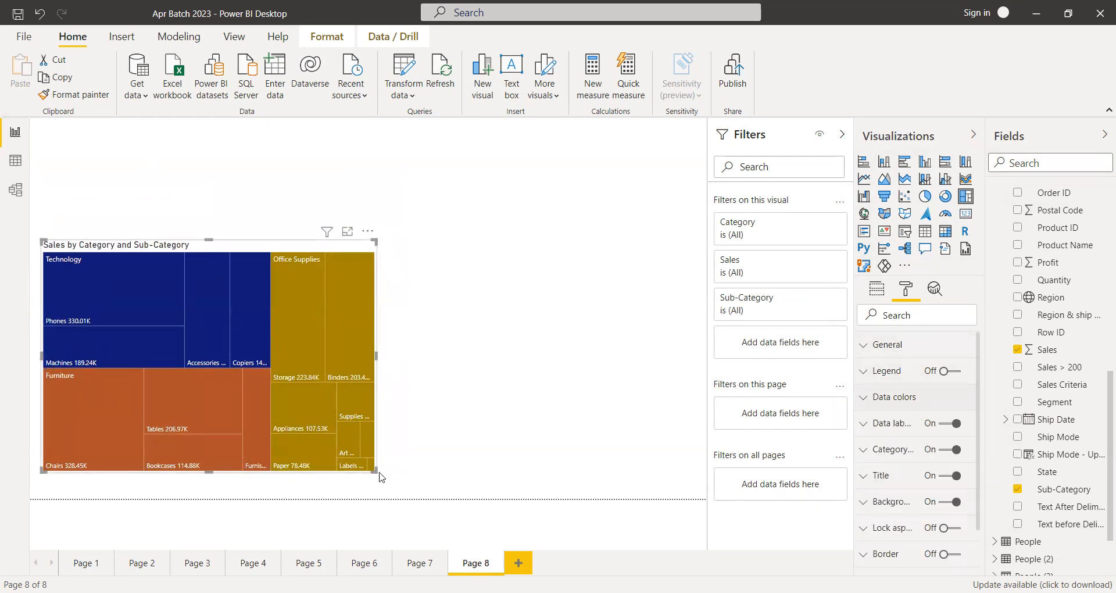
{"action": "mouse_move", "coordinate": [375, 471]}
{"action": "left_mouse_down"}
{"action": "mouse_move", "coordinate": [357, 476]}
{"action": "mouse_move", "coordinate": [389, 475]}
{"action": "left_mouse_up"}
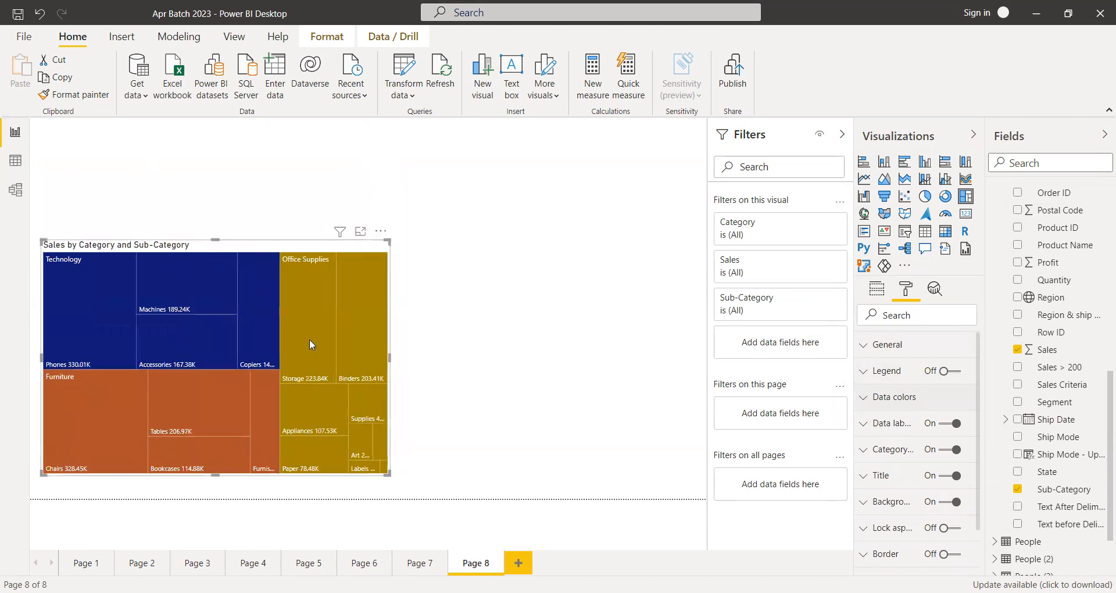
{"action": "left_click_drag", "start_coordinate": [274, 276], "coordinate": [270, 298]}
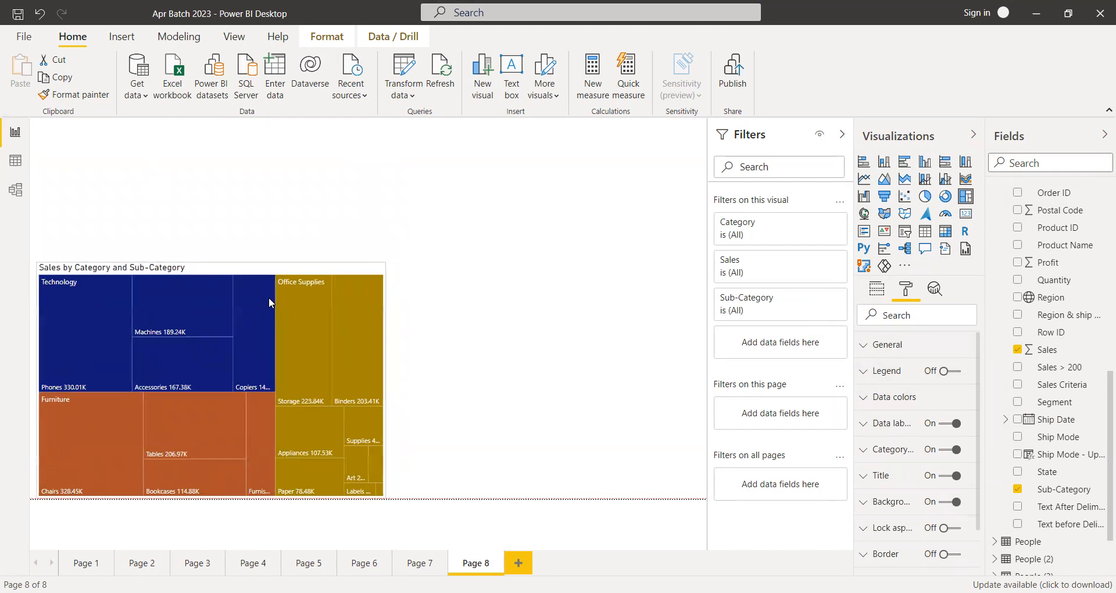
{"action": "left_click", "coordinate": [295, 561]}
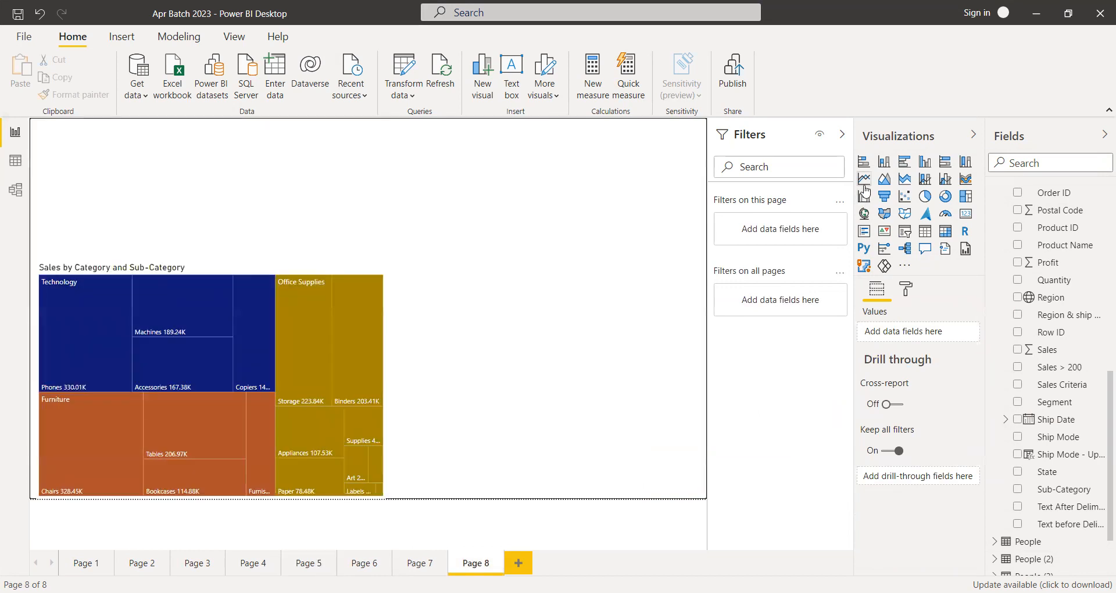
- Insert an empty line chart, resize it and place it to the right of the treemap
{"action": "left_click", "coordinate": [864, 179]}
{"action": "left_click_drag", "start_coordinate": [280, 239], "coordinate": [603, 382]}
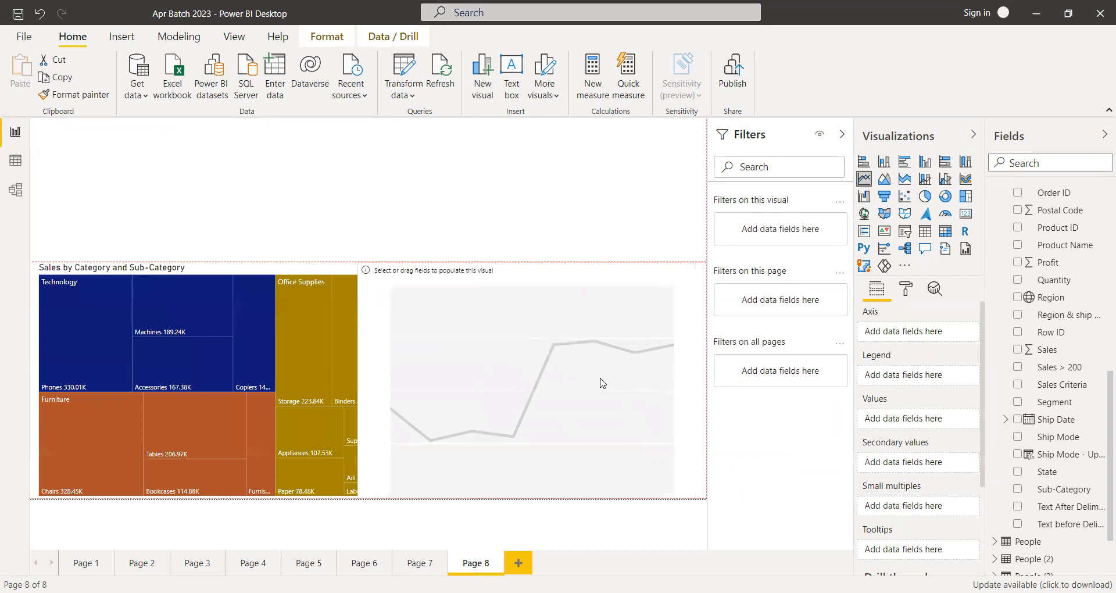
{"action": "left_click_drag", "start_coordinate": [434, 311], "coordinate": [415, 284]}
{"action": "left_click_drag", "start_coordinate": [490, 333], "coordinate": [480, 263]}
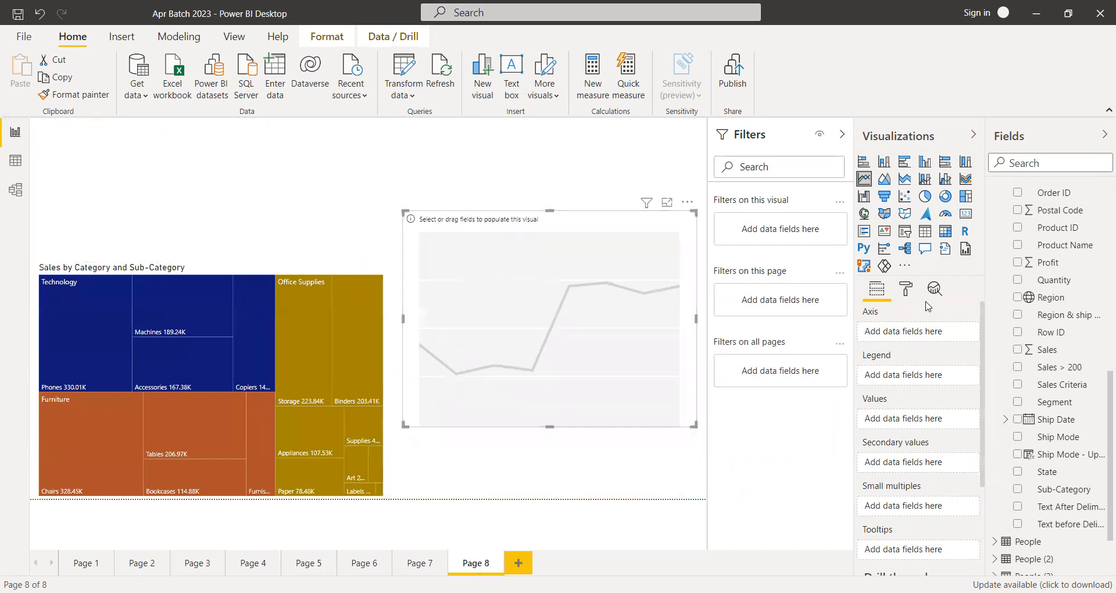
- Check the line chart's analytics options, return to its field settings and collapse the Orders table
{"action": "left_click", "coordinate": [909, 296]}
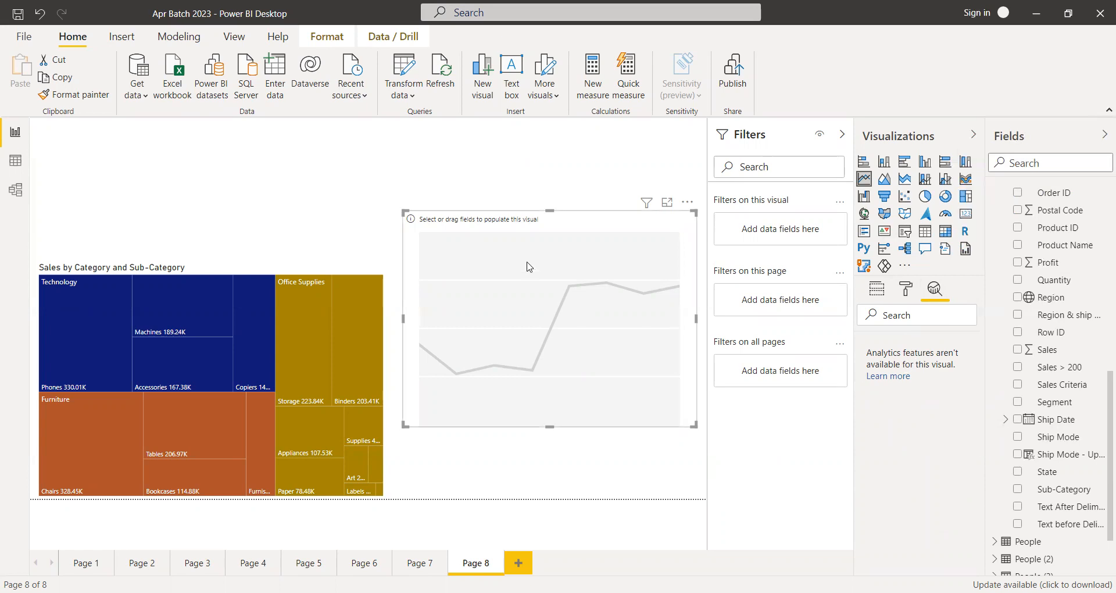
{"action": "left_click", "coordinate": [878, 290]}
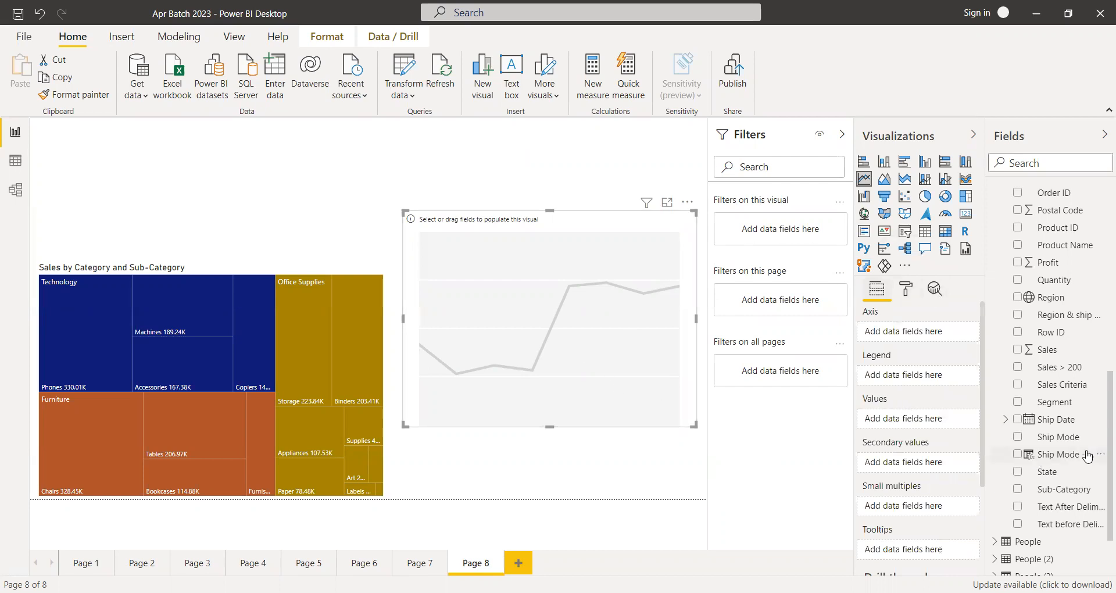
{"action": "scroll", "coordinate": [1081, 438], "scroll_direction": "up", "scroll_amount": 6}
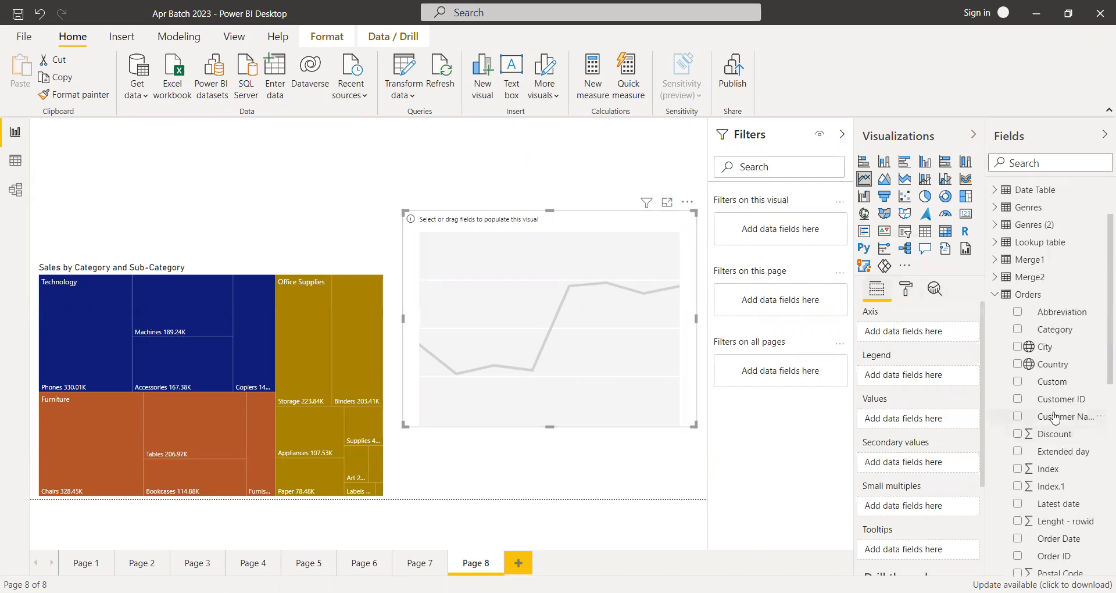
{"action": "left_click", "coordinate": [996, 294]}
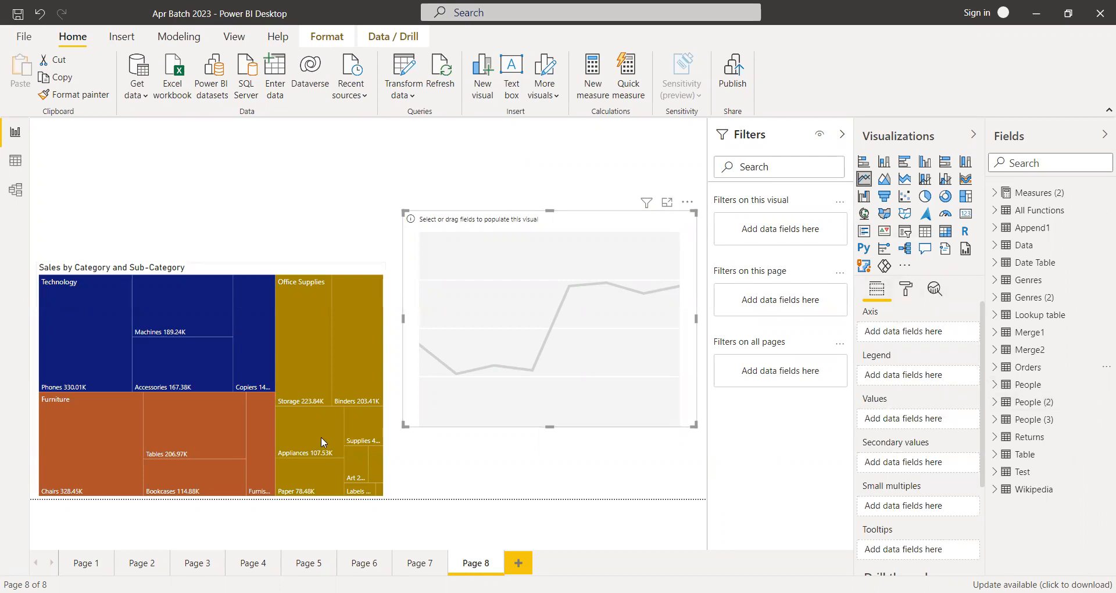
- Shrink the treemap in its corner, and move and widen the line chart near the top of the page
{"action": "left_click_drag", "start_coordinate": [381, 273], "coordinate": [280, 329]}
{"action": "left_click_drag", "start_coordinate": [573, 265], "coordinate": [483, 185]}
{"action": "left_click_drag", "start_coordinate": [601, 346], "coordinate": [685, 326]}
{"action": "left_click_drag", "start_coordinate": [580, 288], "coordinate": [556, 280]}
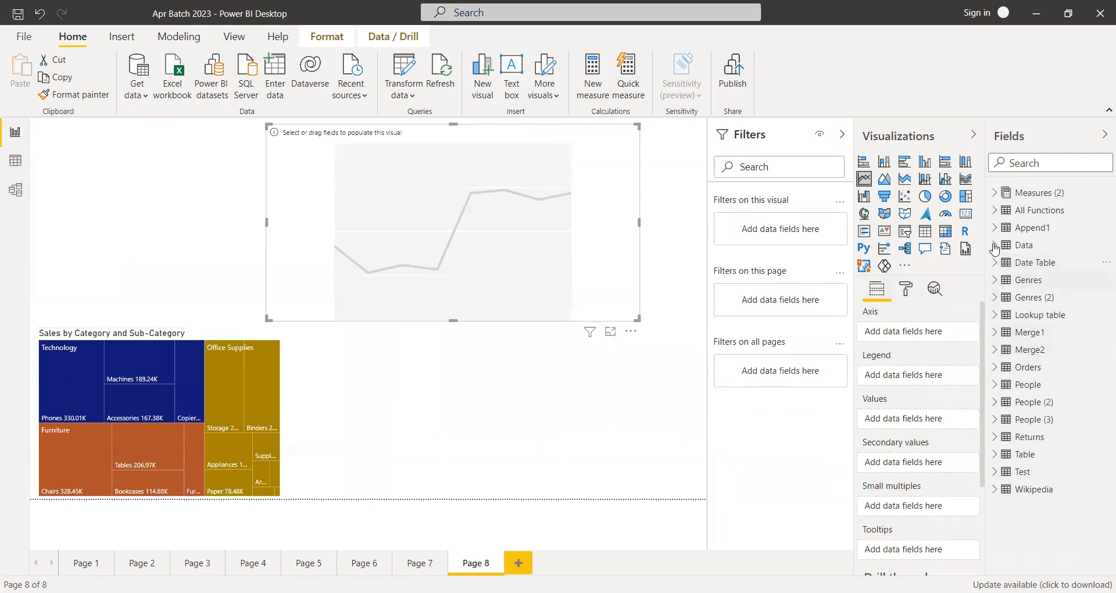
- Add the Total Sales measure to the line chart's values
{"action": "left_click", "coordinate": [995, 193]}
{"action": "left_click_drag", "start_coordinate": [1051, 230], "coordinate": [927, 424]}
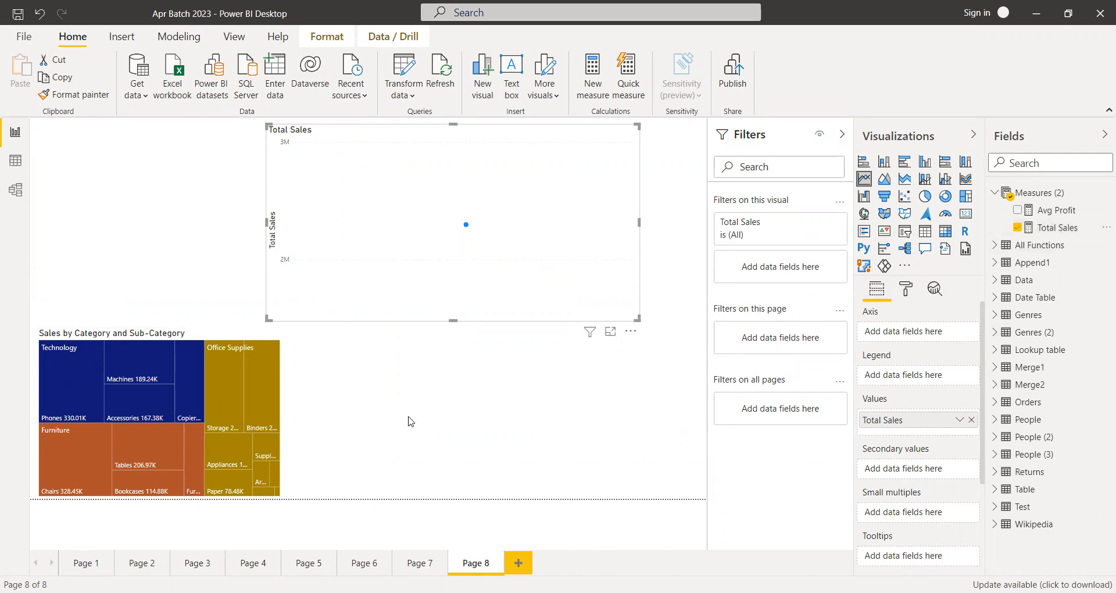
- Reduce the line chart's height and begin a new measure with the formula LY Sales = CALCULATE([Total Sales],
{"action": "left_click_drag", "start_coordinate": [453, 124], "coordinate": [448, 169]}
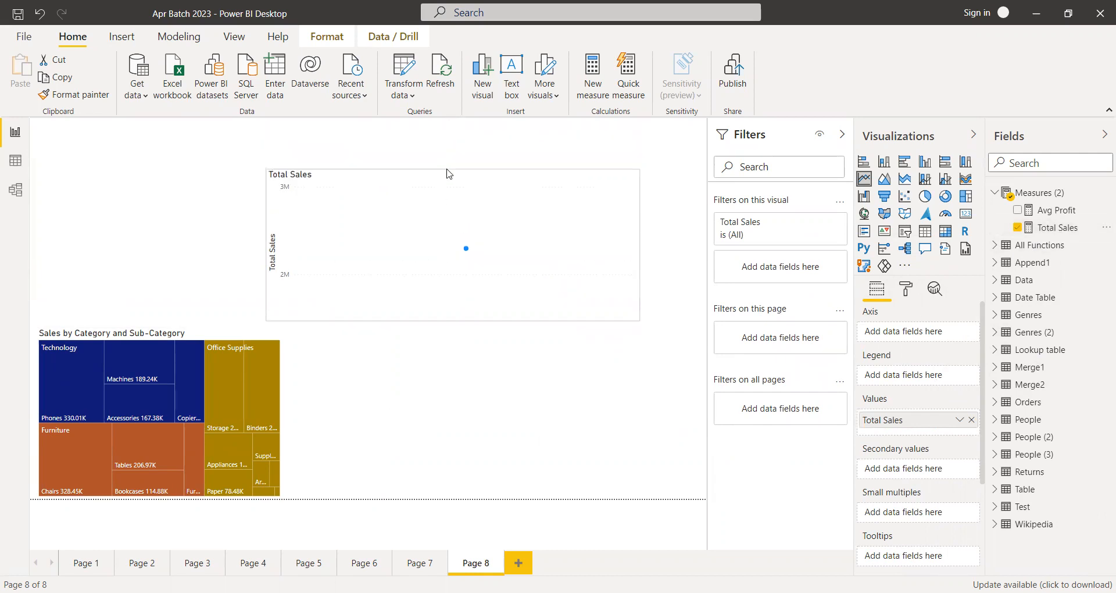
{"action": "left_click", "coordinate": [1050, 229]}
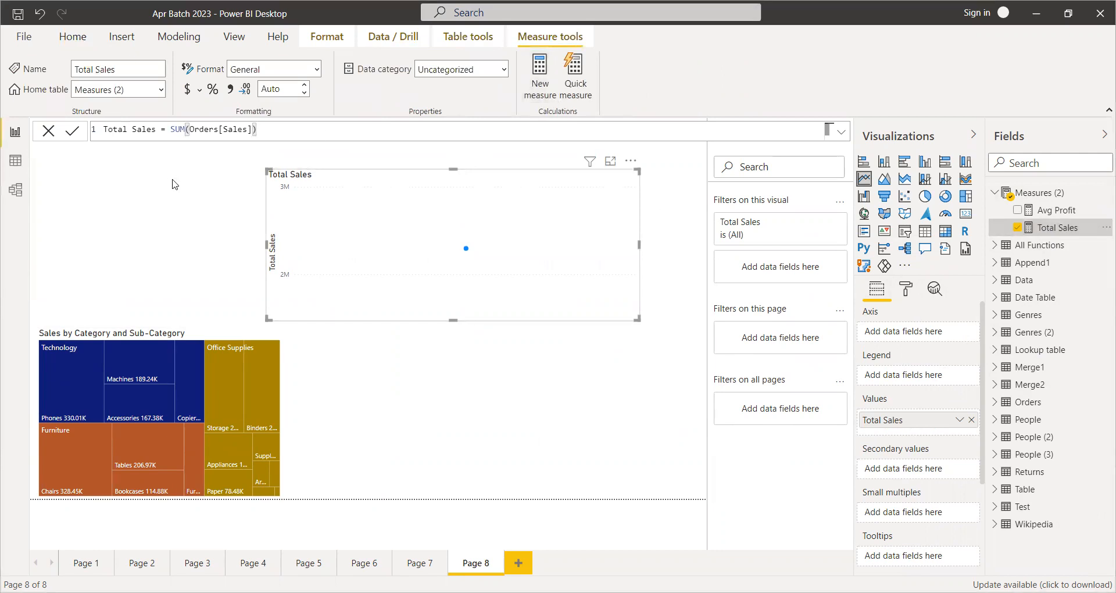
{"action": "type", "text": "LY Sales ="}
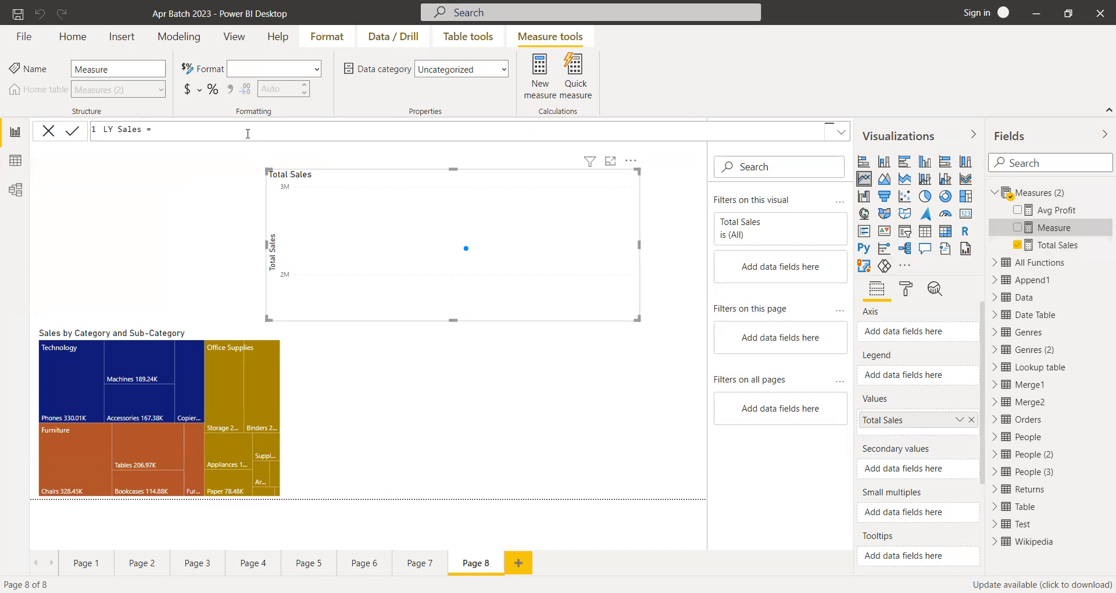
{"action": "type", "text": "CALCULATE("}
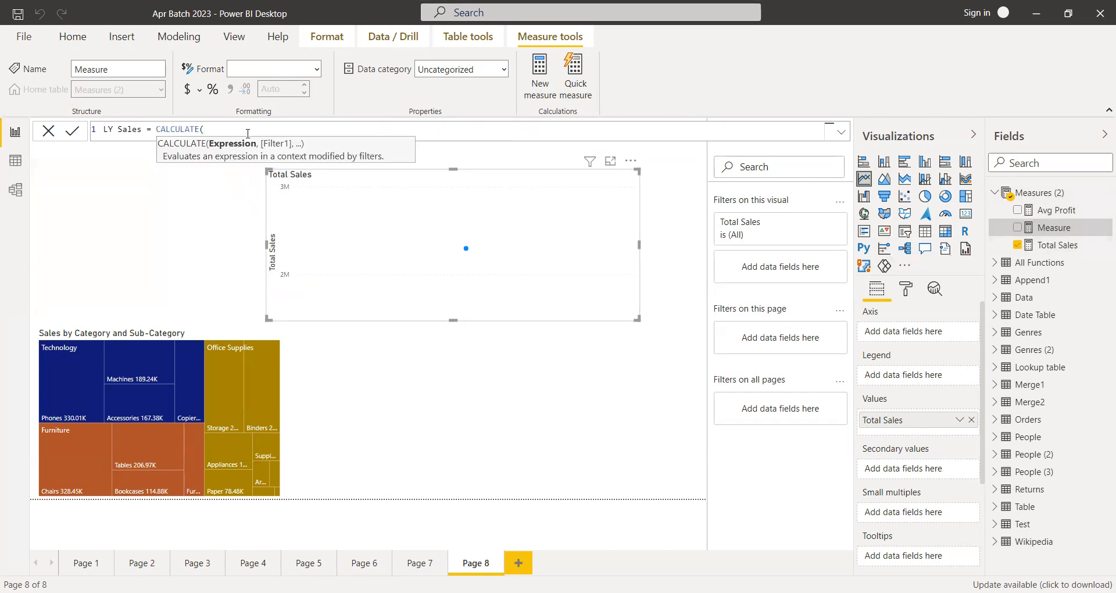
{"action": "type", "text": "tota"}
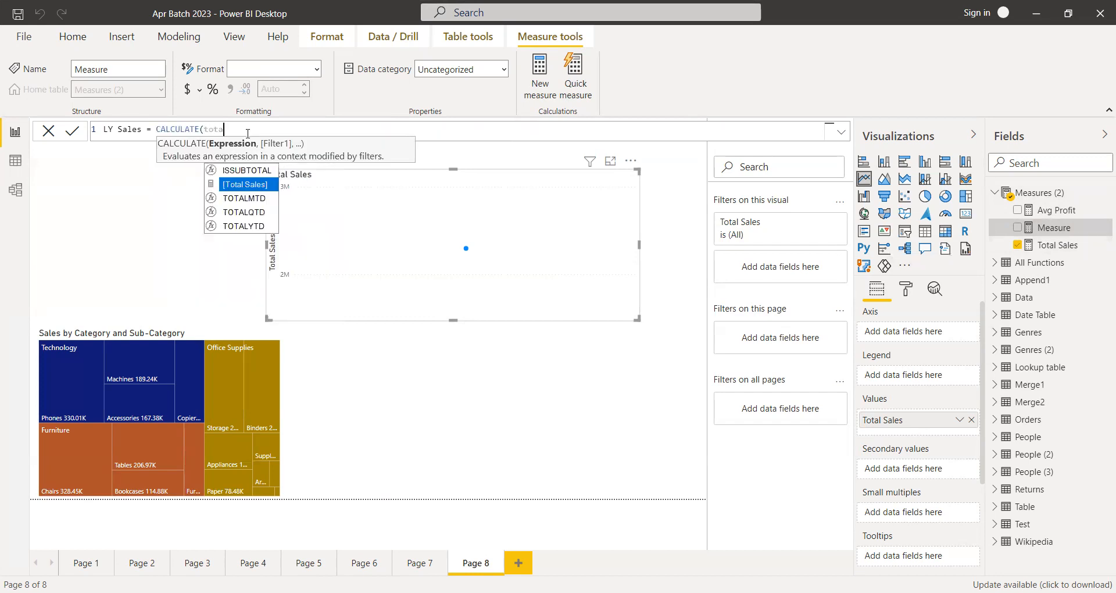
{"action": "key", "text": "Tab"}
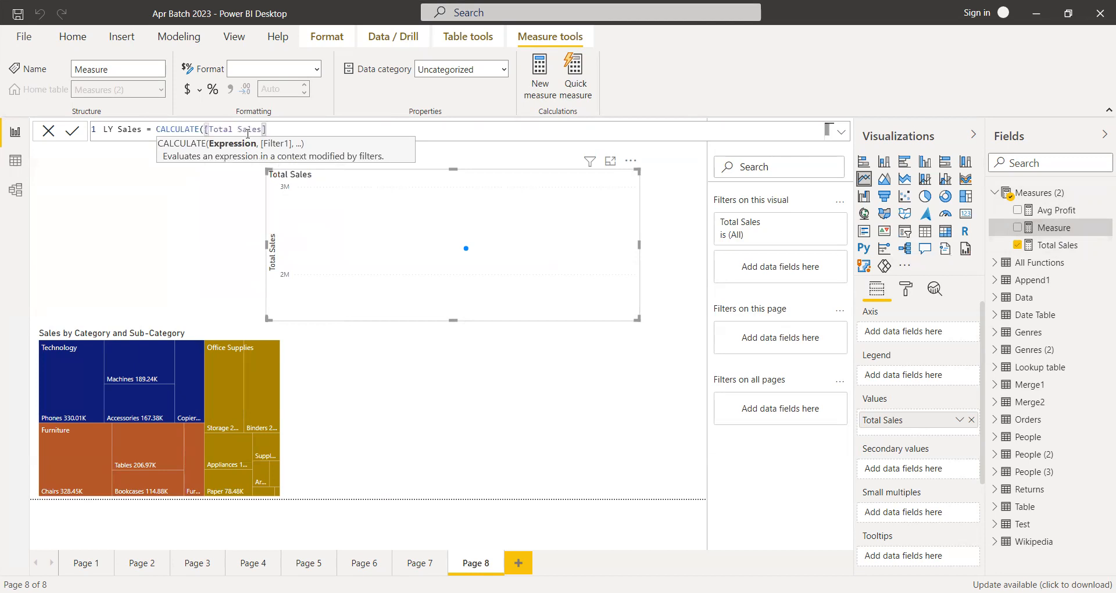
{"action": "type", "text": ","}
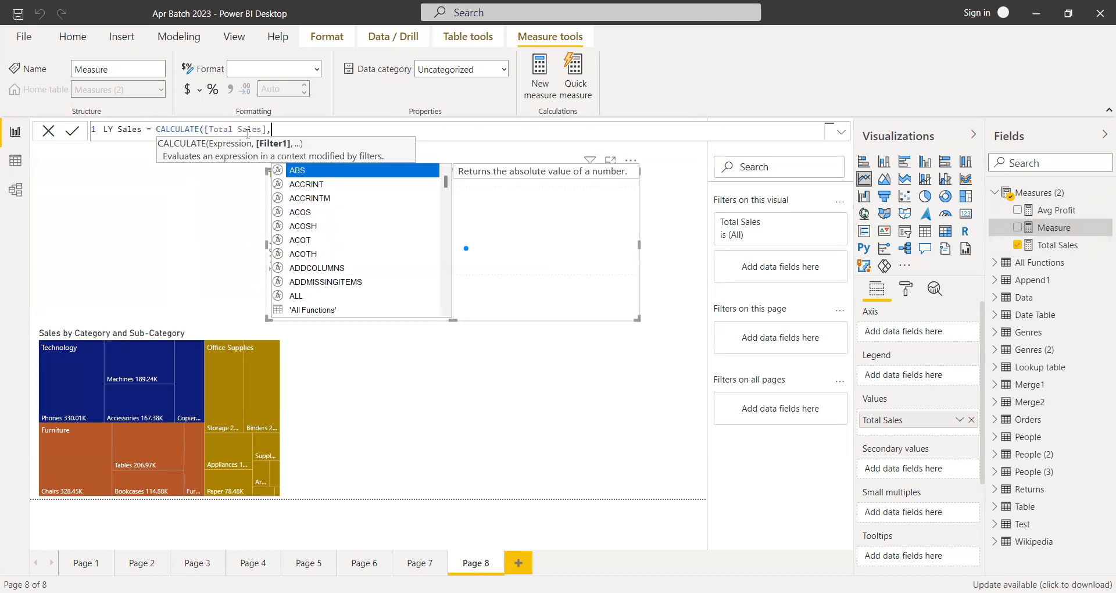
- Insert the DATEADD function as the filter argument of CALCULATE in the LY Sales formula
{"action": "type", "text": "f"}
{"action": "key", "text": "BackSpace"}
{"action": "type", "text": "d"}
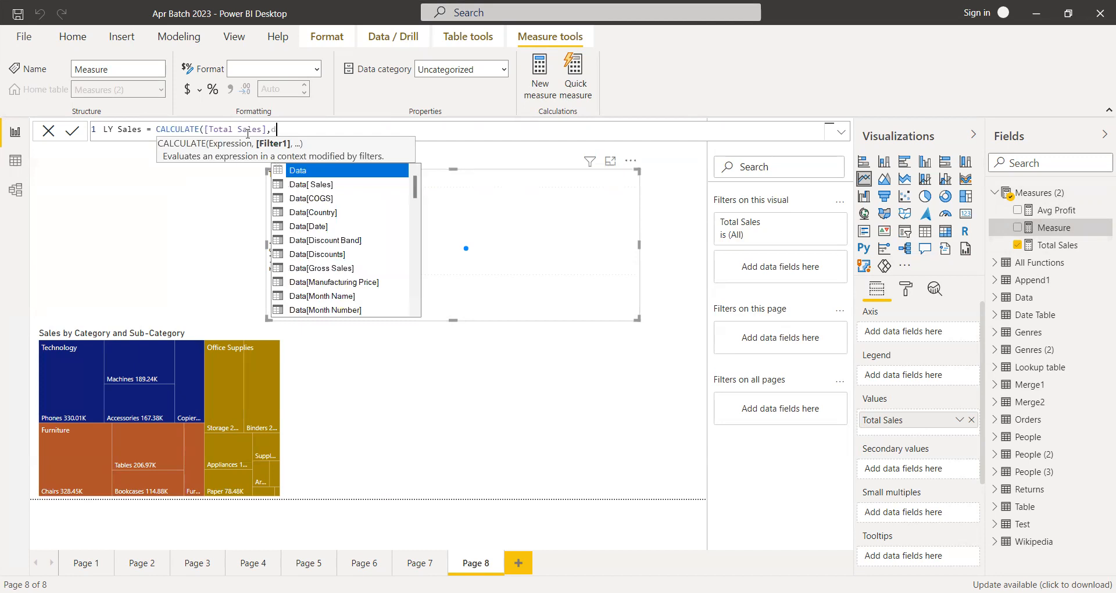
{"action": "type", "text": "ate"}
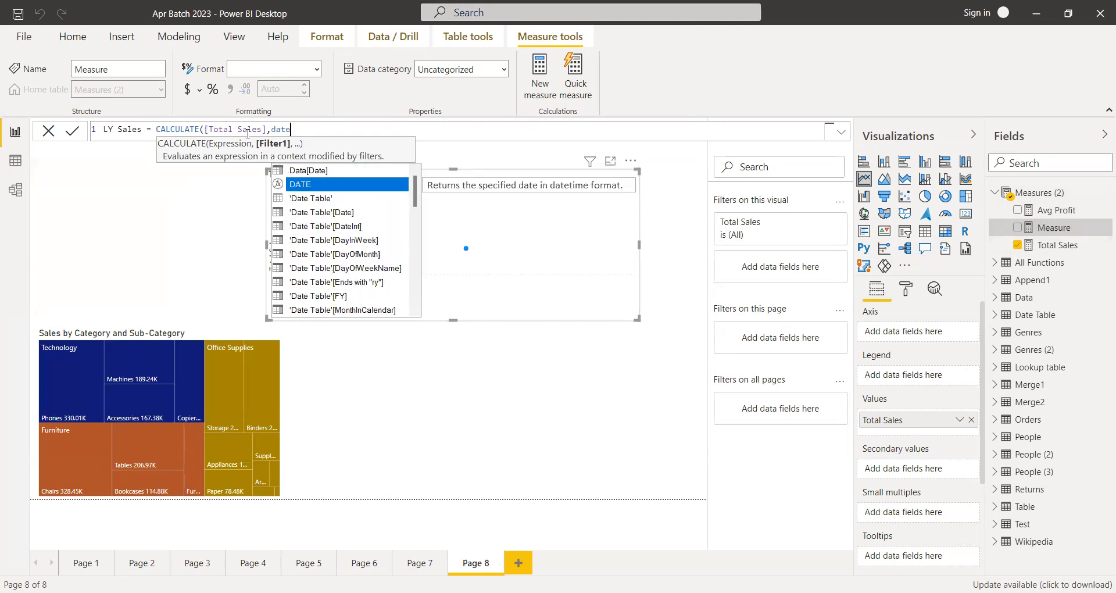
{"action": "type", "text": "a"}
{"action": "key", "text": "Tab"}
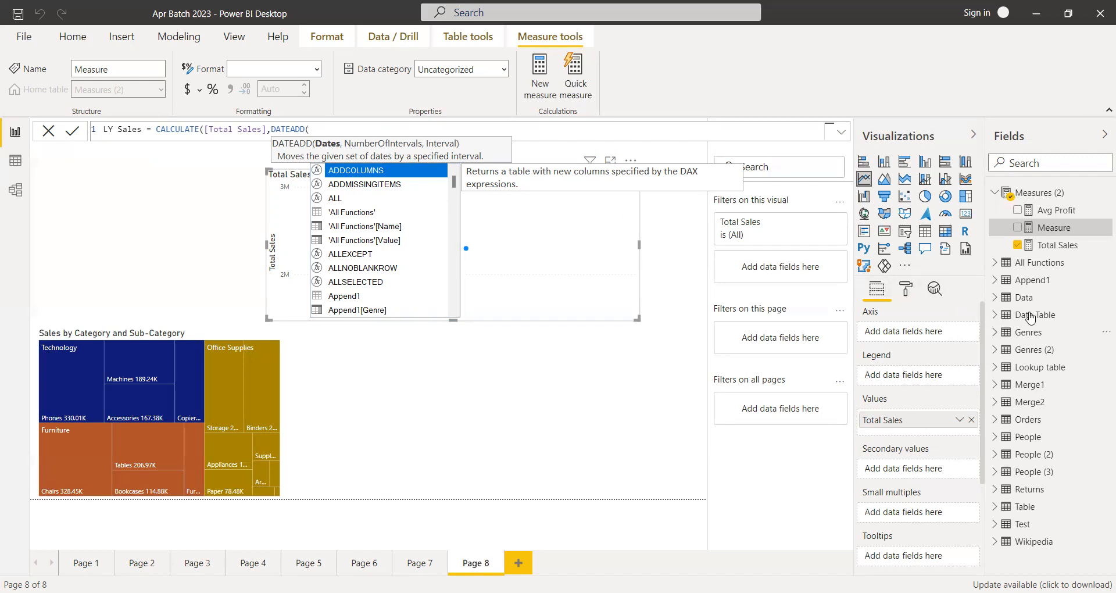
- Complete the LY Sales formula with the DATEADD arguments 'Date Table', -1 and YEAR, commit it, and shrink the line chart
{"action": "type", "text": "date"}
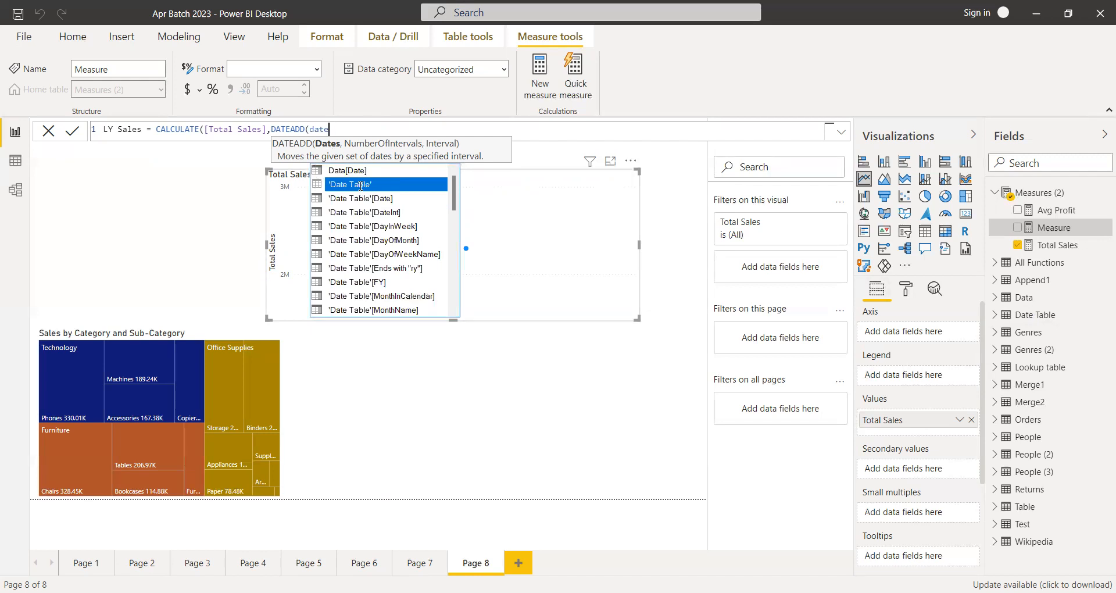
{"action": "left_click", "coordinate": [360, 186]}
{"action": "type", "text": ",-1,"}
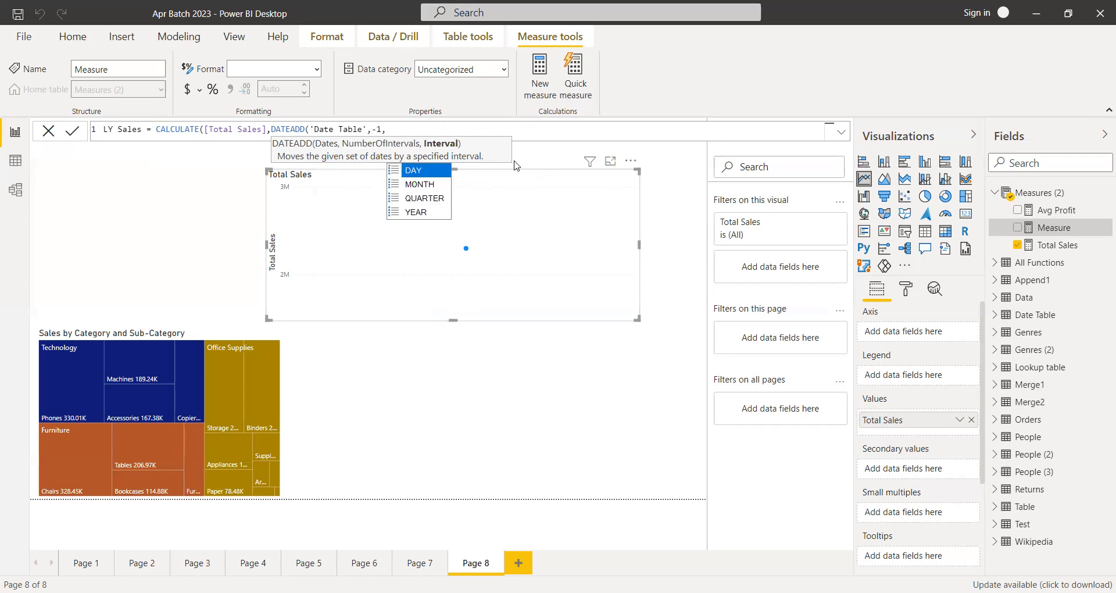
{"action": "left_click", "coordinate": [413, 212]}
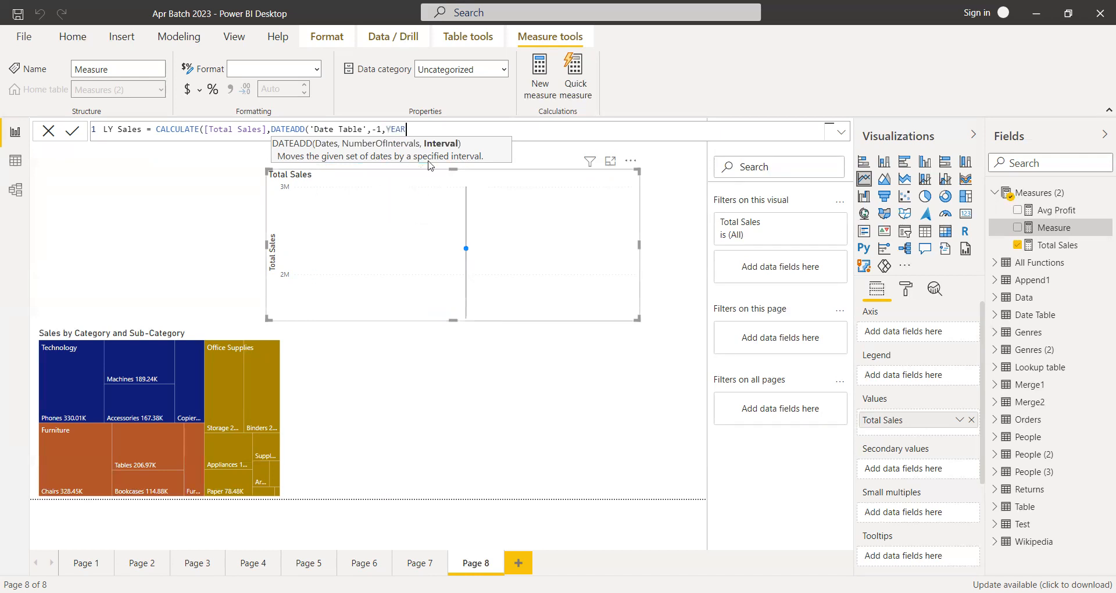
{"action": "type", "text": ")"}
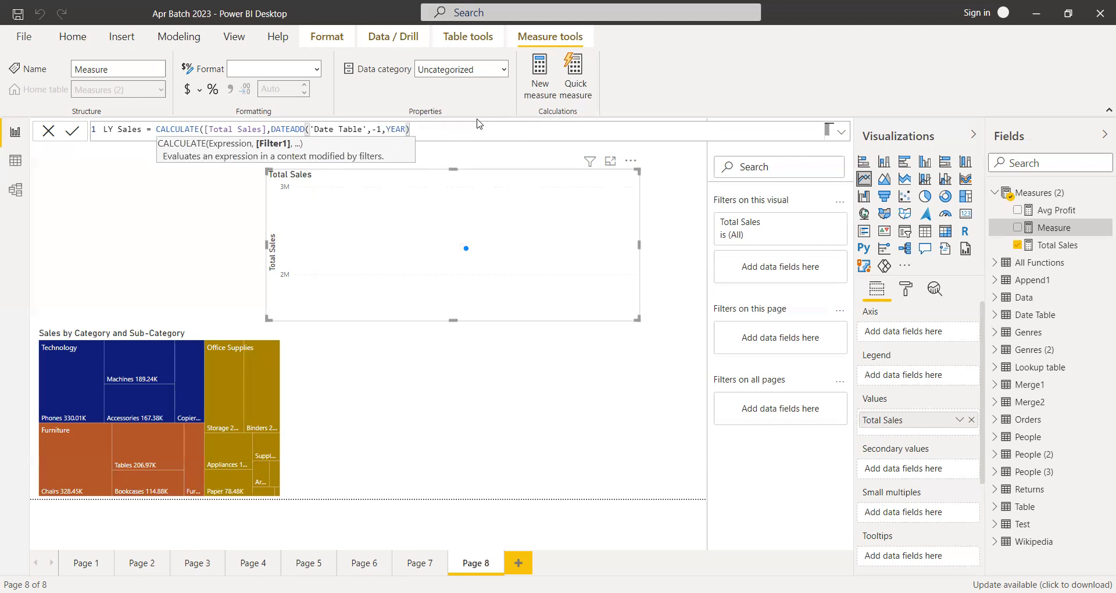
{"action": "type", "text": ")"}
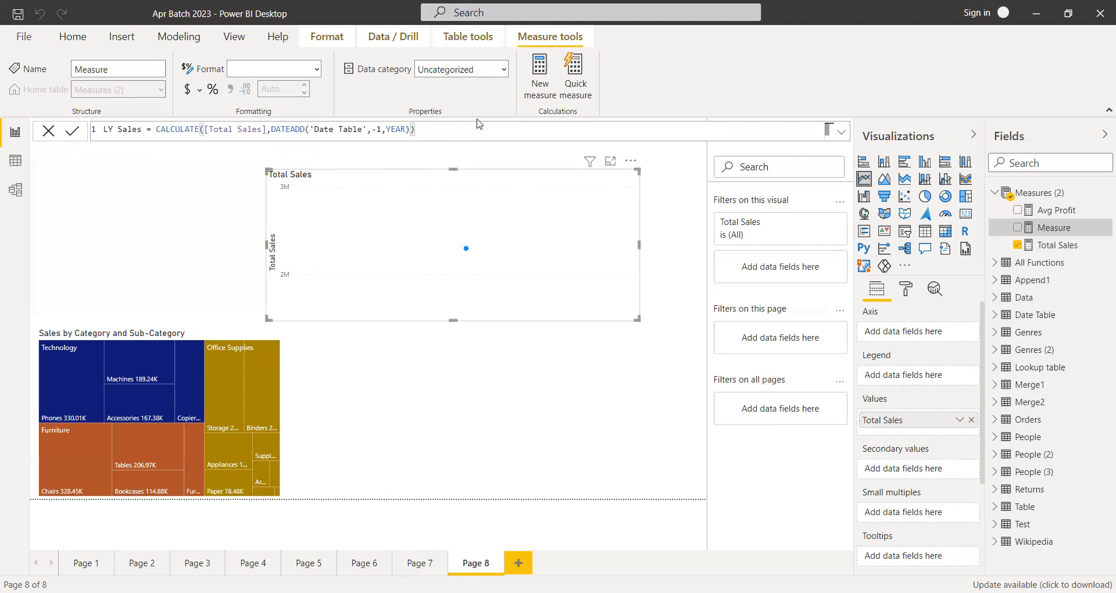
{"action": "left_click_drag", "start_coordinate": [638, 319], "coordinate": [495, 289]}
- Try closing the CALCULATE parenthesis directly after [Total Sales] in the LY Sales formula, and remove it again
{"action": "left_click", "coordinate": [266, 129]}
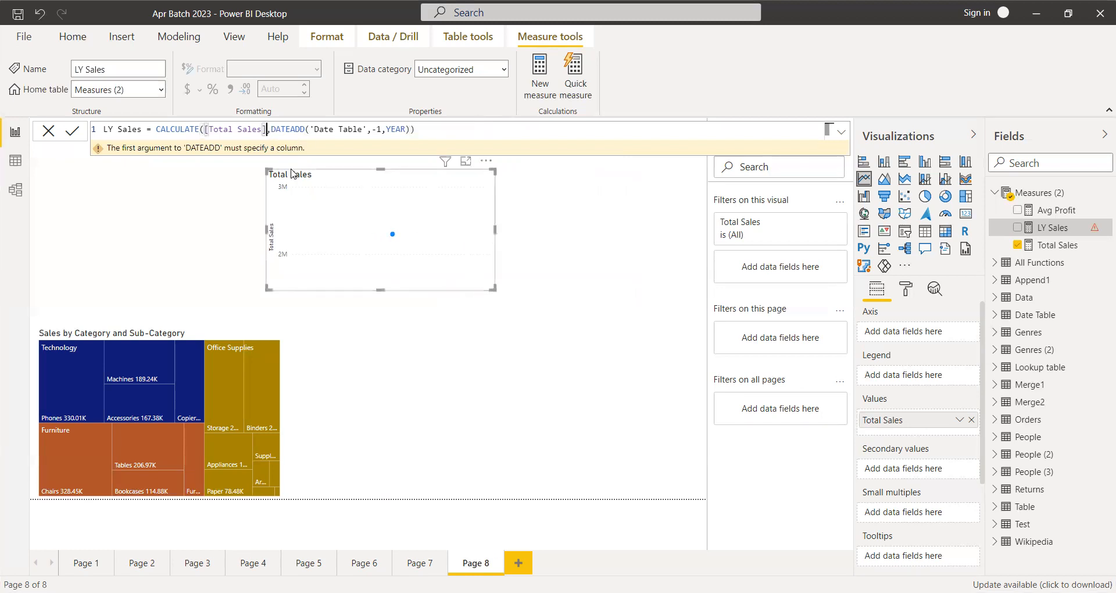
{"action": "type", "text": ")"}
{"action": "left_click", "coordinate": [427, 132]}
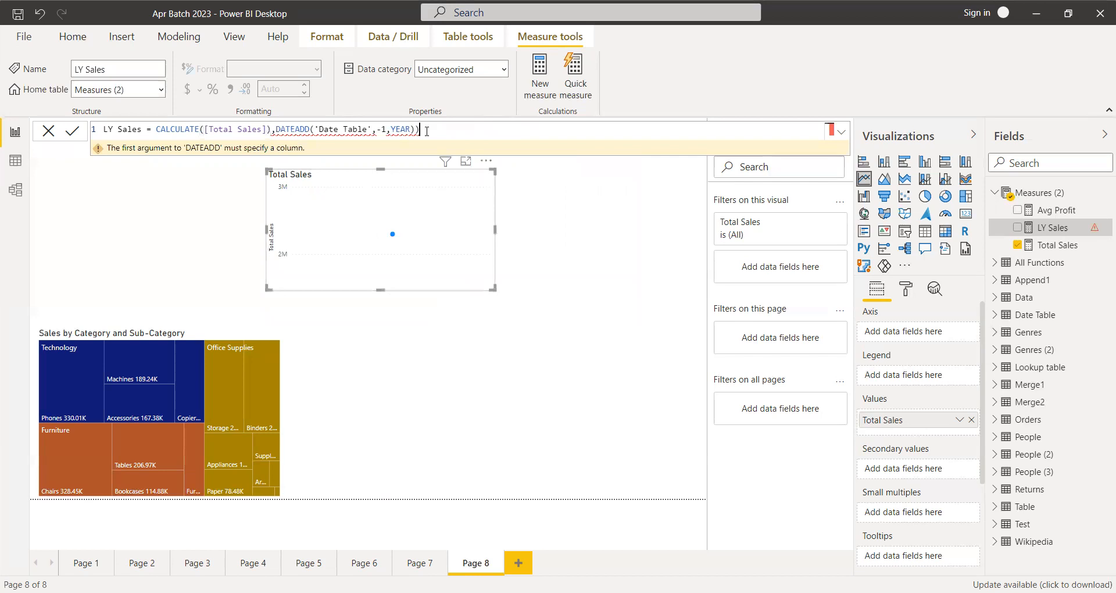
{"action": "key", "text": "BackSpace"}
{"action": "left_click", "coordinate": [273, 130]}
{"action": "key", "text": "BackSpace"}
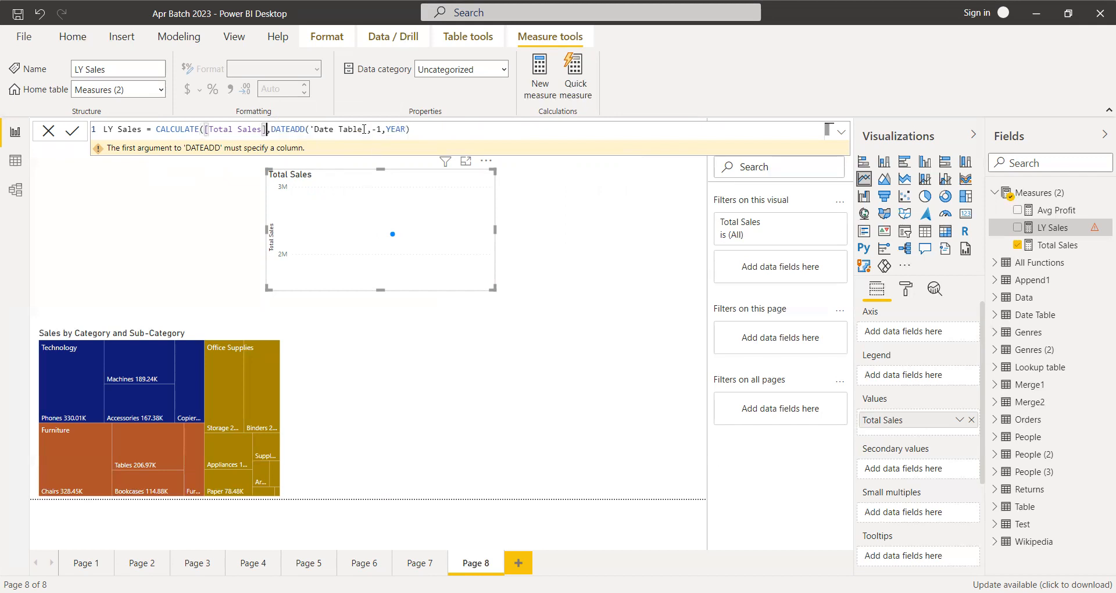
- Change DATEADD's first argument to the 'Date Table'[Date] column, add the final closing parenthesis and commit the LY Sales measure
{"action": "left_click", "coordinate": [365, 129]}
{"action": "key", "text": "BackSpace"}
{"action": "key", "text": "BackSpace"}
{"action": "key", "text": "BackSpace"}
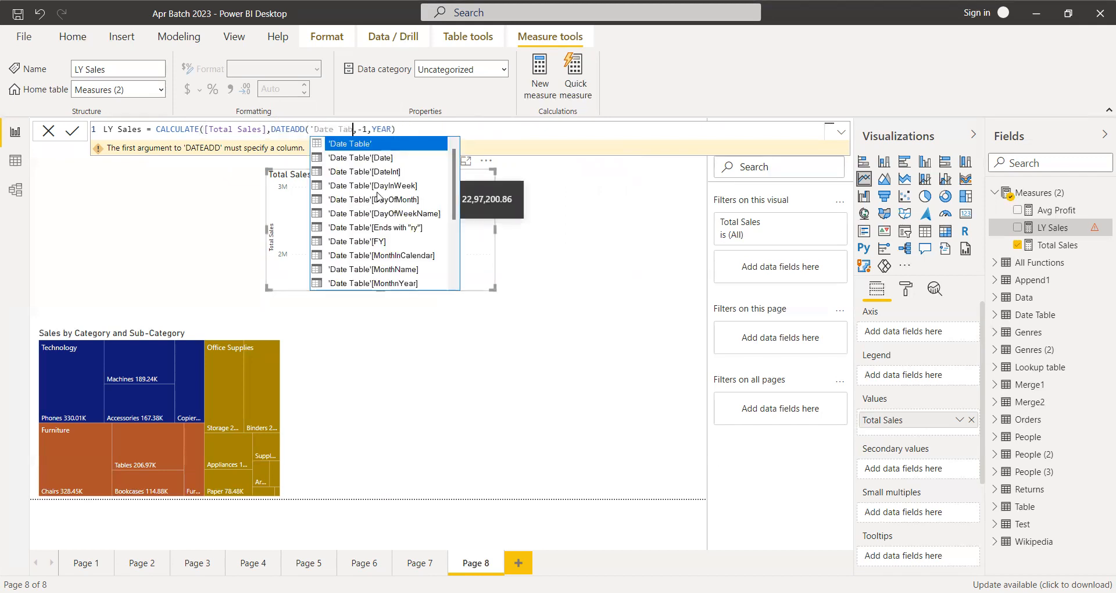
{"action": "left_click", "coordinate": [361, 157]}
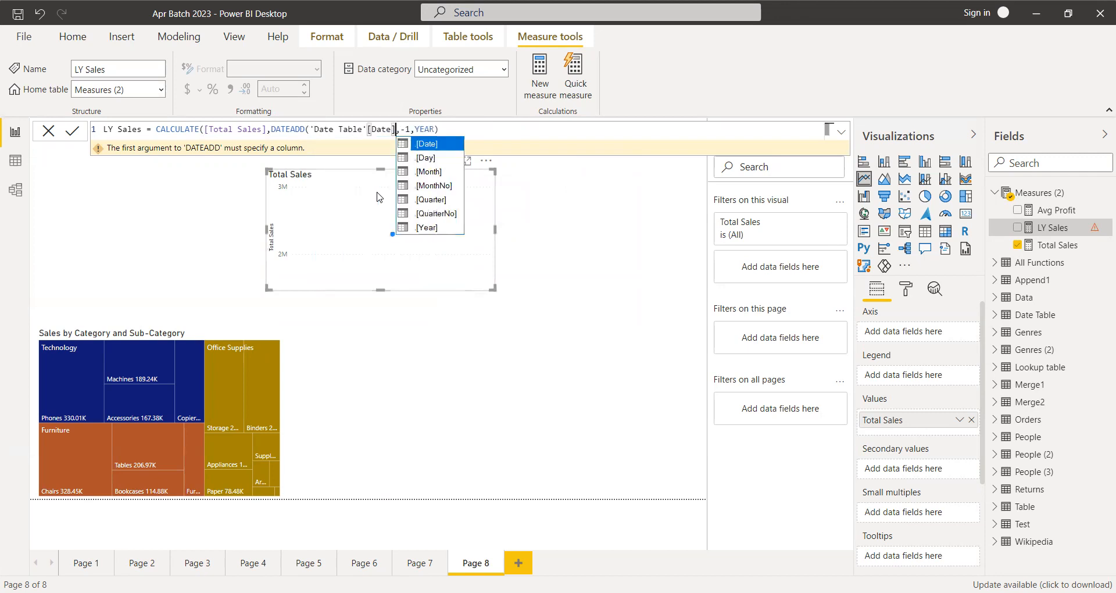
{"action": "key", "text": "Escape"}
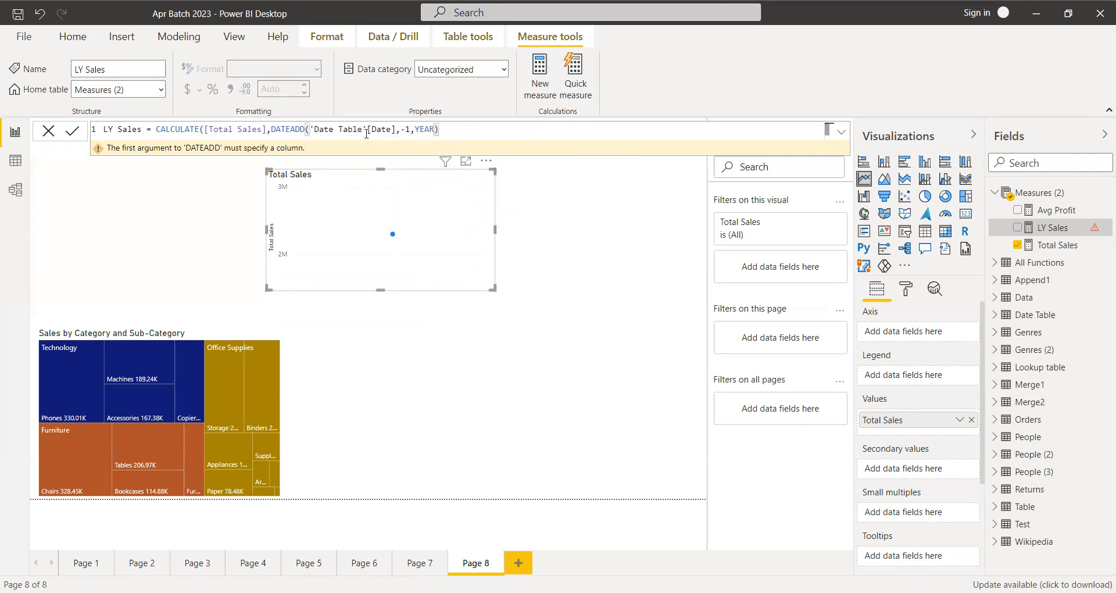
{"action": "type", "text": ")"}
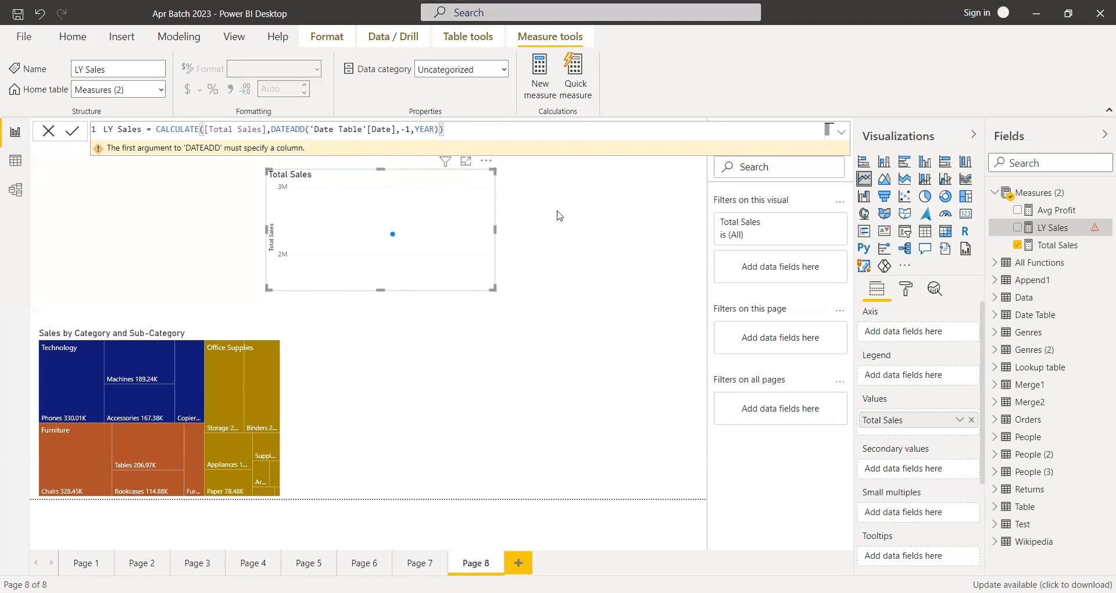
{"action": "key", "text": "Return"}
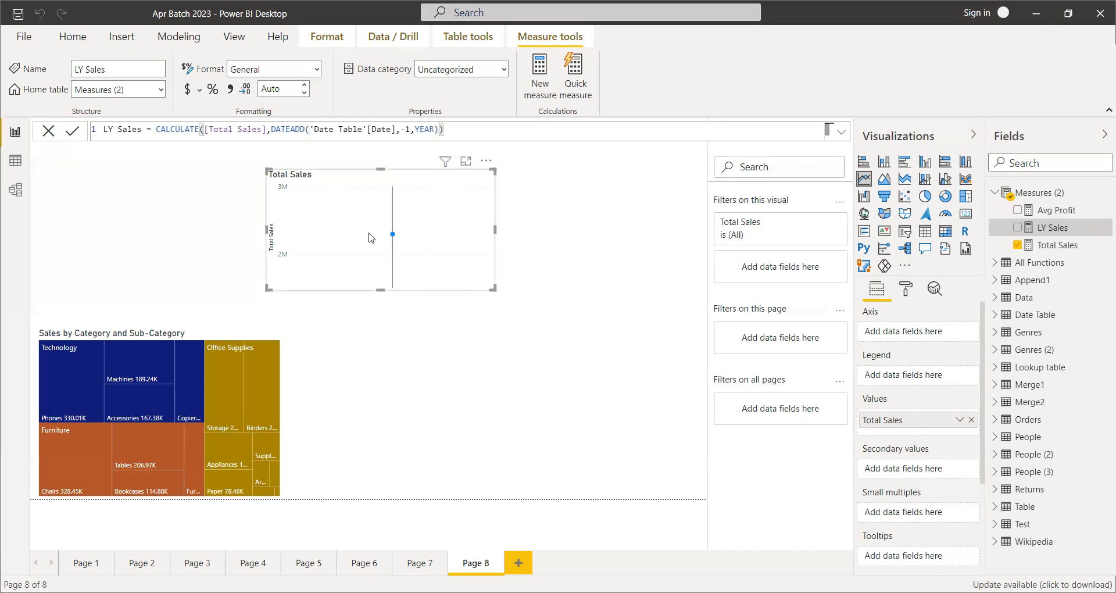
- Shift the line chart slightly towards the treemap's side of the page and convert it into a slightly larger matrix
{"action": "left_click_drag", "start_coordinate": [427, 248], "coordinate": [397, 249]}
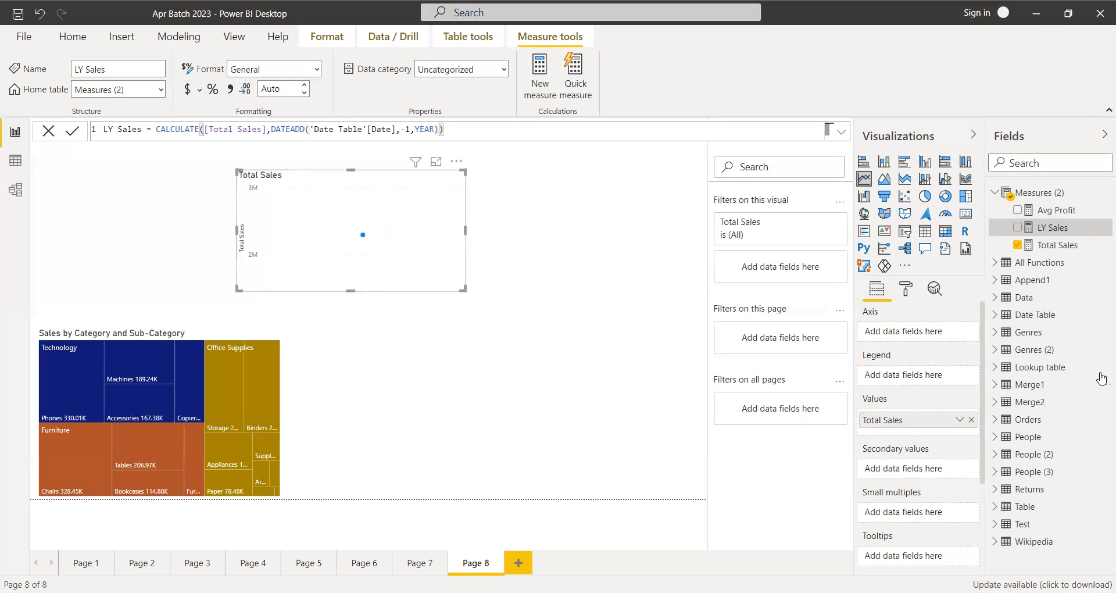
{"action": "left_click", "coordinate": [994, 192]}
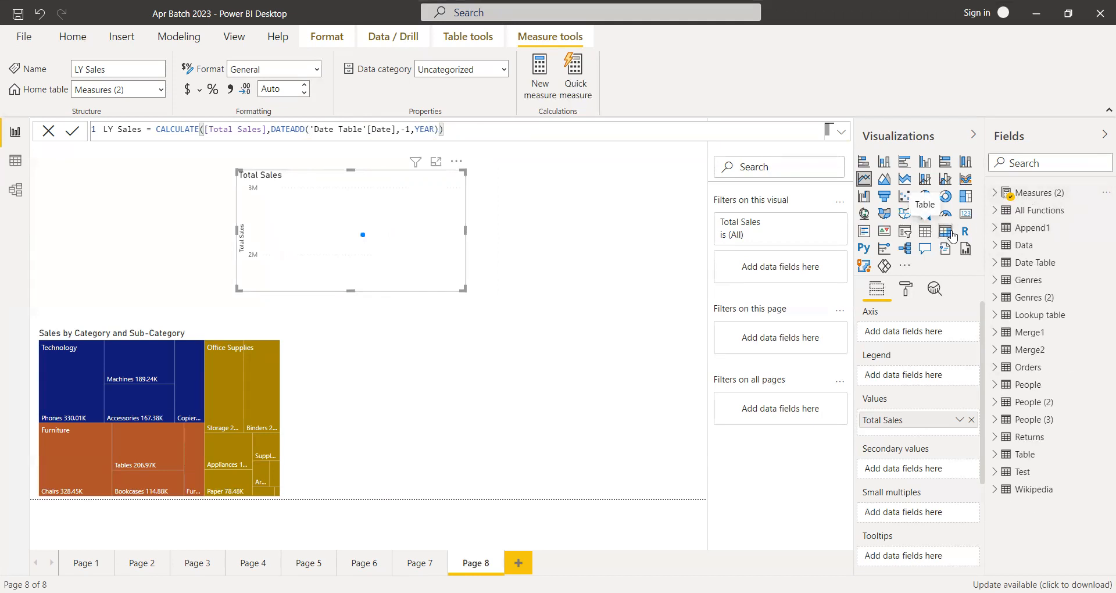
{"action": "left_click", "coordinate": [945, 231]}
{"action": "left_click_drag", "start_coordinate": [468, 290], "coordinate": [471, 298]}
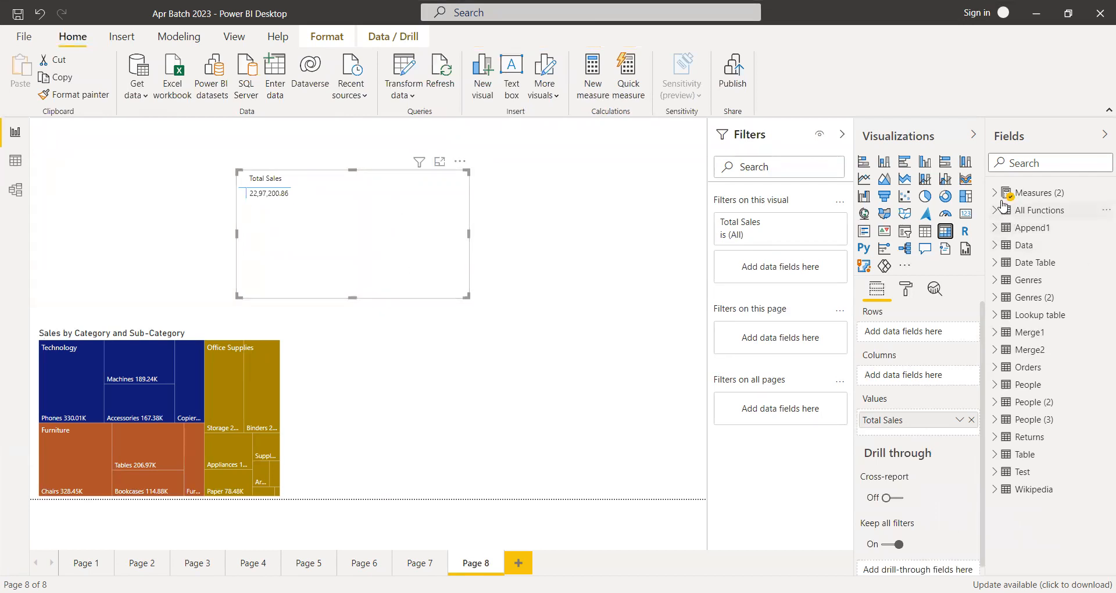
- Add Year from the Date Table to the matrix rows, with a wider Year column sorted in ascending order
{"action": "left_click", "coordinate": [995, 262]}
{"action": "scroll", "coordinate": [1086, 402], "scroll_direction": "down", "scroll_amount": 5}
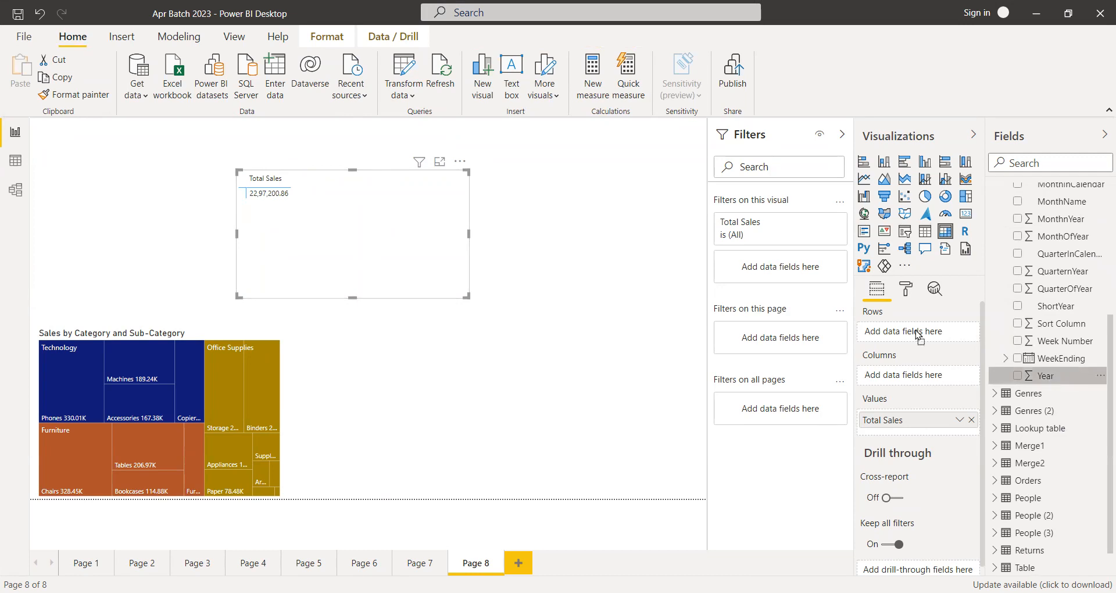
{"action": "mouse_move", "coordinate": [916, 331]}
{"action": "left_mouse_down"}
{"action": "mouse_move", "coordinate": [912, 376]}
{"action": "mouse_move", "coordinate": [808, 333]}
{"action": "mouse_move", "coordinate": [895, 377]}
{"action": "mouse_move", "coordinate": [896, 330]}
{"action": "left_mouse_up"}
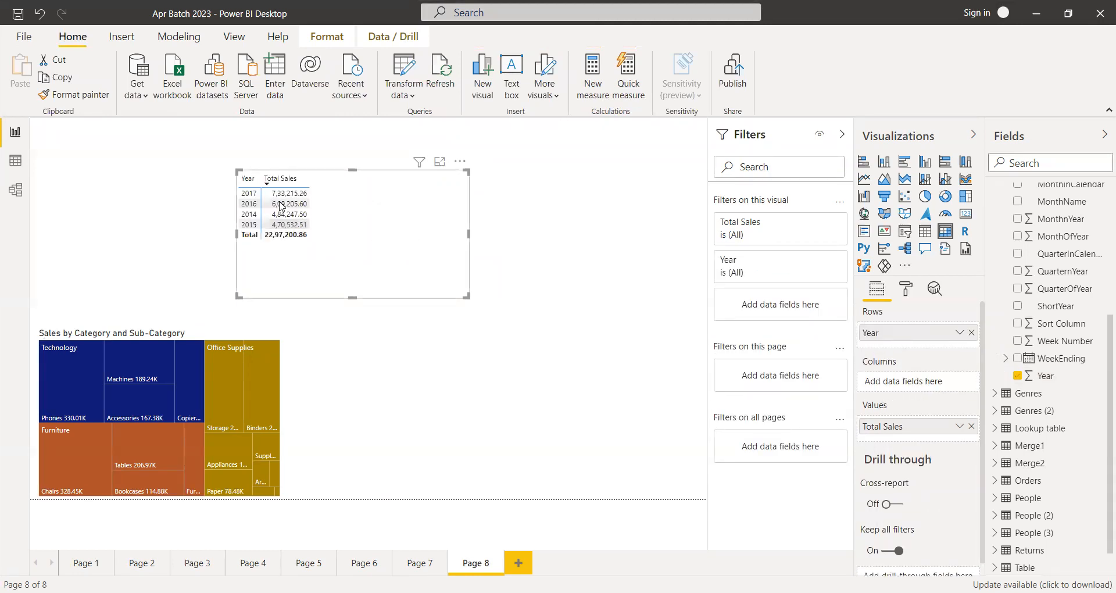
{"action": "left_click_drag", "start_coordinate": [261, 178], "coordinate": [313, 177]}
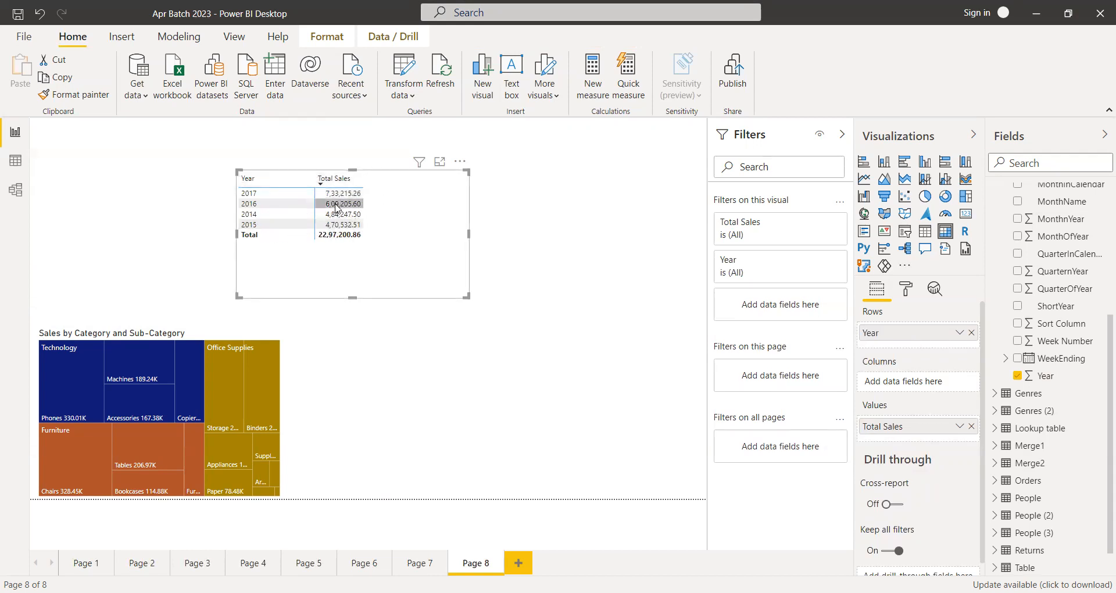
{"action": "left_click", "coordinate": [248, 177]}
- Add the LY Sales measure to the matrix values beside Total Sales and widen the matrix
{"action": "scroll", "coordinate": [1064, 386], "scroll_direction": "up", "scroll_amount": 2}
{"action": "scroll", "coordinate": [1063, 386], "scroll_direction": "up", "scroll_amount": 4}
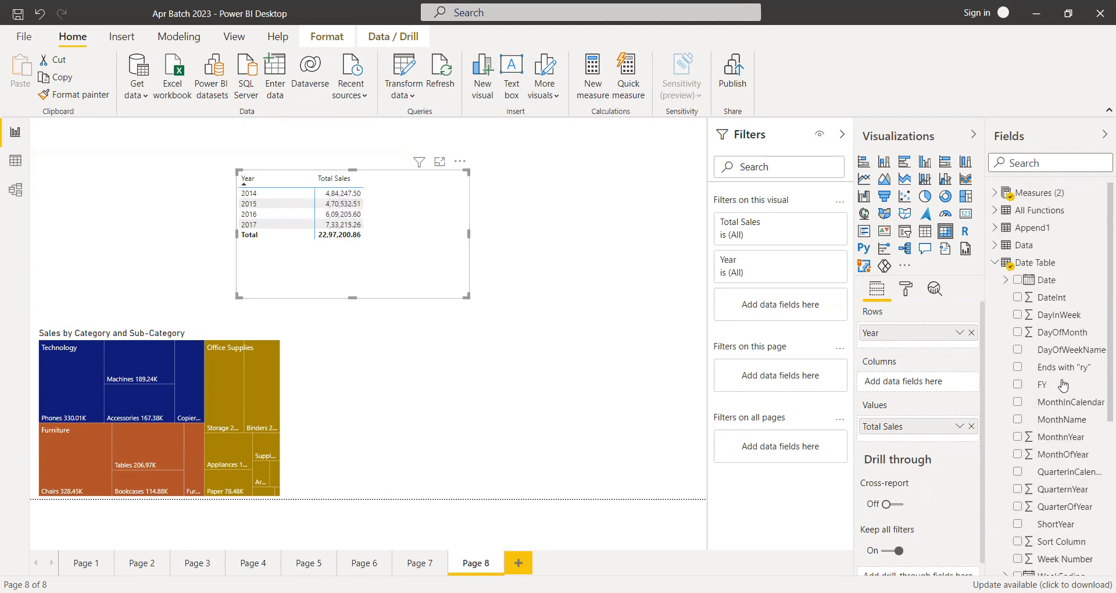
{"action": "left_click", "coordinate": [994, 263]}
{"action": "left_click", "coordinate": [996, 194]}
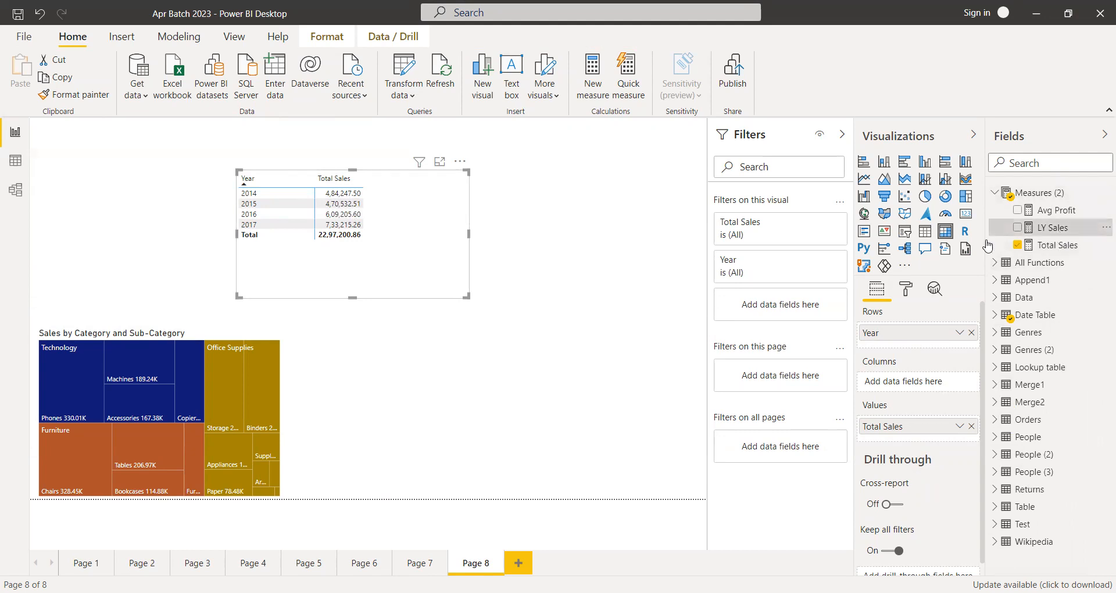
{"action": "left_click_drag", "start_coordinate": [430, 263], "coordinate": [434, 266]}
{"action": "left_click_drag", "start_coordinate": [467, 296], "coordinate": [500, 297]}
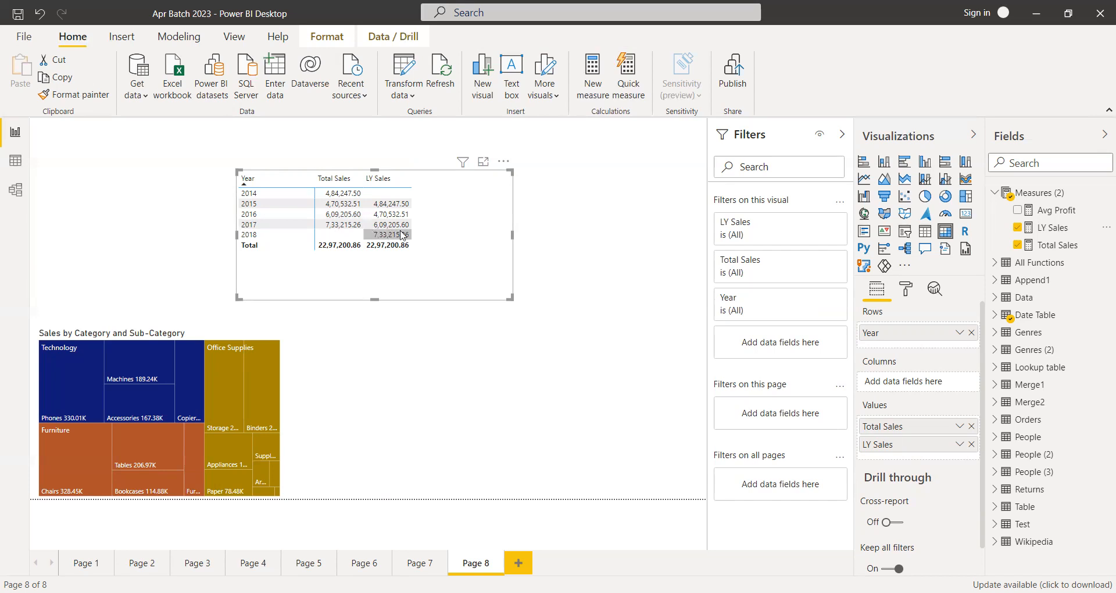
- Examine the formulas behind the LY Sales and Total Sales measures
{"action": "left_click", "coordinate": [1053, 228]}
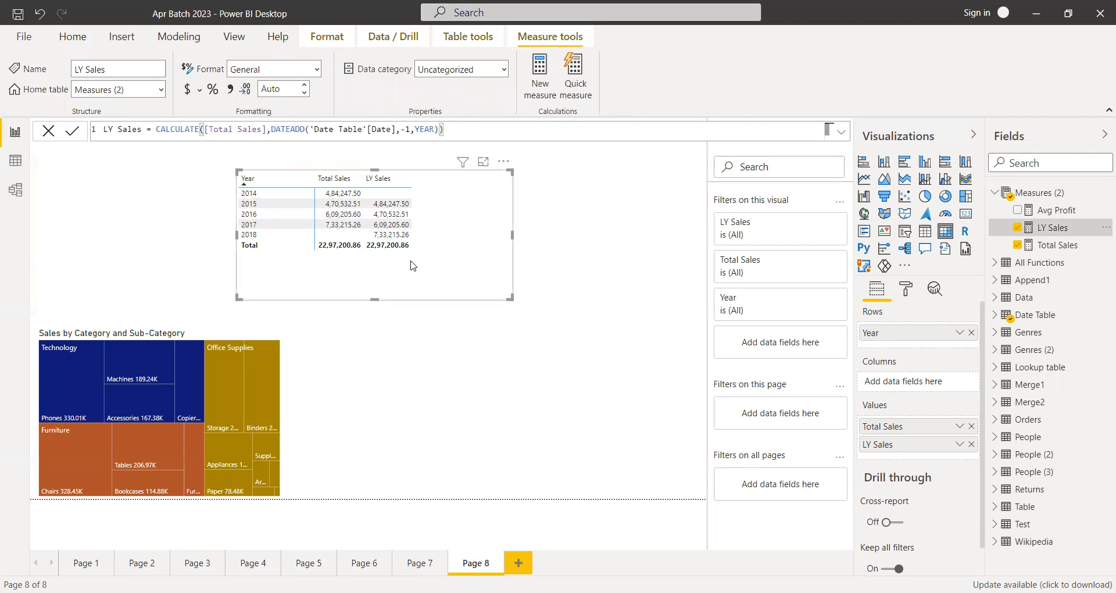
{"action": "left_click", "coordinate": [1057, 246]}
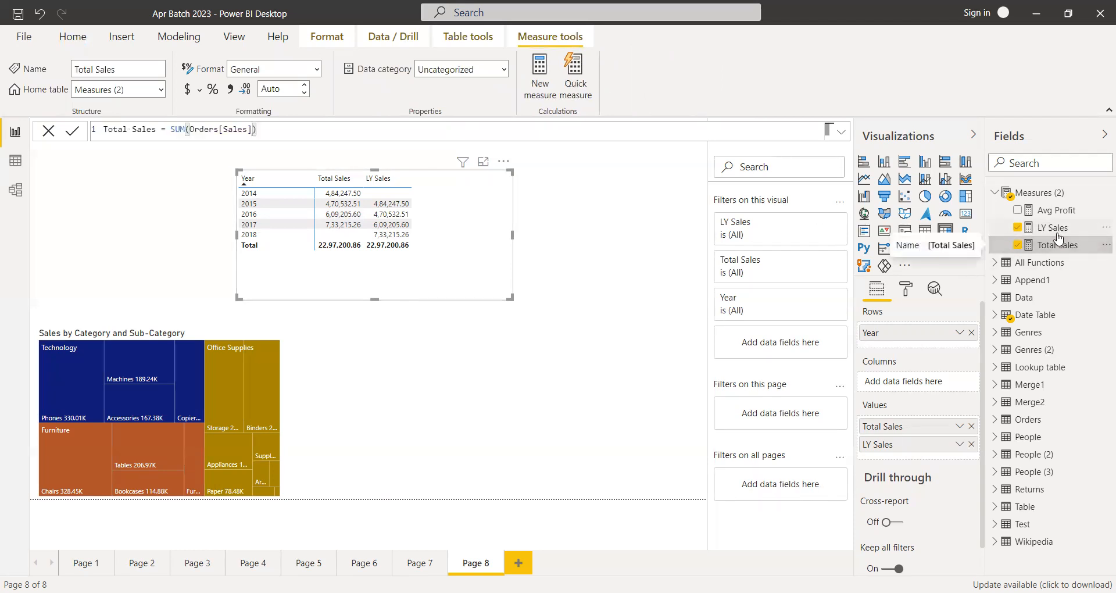
{"action": "left_click", "coordinate": [1052, 228]}
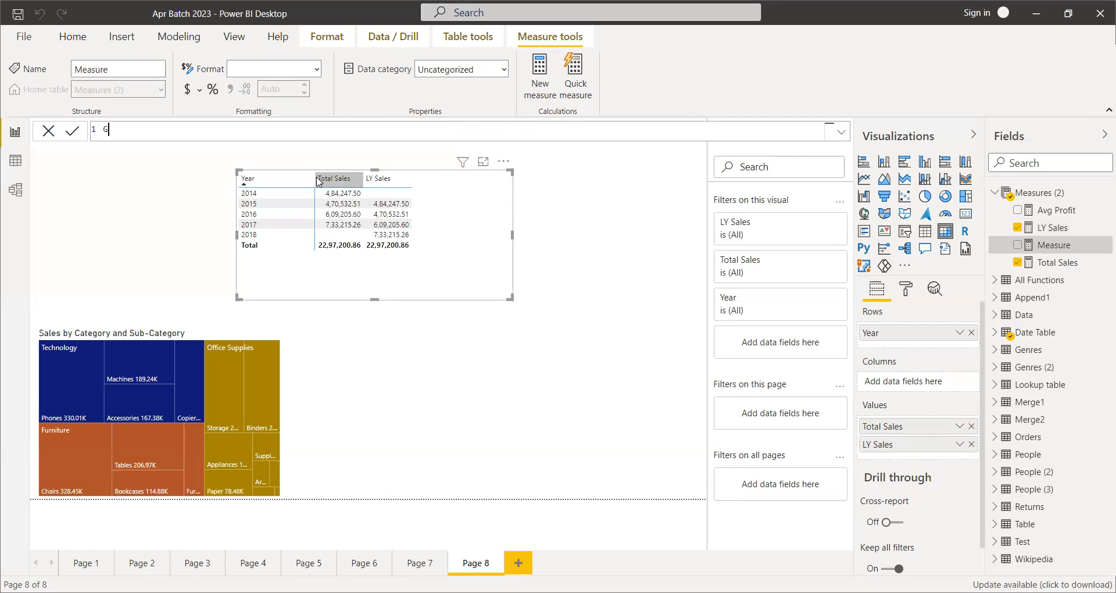
- Define the new measure as Growth % = ([Total Sales]-[LY Sales])/[LY Sales]
{"action": "type", "text": "owth % = tot"}
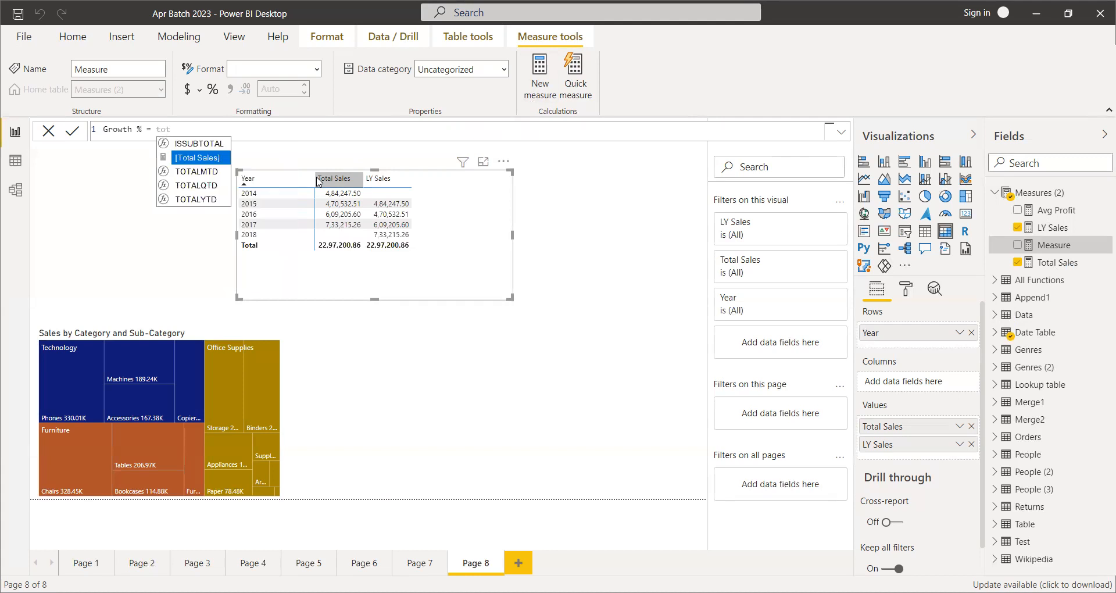
{"action": "key", "text": "Tab"}
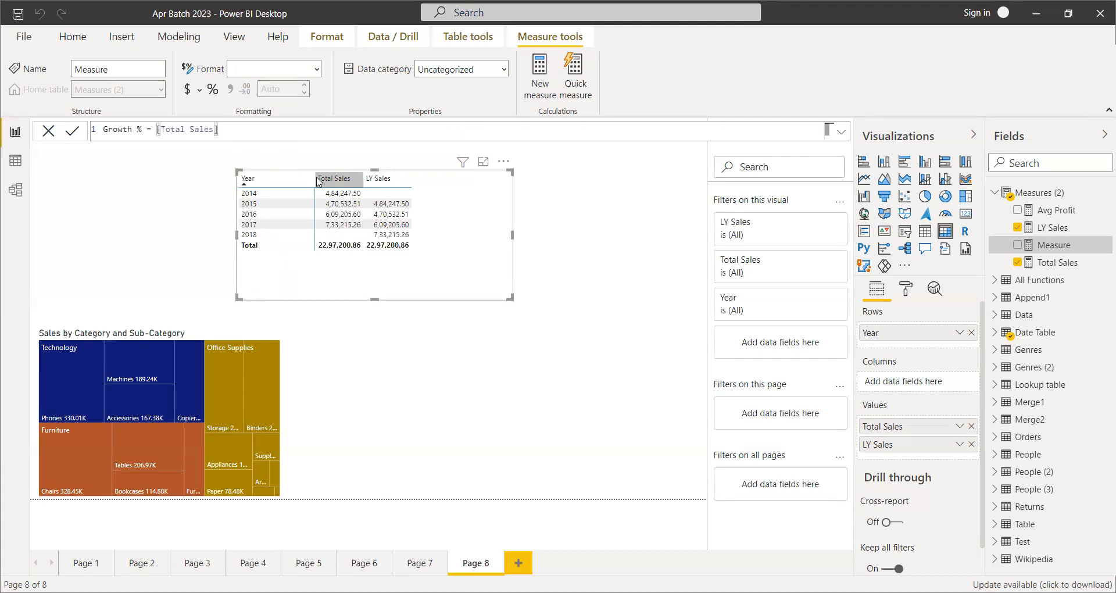
{"action": "type", "text": "-ly"}
{"action": "key", "text": "Tab"}
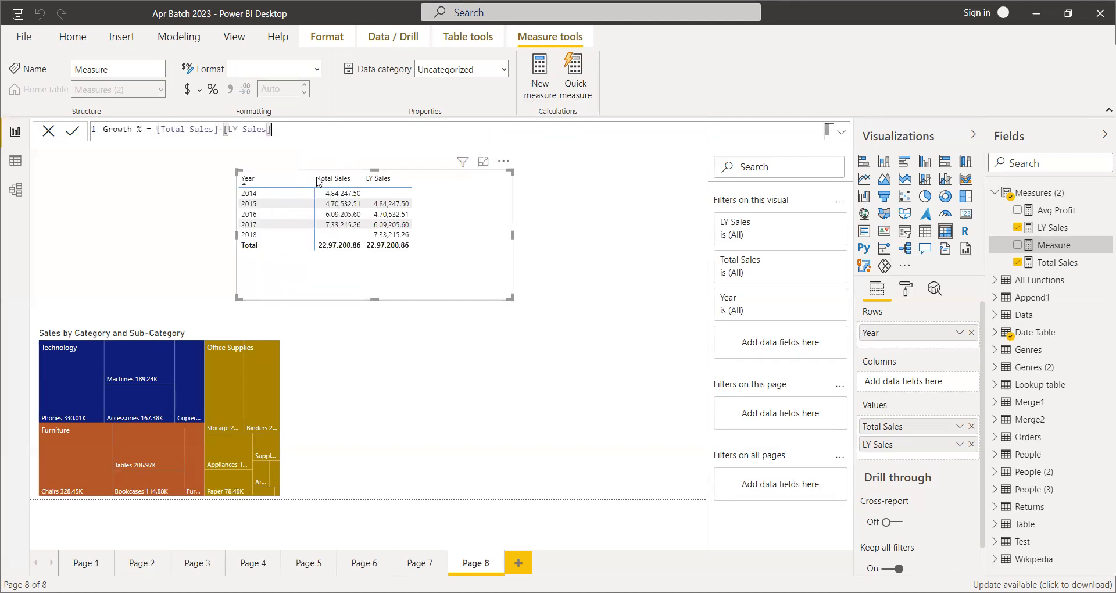
{"action": "type", "text": ")"}
{"action": "left_click", "coordinate": [157, 128]}
{"action": "type", "text": "("}
{"action": "left_click", "coordinate": [291, 131]}
{"action": "type", "text": "/ly"}
{"action": "key", "text": "Tab"}
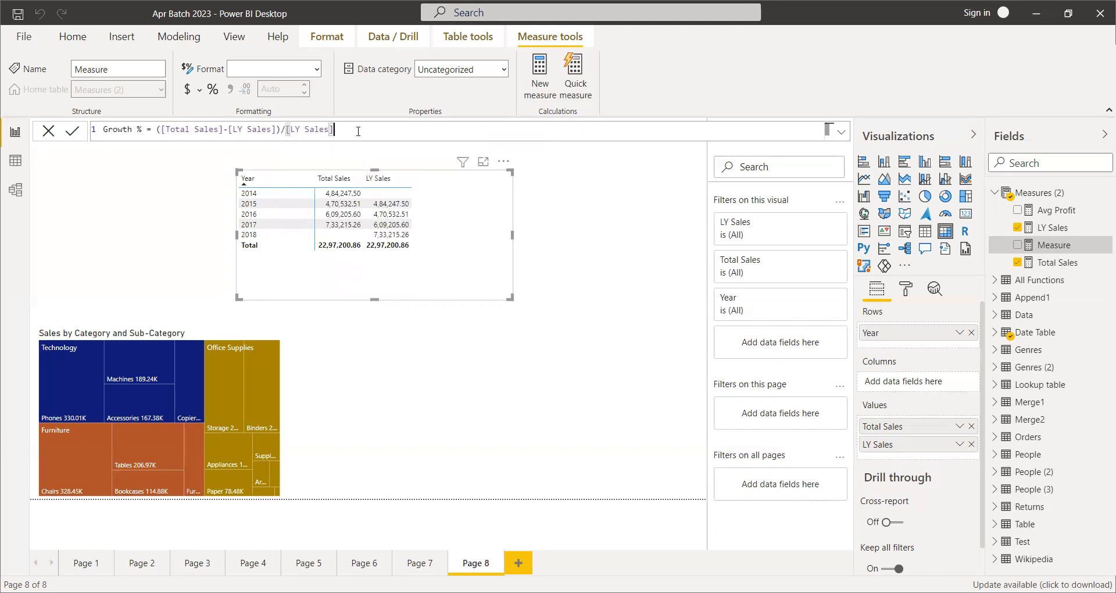
{"action": "key", "text": "Return"}
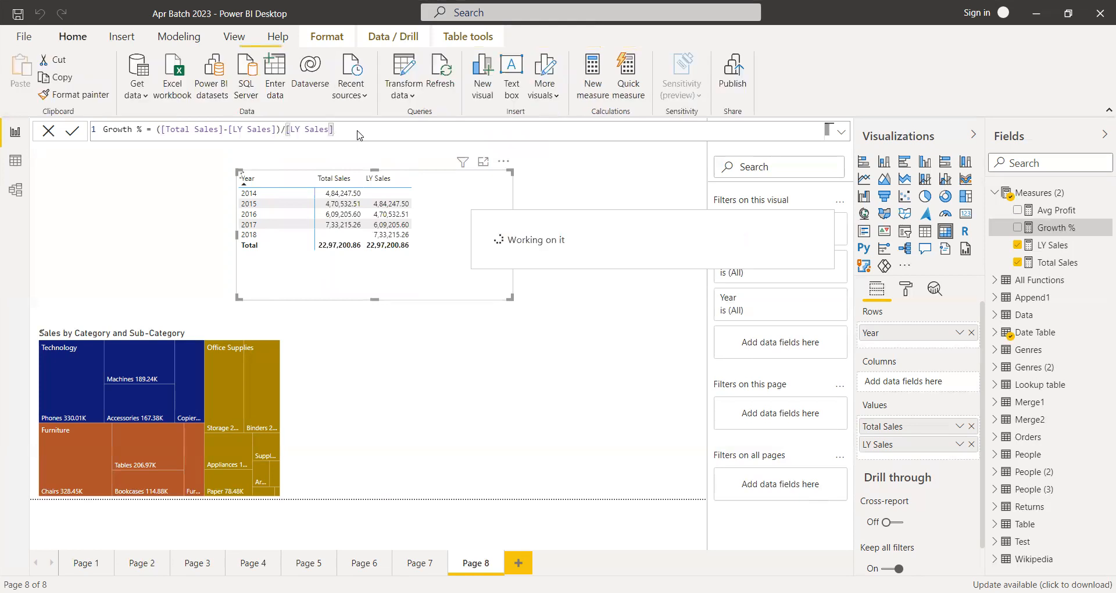
- Add the Growth % measure to the matrix values after LY Sales and format it as Percentage
{"action": "left_click_drag", "start_coordinate": [1054, 237], "coordinate": [465, 235]}
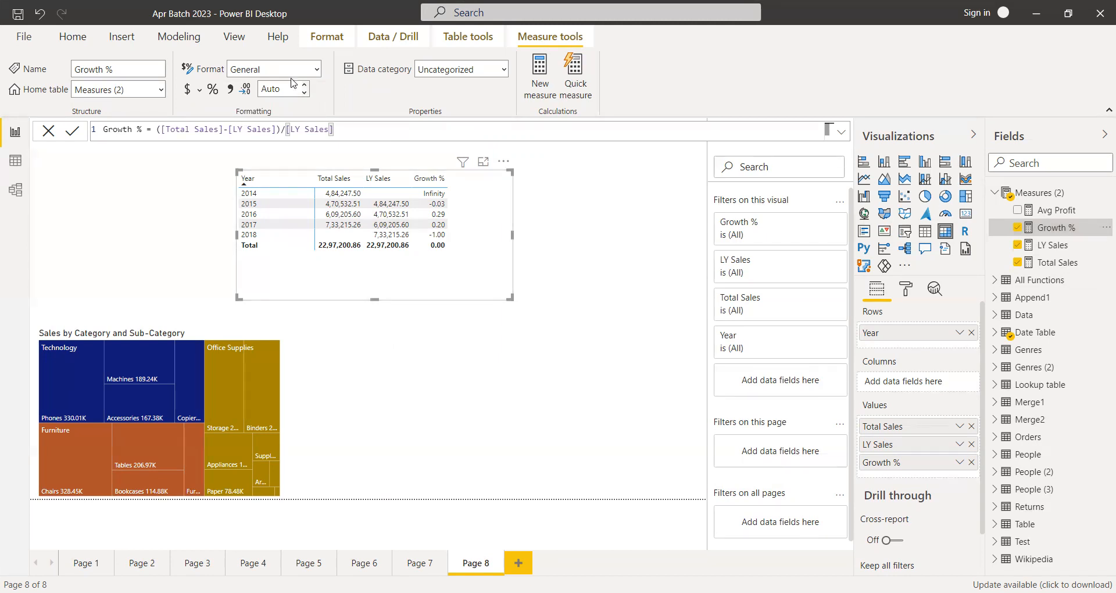
{"action": "left_click", "coordinate": [318, 70]}
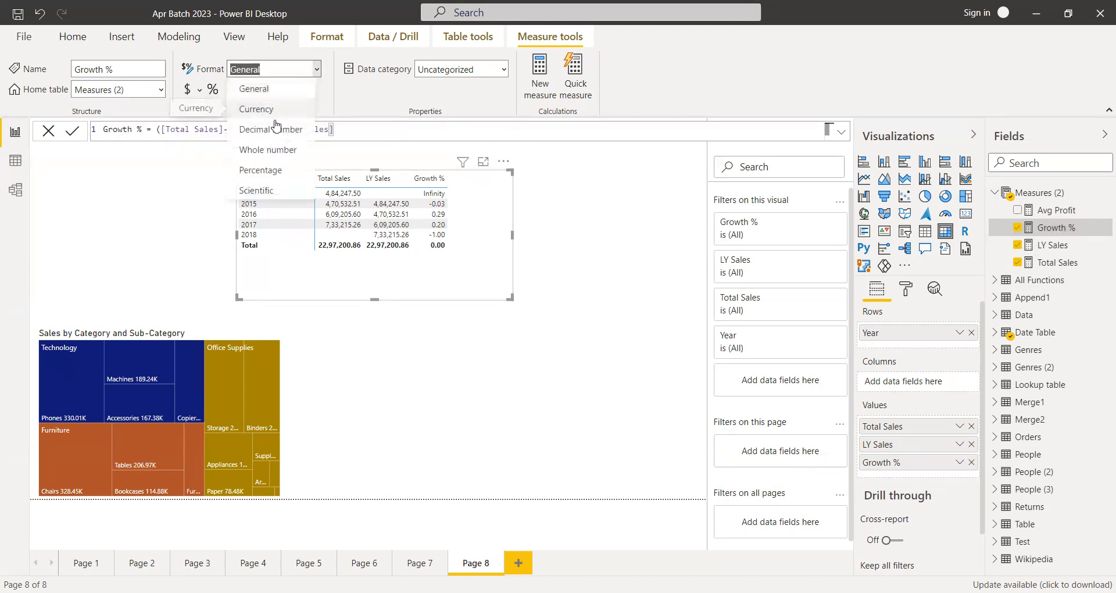
{"action": "left_click", "coordinate": [265, 170]}
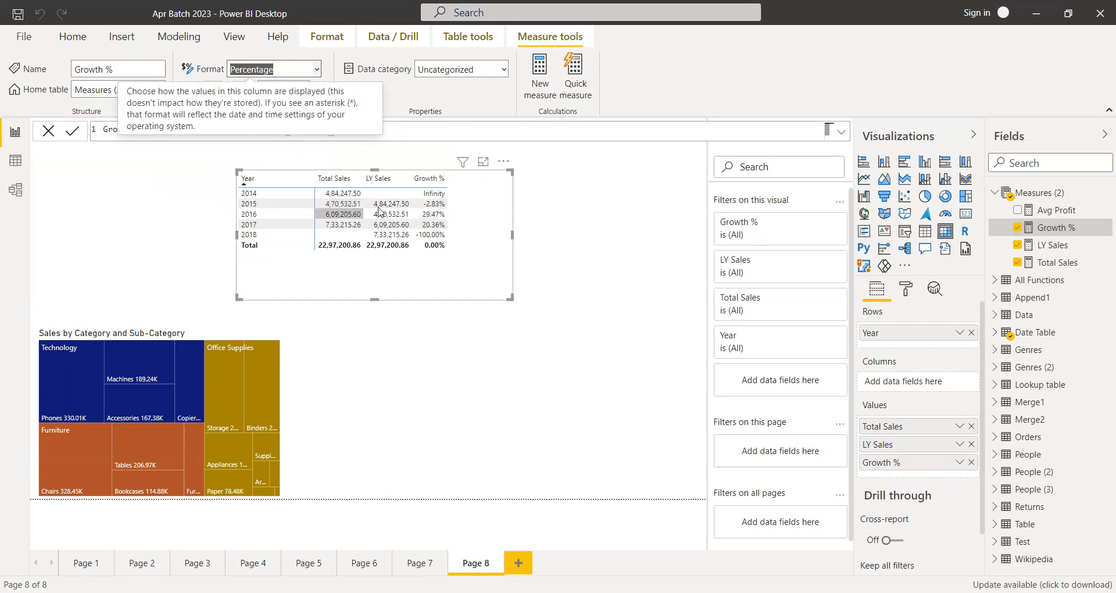
- Remove LY Sales and Total Sales from the matrix, then narrow the Year column and widen the Growth % column
{"action": "left_click", "coordinate": [1018, 244]}
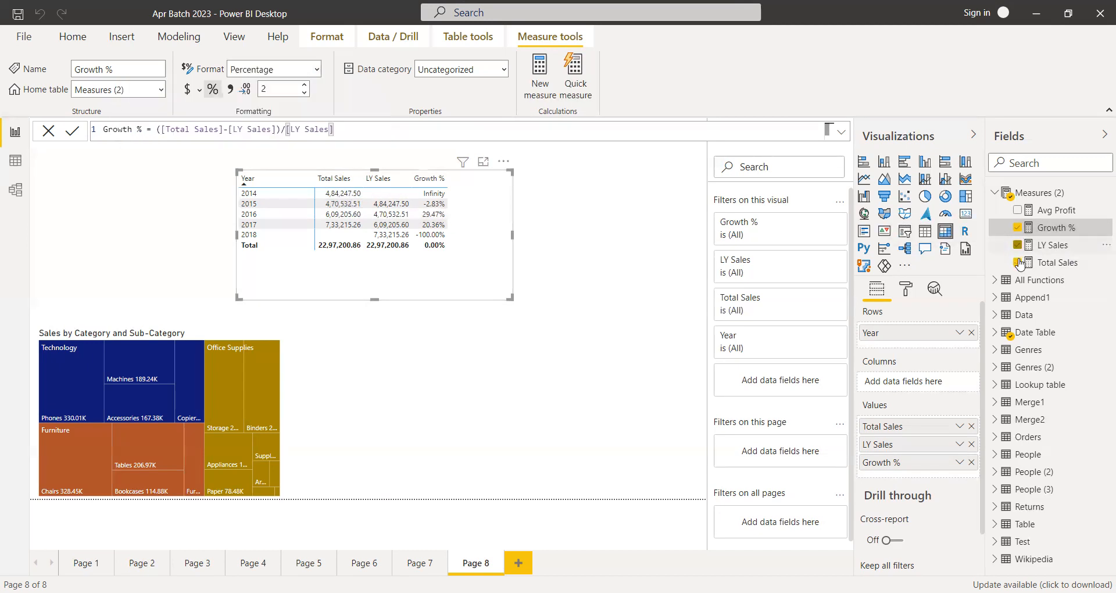
{"action": "left_click", "coordinate": [1017, 262]}
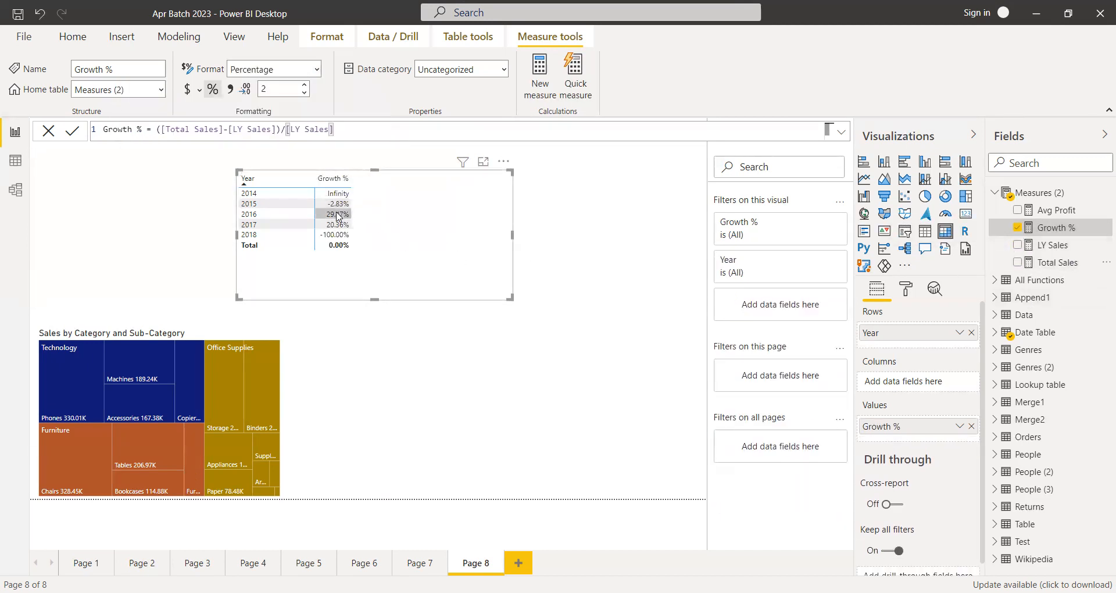
{"action": "left_click_drag", "start_coordinate": [314, 182], "coordinate": [300, 181]}
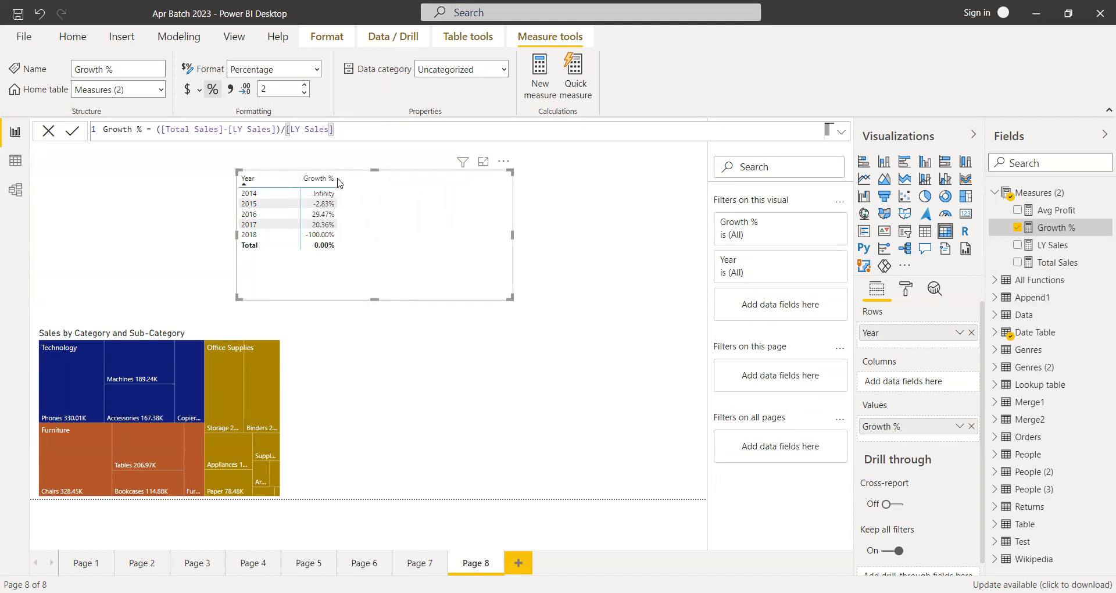
{"action": "left_click_drag", "start_coordinate": [337, 181], "coordinate": [375, 181]}
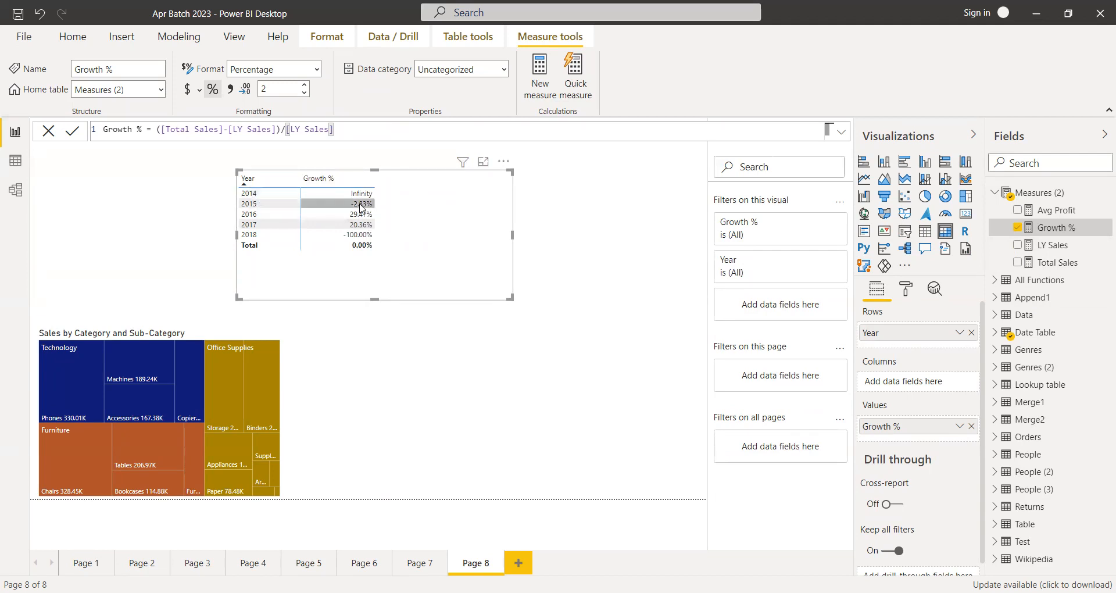
{"action": "mouse_move", "coordinate": [361, 207]}
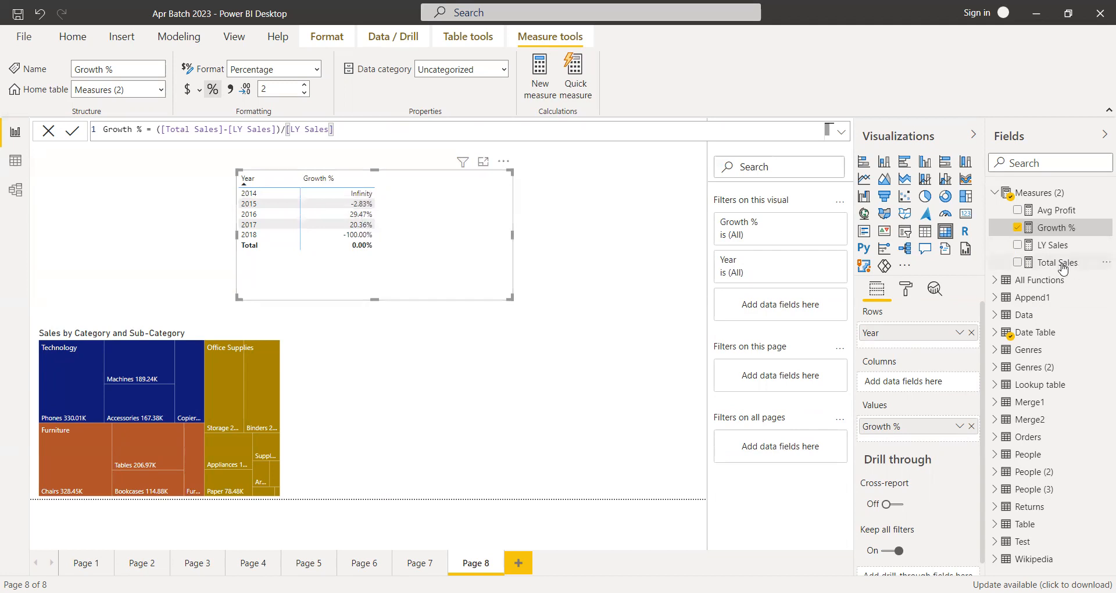
- Put Total Sales and LY Sales back into the matrix values, ordered as Total Sales, LY Sales, Growth %
{"action": "left_click", "coordinate": [1029, 268]}
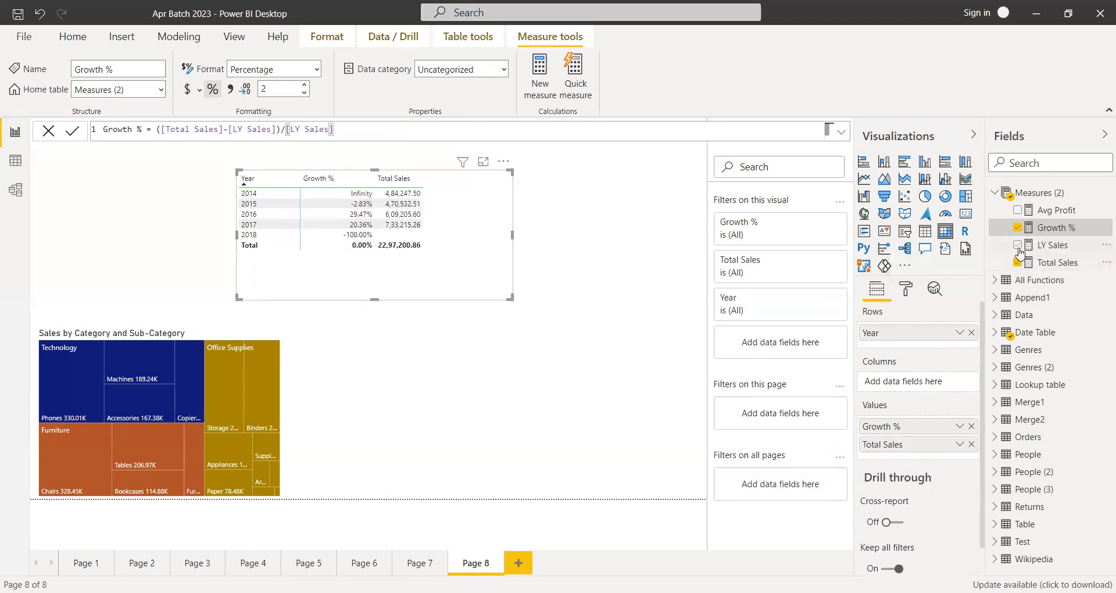
{"action": "left_click_drag", "start_coordinate": [909, 428], "coordinate": [911, 472]}
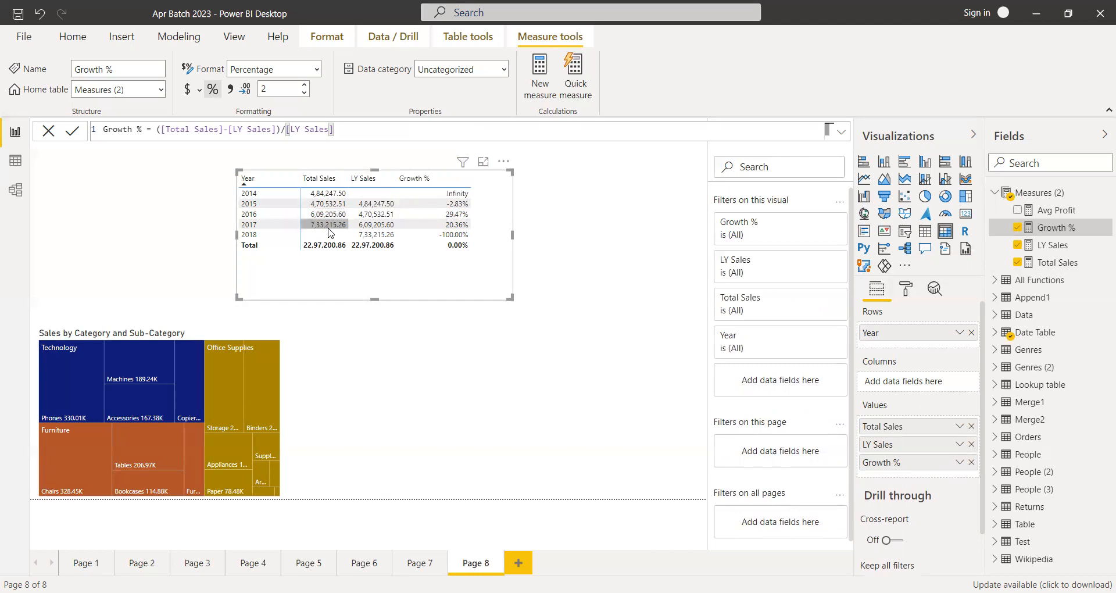
{"action": "mouse_move", "coordinate": [455, 230]}
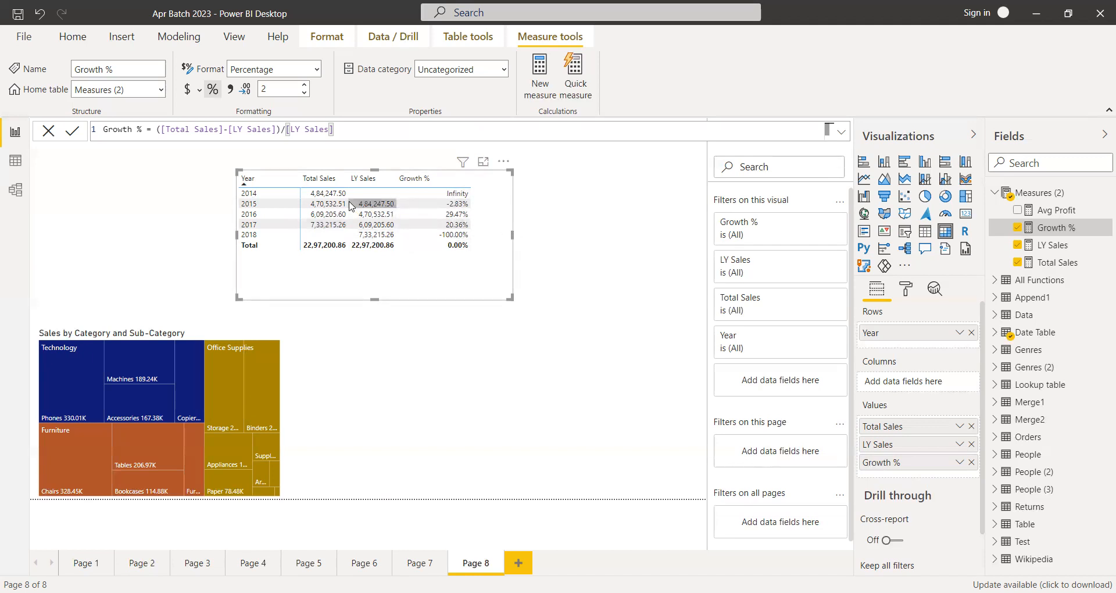
- Review the formulas of the Total Sales, LY Sales and Growth % measures, including the DATEADD part of LY Sales
{"action": "left_click", "coordinate": [1054, 264]}
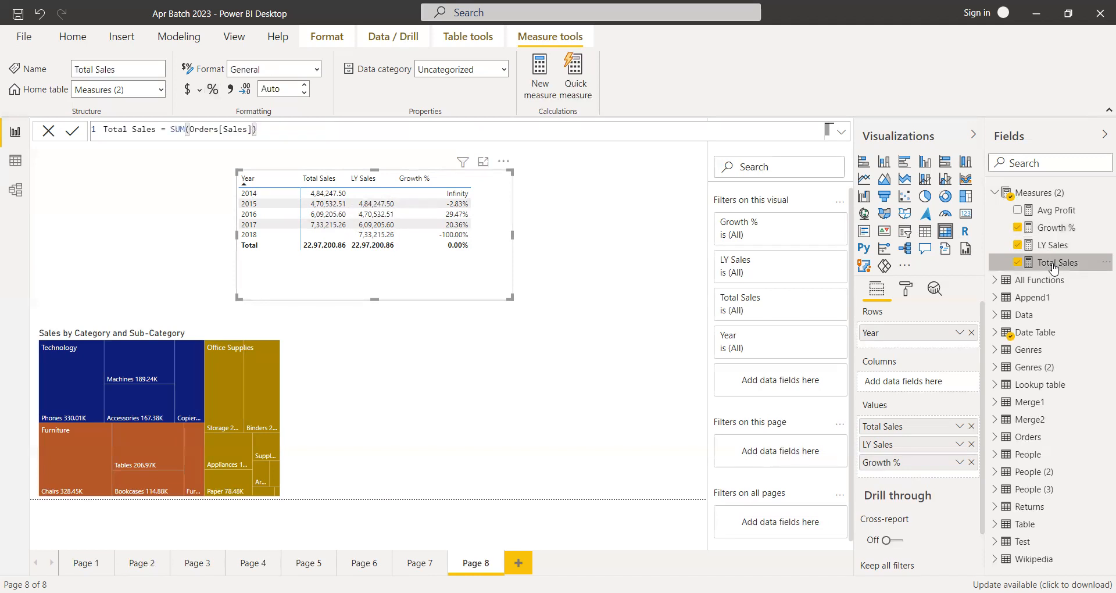
{"action": "left_click", "coordinate": [1054, 248]}
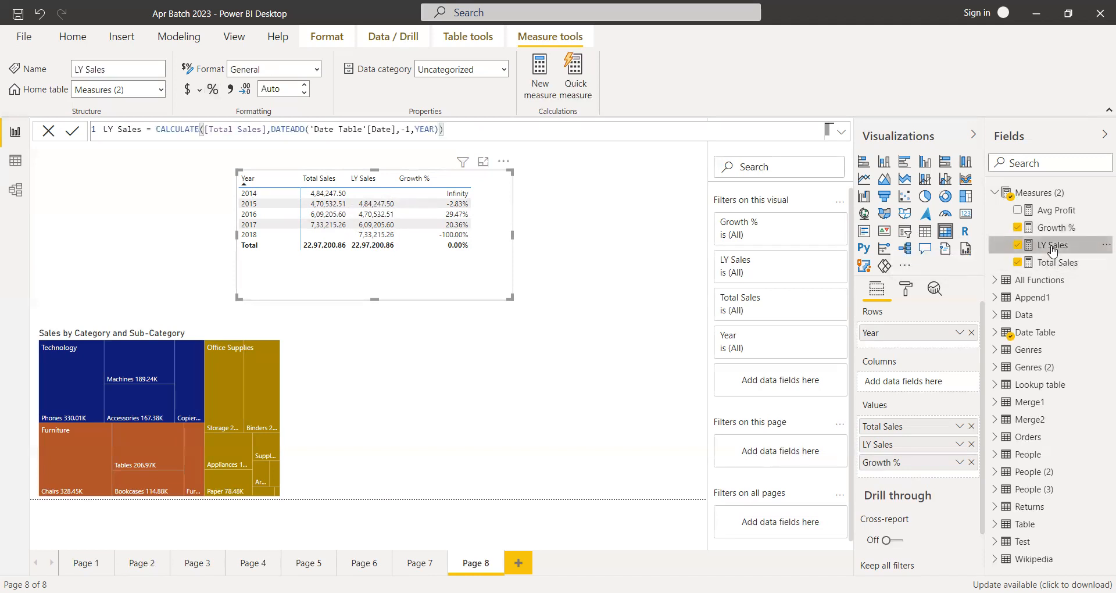
{"action": "left_click", "coordinate": [1054, 229]}
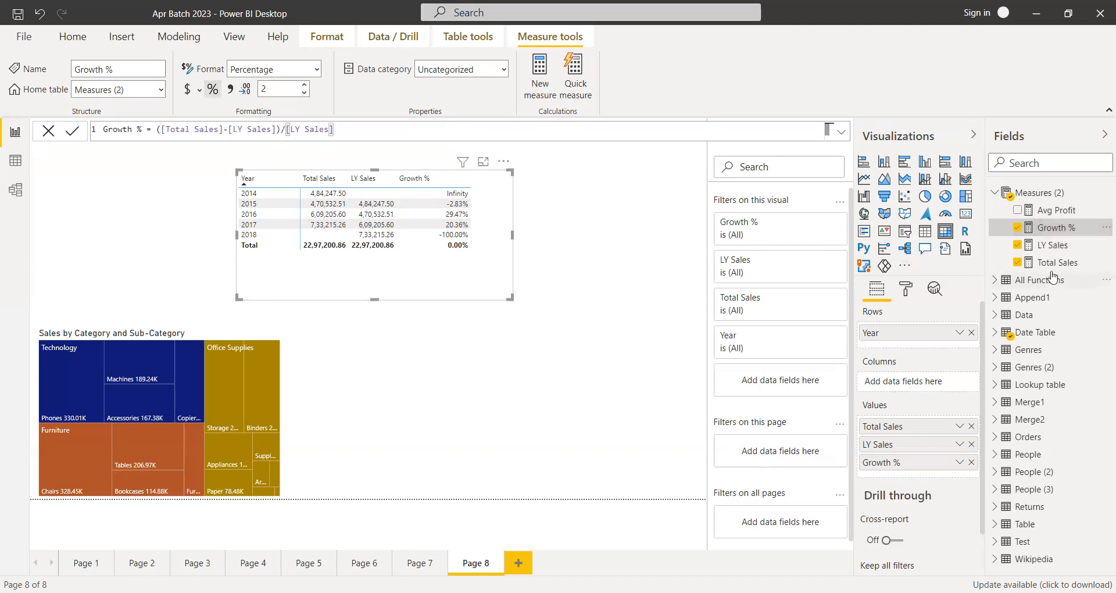
{"action": "left_click", "coordinate": [1052, 247]}
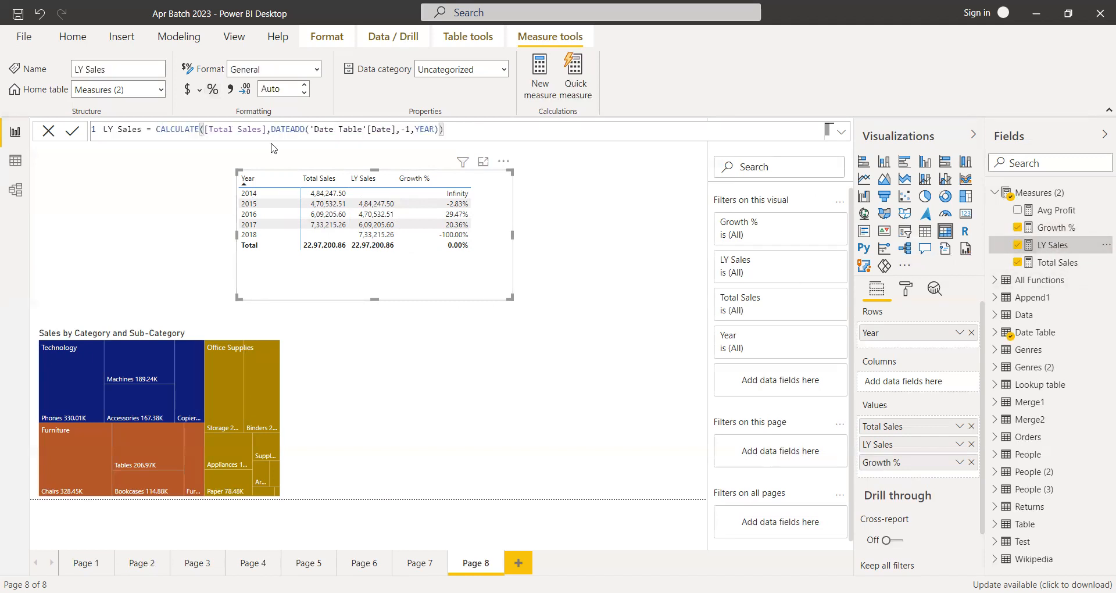
{"action": "left_click_drag", "start_coordinate": [271, 129], "coordinate": [433, 127]}
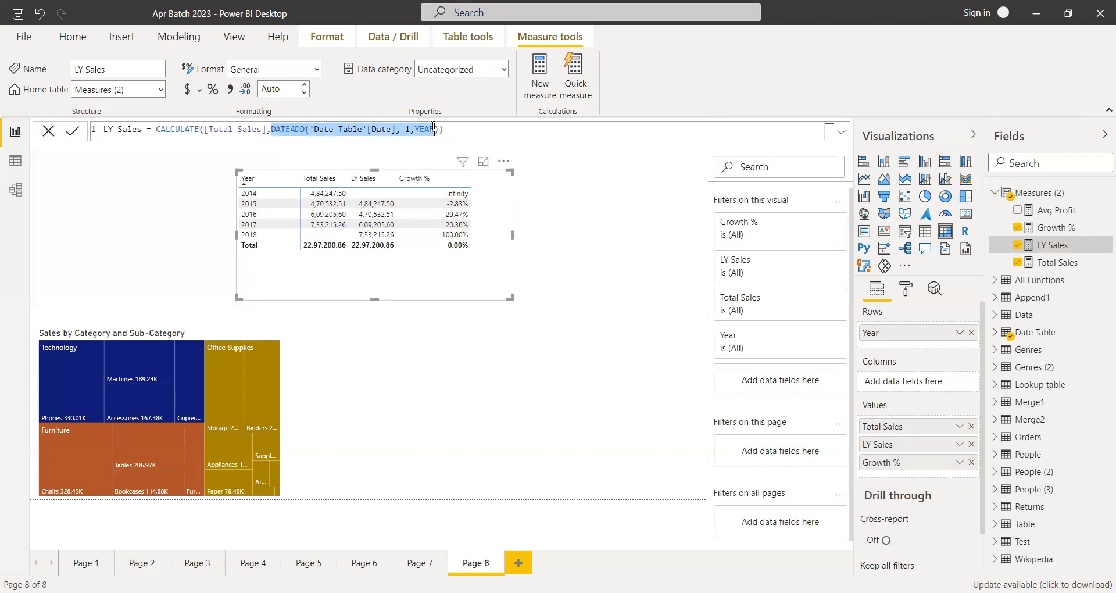
{"action": "left_click", "coordinate": [575, 135]}
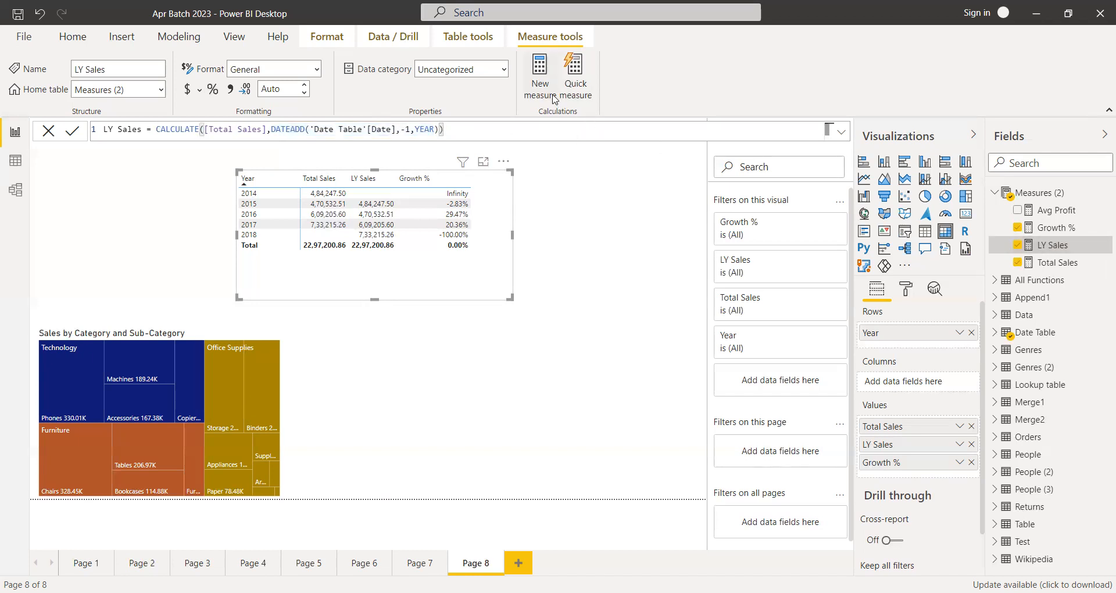
- Copy the whole LY Sales formula into a new measure
{"action": "key", "text": "ctrl+a"}
{"action": "key", "text": "ctrl+c"}
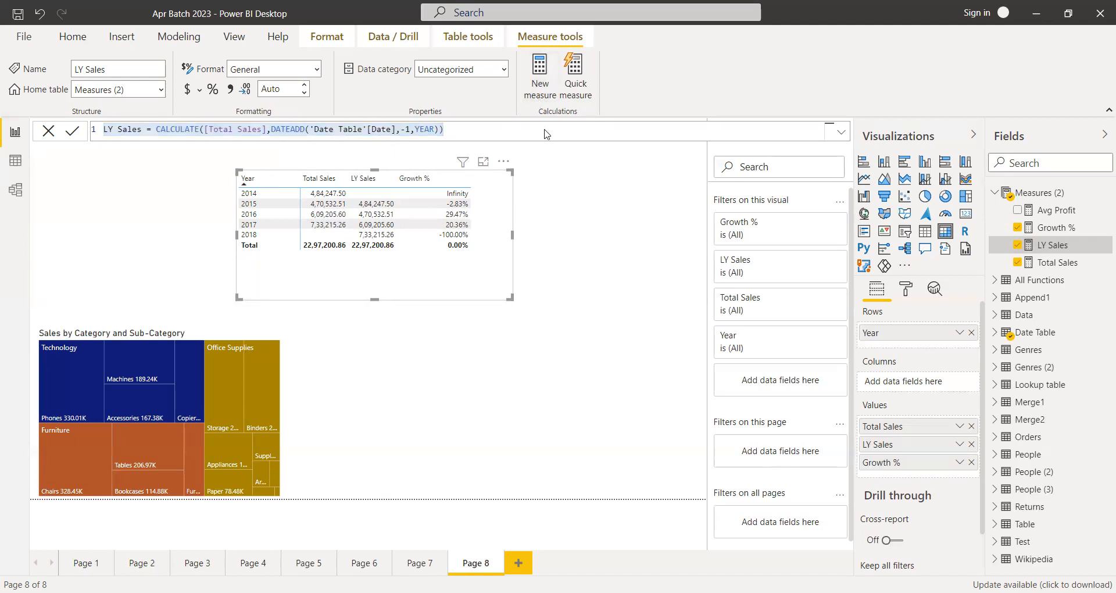
{"action": "left_click", "coordinate": [540, 76]}
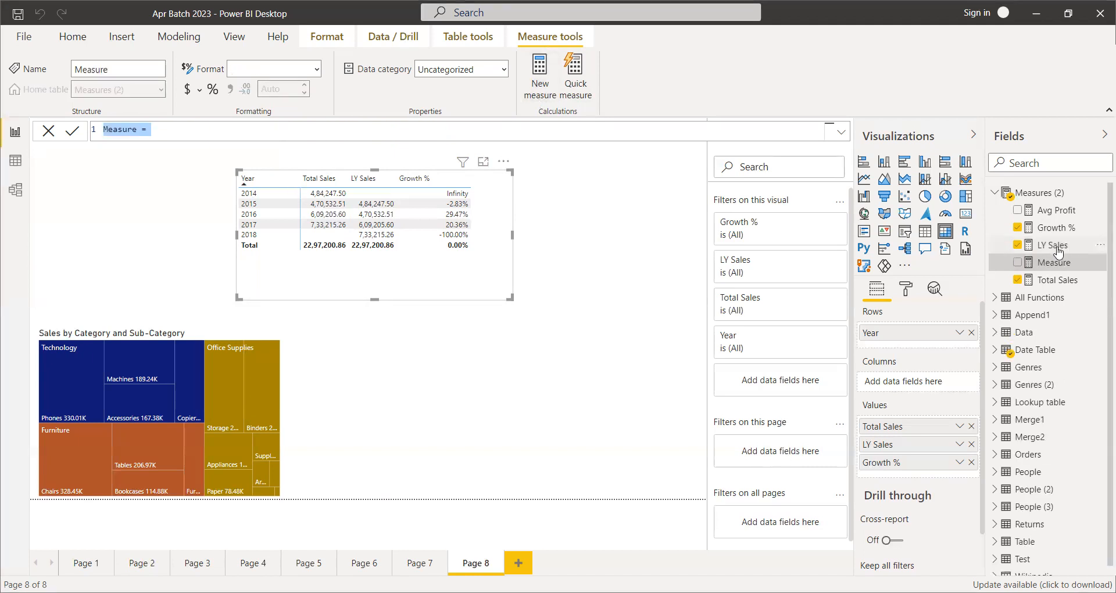
{"action": "key", "text": "ctrl+v"}
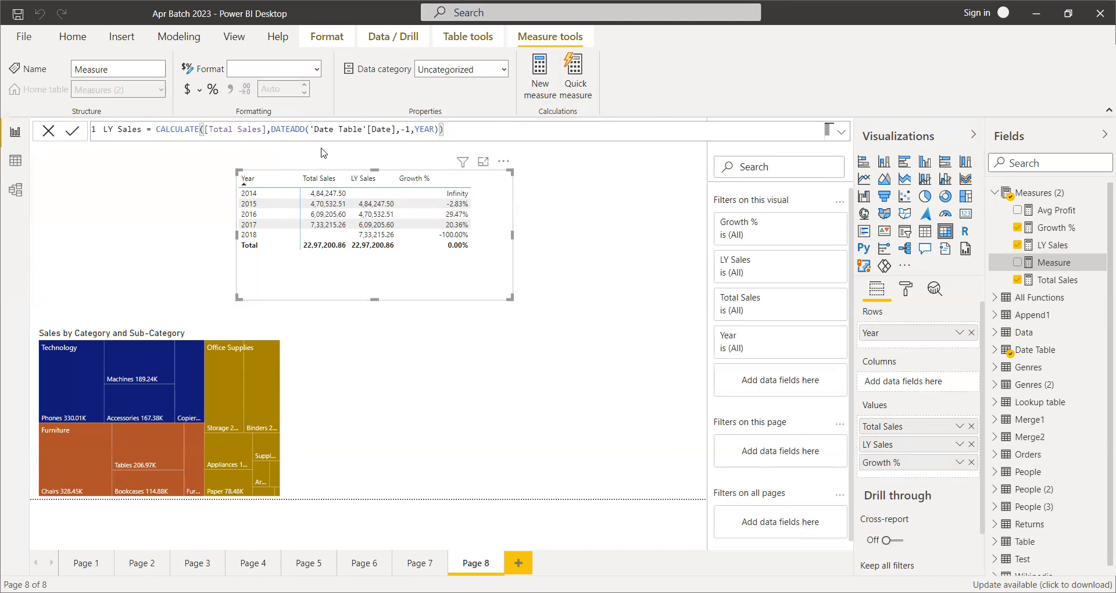
- Replace the DATEADD filter in the copied formula with SAMEPERIODLASTYEAR('Date Table'[Date]) and try to save the measure as LY Sales
{"action": "left_click_drag", "start_coordinate": [448, 129], "coordinate": [272, 132]}
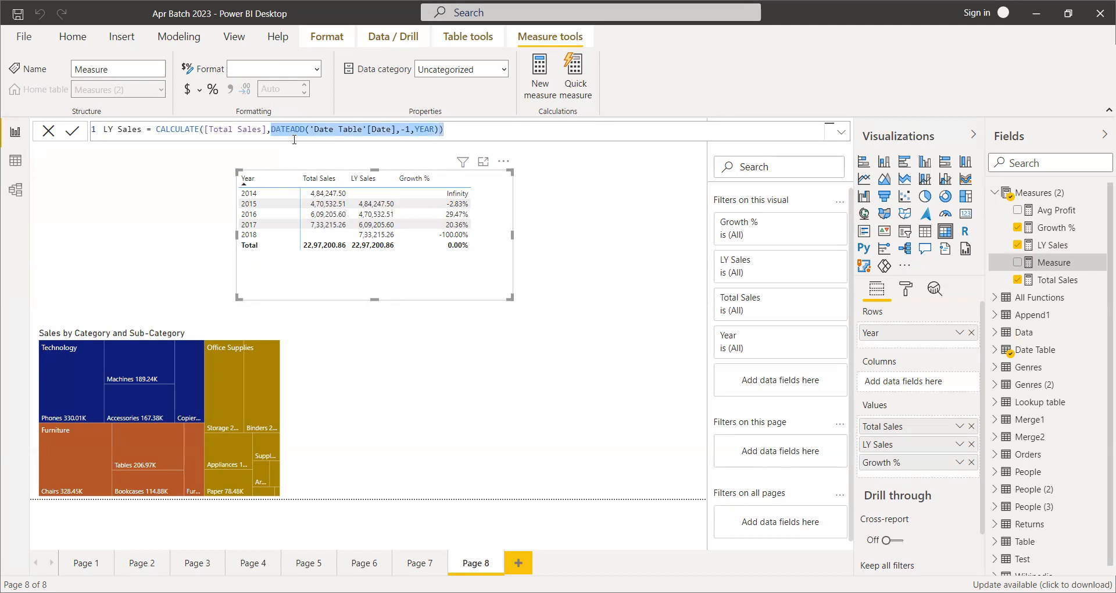
{"action": "type", "text": "same"}
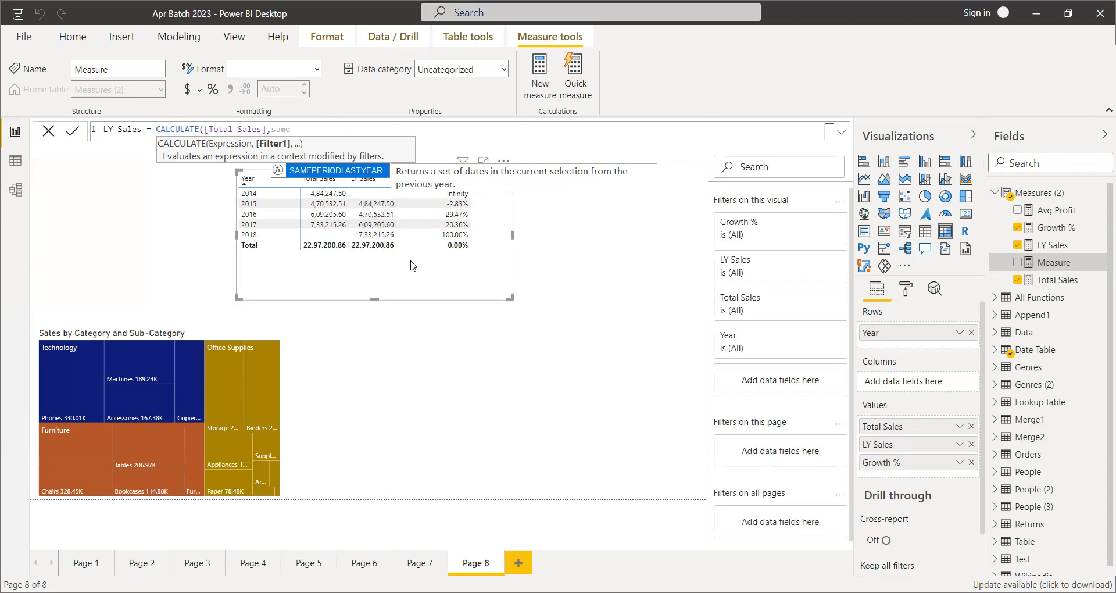
{"action": "key", "text": "Tab"}
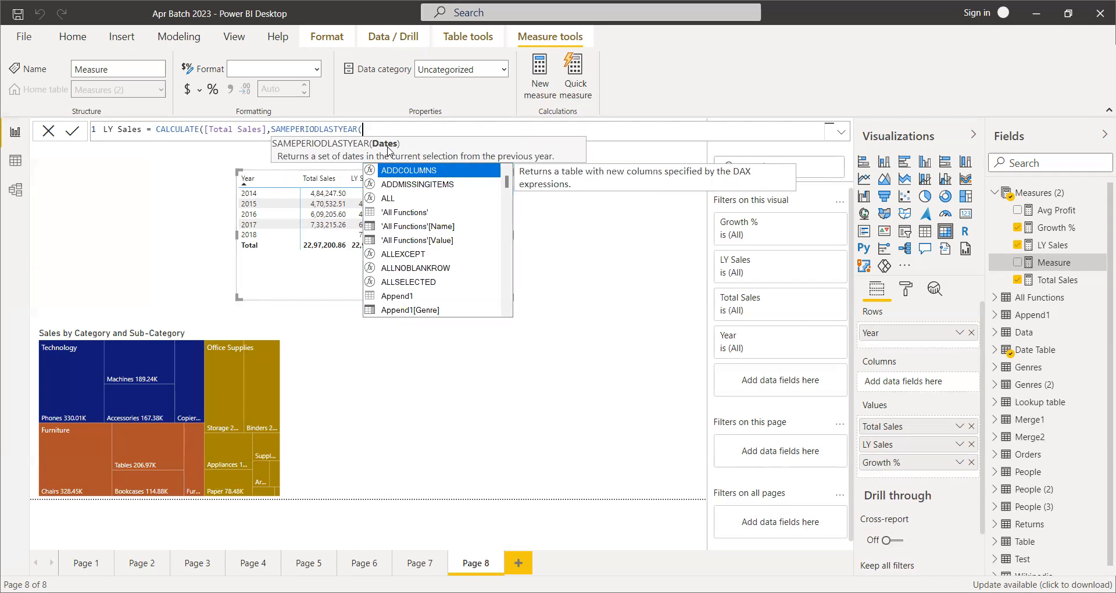
{"action": "type", "text": "date"}
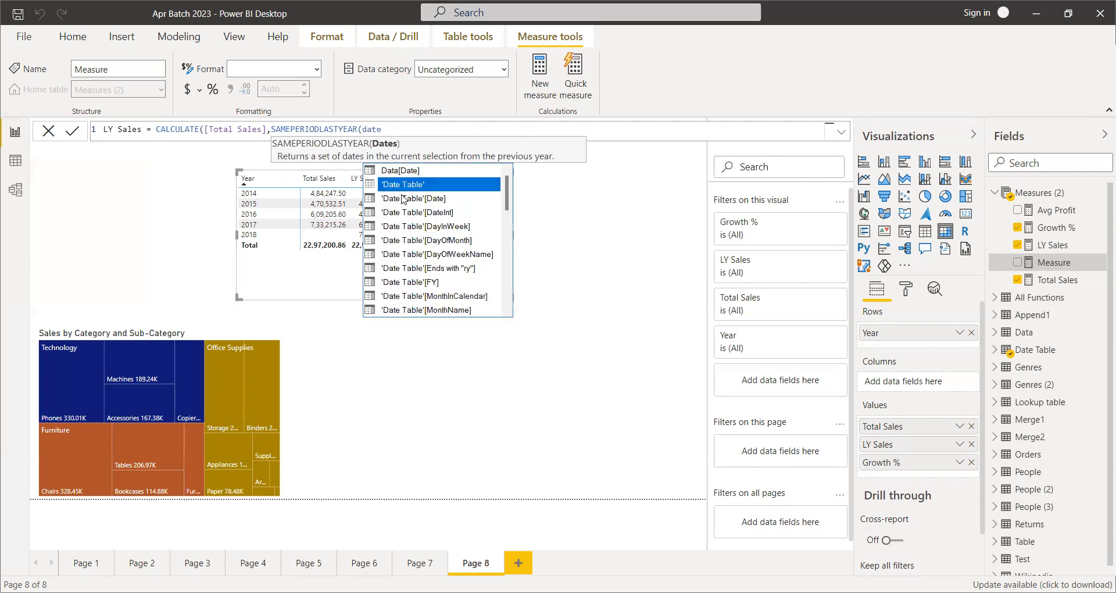
{"action": "left_click", "coordinate": [403, 200]}
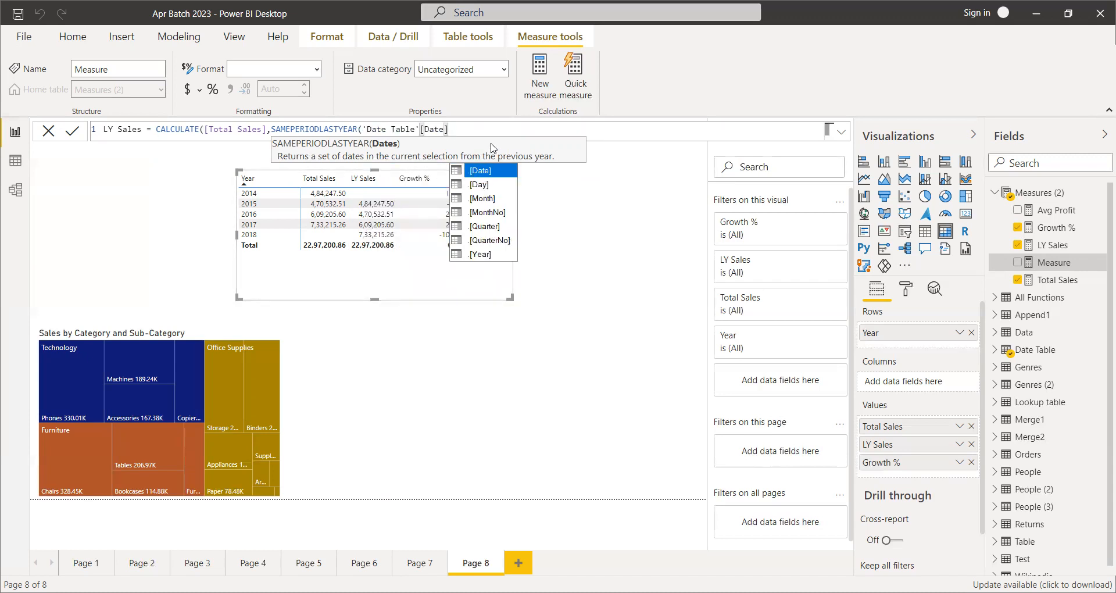
{"action": "type", "text": "))"}
{"action": "key", "text": "Return"}
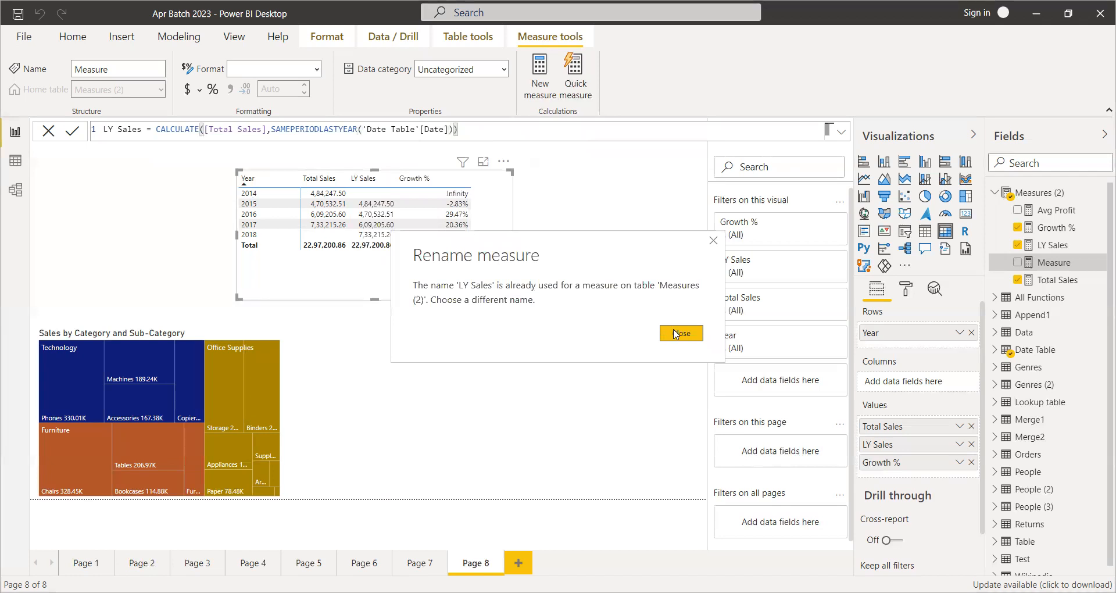
{"action": "left_click", "coordinate": [676, 333]}
- Name the new SAMEPERIODLASTYEAR measure LY Sales - Sameperiod_last_year and save it
{"action": "left_click", "coordinate": [126, 131]}
{"action": "left_click", "coordinate": [142, 129]}
{"action": "type", "text": "- Same"}
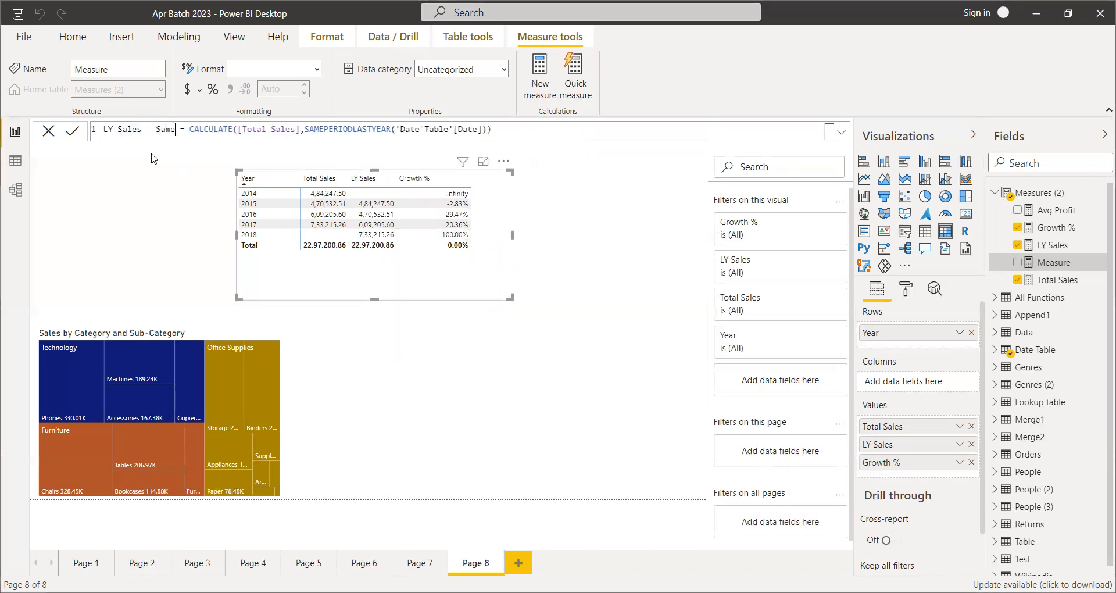
{"action": "type", "text": "period last"}
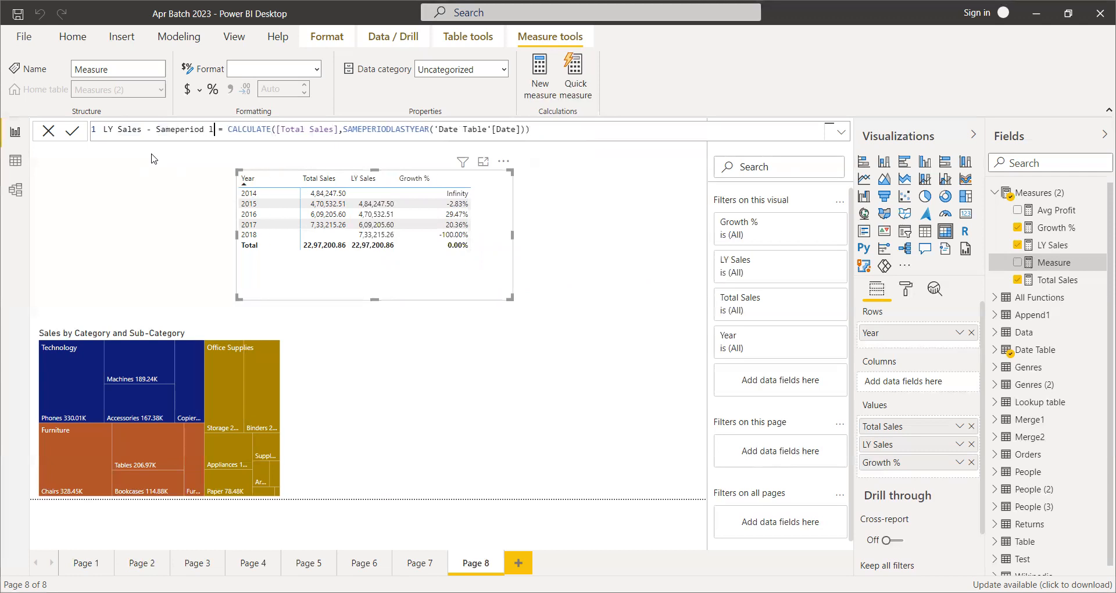
{"action": "type", "text": " year"}
{"action": "key", "text": "BackSpace"}
{"action": "key", "text": "BackSpace"}
{"action": "key", "text": "BackSpace"}
{"action": "key", "text": "BackSpace"}
{"action": "key", "text": "BackSpace"}
{"action": "key", "text": "BackSpace"}
{"action": "key", "text": "BackSpace"}
{"action": "key", "text": "BackSpace"}
{"action": "key", "text": "BackSpace"}
{"action": "key", "text": "BackSpace"}
{"action": "key", "text": "BackSpace"}
{"action": "key", "text": "BackSpace"}
{"action": "type", "text": "od"}
{"action": "type", "text": "_last_year"}
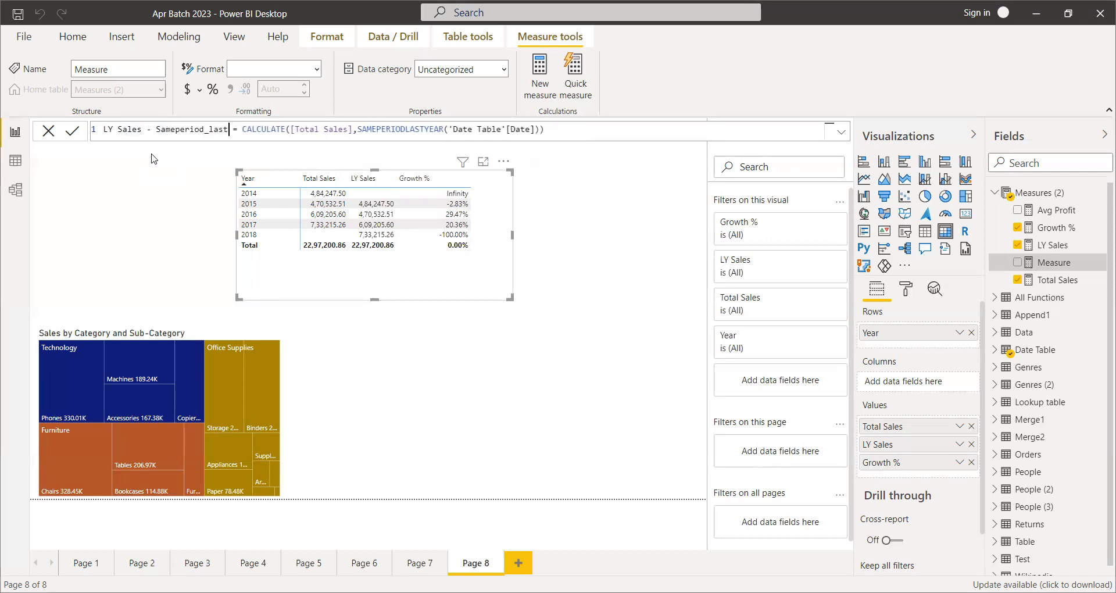
{"action": "left_click", "coordinate": [587, 133]}
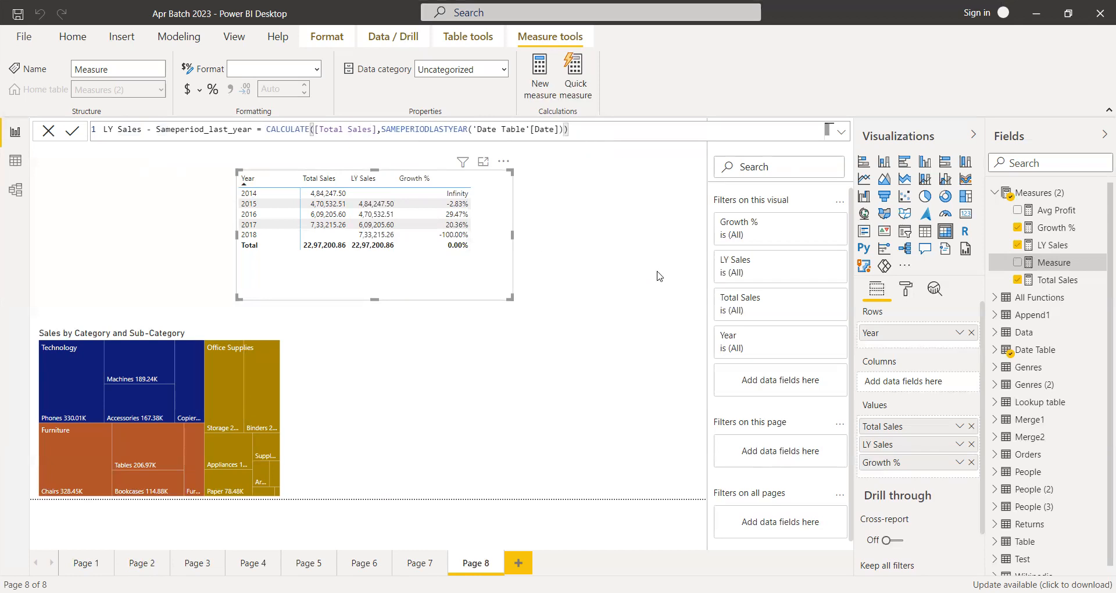
{"action": "key", "text": "Return"}
- Widen the matrix and add LY Sales - Sameperiod_last_year to its values between LY Sales and Growth %
{"action": "left_click_drag", "start_coordinate": [516, 302], "coordinate": [631, 309]}
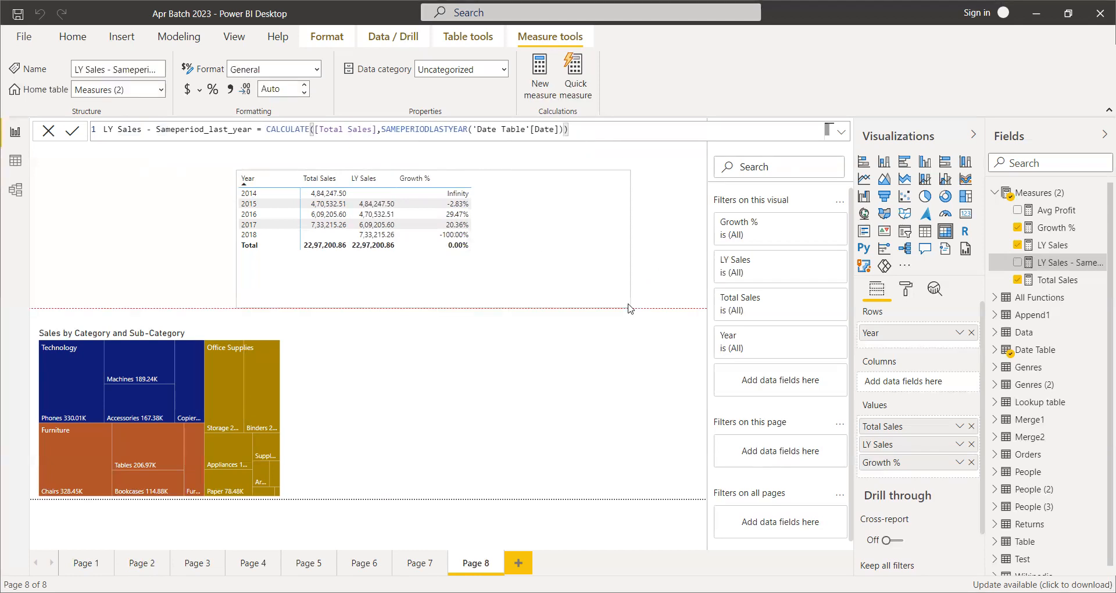
{"action": "left_click_drag", "start_coordinate": [1048, 269], "coordinate": [921, 463]}
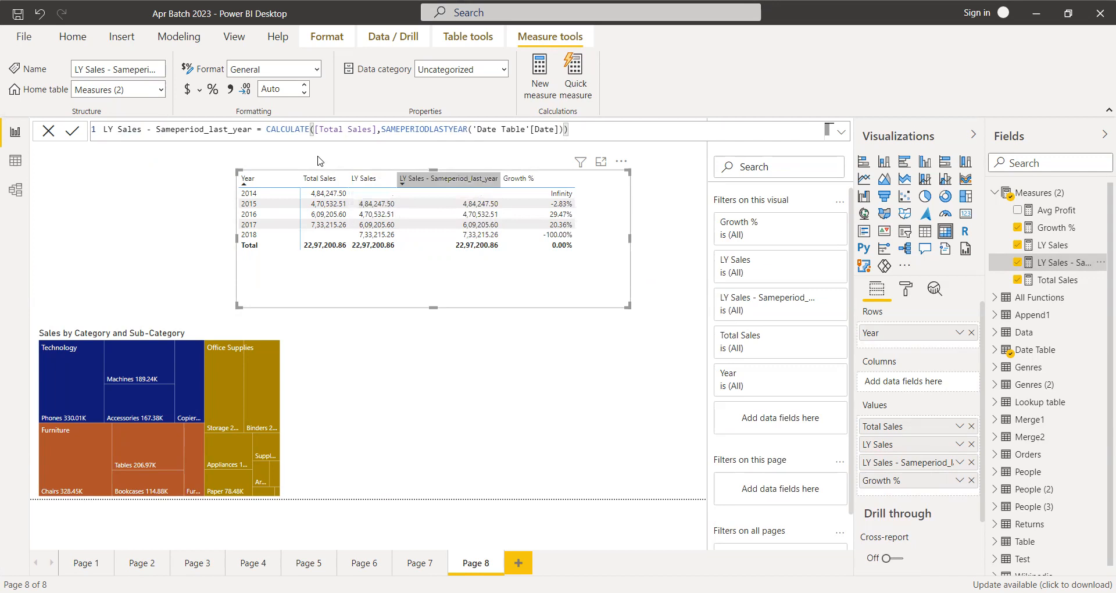
- Rename the LY Sales - Sameperiod_last_year measure as LY Sales - Sameperiod_last_year_fn
{"action": "left_click", "coordinate": [252, 129]}
{"action": "type", "text": "_fn"}
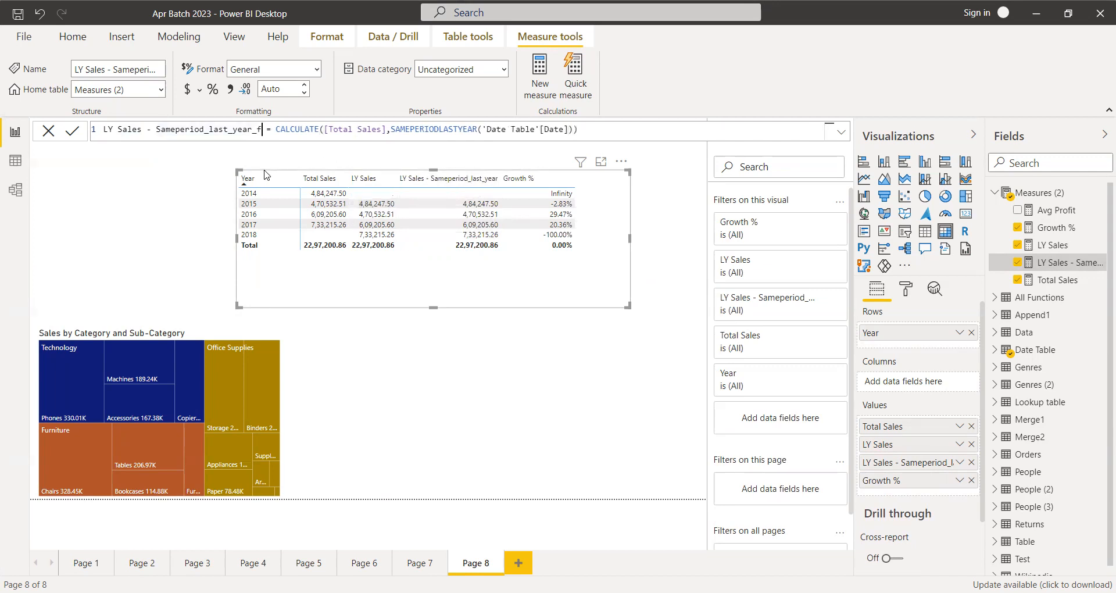
{"action": "left_click", "coordinate": [598, 133]}
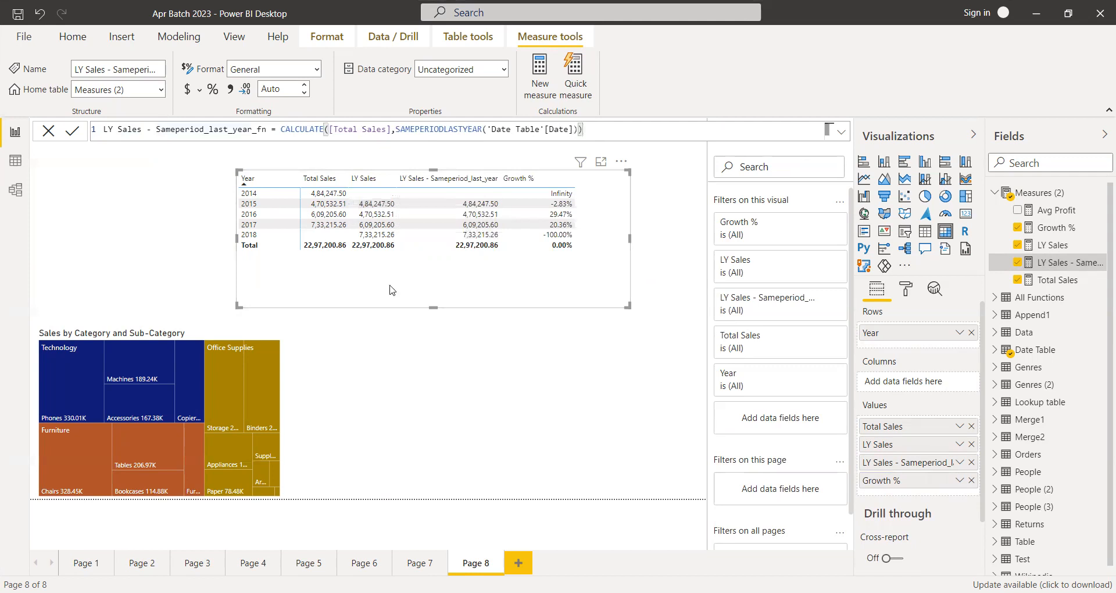
{"action": "key", "text": "Return"}
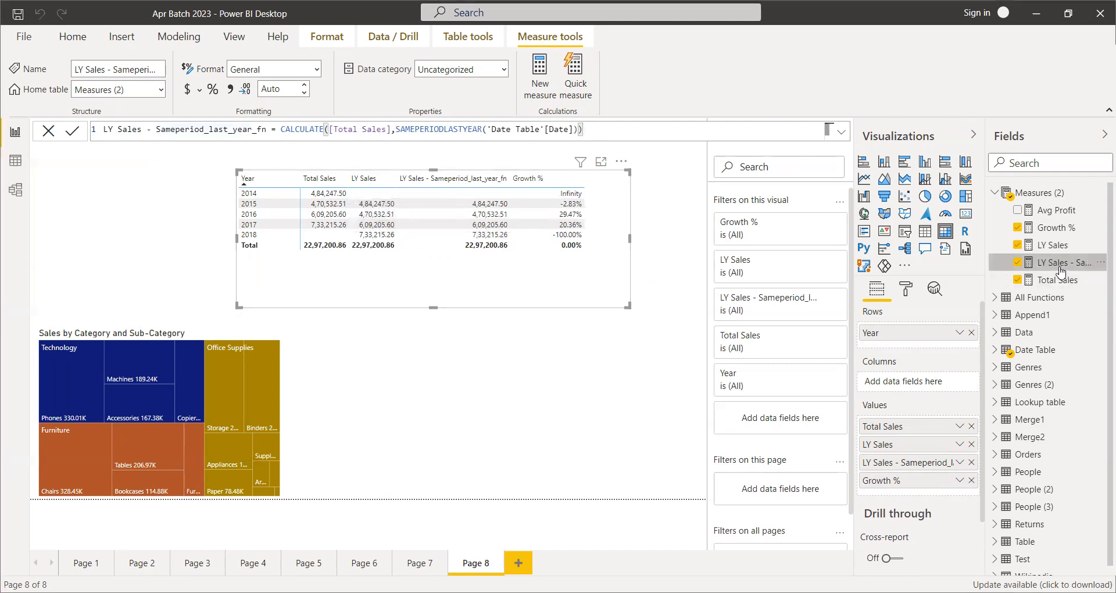
- Remove the YEAR interval and closing brackets from the DATEADD formula of LY Sales, view the interval options, and enter YEAR and the brackets again
{"action": "left_click", "coordinate": [1052, 245]}
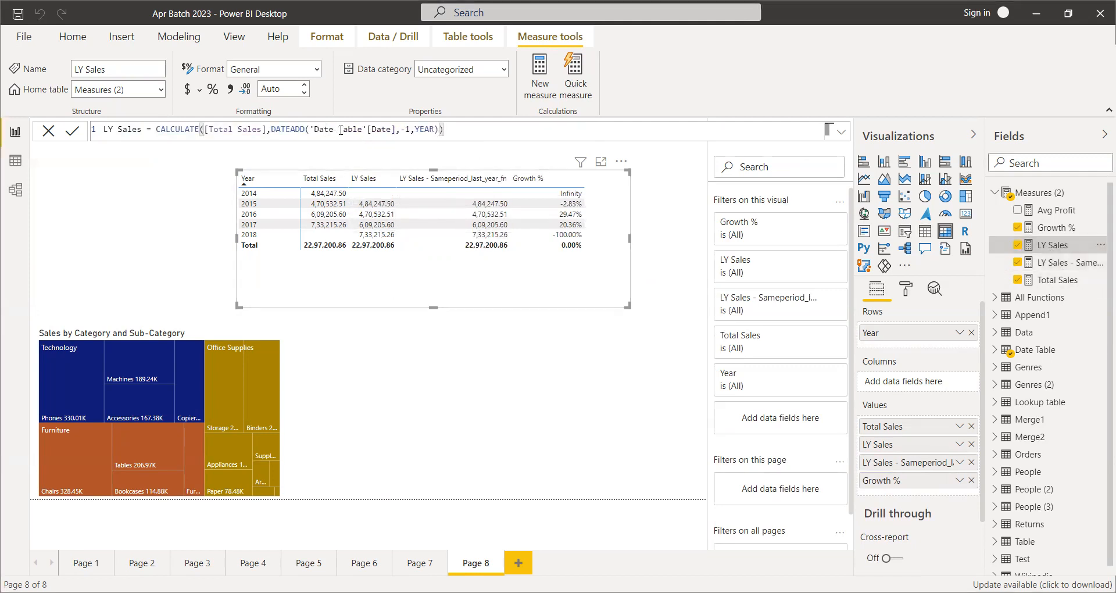
{"action": "double_click", "coordinate": [292, 128]}
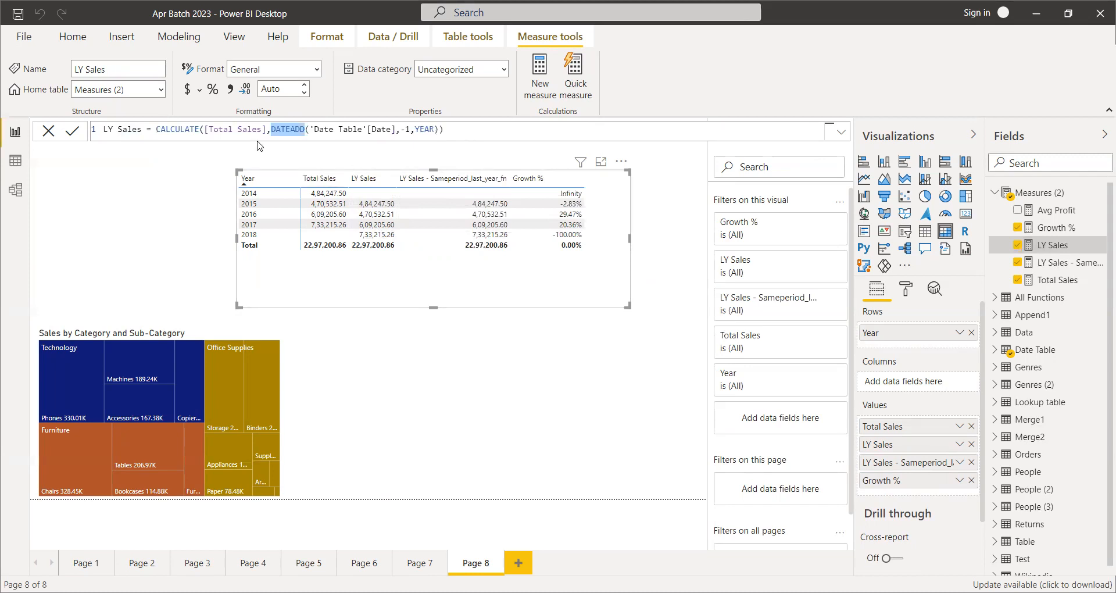
{"action": "left_click", "coordinate": [446, 131]}
{"action": "key", "text": "BackSpace"}
{"action": "key", "text": "BackSpace"}
{"action": "key", "text": "BackSpace"}
{"action": "key", "text": "BackSpace"}
{"action": "key", "text": "BackSpace"}
{"action": "key", "text": "BackSpace"}
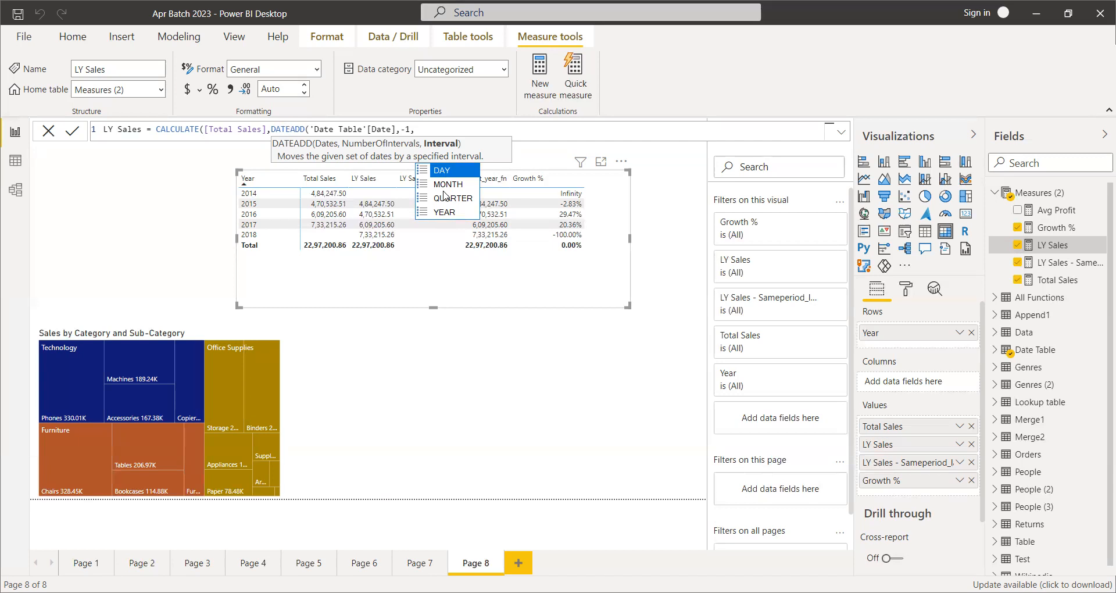
{"action": "left_click", "coordinate": [444, 212]}
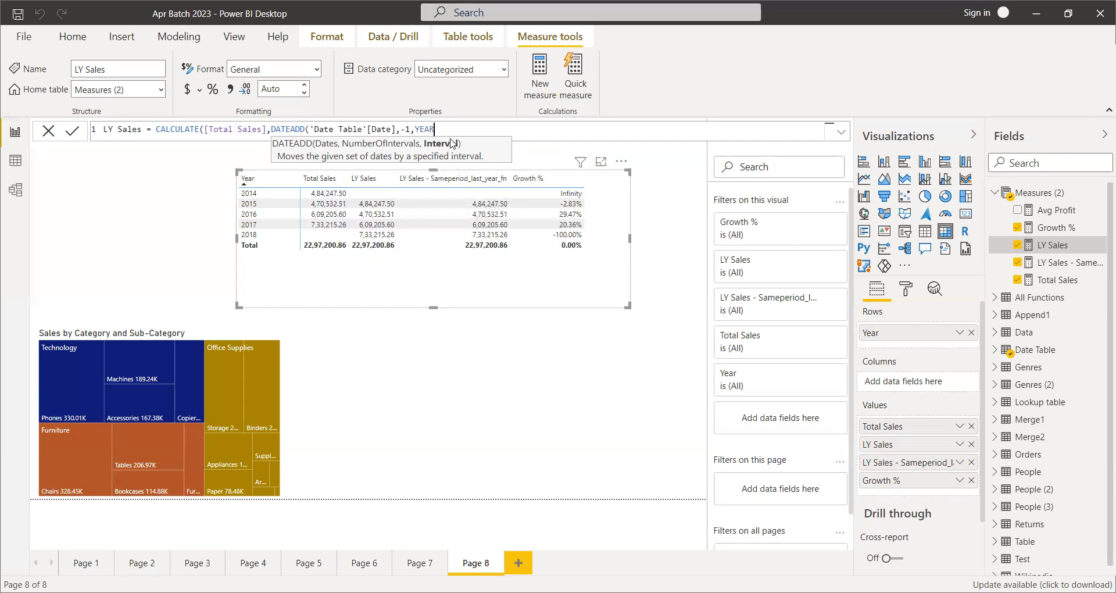
{"action": "type", "text": ")"}
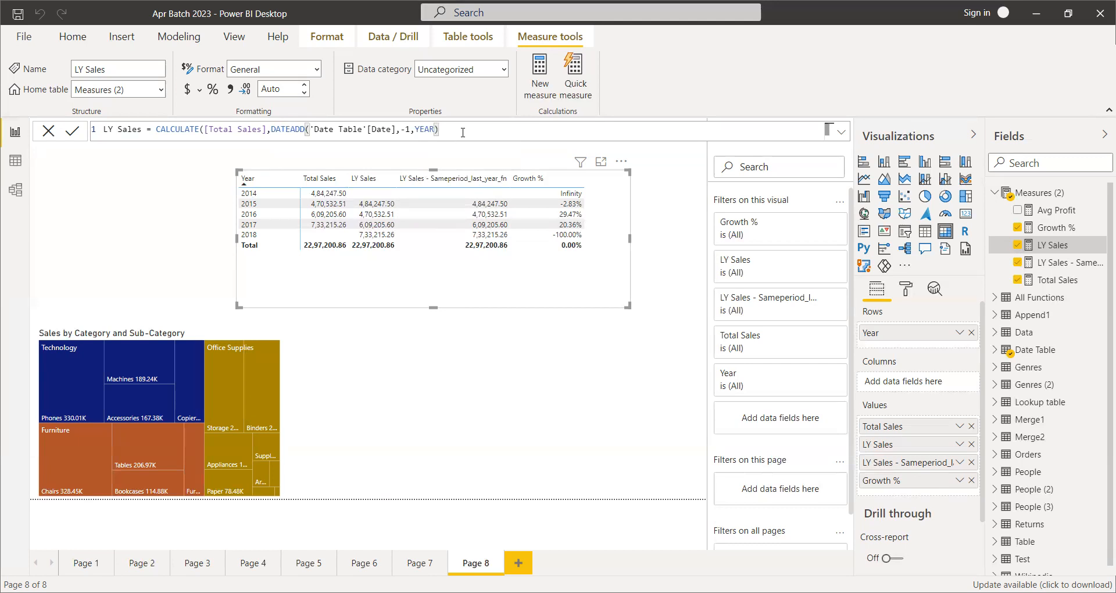
{"action": "left_click", "coordinate": [463, 132]}
{"action": "type", "text": ")"}
{"action": "left_click", "coordinate": [526, 344]}
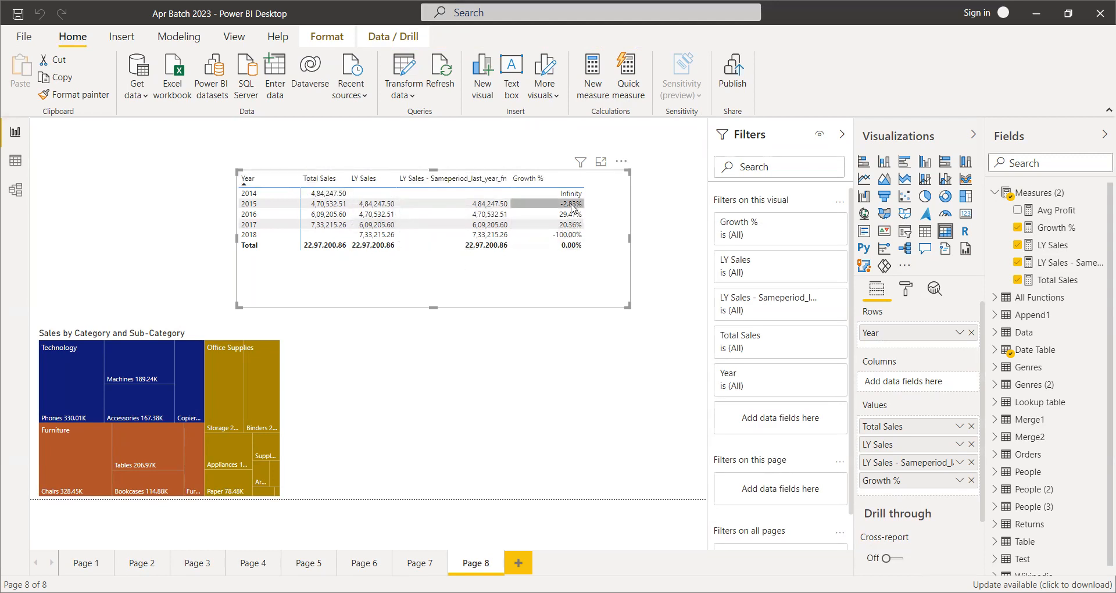
- Move the matrix to the left edge of the page above the treemap and shrink it to fit its data
{"action": "left_click_drag", "start_coordinate": [484, 255], "coordinate": [365, 249]}
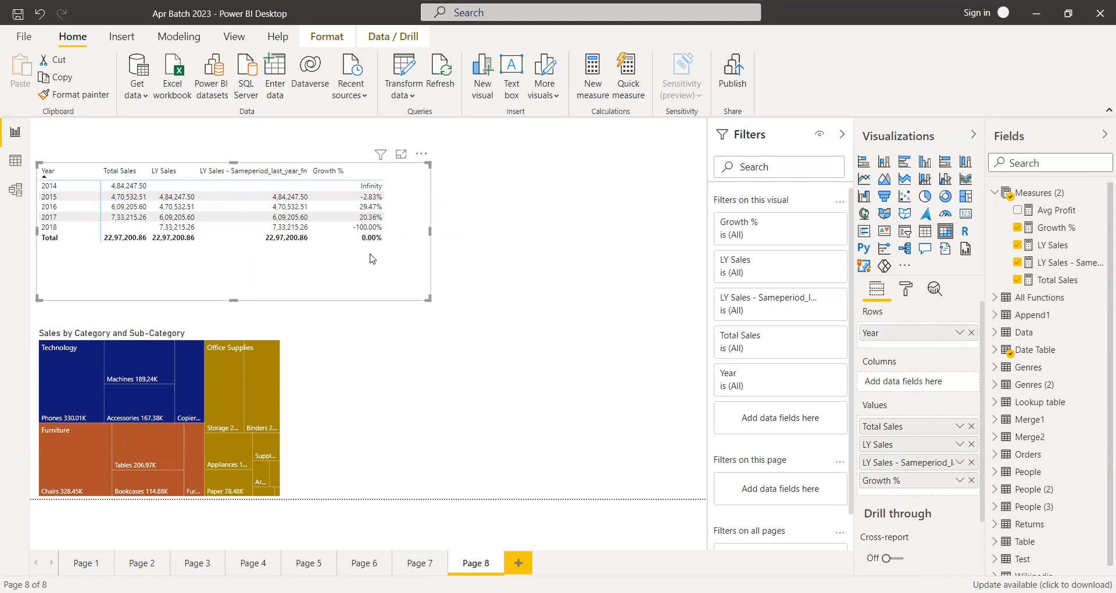
{"action": "left_click_drag", "start_coordinate": [426, 294], "coordinate": [392, 278]}
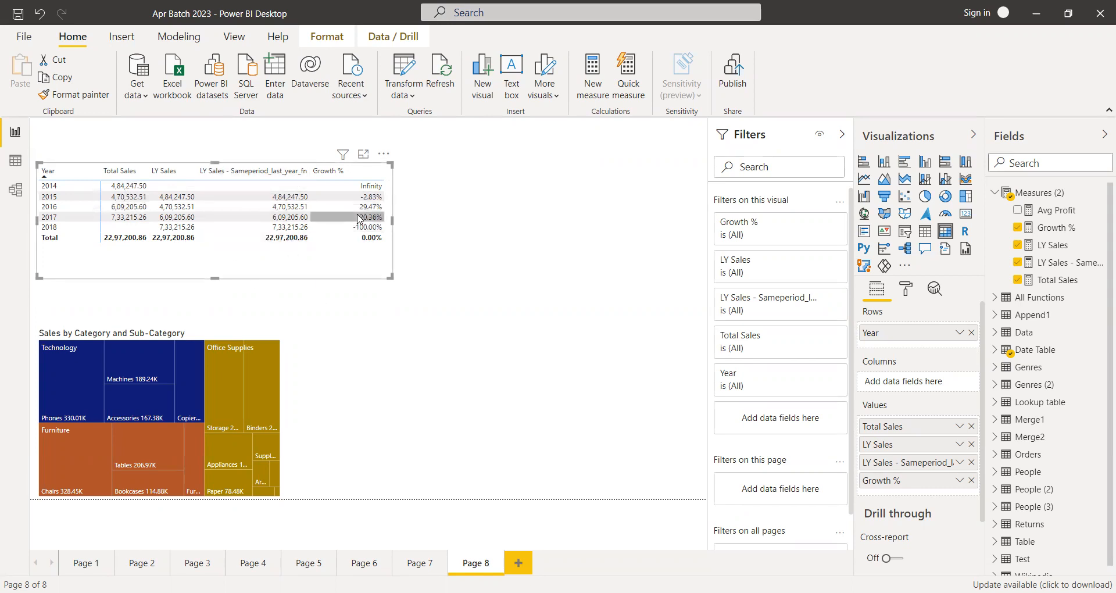
{"action": "mouse_move", "coordinate": [358, 219]}
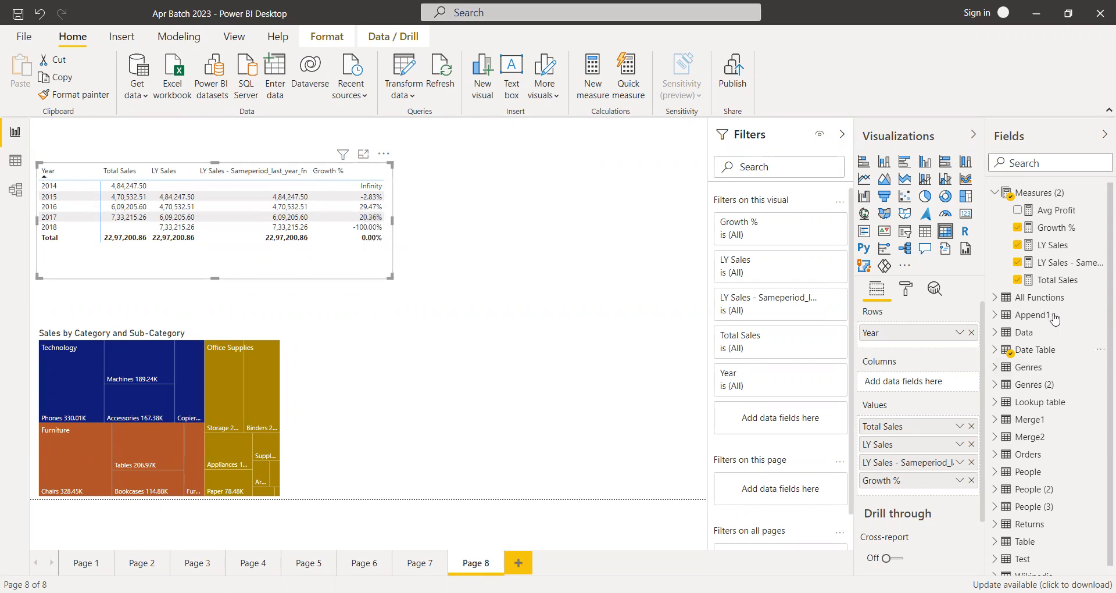
{"action": "left_click_drag", "start_coordinate": [391, 277], "coordinate": [392, 265]}
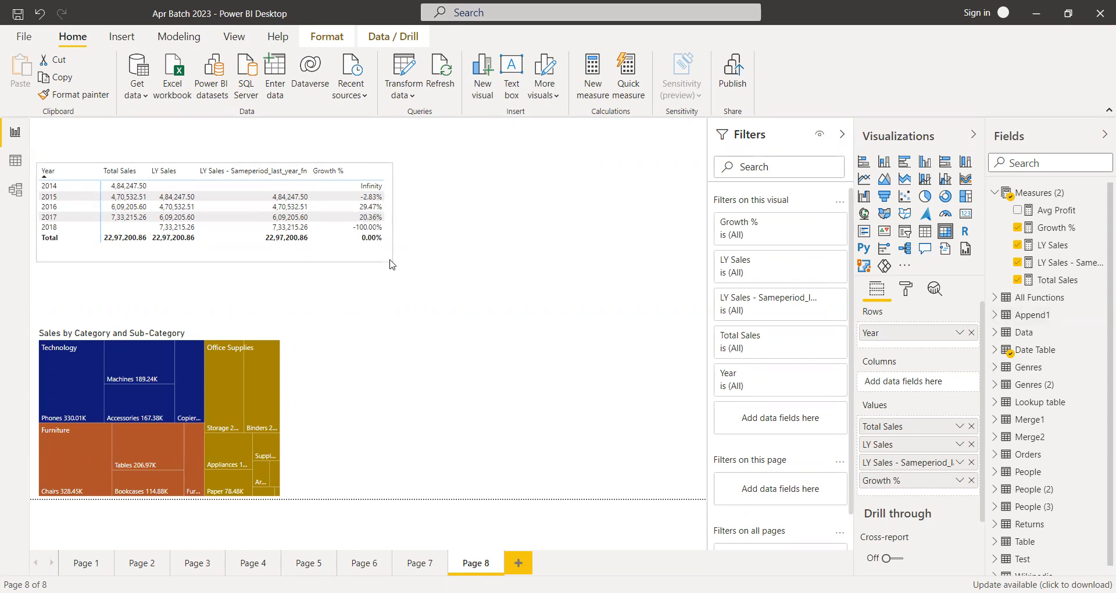
{"action": "left_click", "coordinate": [644, 276]}
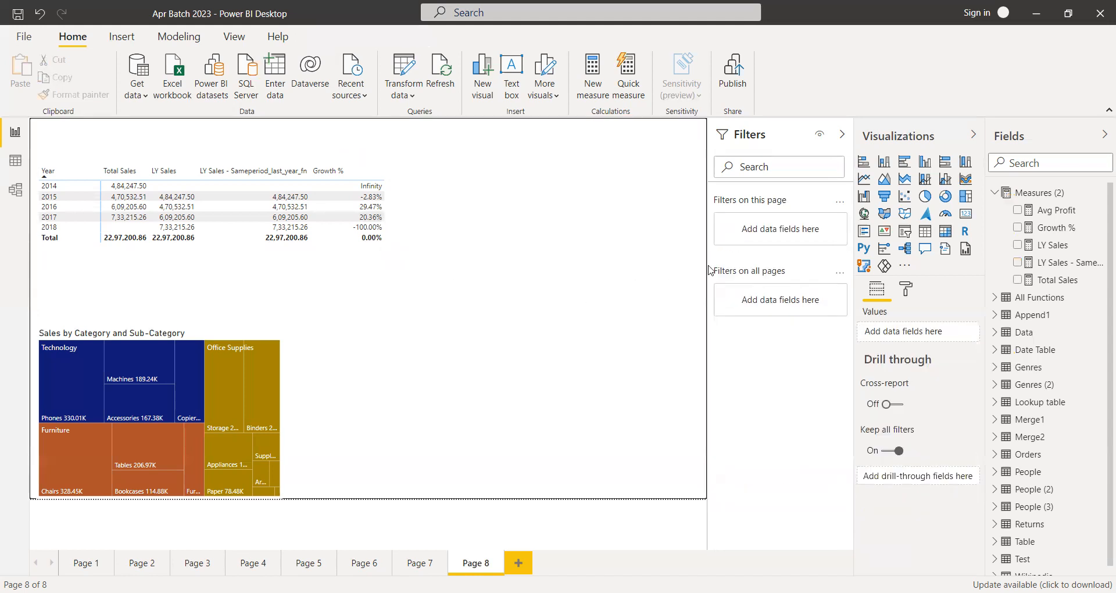
{"action": "left_click", "coordinate": [330, 256]}
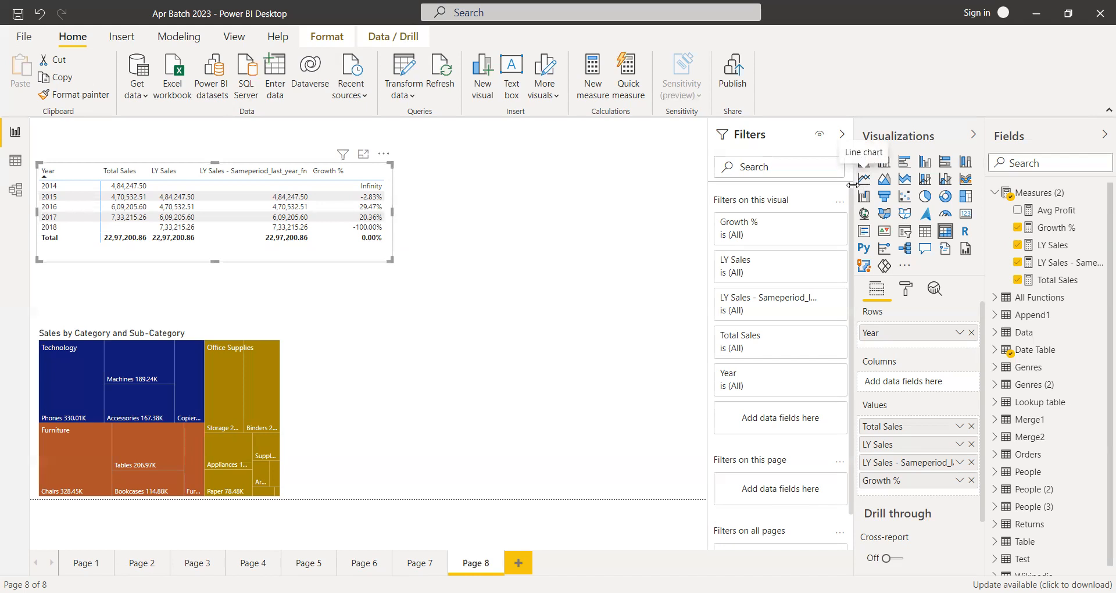
- Insert a line chart beside the treemap and enlarge it to fill the remaining lower part of the page
{"action": "left_click", "coordinate": [693, 215]}
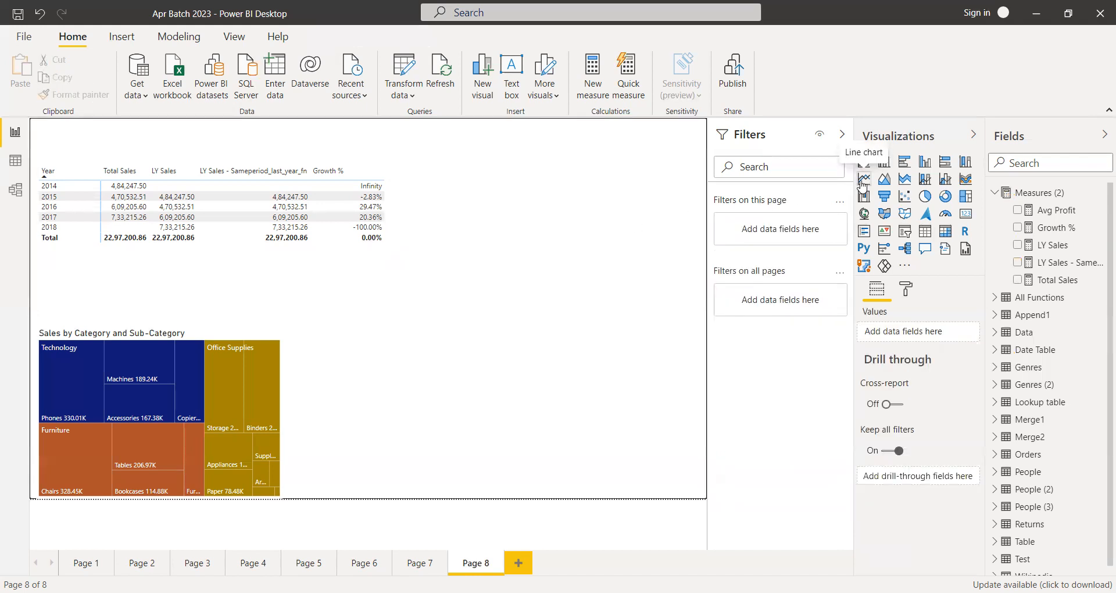
{"action": "left_click", "coordinate": [863, 184]}
{"action": "left_click_drag", "start_coordinate": [511, 219], "coordinate": [405, 338]}
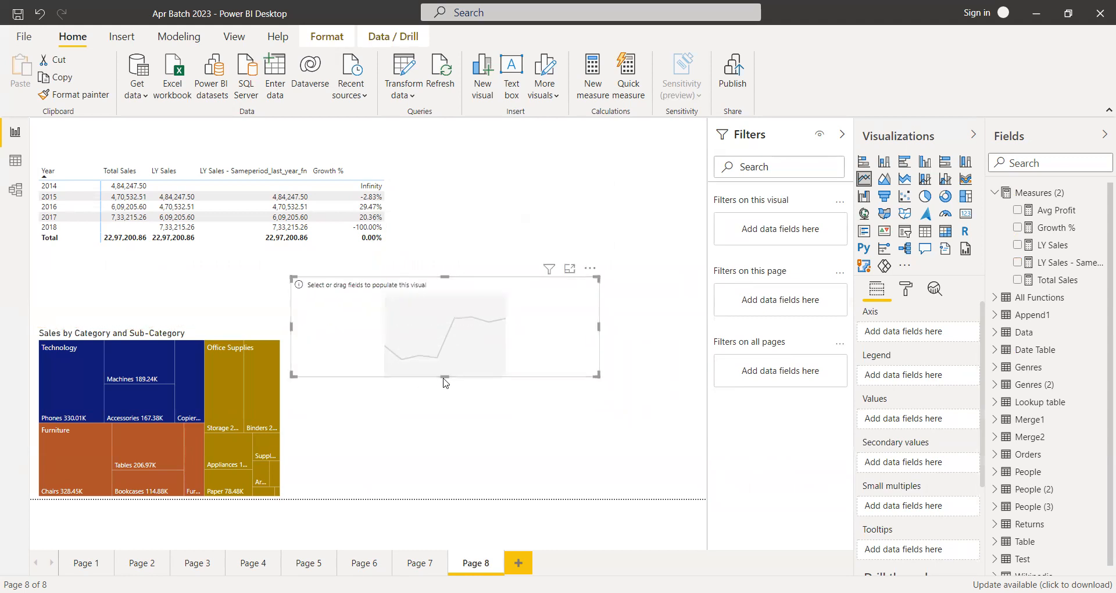
{"action": "left_click_drag", "start_coordinate": [445, 377], "coordinate": [444, 483]}
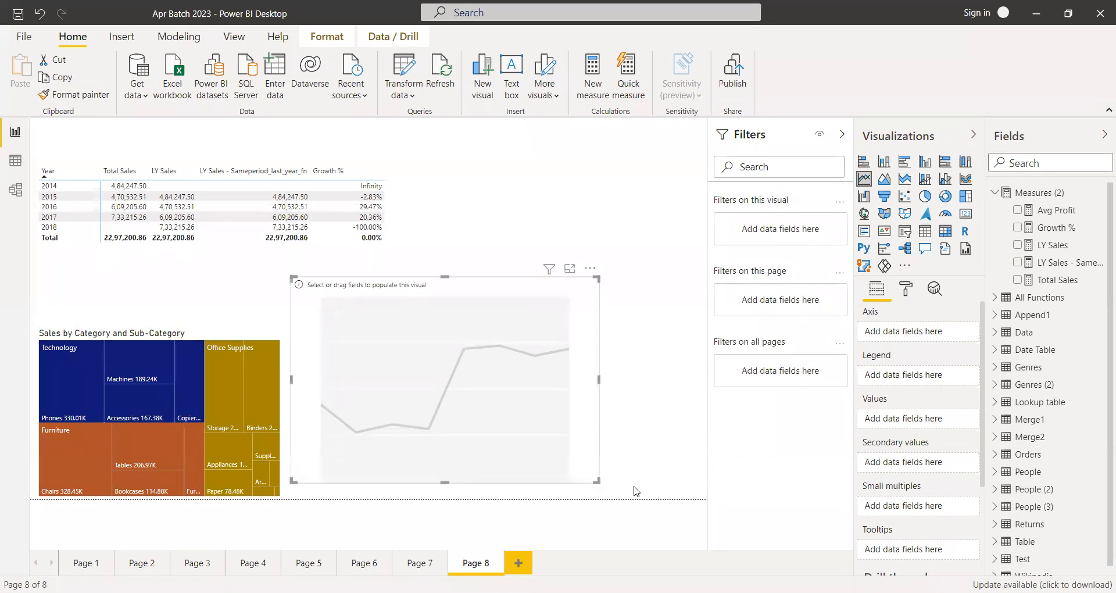
{"action": "left_click_drag", "start_coordinate": [598, 480], "coordinate": [692, 484]}
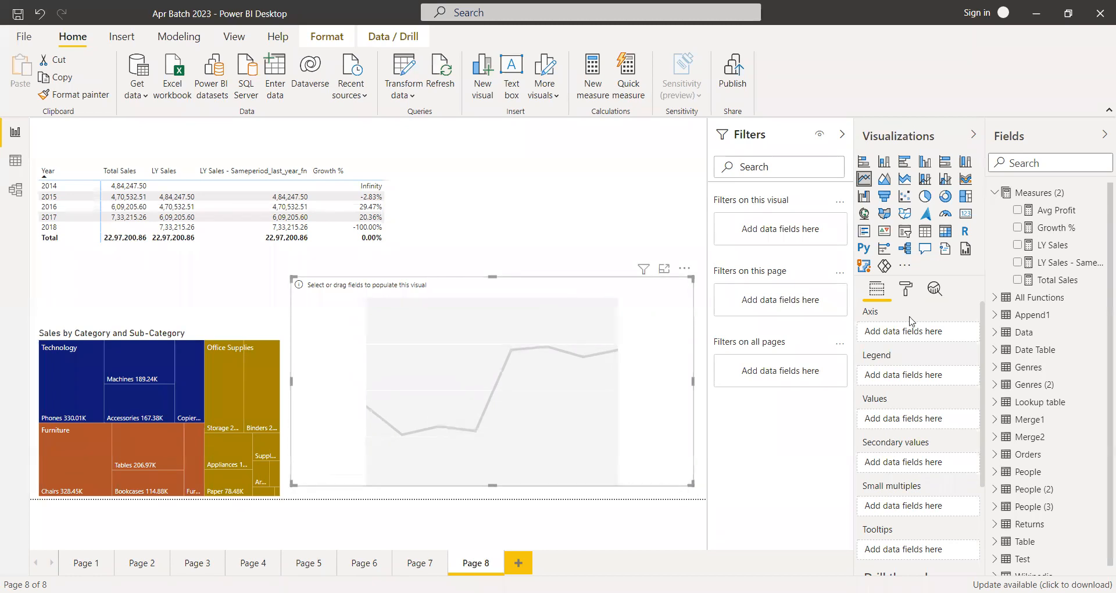
- Plot Total Sales as the line chart's values with Year from the Date Table on the axis
{"action": "left_click_drag", "start_coordinate": [1056, 280], "coordinate": [932, 425]}
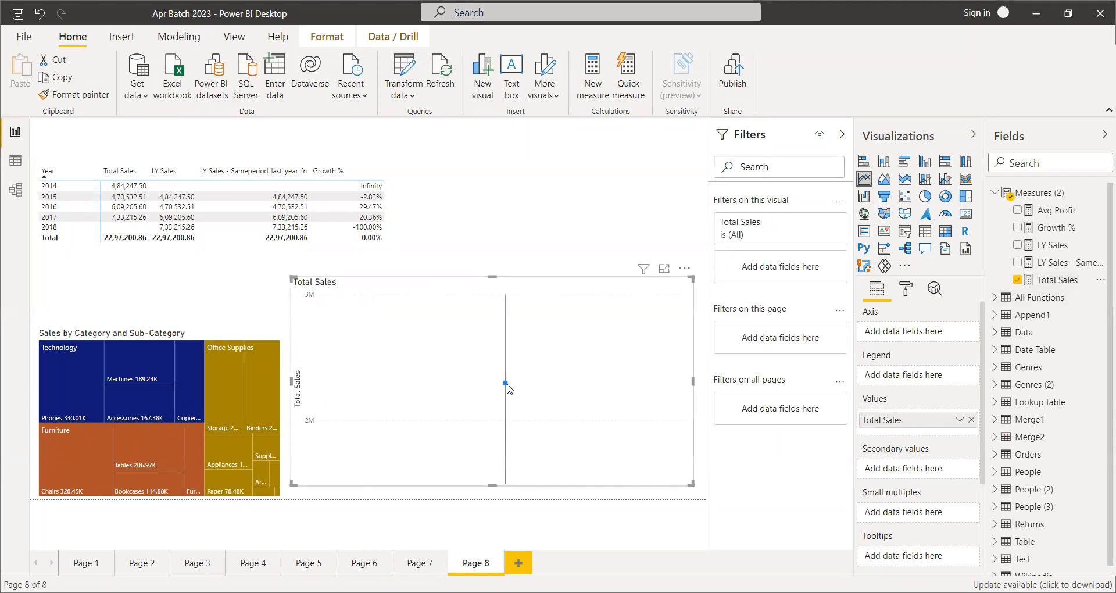
{"action": "mouse_move", "coordinate": [507, 388]}
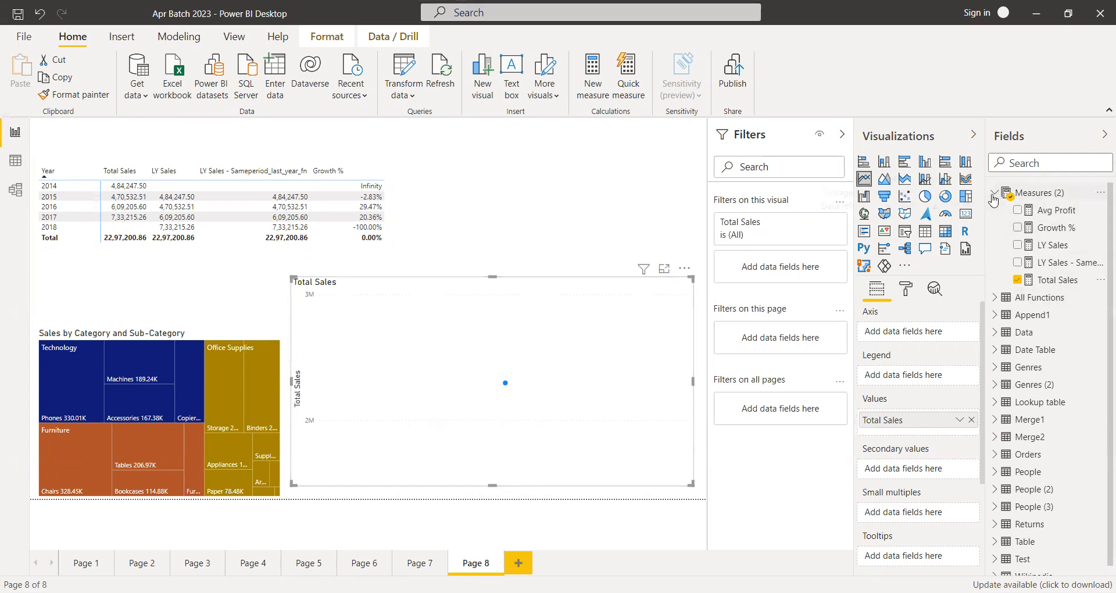
{"action": "mouse_move", "coordinate": [993, 200]}
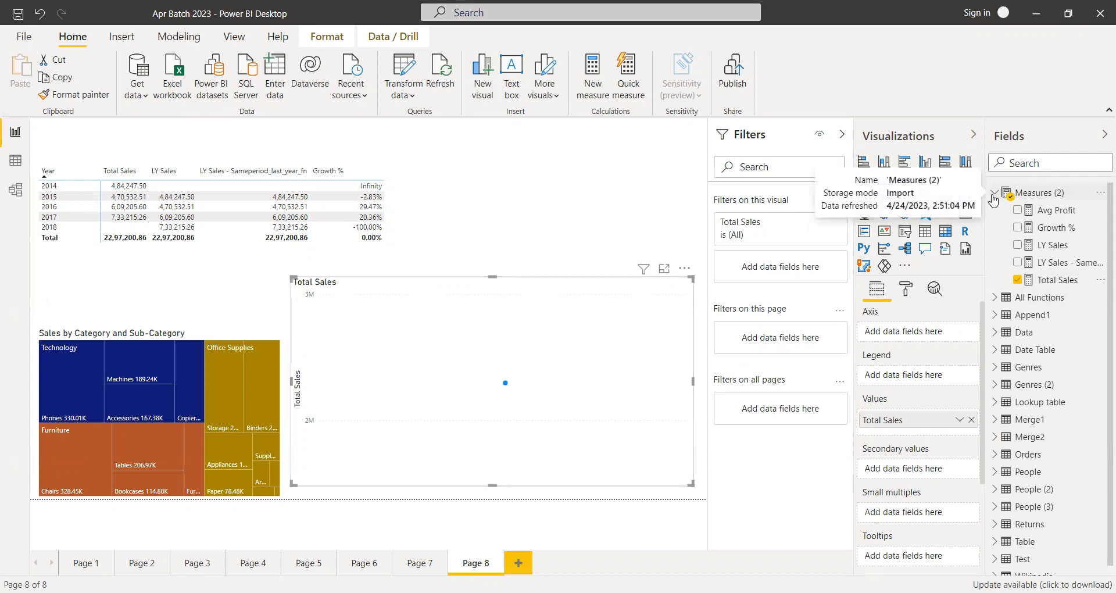
{"action": "left_click", "coordinate": [994, 195]}
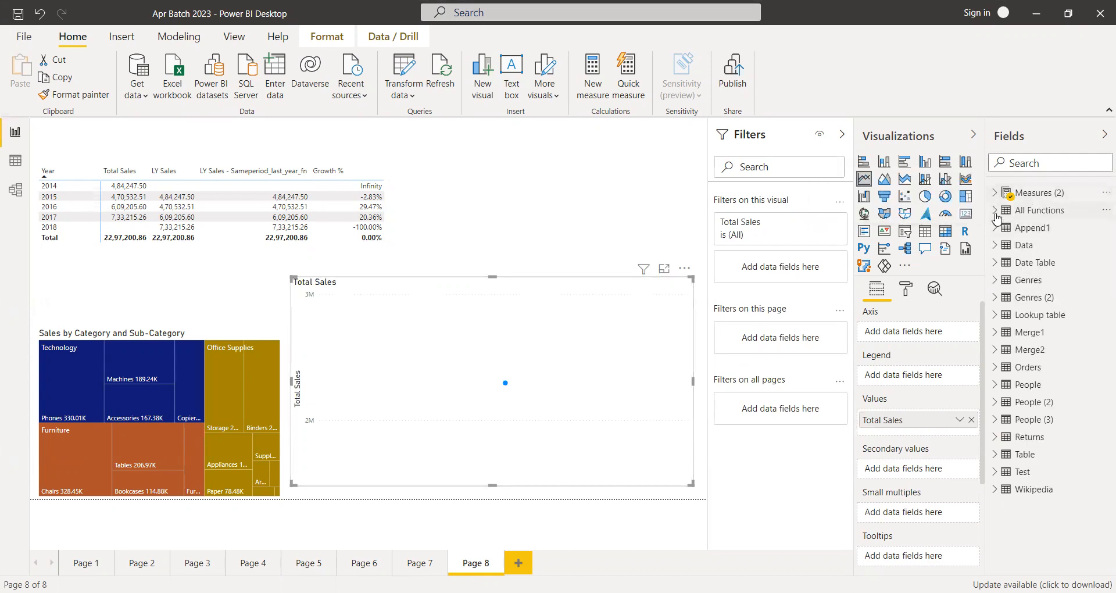
{"action": "left_click", "coordinate": [995, 262]}
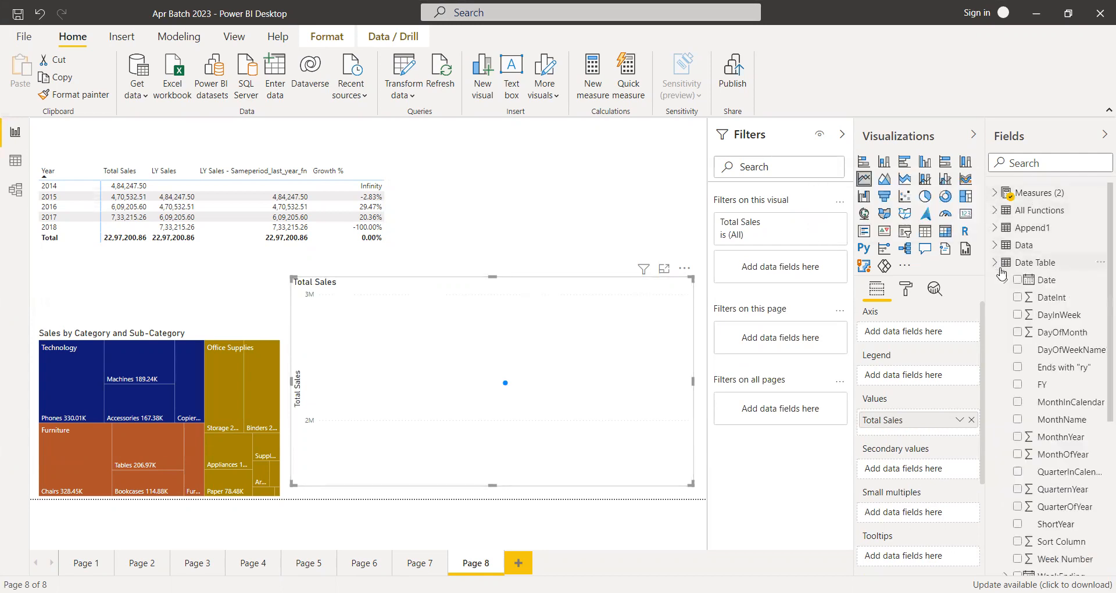
{"action": "scroll", "coordinate": [1102, 491], "scroll_direction": "down", "scroll_amount": 5}
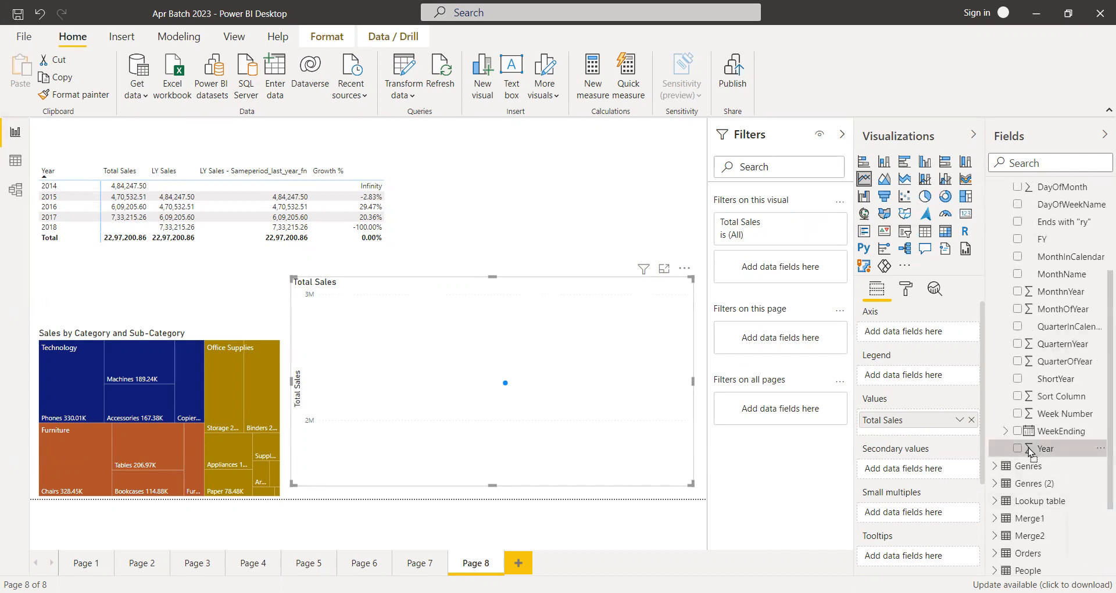
{"action": "left_click_drag", "start_coordinate": [1031, 453], "coordinate": [921, 332]}
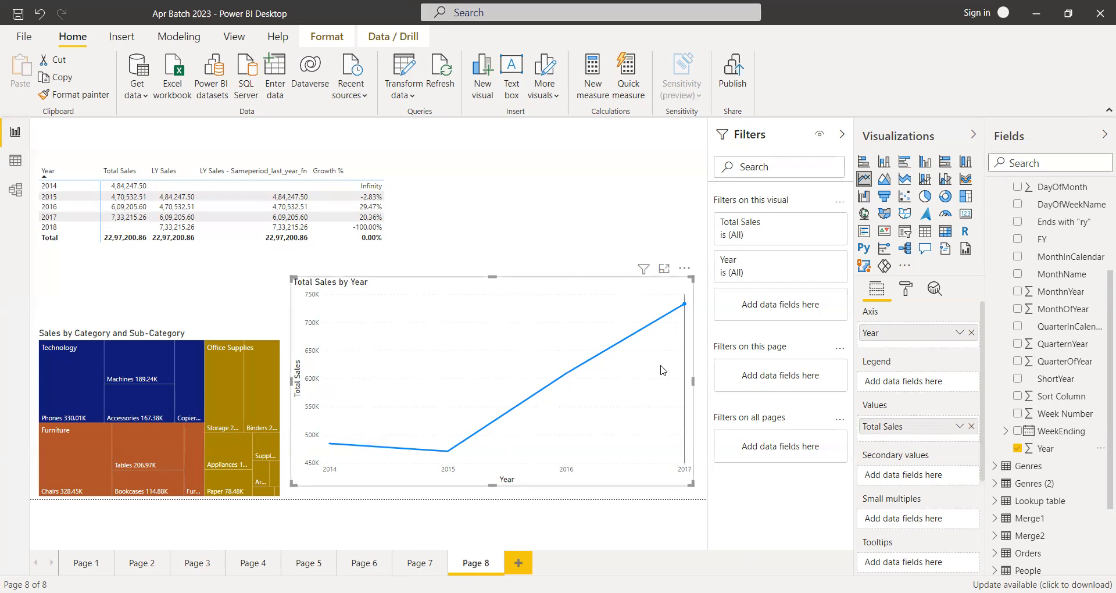
{"action": "mouse_move", "coordinate": [334, 373]}
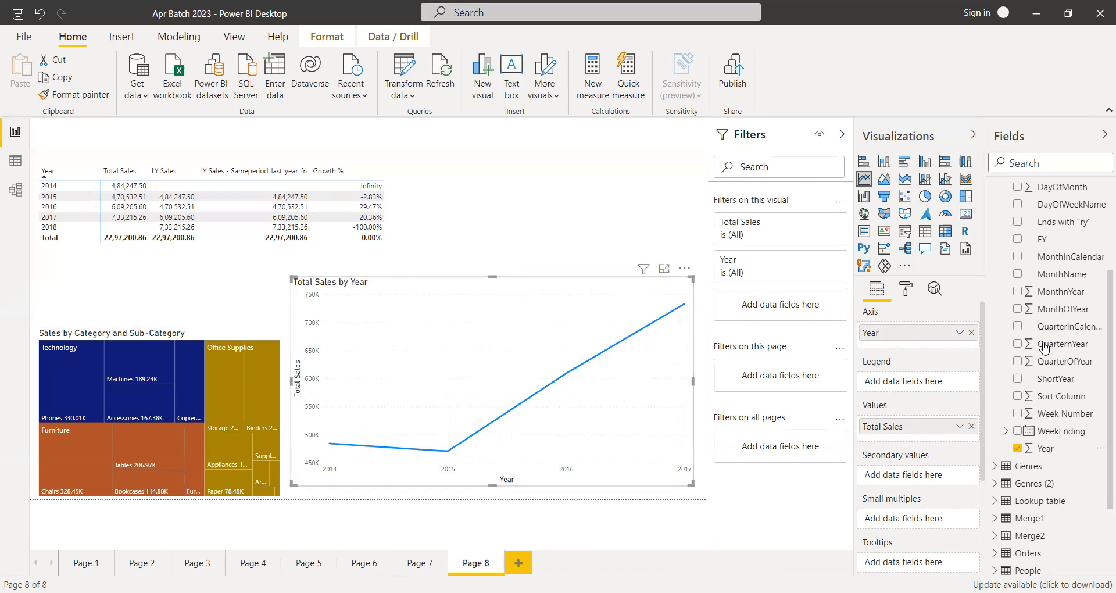
- Add an average line for Total Sales to the Total Sales by Year line chart
{"action": "left_click", "coordinate": [934, 288]}
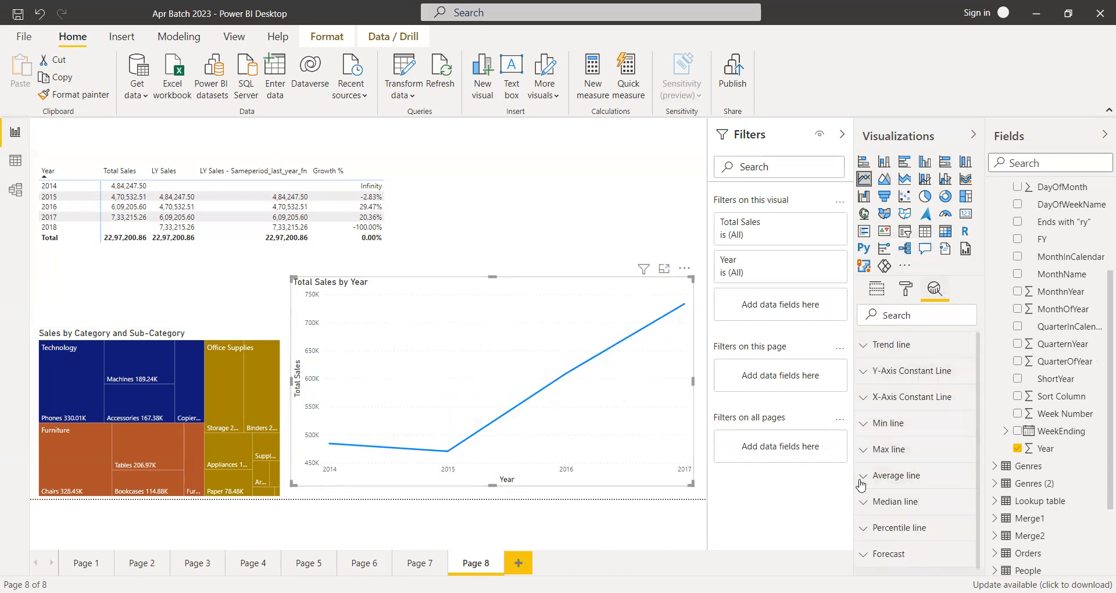
{"action": "left_click", "coordinate": [895, 477]}
{"action": "scroll", "coordinate": [940, 502], "scroll_direction": "down", "scroll_amount": 3}
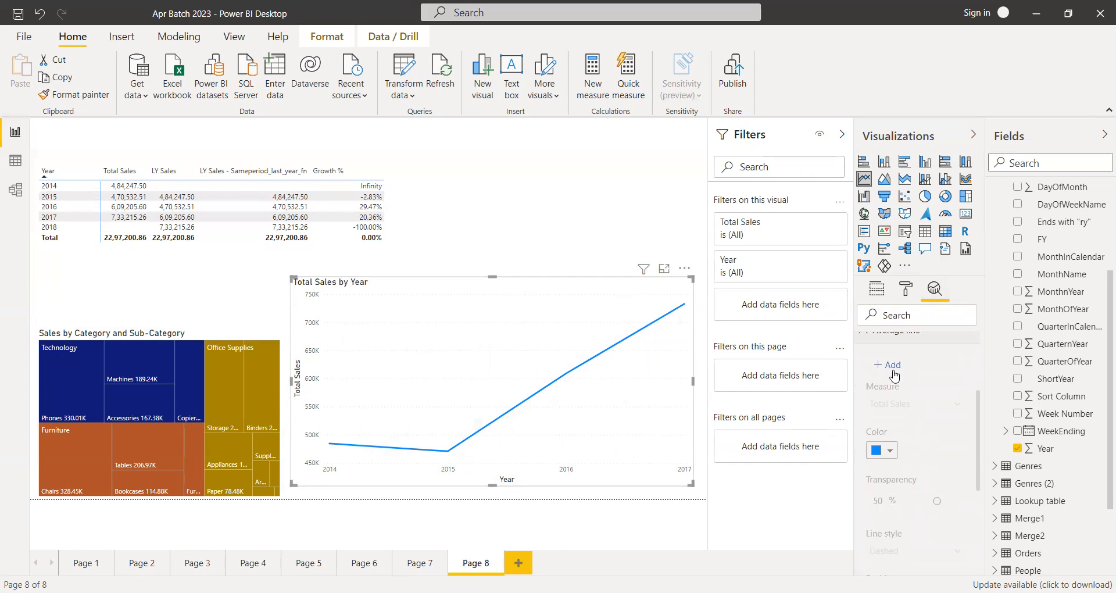
{"action": "left_click", "coordinate": [891, 365]}
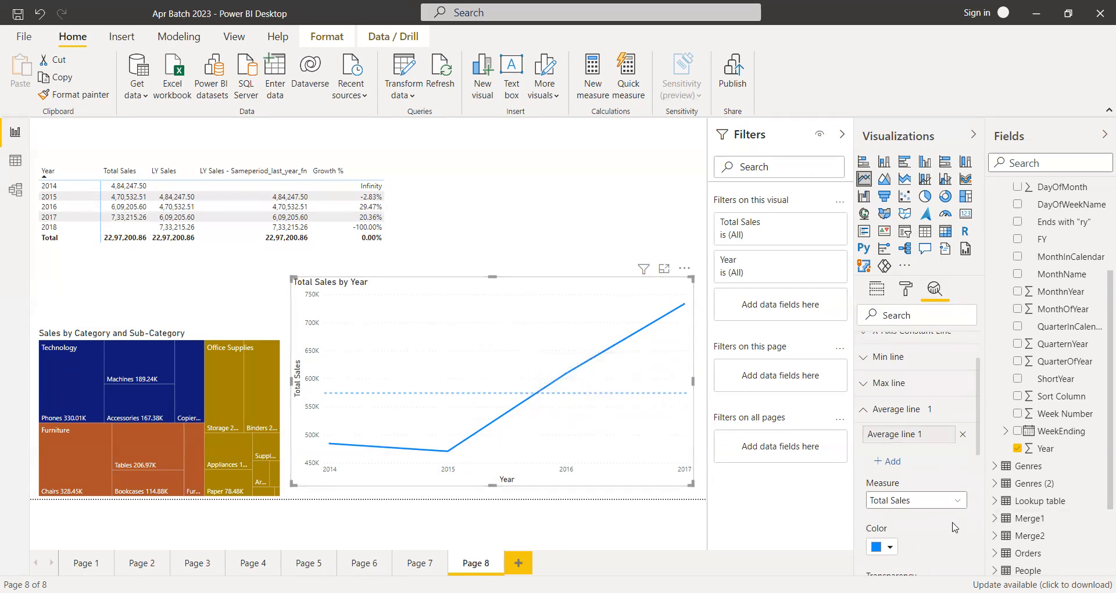
- Try the Solid and Dotted line styles on the average line and turn on its data label
{"action": "scroll", "coordinate": [954, 518], "scroll_direction": "down", "scroll_amount": 3}
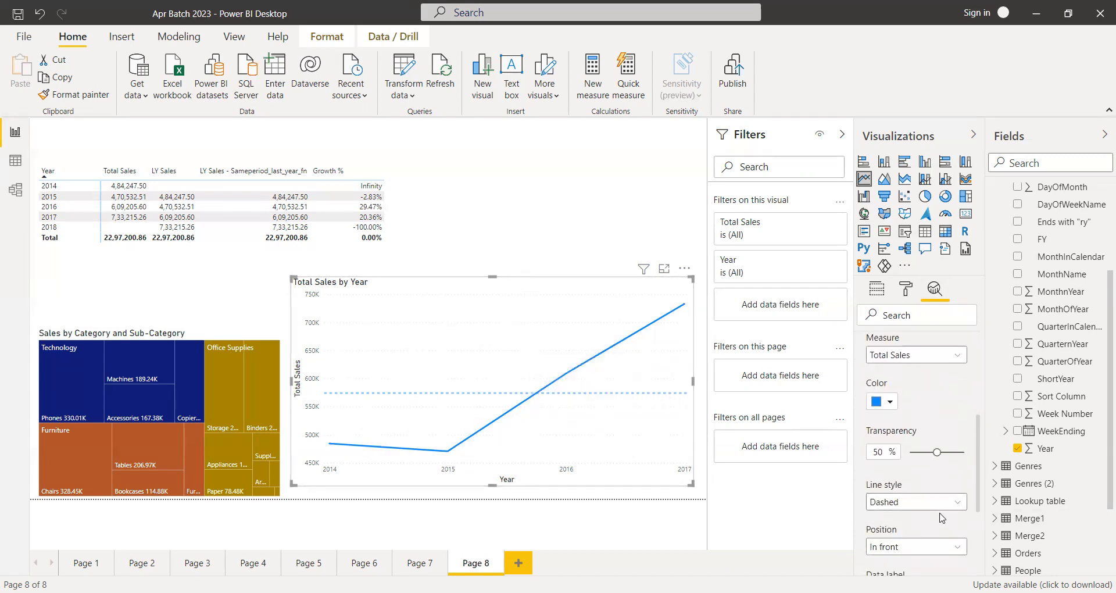
{"action": "left_click", "coordinate": [918, 504]}
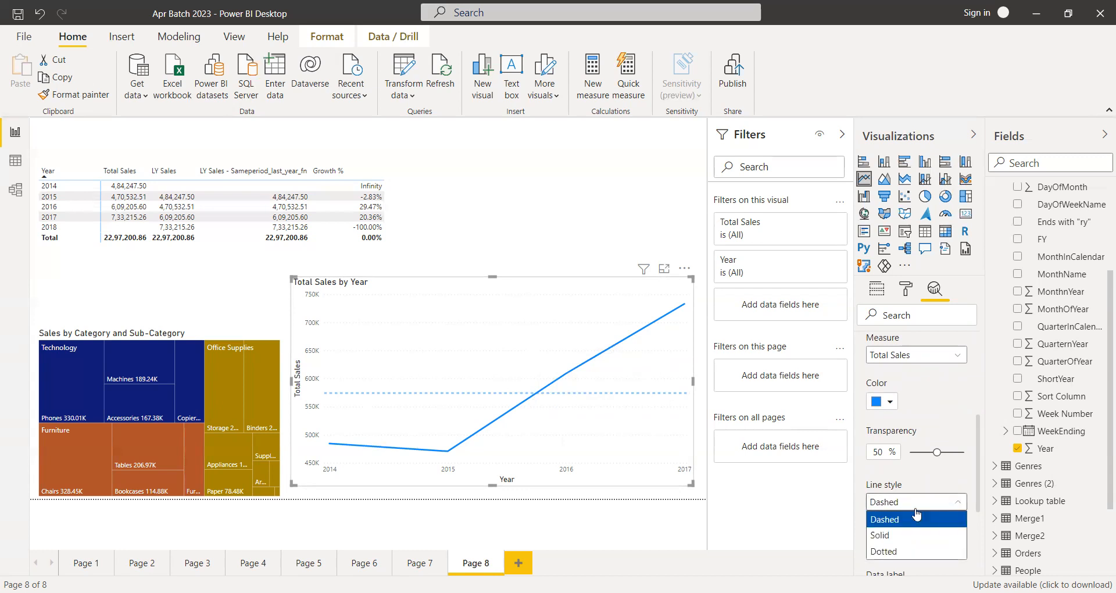
{"action": "left_click", "coordinate": [910, 536]}
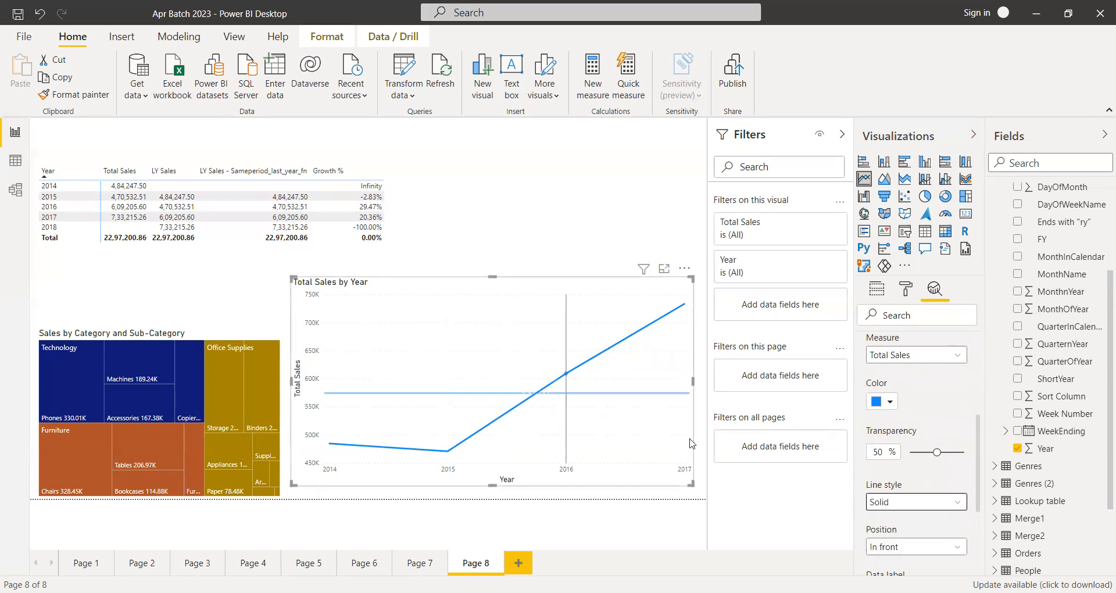
{"action": "left_click", "coordinate": [911, 506]}
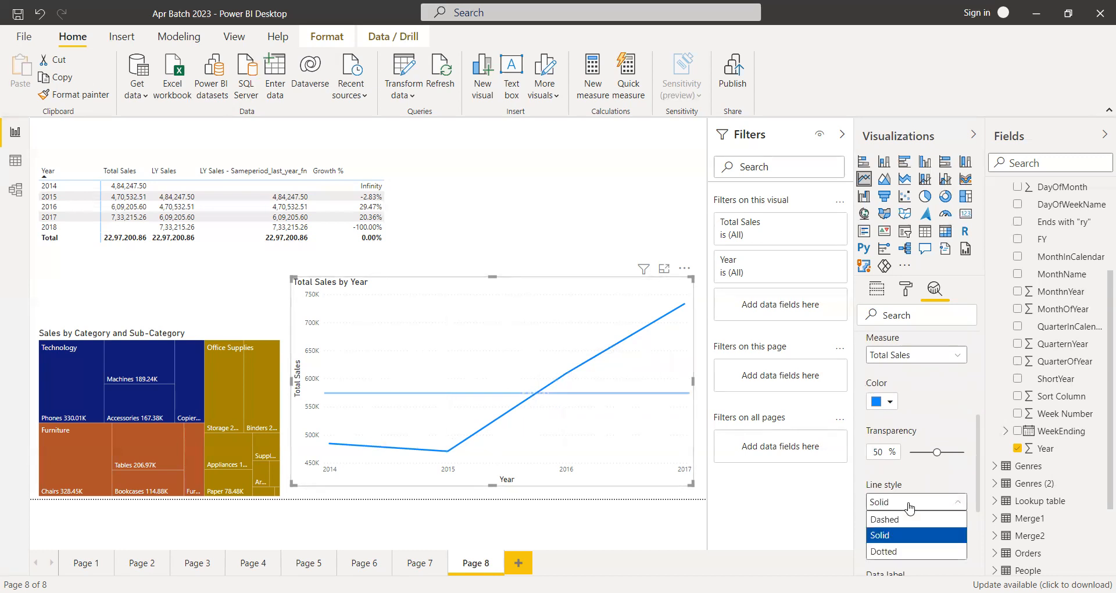
{"action": "left_click", "coordinate": [903, 551]}
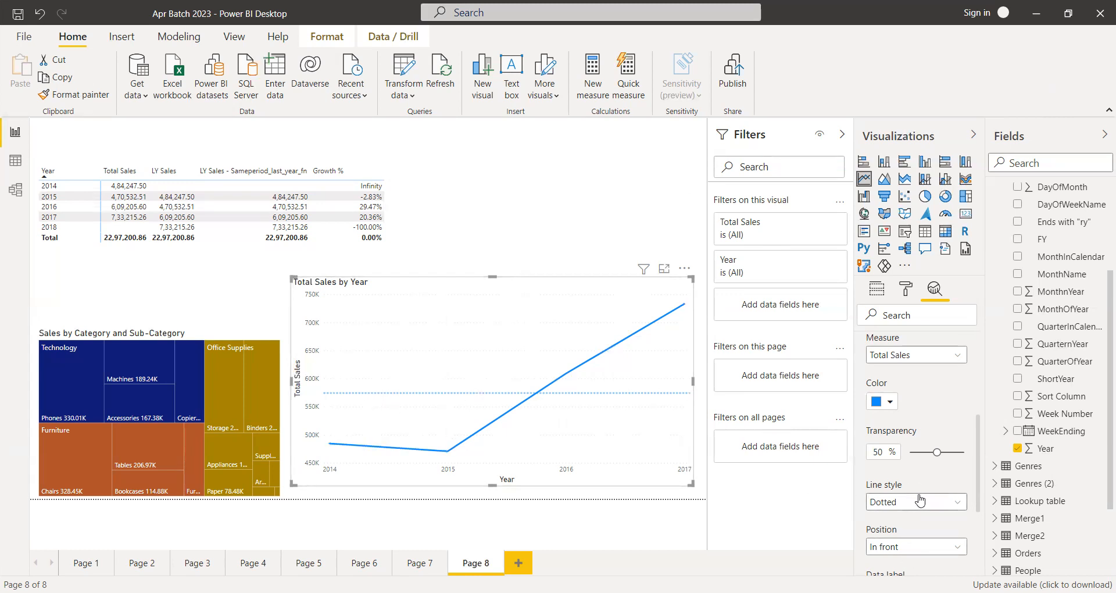
{"action": "scroll", "coordinate": [920, 502], "scroll_direction": "down", "scroll_amount": 2}
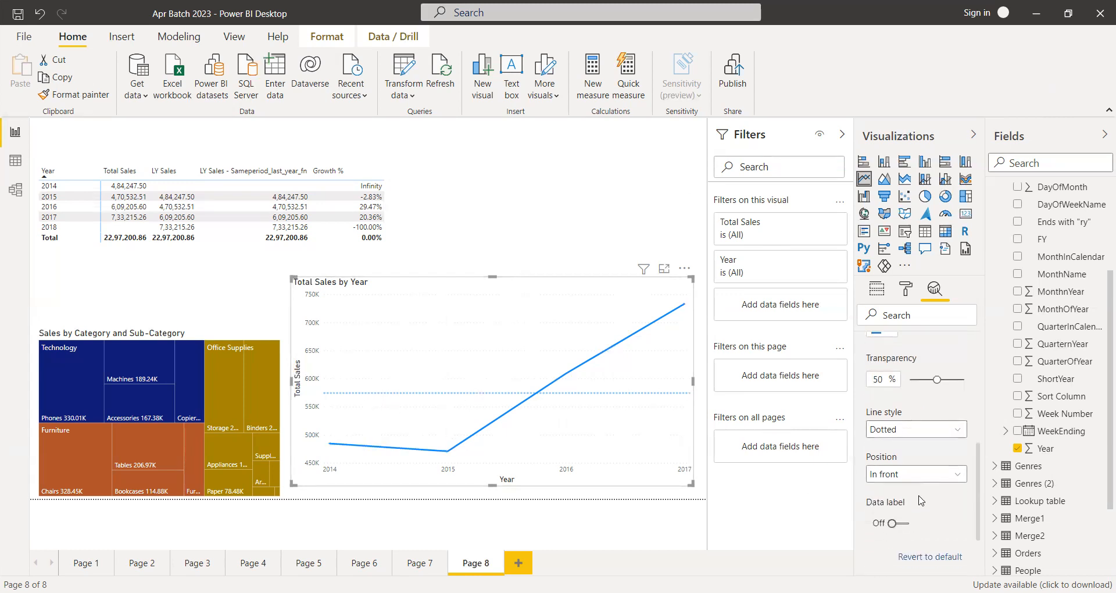
{"action": "left_click", "coordinate": [905, 524]}
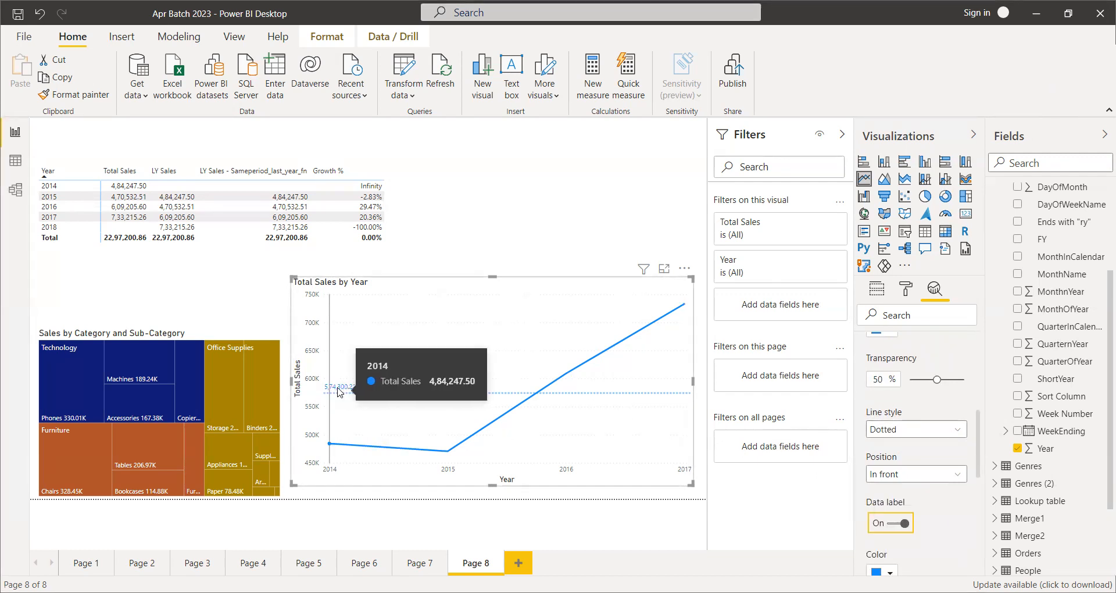
- Set the average line's style to Dashed, trying Solid on the way, and its transparency to 10%
{"action": "left_click", "coordinate": [919, 430]}
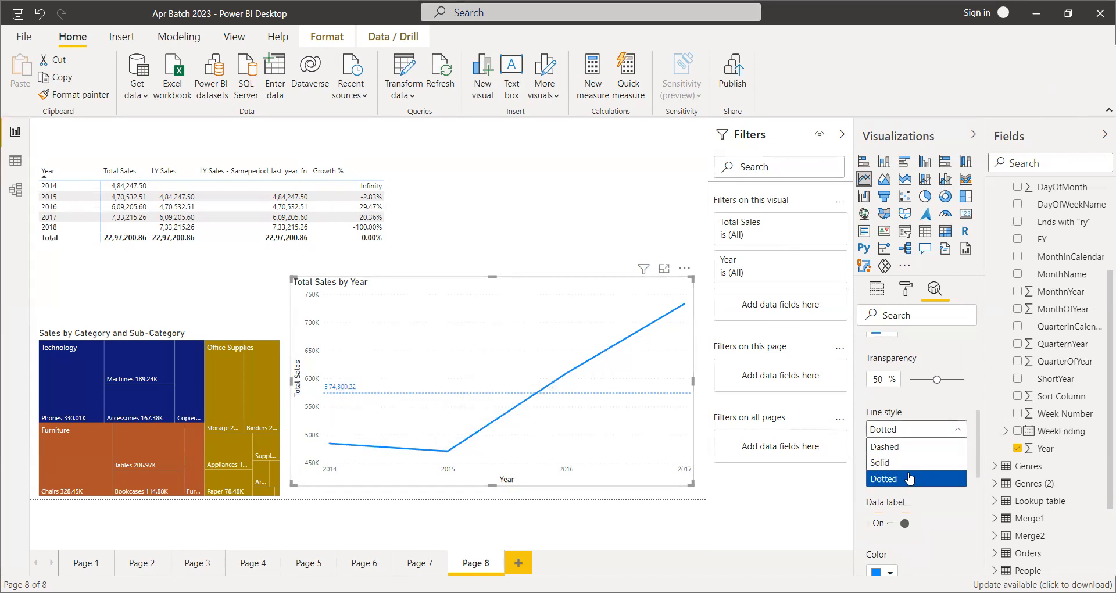
{"action": "left_click", "coordinate": [910, 478]}
{"action": "left_click", "coordinate": [887, 432]}
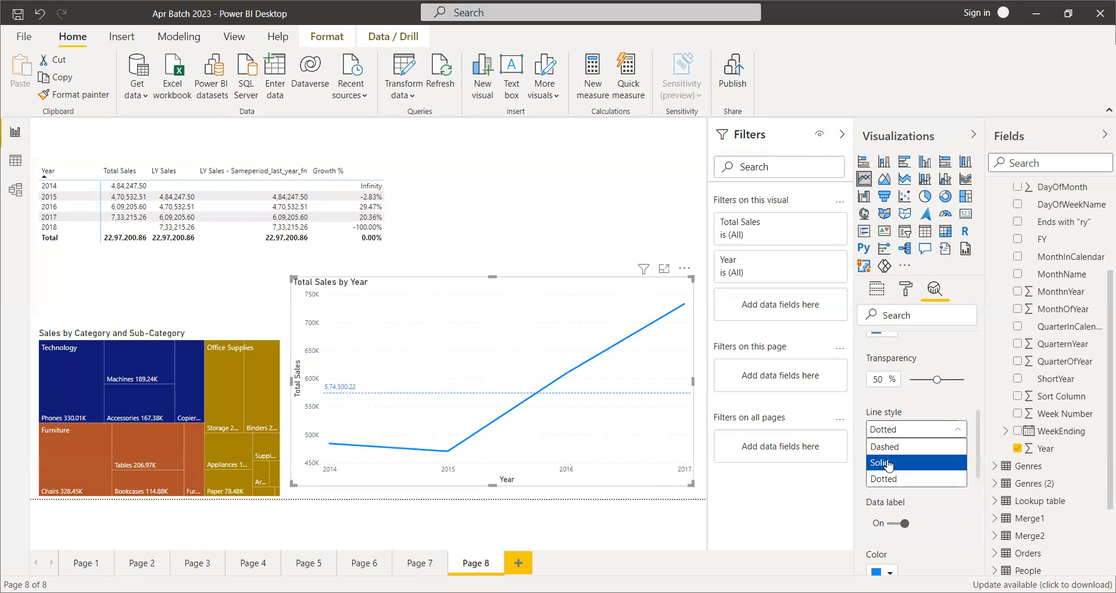
{"action": "left_click", "coordinate": [886, 464]}
{"action": "left_click", "coordinate": [895, 430]}
{"action": "left_click", "coordinate": [905, 446]}
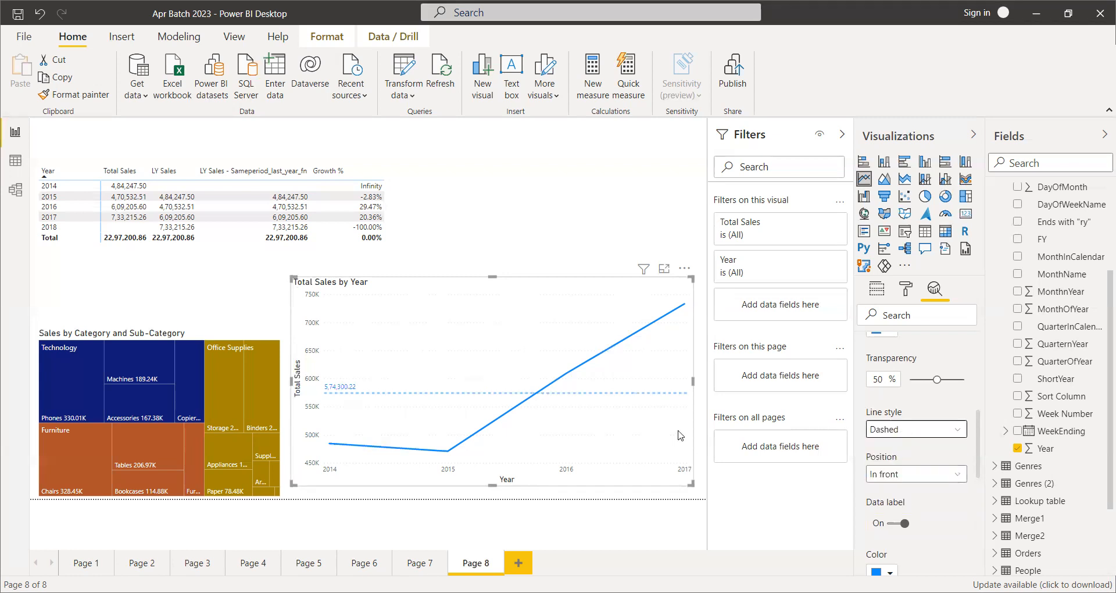
{"action": "left_click_drag", "start_coordinate": [937, 379], "coordinate": [915, 379]}
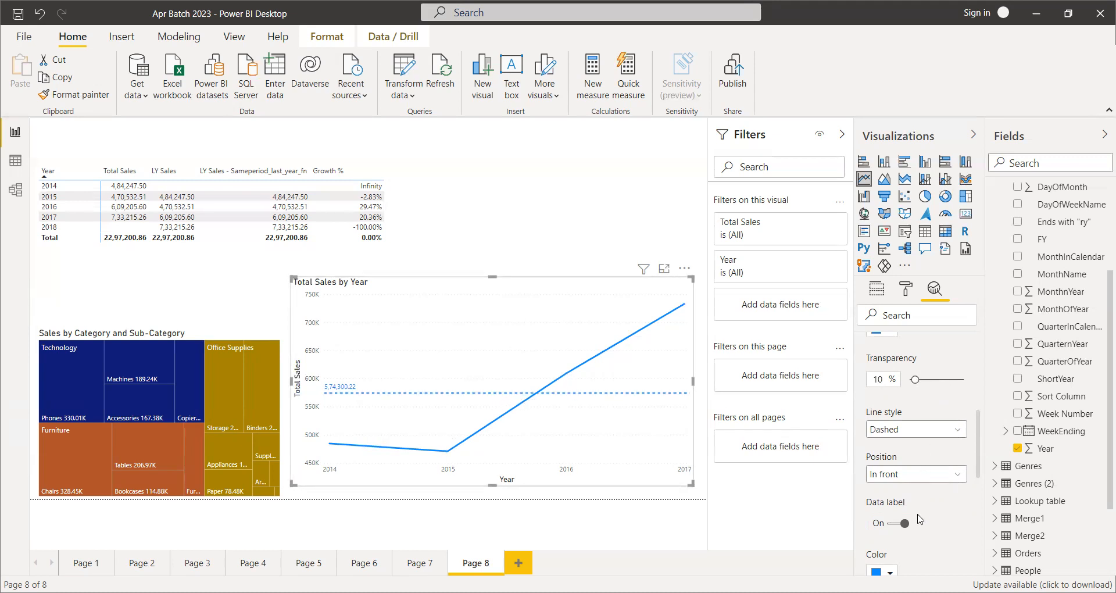
- Try Name as the average line's data label text and set it to Name and value
{"action": "scroll", "coordinate": [920, 519], "scroll_direction": "down", "scroll_amount": 5}
{"action": "scroll", "coordinate": [918, 500], "scroll_direction": "down", "scroll_amount": 3}
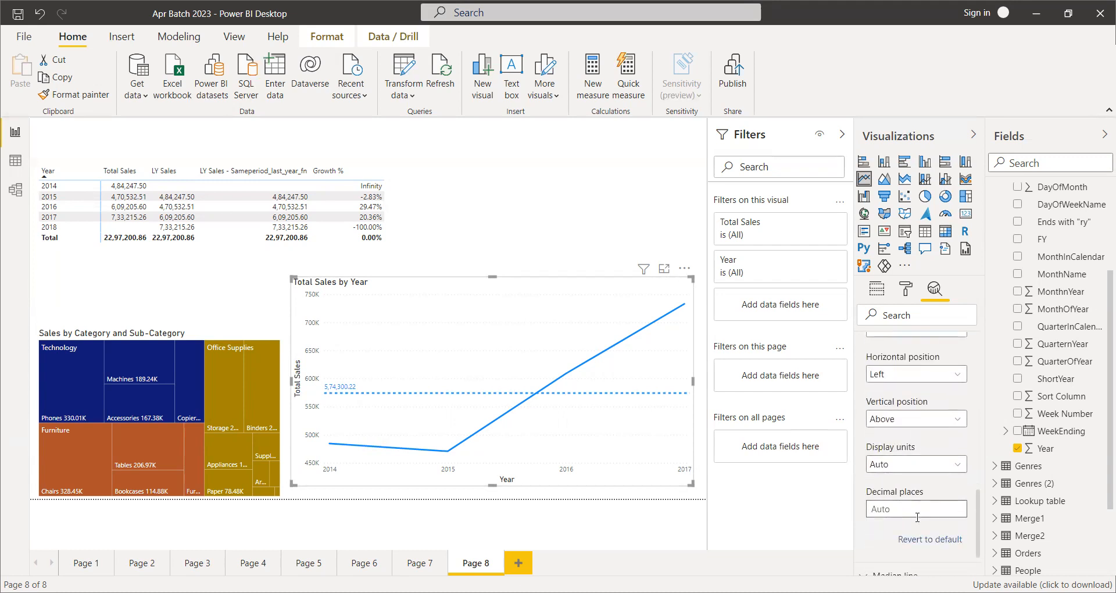
{"action": "scroll", "coordinate": [918, 517], "scroll_direction": "up", "scroll_amount": 2}
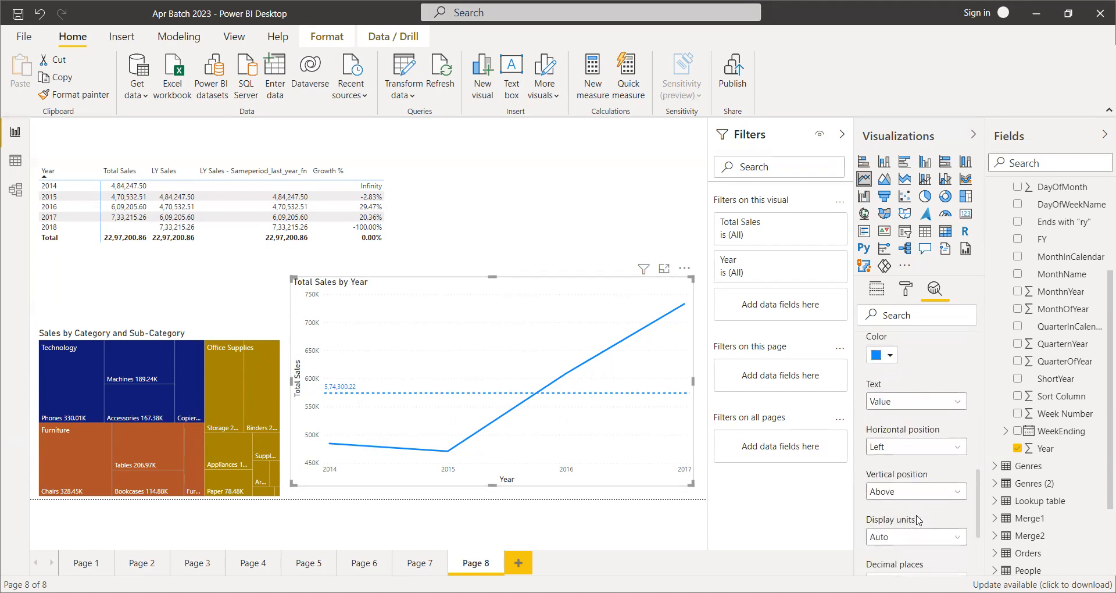
{"action": "left_click", "coordinate": [897, 411]}
{"action": "left_click", "coordinate": [902, 437]}
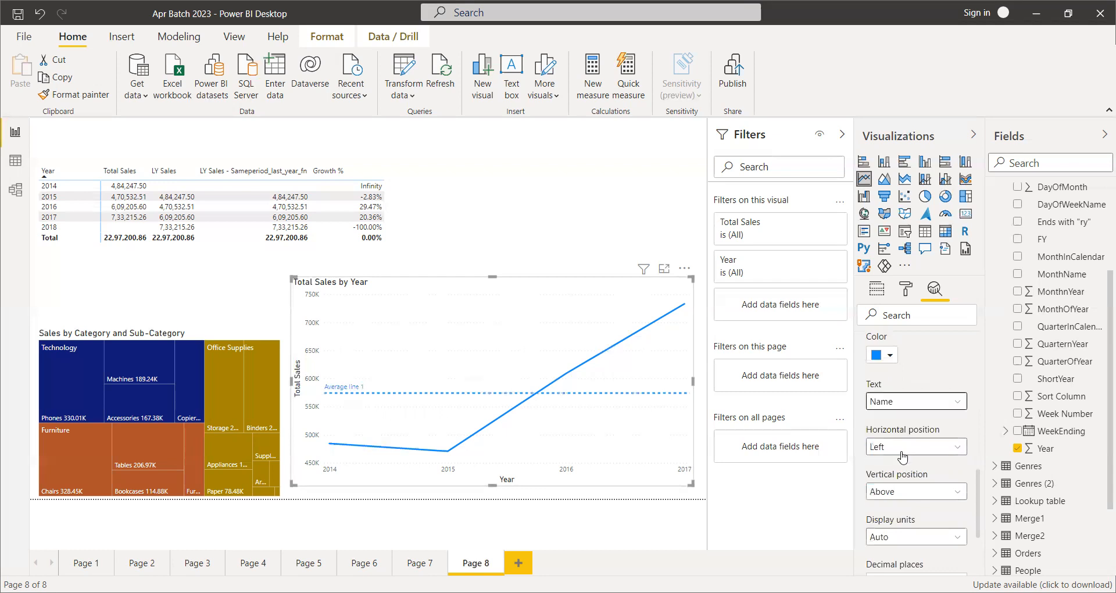
{"action": "left_click", "coordinate": [935, 407]}
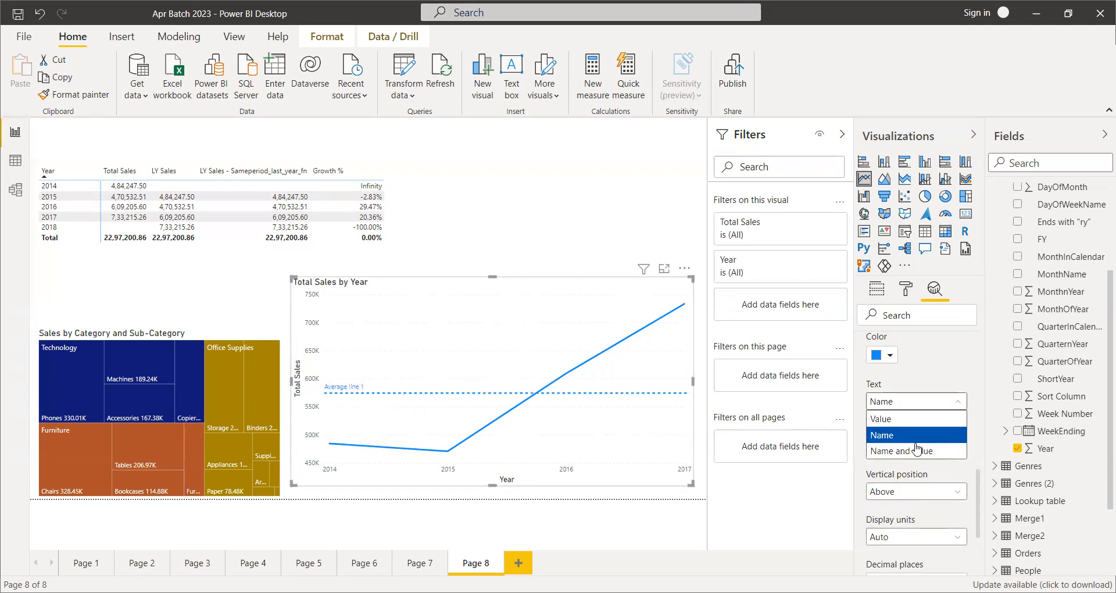
{"action": "left_click", "coordinate": [917, 451]}
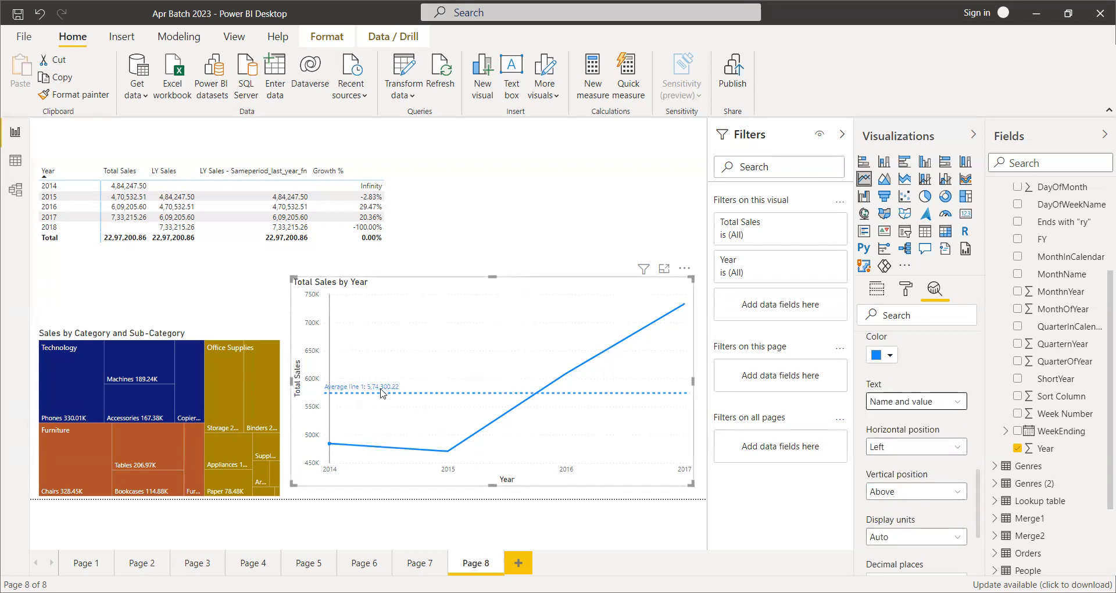
- Try the vertical position Under for the average line's data label and set it back to Above
{"action": "left_click", "coordinate": [925, 497]}
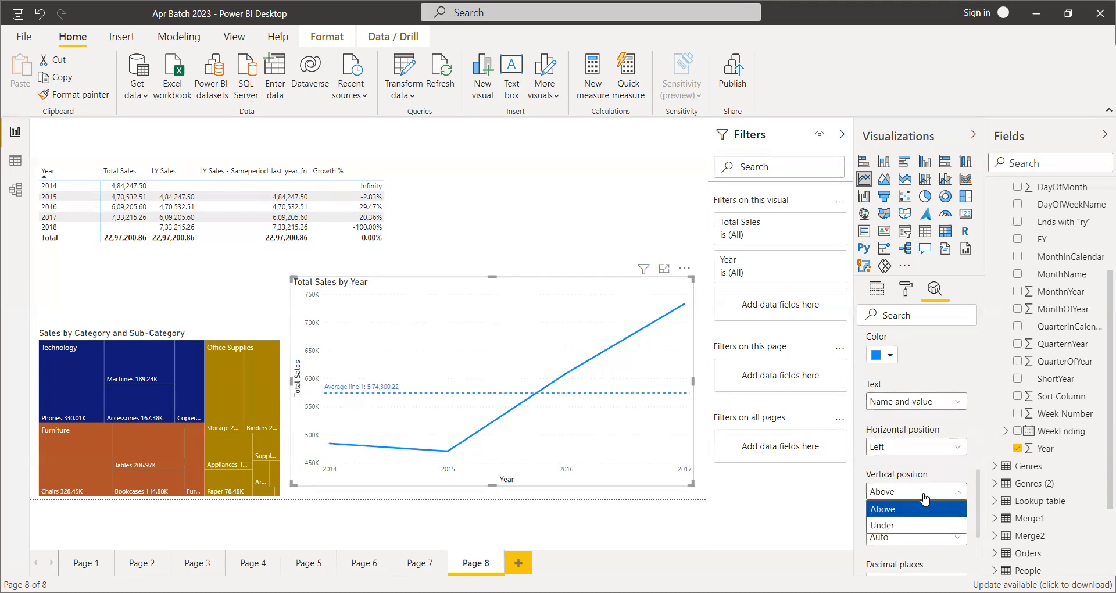
{"action": "left_click", "coordinate": [958, 469]}
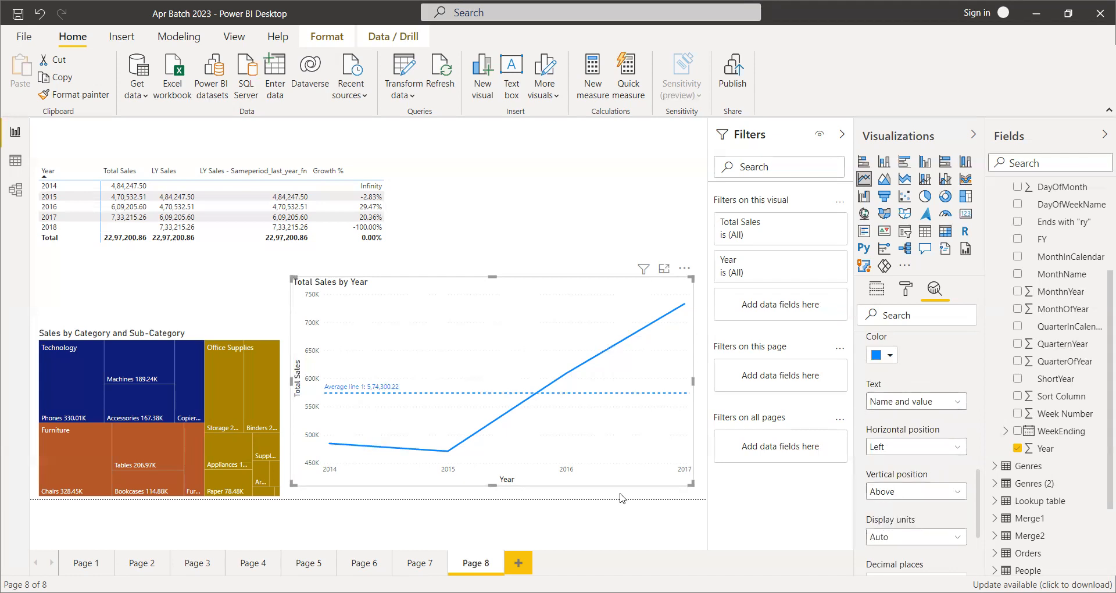
{"action": "left_click", "coordinate": [908, 499]}
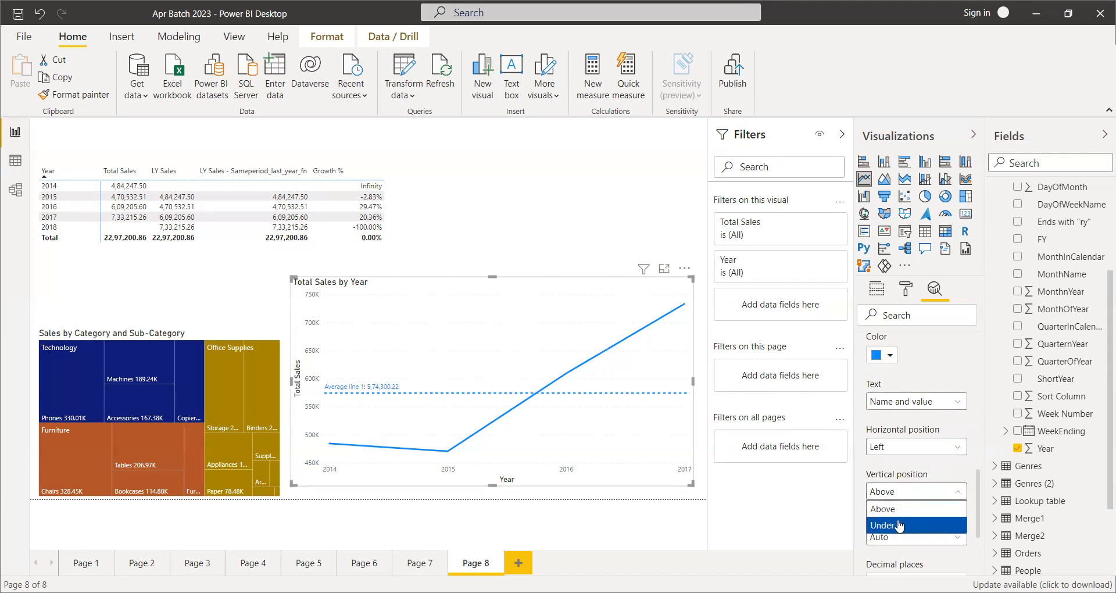
{"action": "left_click", "coordinate": [888, 526]}
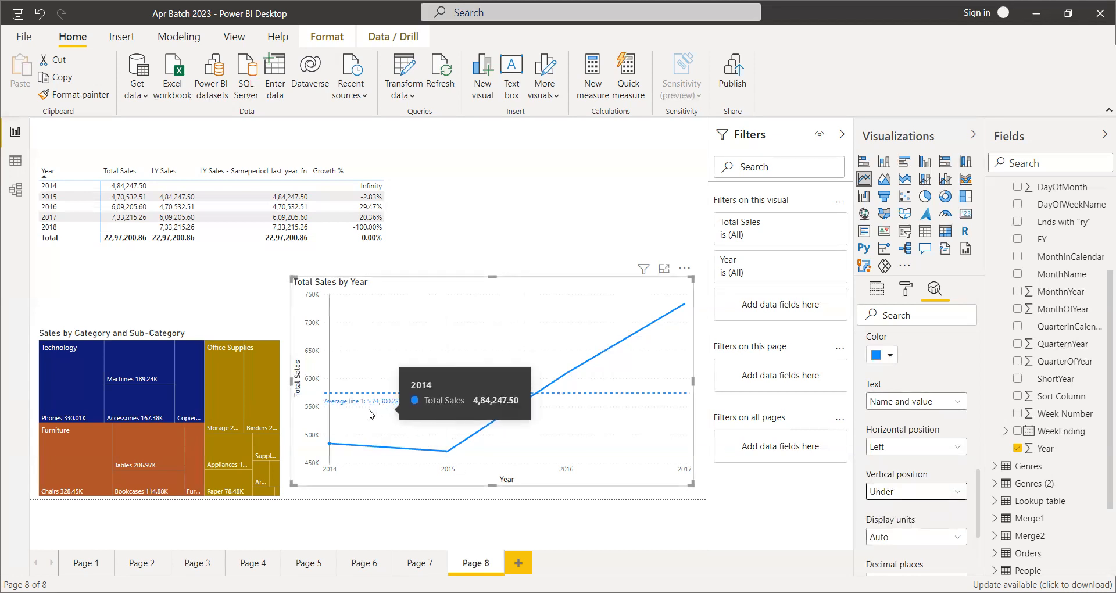
{"action": "left_click", "coordinate": [907, 491]}
{"action": "left_click", "coordinate": [909, 511]}
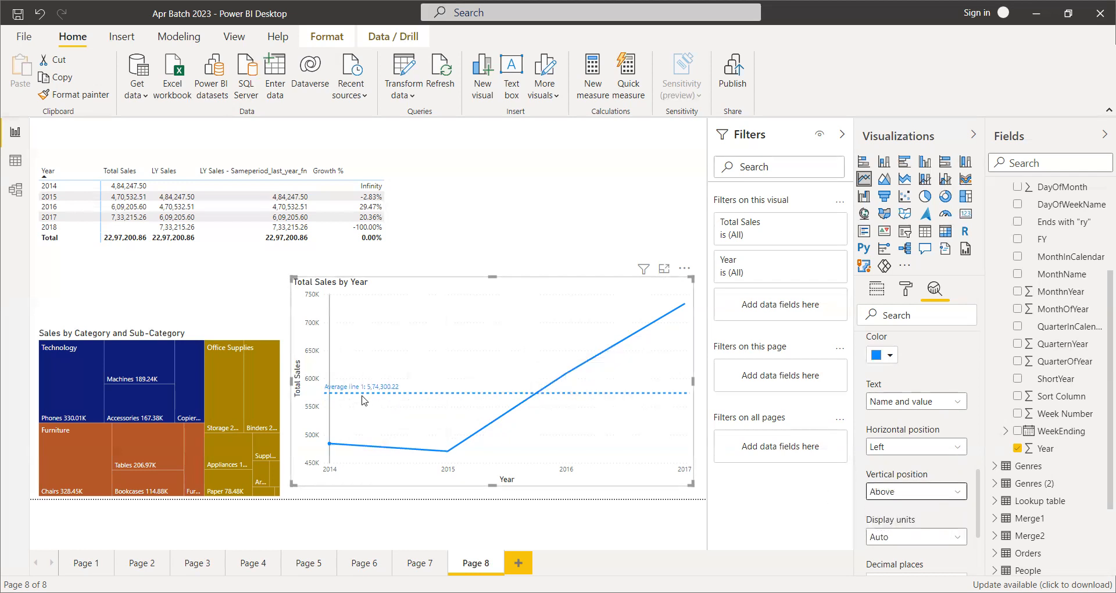
- Try Thousands as the average label's display units, and set the units to None with 0 decimal places
{"action": "scroll", "coordinate": [906, 528], "scroll_direction": "down", "scroll_amount": 3}
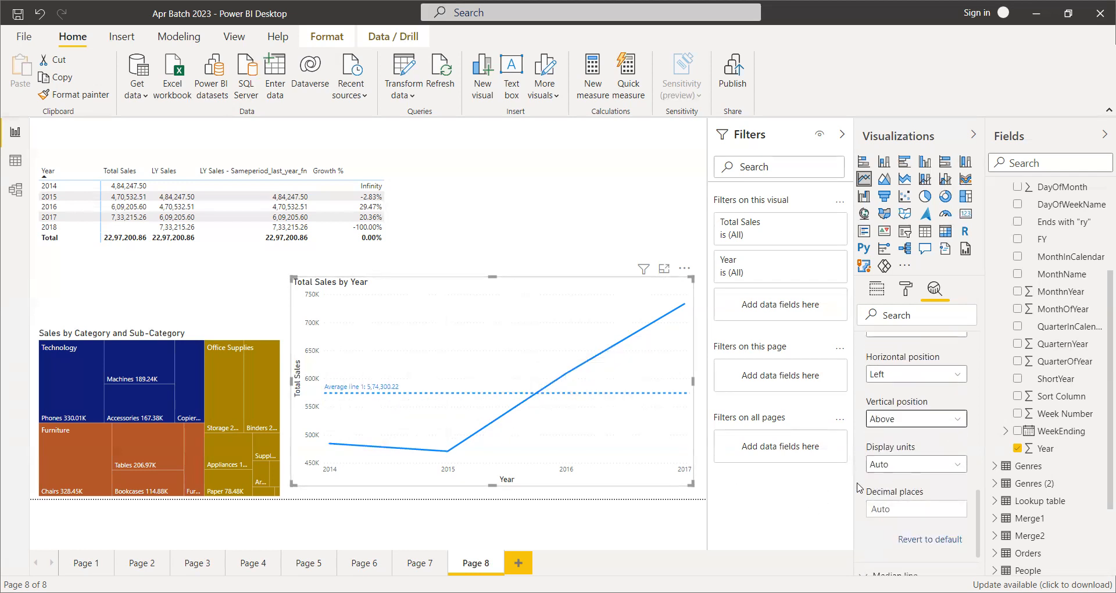
{"action": "left_click", "coordinate": [922, 465]}
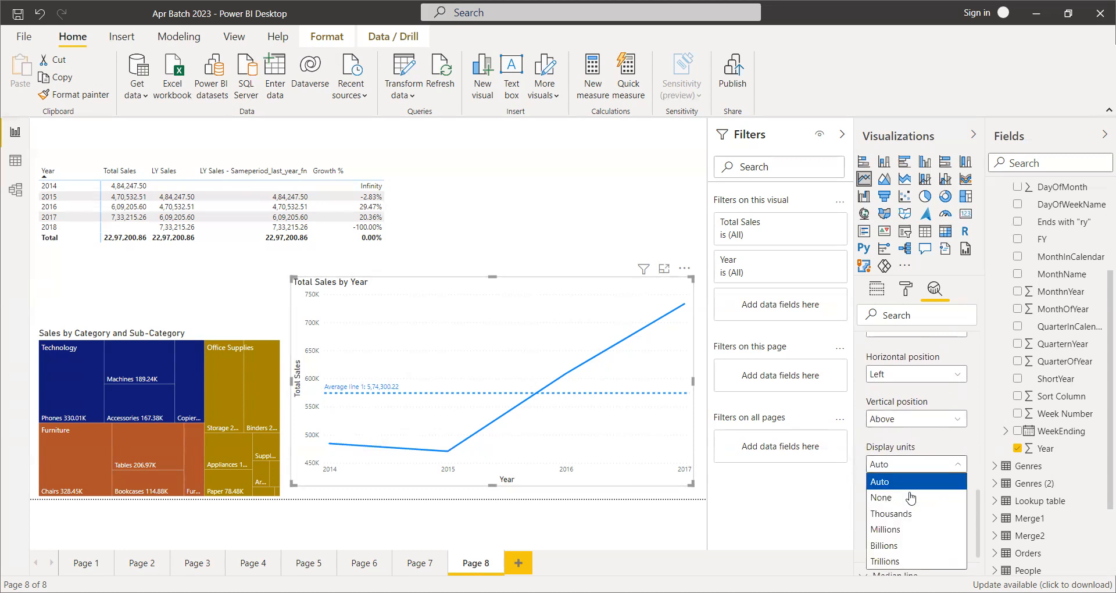
{"action": "left_click", "coordinate": [916, 514]}
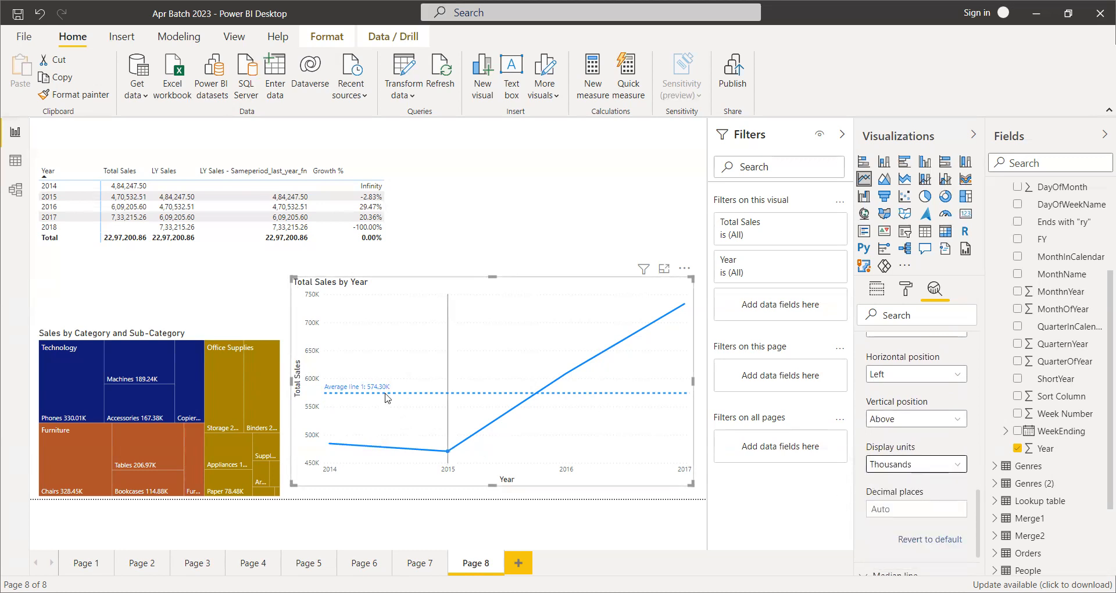
{"action": "left_click", "coordinate": [908, 465]}
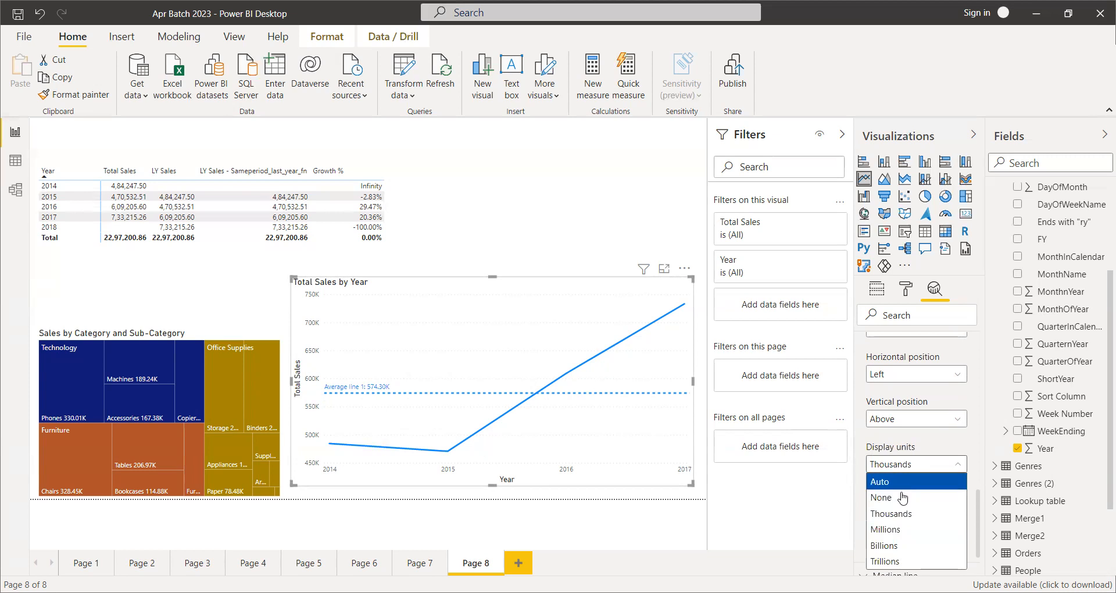
{"action": "left_click", "coordinate": [914, 498]}
{"action": "left_click", "coordinate": [908, 515]}
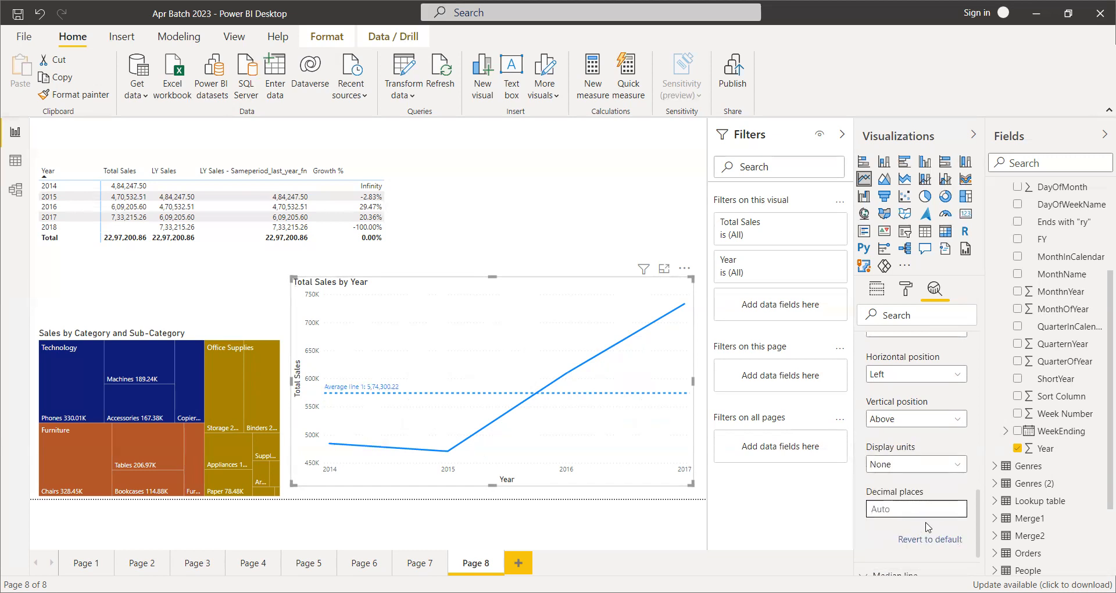
{"action": "key", "text": "Tab"}
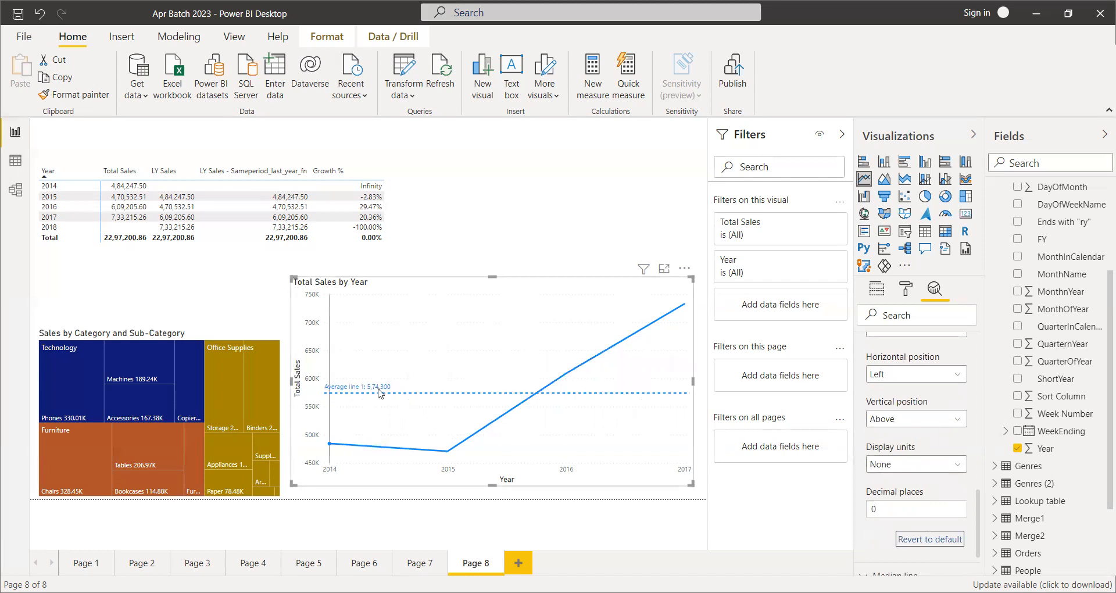
- Turn off the average line's data label and collapse the average line settings
{"action": "scroll", "coordinate": [917, 453], "scroll_direction": "up", "scroll_amount": 6}
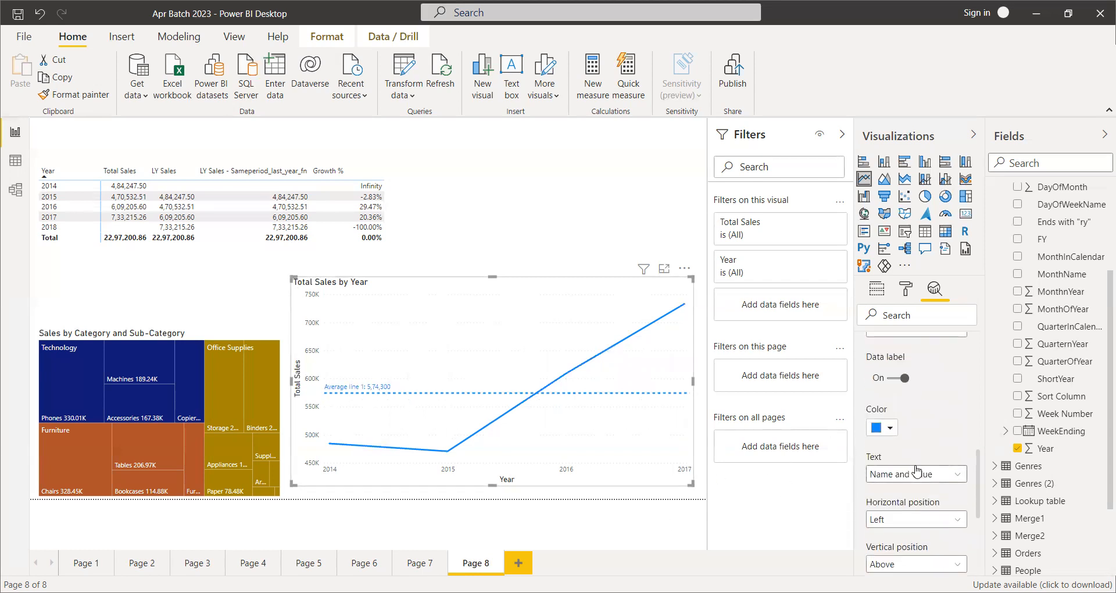
{"action": "left_click", "coordinate": [900, 523]}
{"action": "scroll", "coordinate": [928, 521], "scroll_direction": "up", "scroll_amount": 1}
{"action": "scroll", "coordinate": [924, 500], "scroll_direction": "up", "scroll_amount": 3}
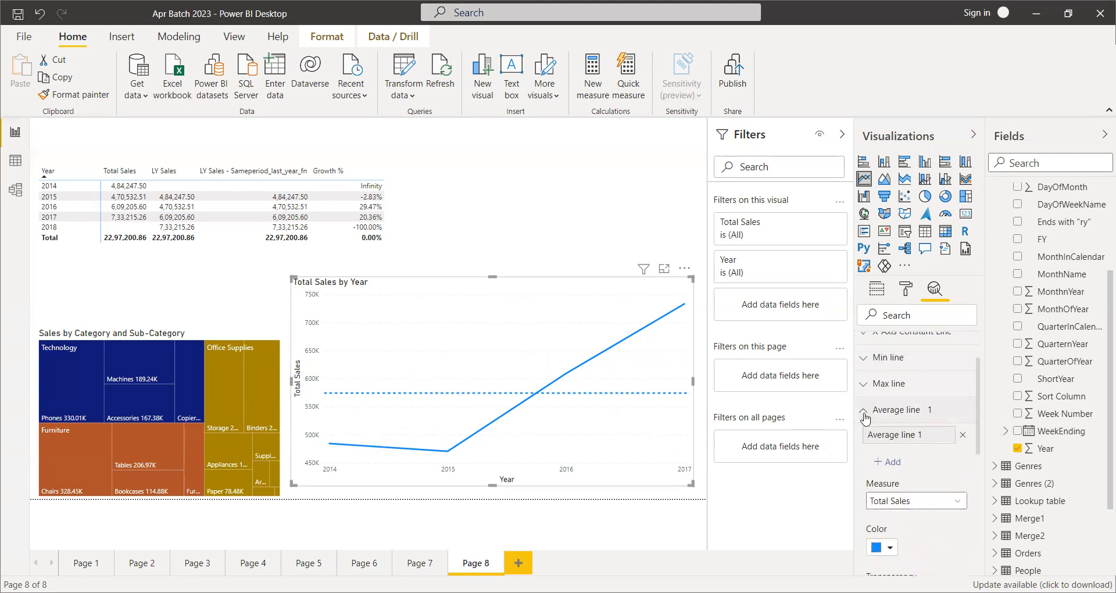
{"action": "left_click", "coordinate": [909, 468]}
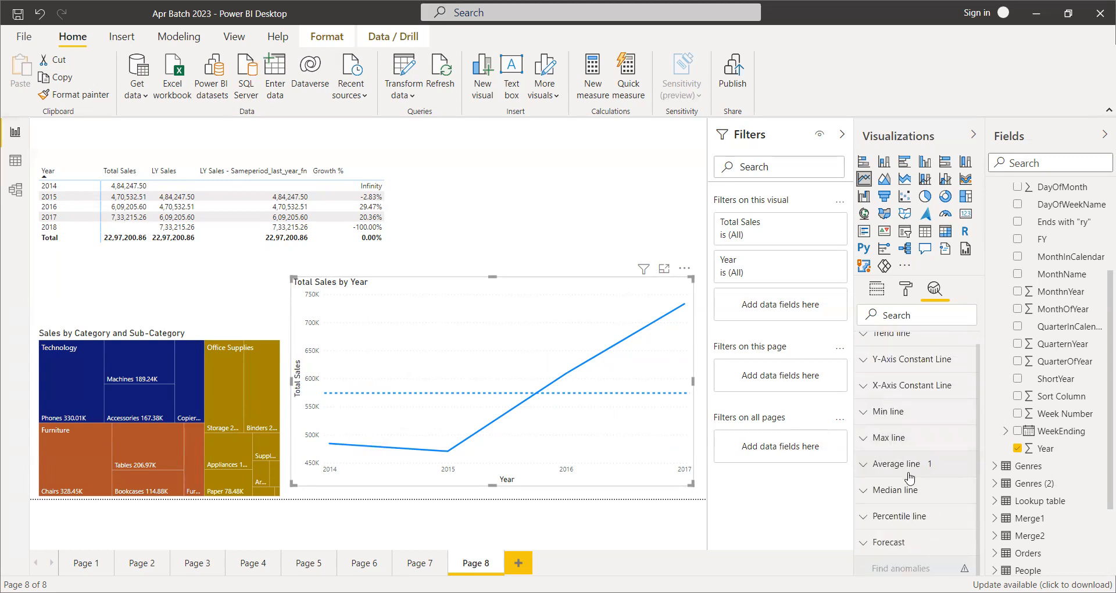
- Add a trend line to the Total Sales by Year line chart
{"action": "scroll", "coordinate": [909, 465], "scroll_direction": "up", "scroll_amount": 1}
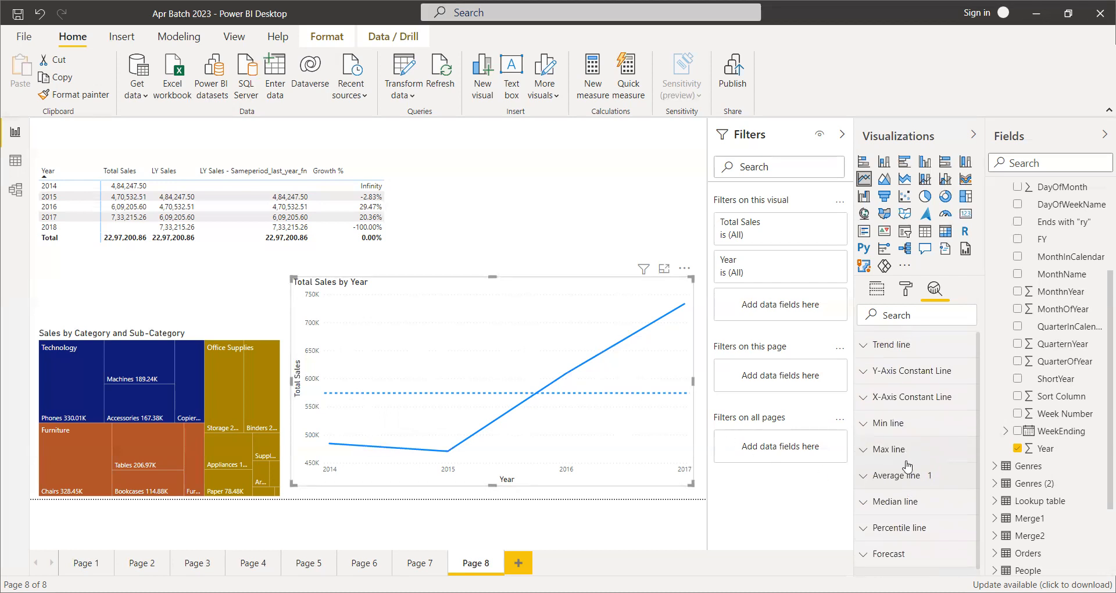
{"action": "left_click", "coordinate": [875, 347]}
{"action": "left_click", "coordinate": [892, 379]}
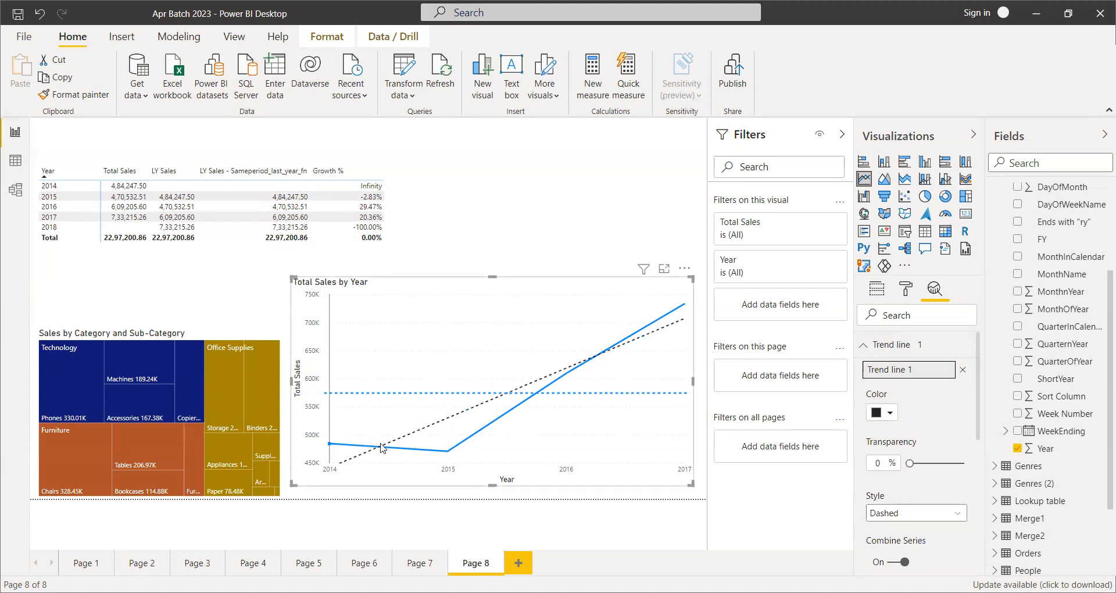
- Remove the average line from the Total Sales by Year line chart
{"action": "mouse_move", "coordinate": [617, 357]}
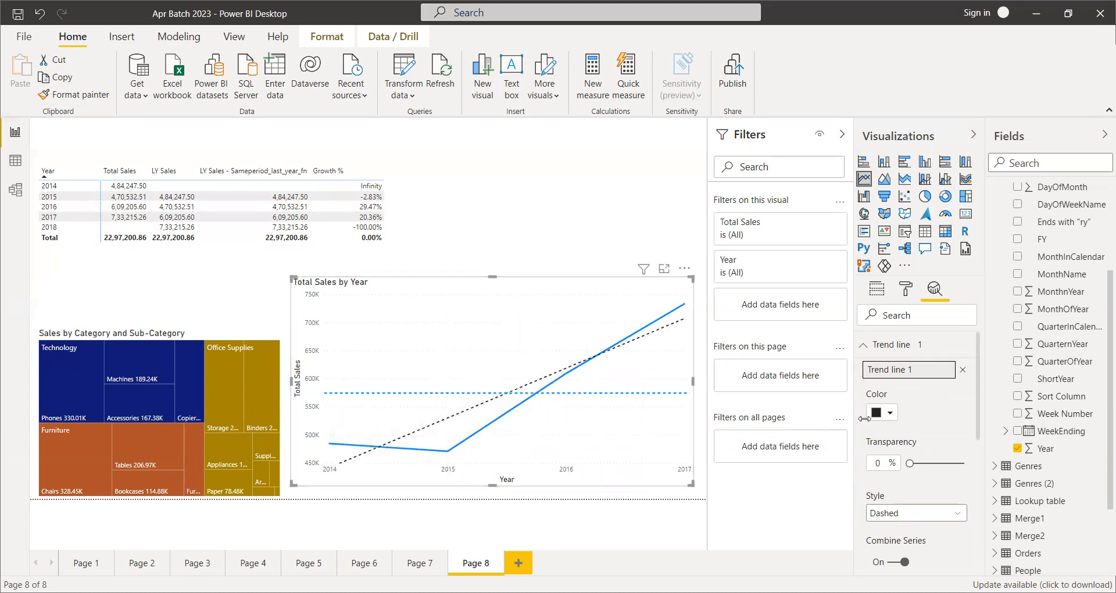
{"action": "left_click", "coordinate": [861, 348]}
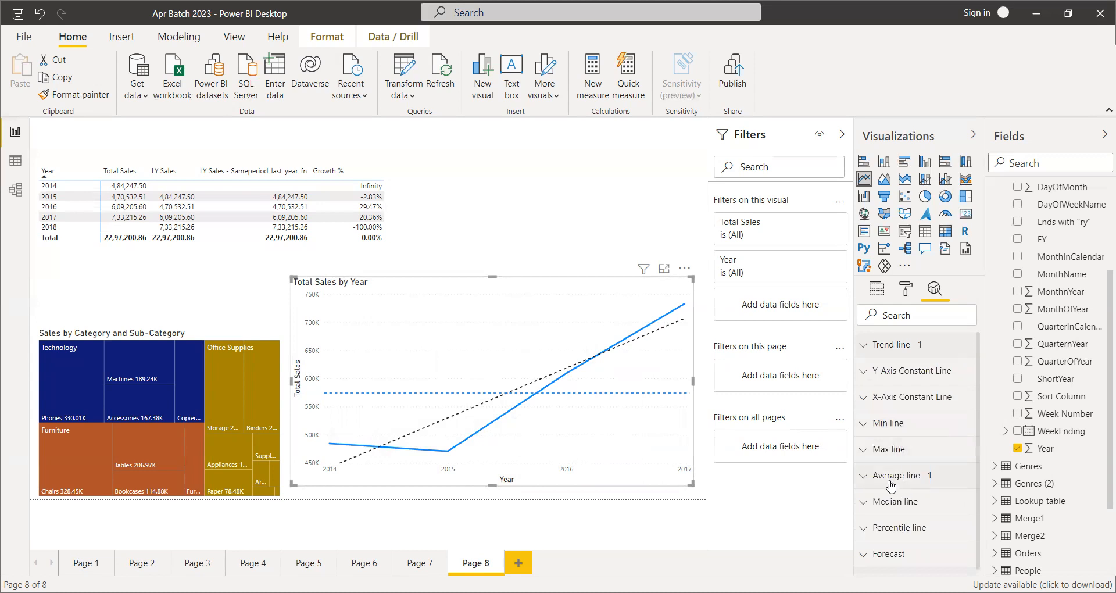
{"action": "left_click", "coordinate": [864, 475]}
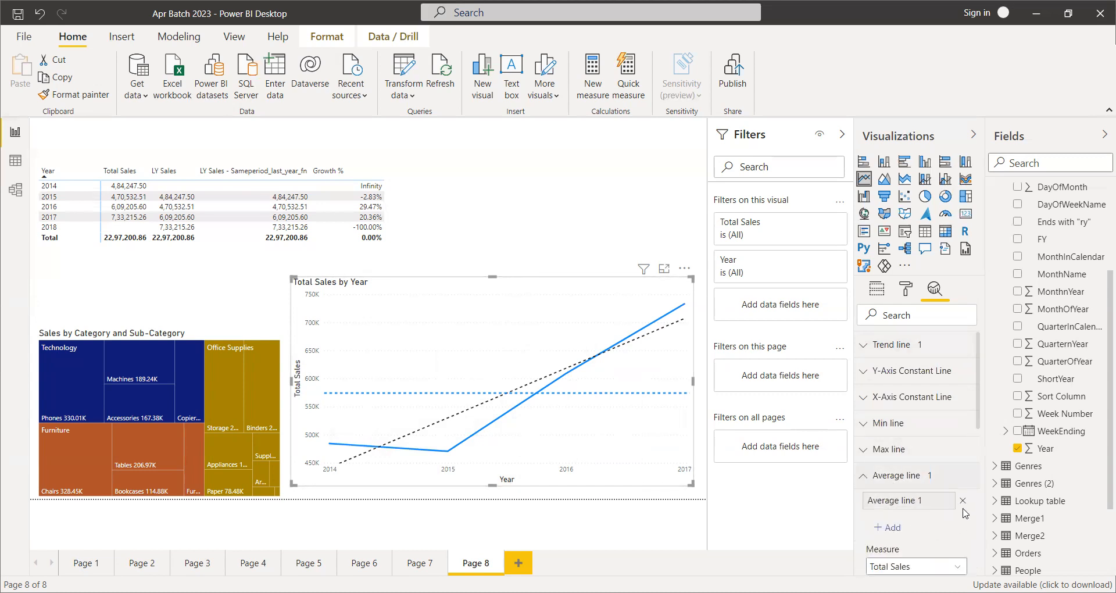
{"action": "left_click", "coordinate": [963, 503]}
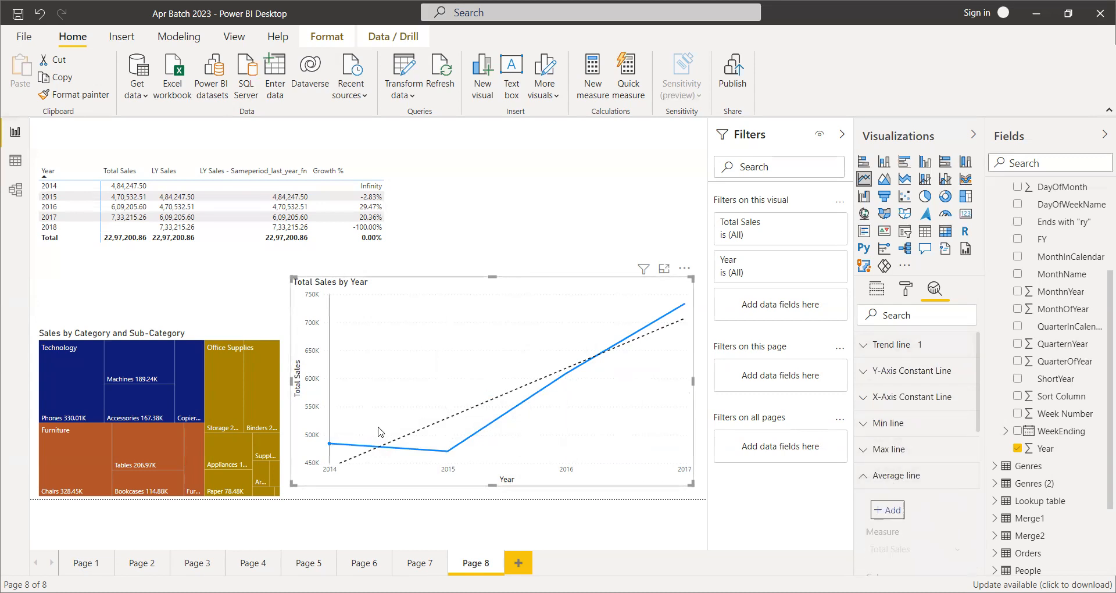
{"action": "left_click", "coordinate": [865, 478]}
- Format the trend line with 56% transparency and an orange-brown color, and collapse its settings
{"action": "left_click", "coordinate": [863, 345]}
{"action": "scroll", "coordinate": [925, 521], "scroll_direction": "down", "scroll_amount": 3}
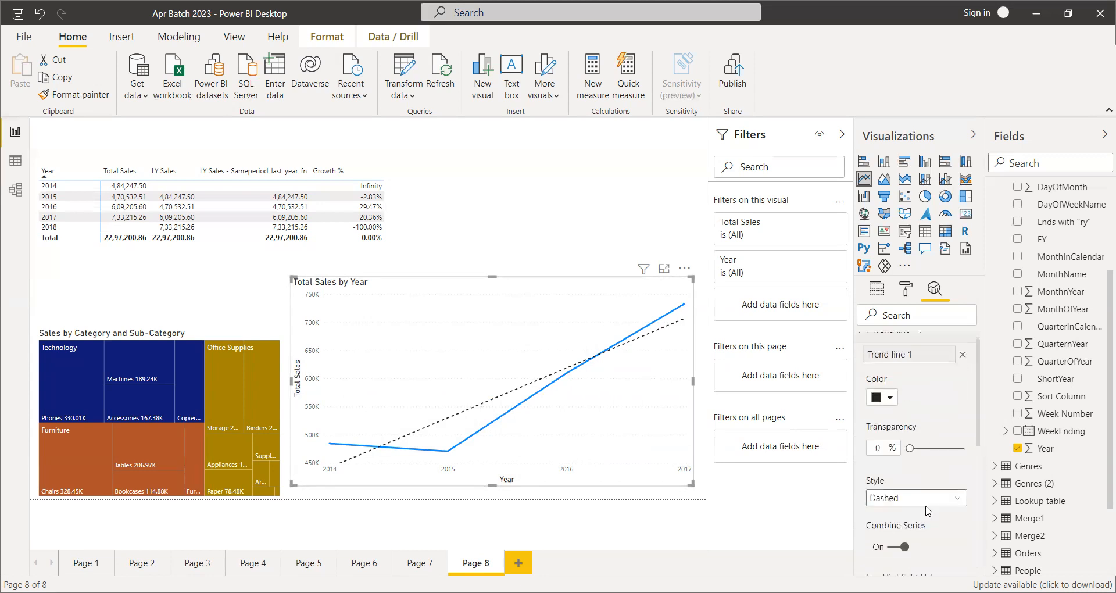
{"action": "scroll", "coordinate": [926, 521], "scroll_direction": "down", "scroll_amount": 2}
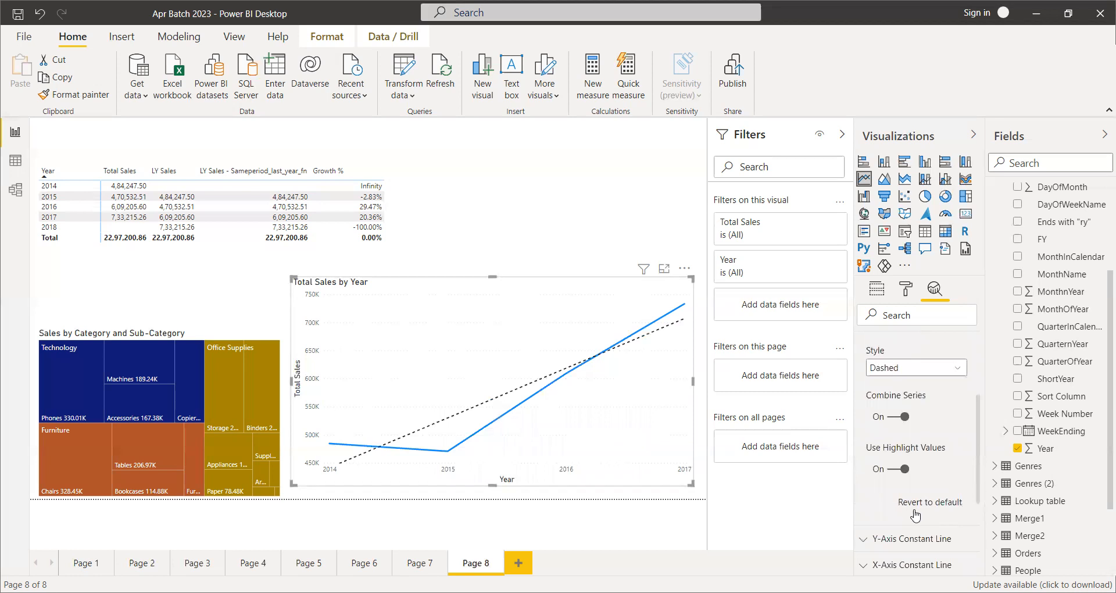
{"action": "scroll", "coordinate": [917, 517], "scroll_direction": "up", "scroll_amount": 5}
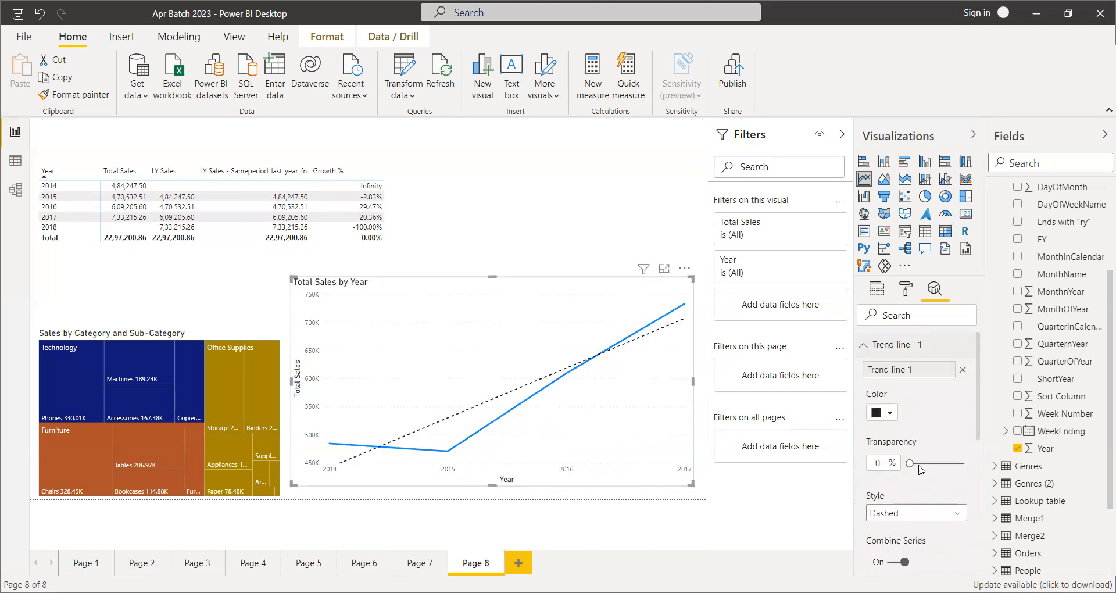
{"action": "left_click_drag", "start_coordinate": [910, 463], "coordinate": [940, 463]}
{"action": "left_click", "coordinate": [888, 414]}
{"action": "left_click", "coordinate": [910, 343]}
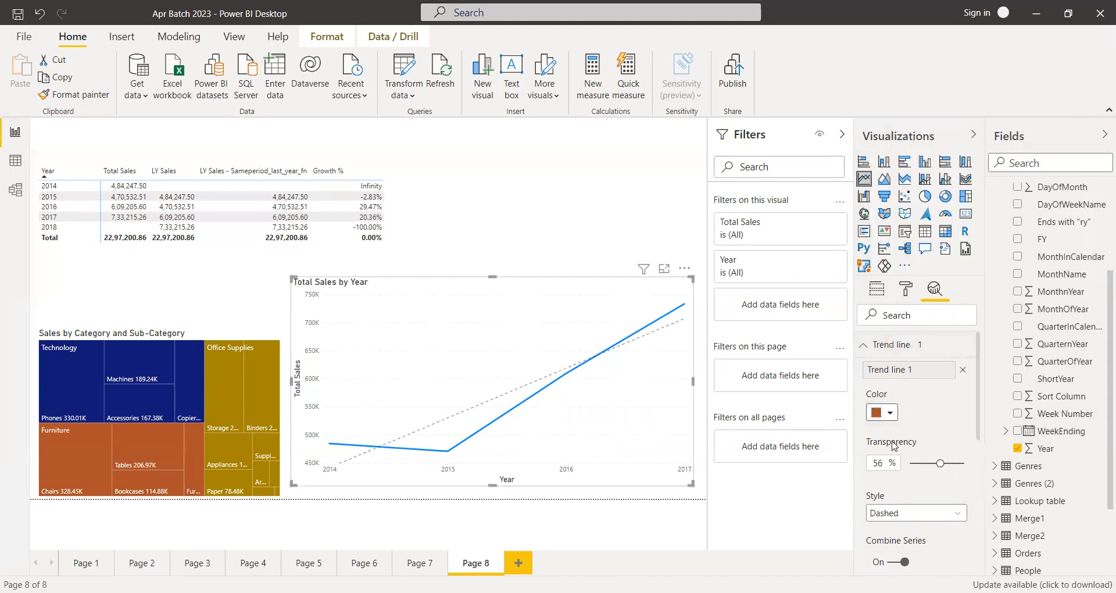
{"action": "left_click", "coordinate": [865, 345]}
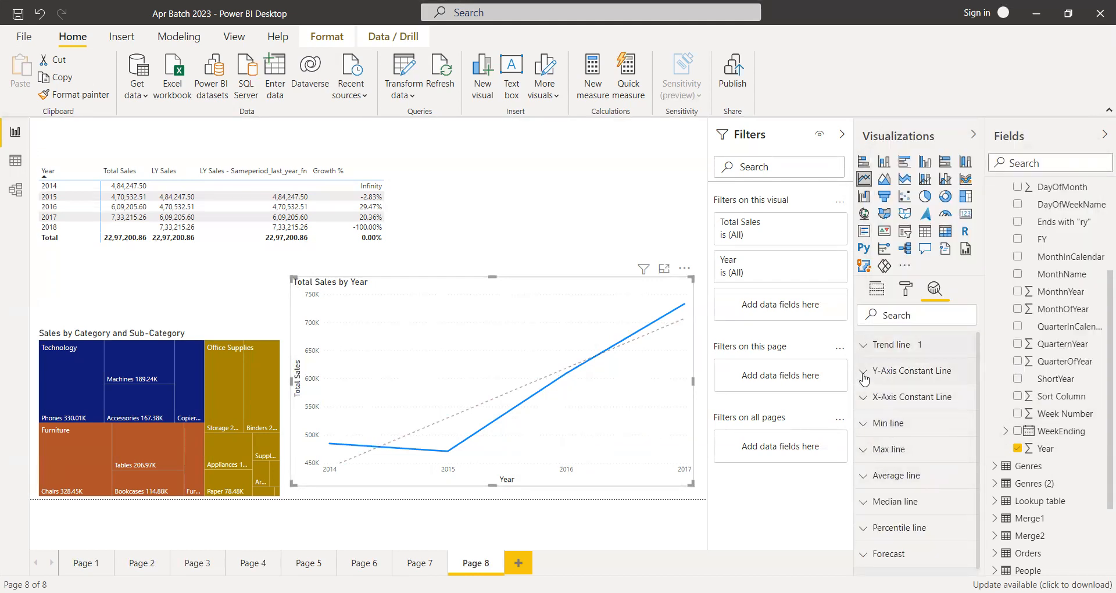
- Try a Y-axis constant line at its default value on the line chart and remove it
{"action": "left_click", "coordinate": [864, 397]}
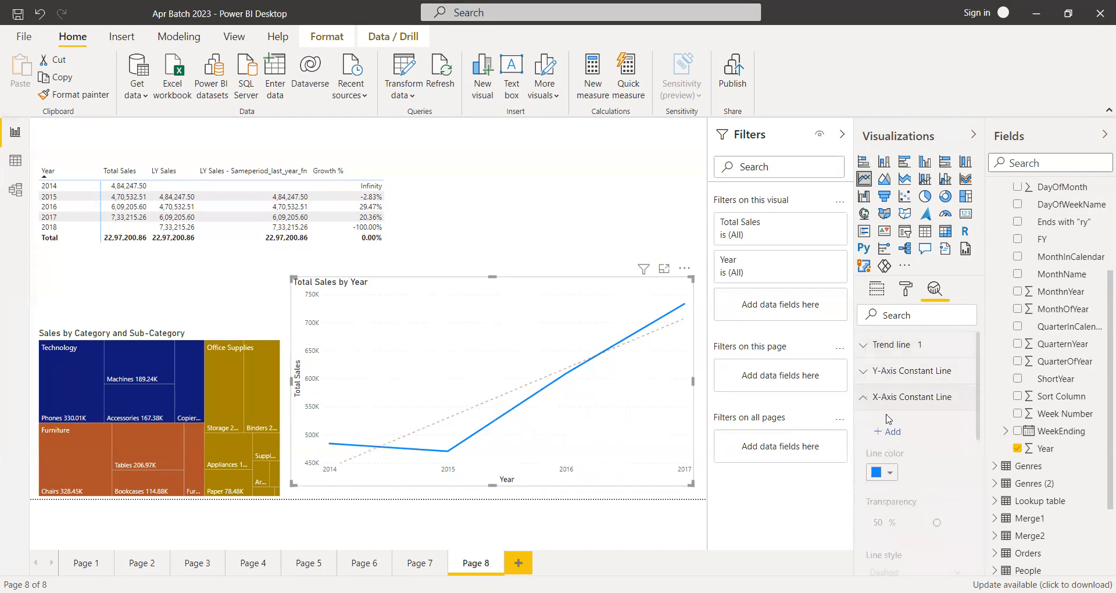
{"action": "left_click", "coordinate": [870, 400]}
{"action": "left_click", "coordinate": [866, 372]}
{"action": "left_click", "coordinate": [889, 398]}
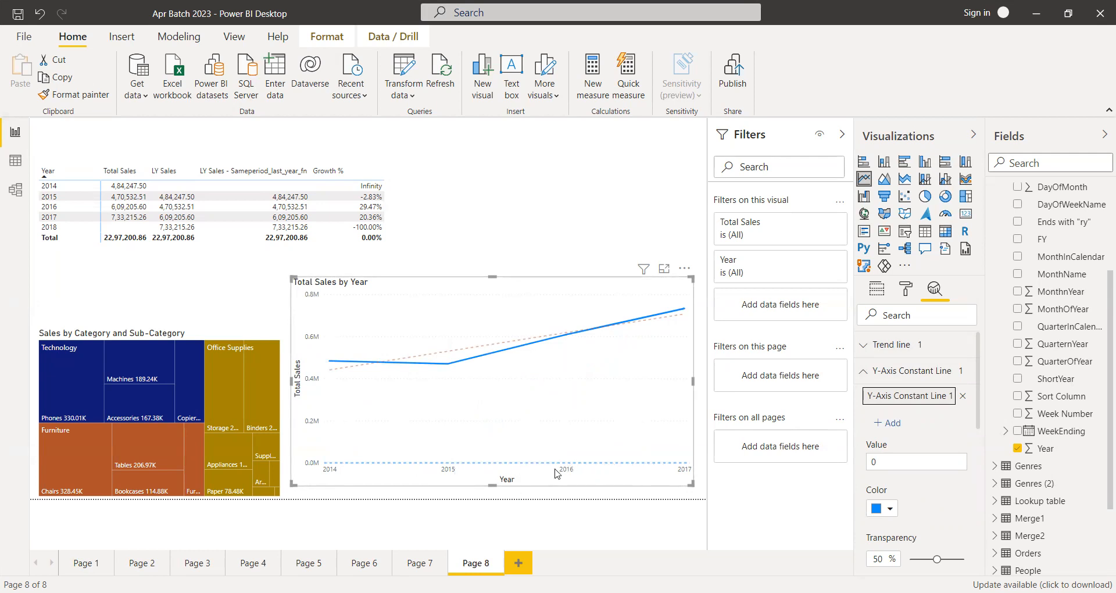
{"action": "left_click", "coordinate": [963, 395]}
{"action": "left_click", "coordinate": [873, 372]}
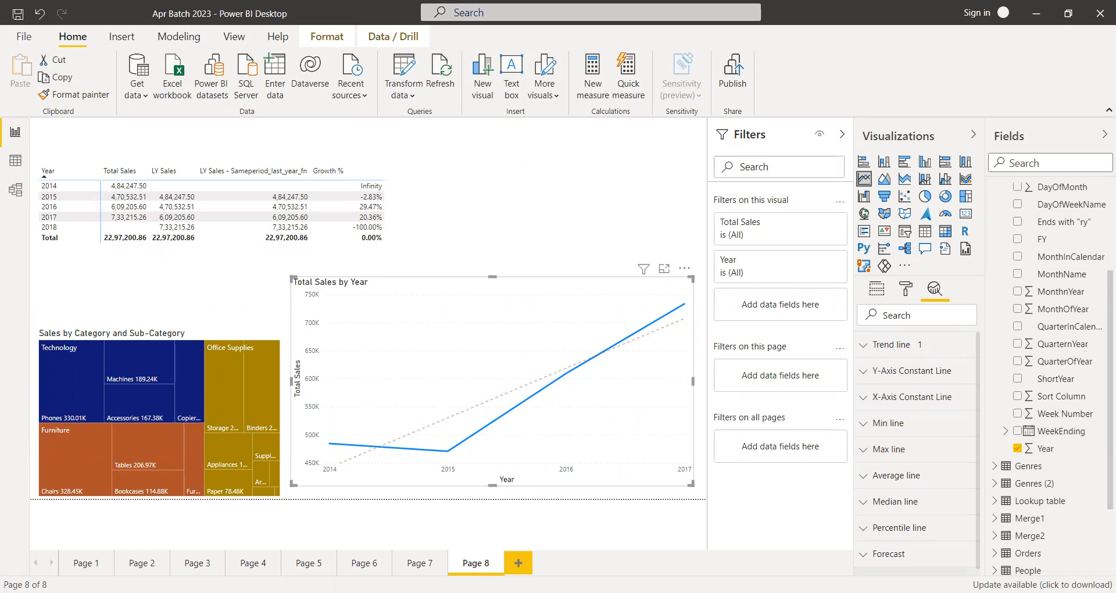
- Add an X-axis constant line to the line chart and try the values 600, 601 and 60 for it
{"action": "left_click", "coordinate": [868, 399]}
{"action": "scroll", "coordinate": [930, 489], "scroll_direction": "down", "scroll_amount": 1}
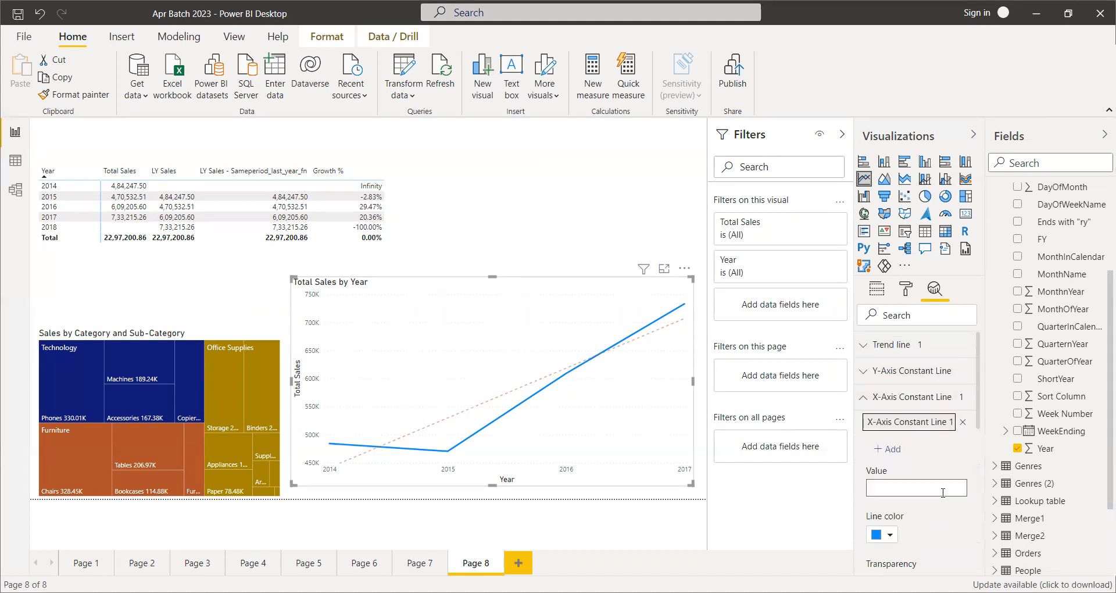
{"action": "left_click", "coordinate": [899, 415]}
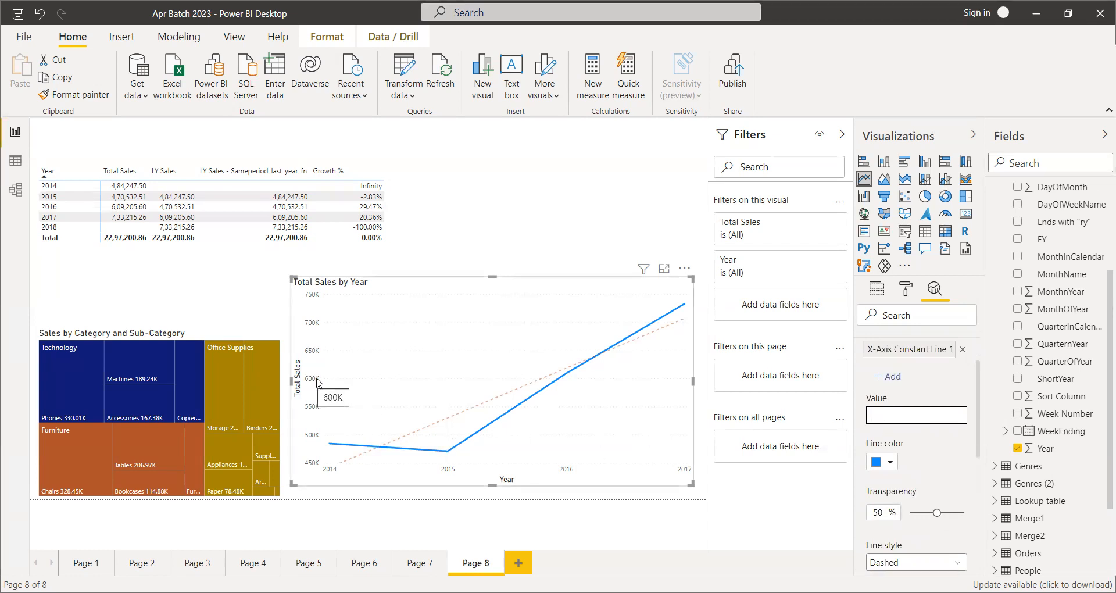
{"action": "left_click", "coordinate": [931, 414]}
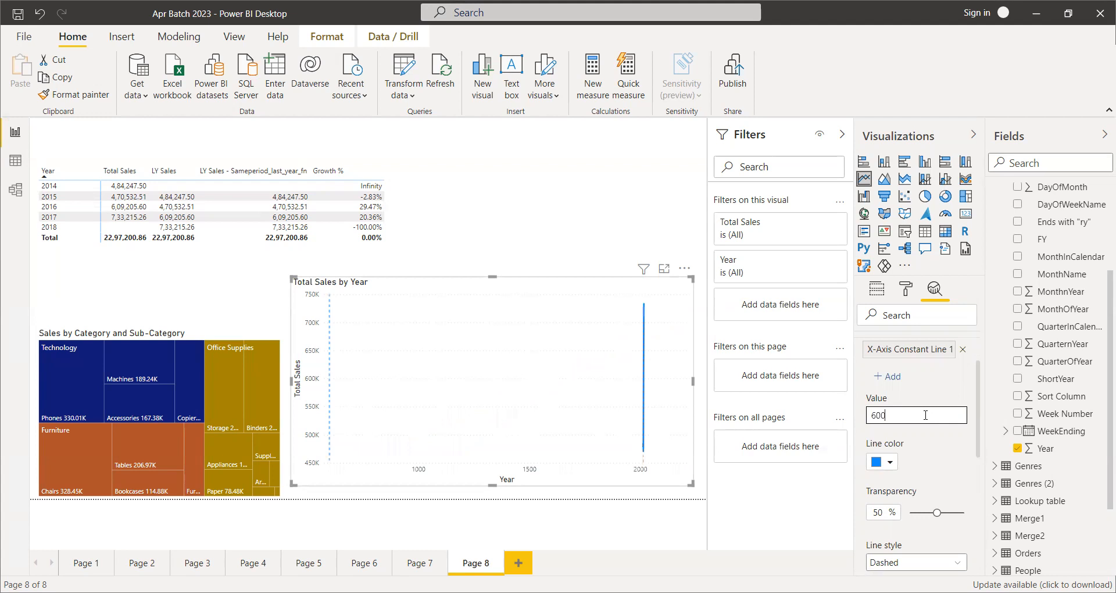
{"action": "scroll", "coordinate": [933, 437], "scroll_direction": "up", "scroll_amount": 1}
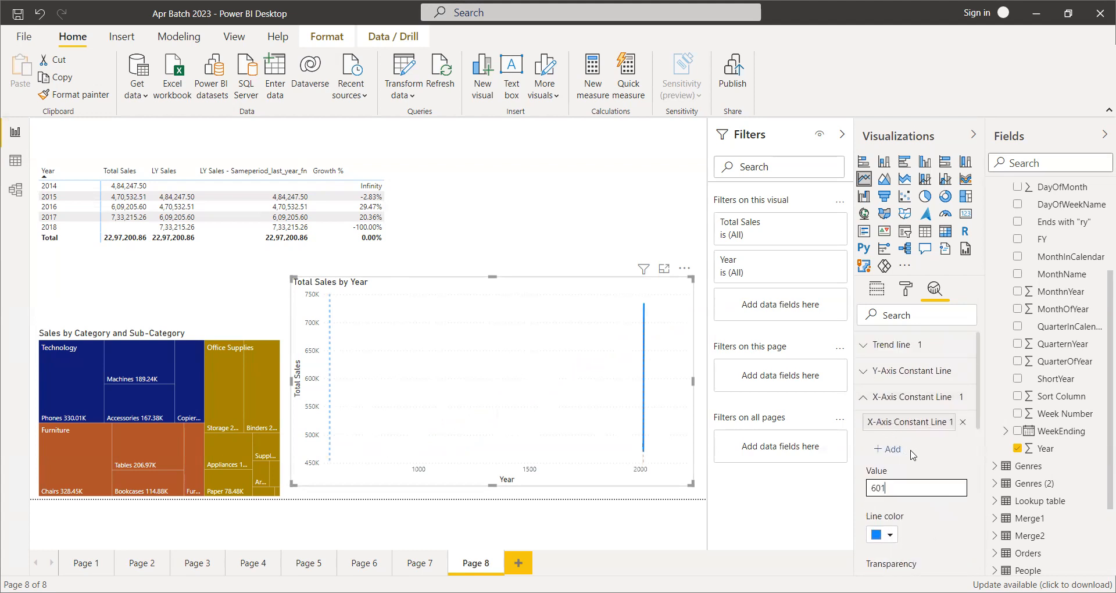
{"action": "left_click_drag", "start_coordinate": [914, 491], "coordinate": [855, 492]}
{"action": "type", "text": "60"}
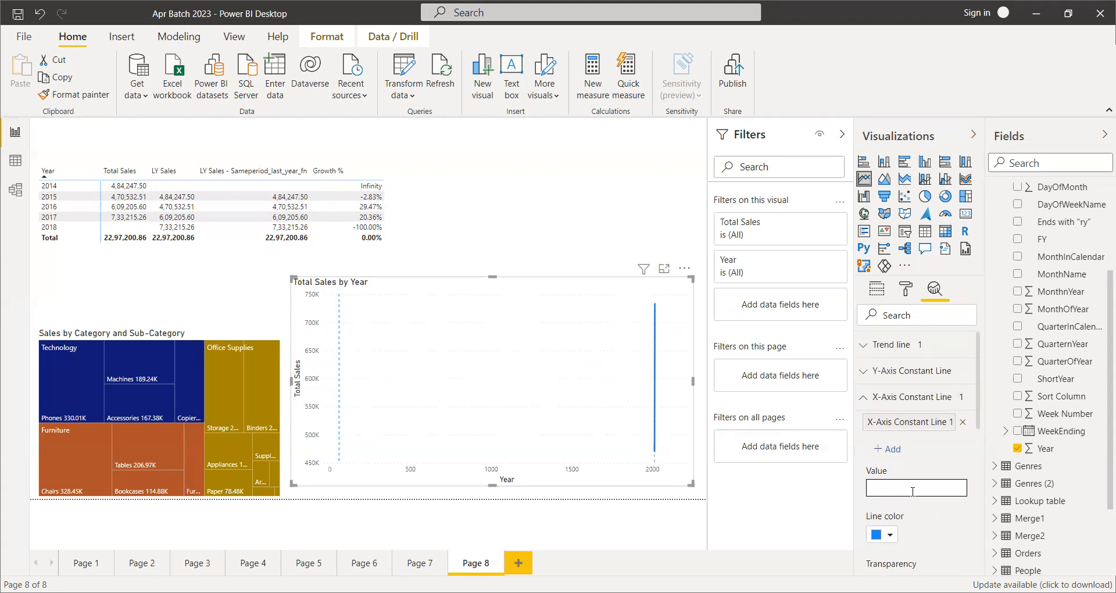
- Try the position and line style options of the X-axis constant line and remove the line
{"action": "scroll", "coordinate": [936, 523], "scroll_direction": "down", "scroll_amount": 3}
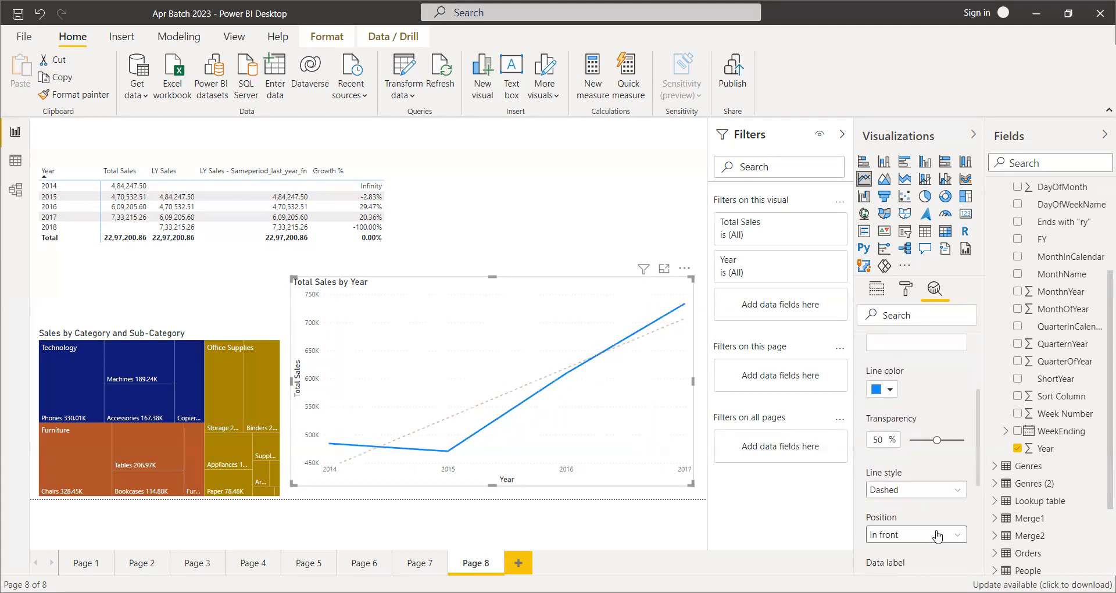
{"action": "scroll", "coordinate": [916, 507], "scroll_direction": "down", "scroll_amount": 1}
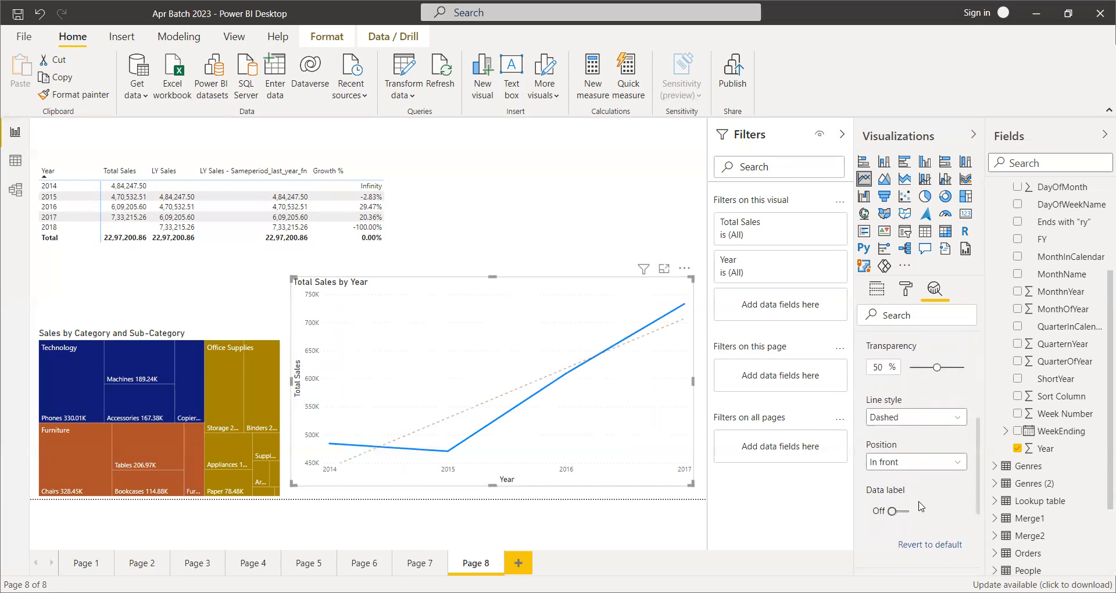
{"action": "left_click", "coordinate": [910, 463]}
{"action": "left_click", "coordinate": [910, 478]}
{"action": "left_click", "coordinate": [915, 417]}
{"action": "left_click", "coordinate": [924, 425]}
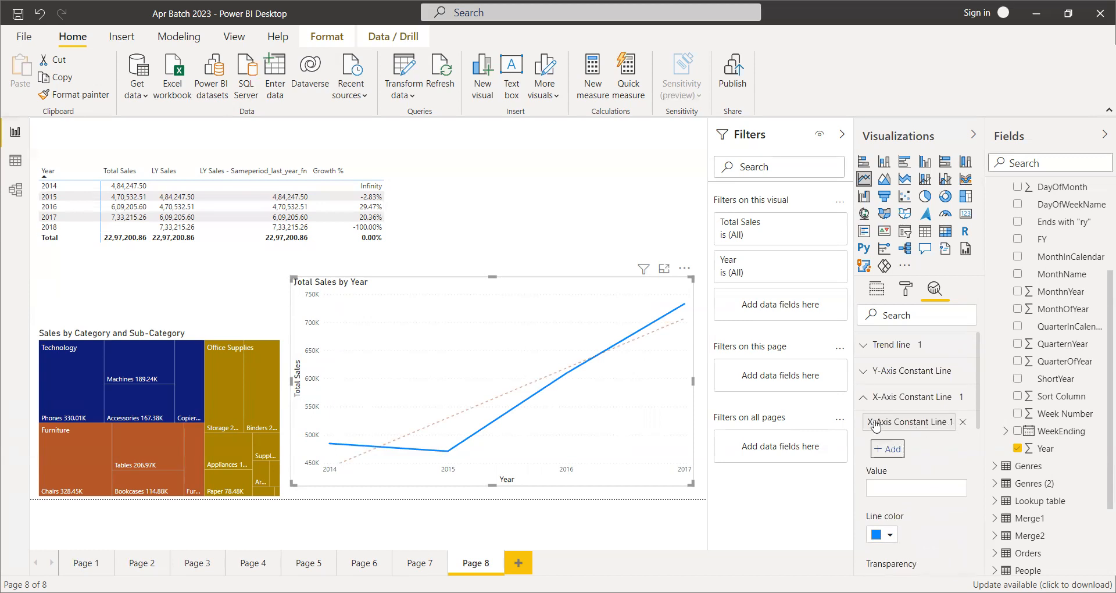
{"action": "left_click", "coordinate": [867, 397]}
- Add a Y-axis constant line to the Total Sales by Year chart and try .04 as its value
{"action": "left_click", "coordinate": [884, 371]}
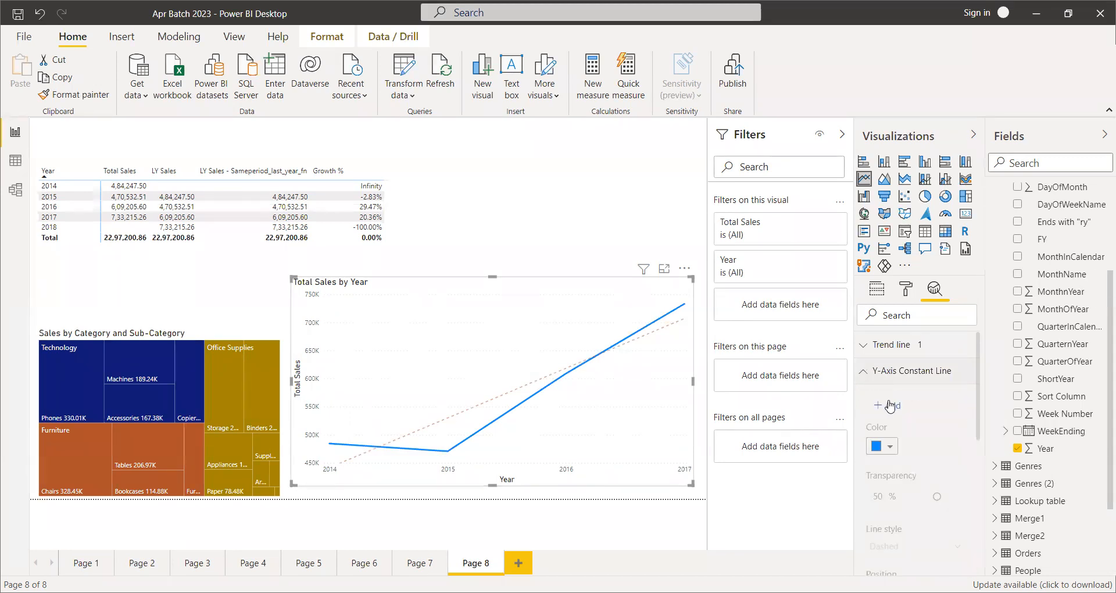
{"action": "left_click", "coordinate": [889, 405]}
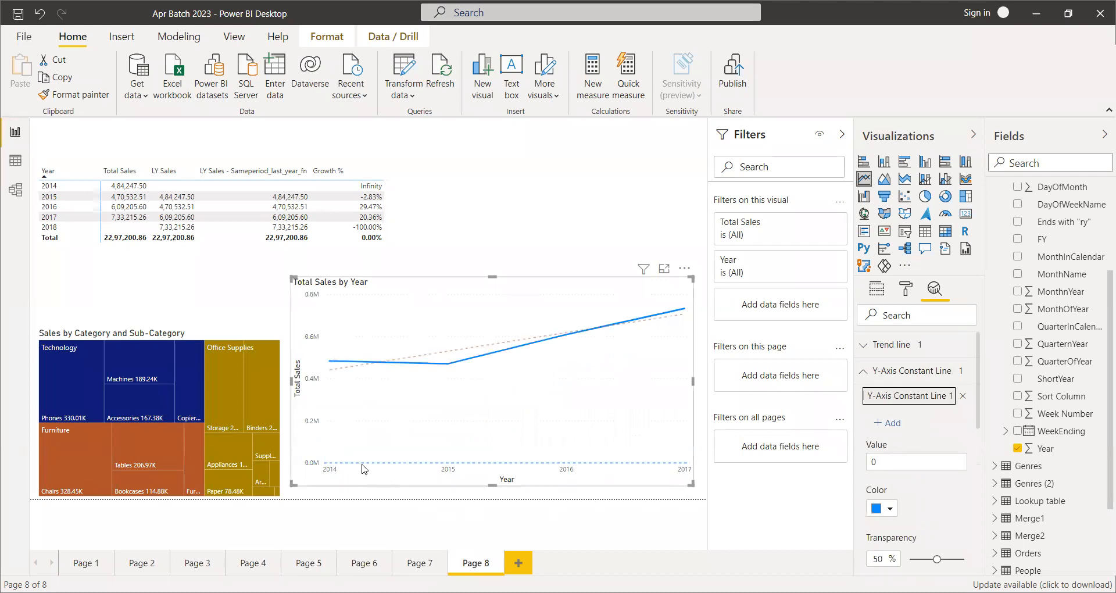
{"action": "left_click", "coordinate": [929, 460]}
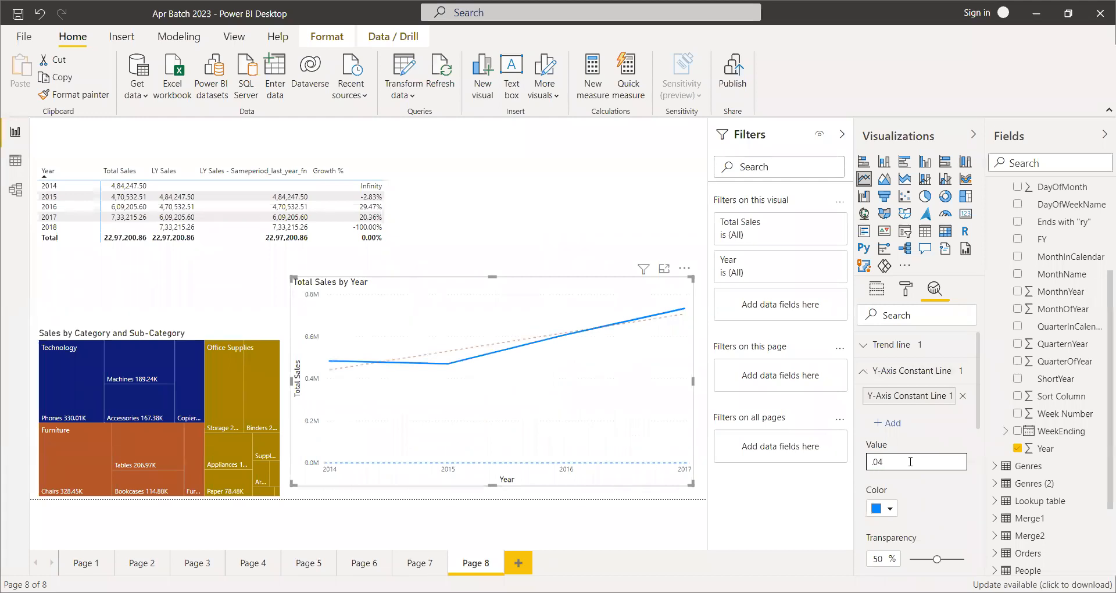
{"action": "type", "text": "04"}
{"action": "key", "text": "Tab"}
- Raise the Y-axis constant line's value in stages from 400 through 40000 to 400000
{"action": "double_click", "coordinate": [882, 462]}
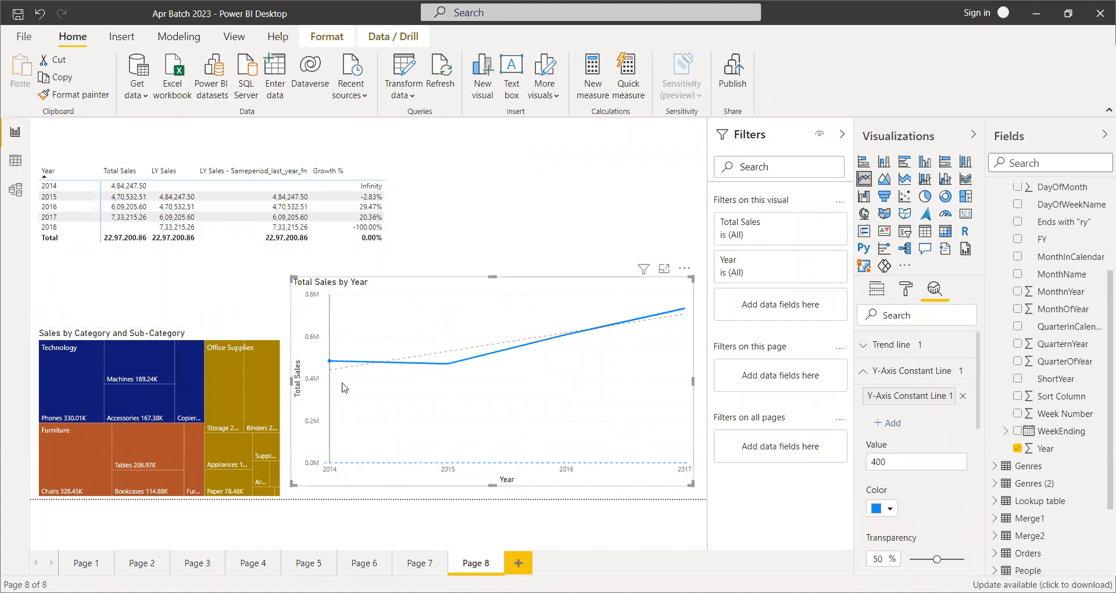
{"action": "left_click", "coordinate": [897, 456]}
{"action": "type", "text": "0"}
{"action": "key", "text": "Tab"}
{"action": "left_click", "coordinate": [903, 461]}
{"action": "type", "text": "0"}
{"action": "key", "text": "Tab"}
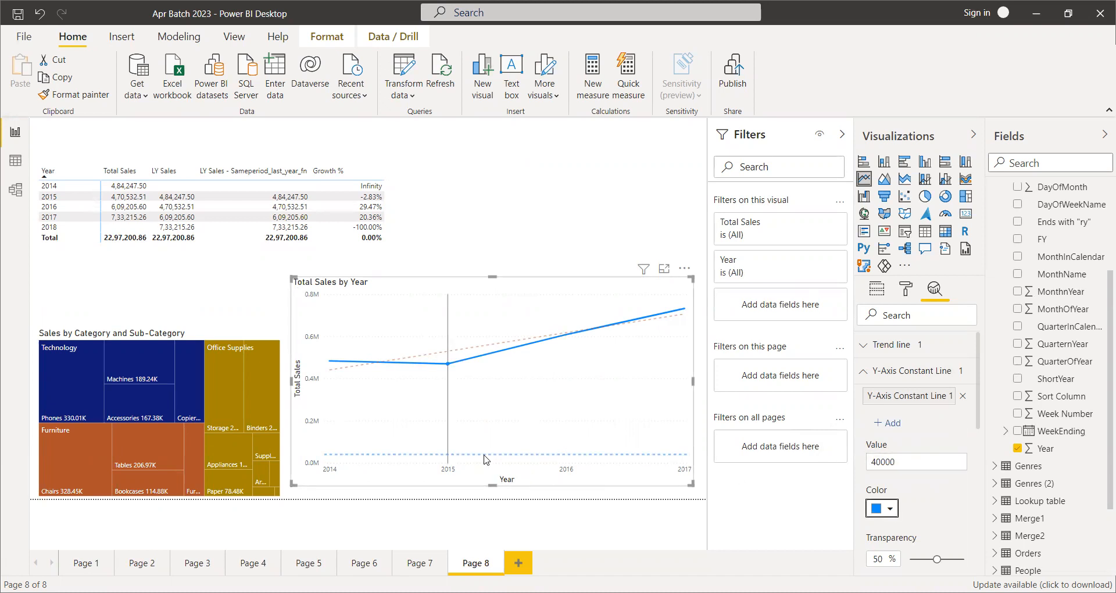
{"action": "left_click", "coordinate": [939, 459]}
{"action": "type", "text": "0"}
{"action": "key", "text": "Tab"}
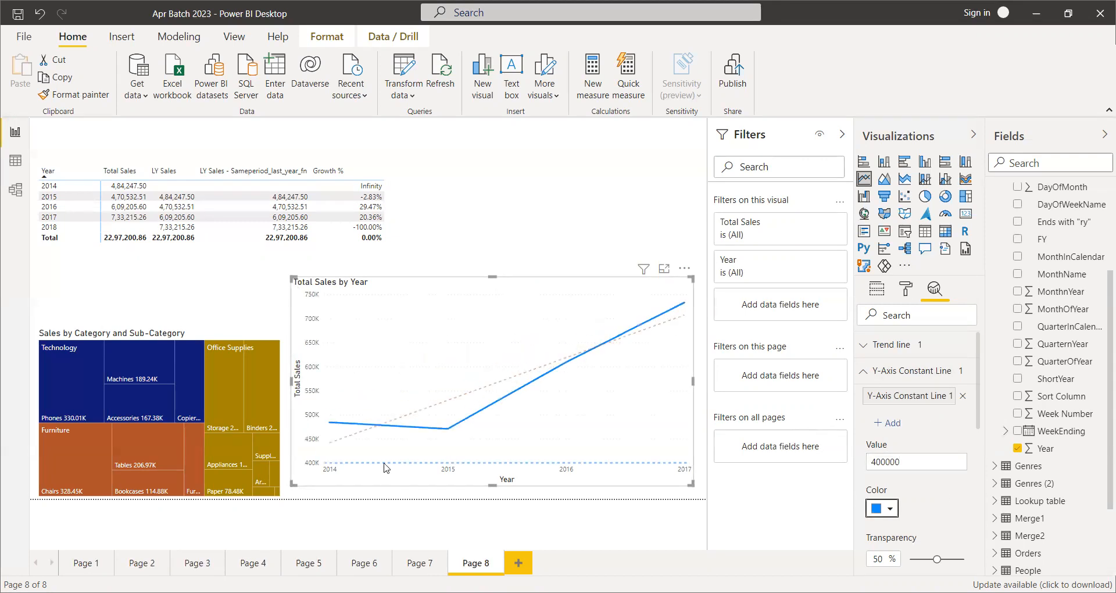
- Set the Y-axis constant line's value to 600000 and collapse its settings
{"action": "left_click", "coordinate": [951, 462]}
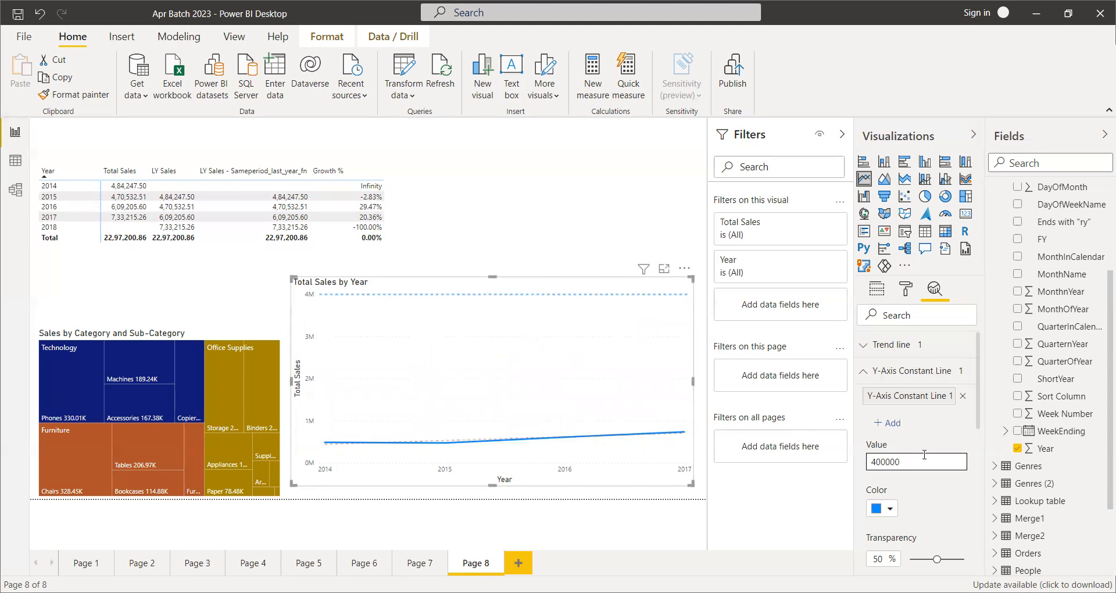
{"action": "left_click", "coordinate": [881, 461]}
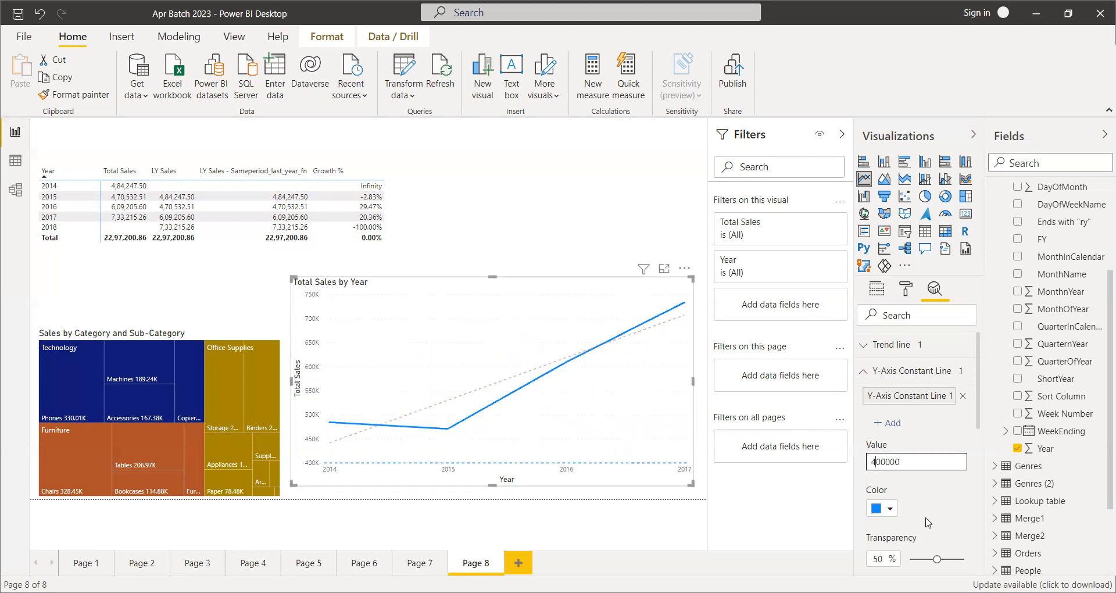
{"action": "type", "text": "6"}
{"action": "key", "text": "Return"}
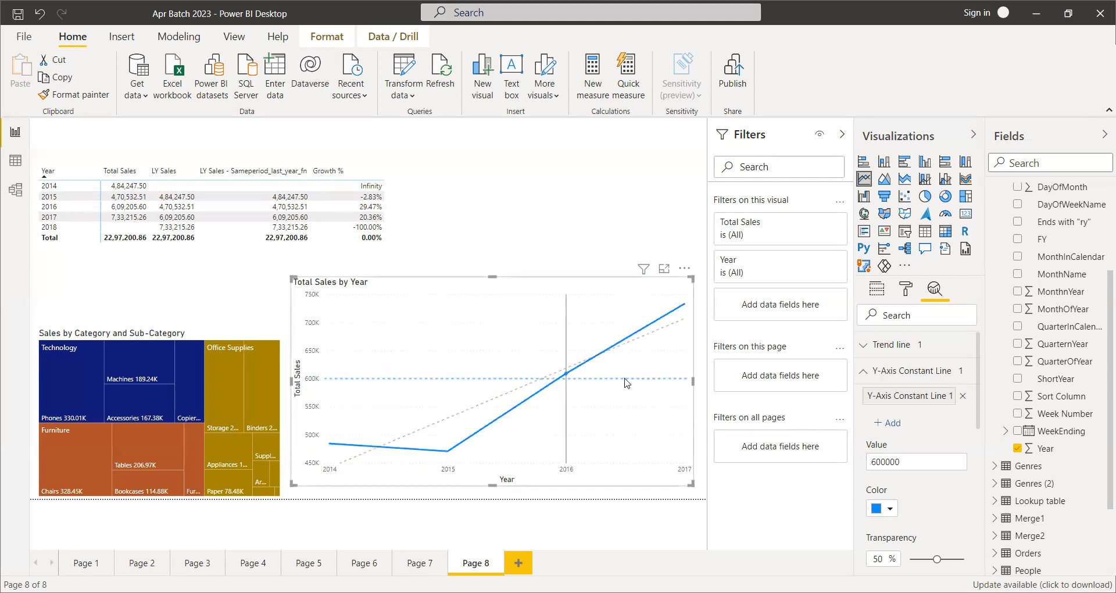
{"action": "mouse_move", "coordinate": [625, 382]}
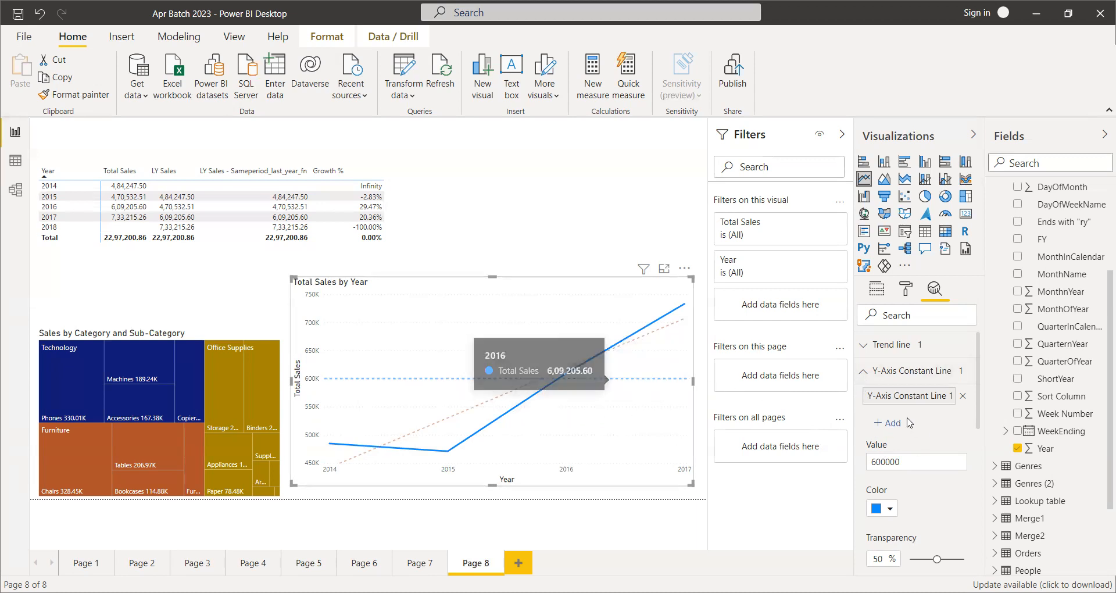
{"action": "left_click", "coordinate": [862, 378]}
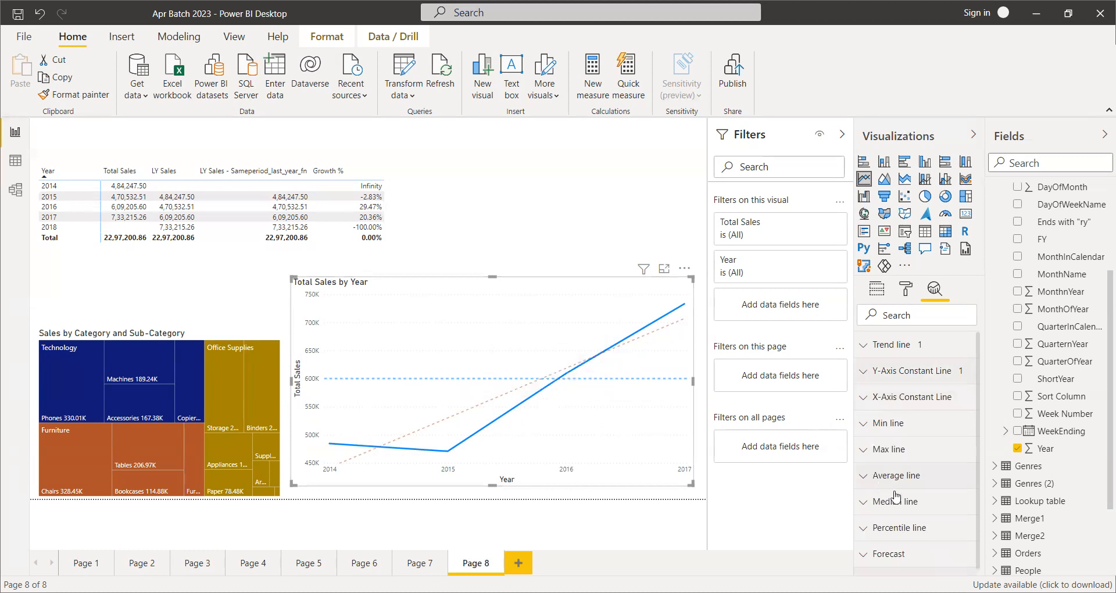
- Add a min line and a max line to the Total Sales by Year line chart
{"action": "left_click", "coordinate": [865, 429]}
{"action": "left_click", "coordinate": [902, 461]}
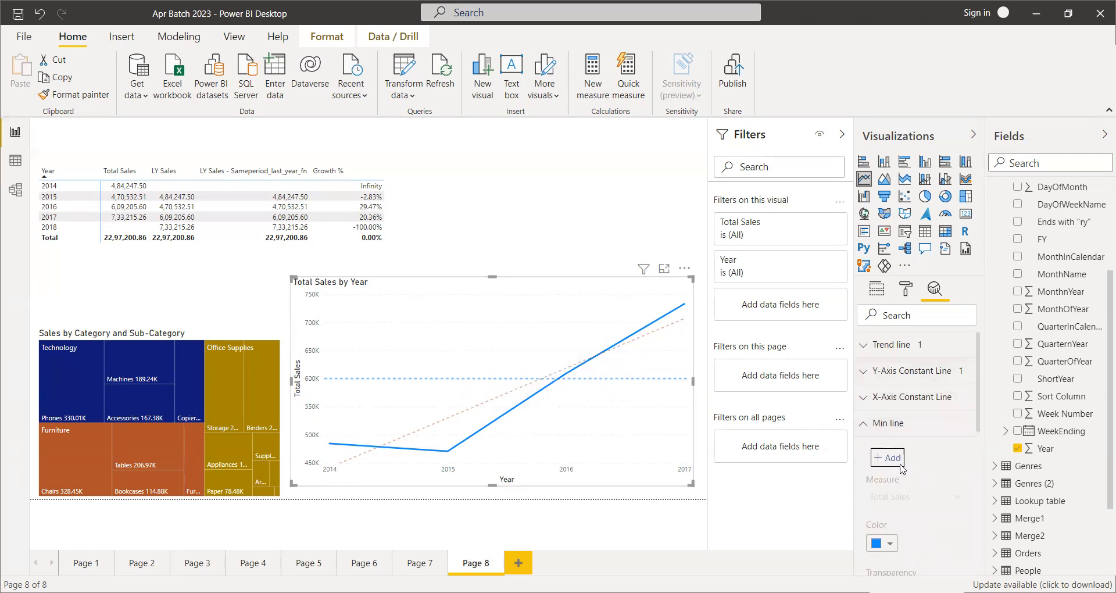
{"action": "left_click", "coordinate": [867, 429]}
{"action": "left_click", "coordinate": [869, 457]}
{"action": "left_click", "coordinate": [889, 483]}
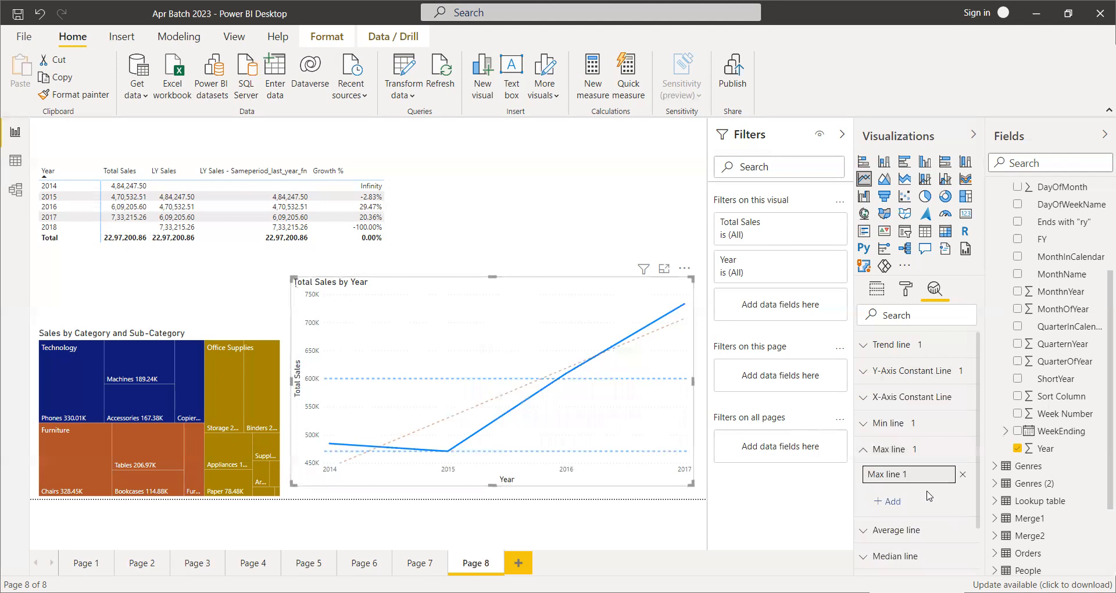
{"action": "left_click", "coordinate": [871, 455]}
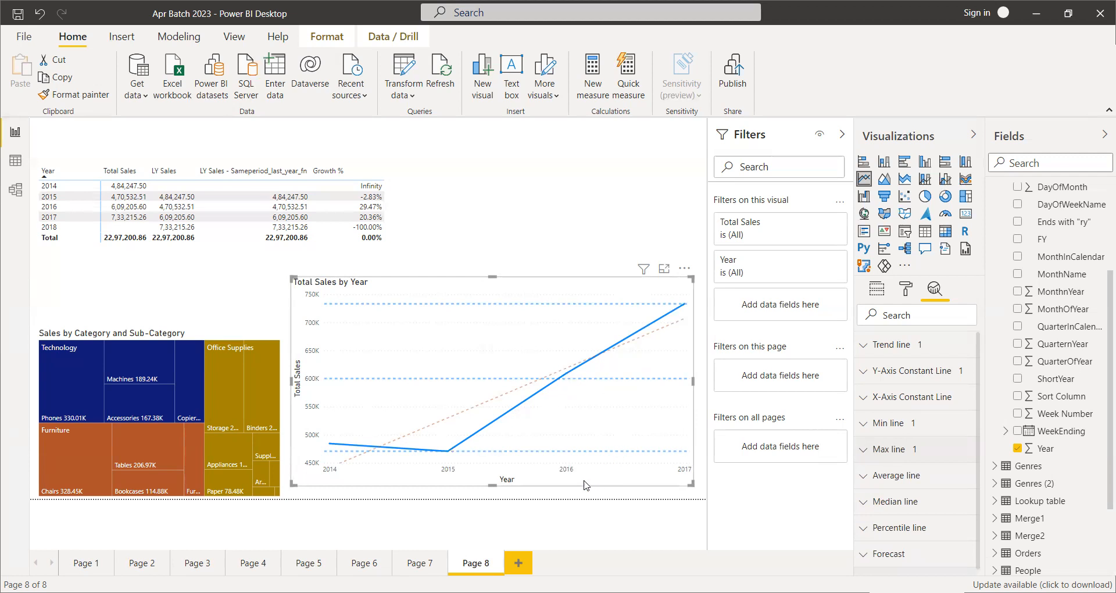
- Turn on the data label for the min line of the Total Sales by Year chart
{"action": "mouse_move", "coordinate": [561, 454]}
{"action": "left_click", "coordinate": [865, 430]}
{"action": "scroll", "coordinate": [927, 494], "scroll_direction": "down", "scroll_amount": 3}
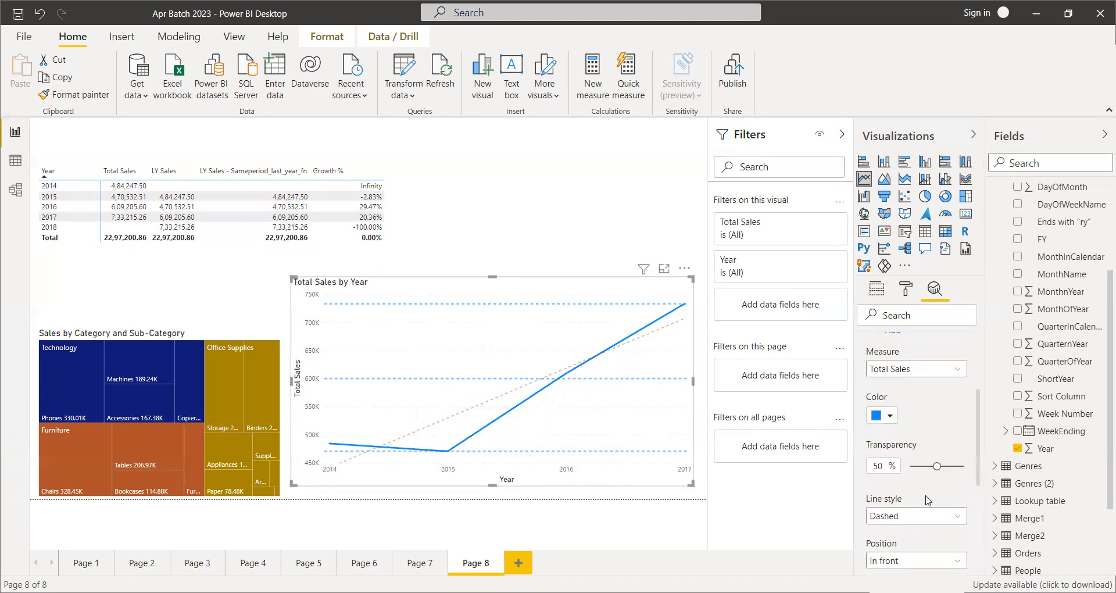
{"action": "scroll", "coordinate": [918, 532], "scroll_direction": "down", "scroll_amount": 3}
{"action": "left_click", "coordinate": [901, 465]}
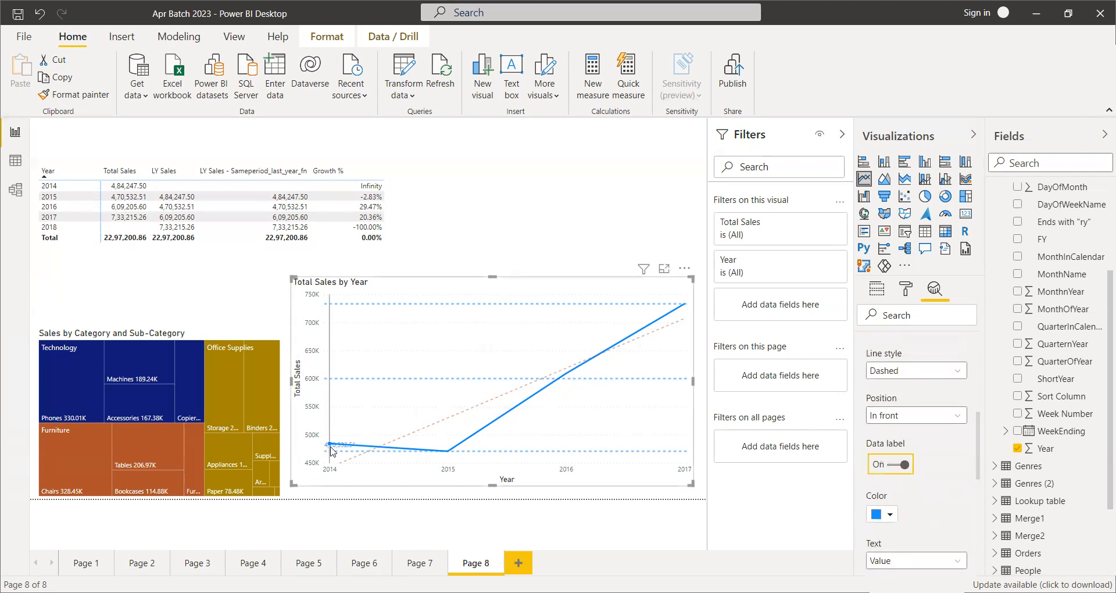
{"action": "mouse_move", "coordinate": [337, 451]}
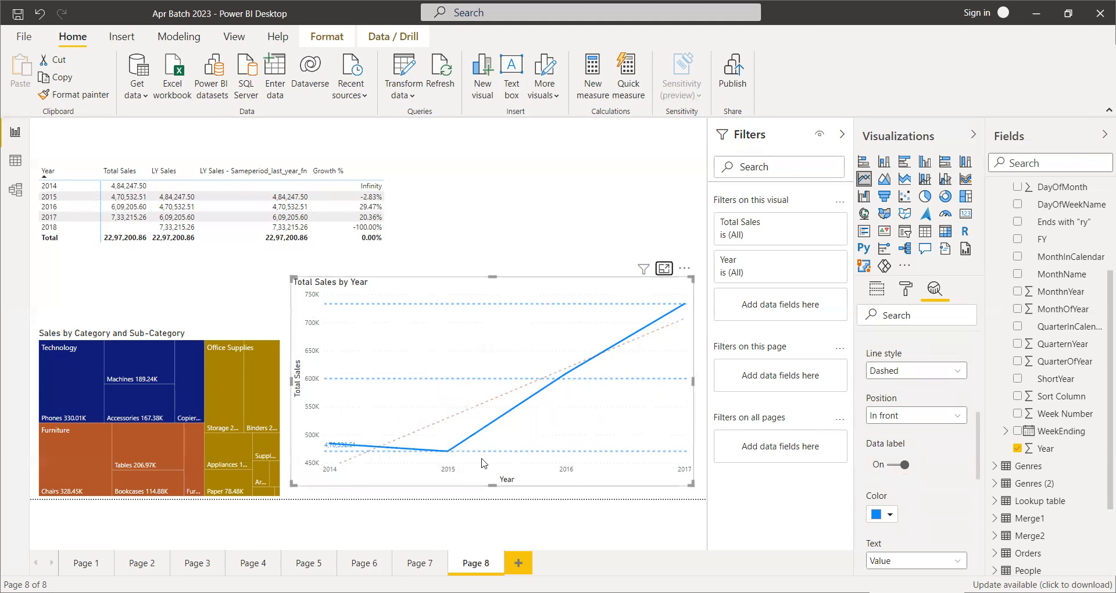
- Examine the min line's data label in focus mode, return to the report, and collapse the min line settings
{"action": "left_click", "coordinate": [664, 269]}
{"action": "left_click", "coordinate": [81, 147]}
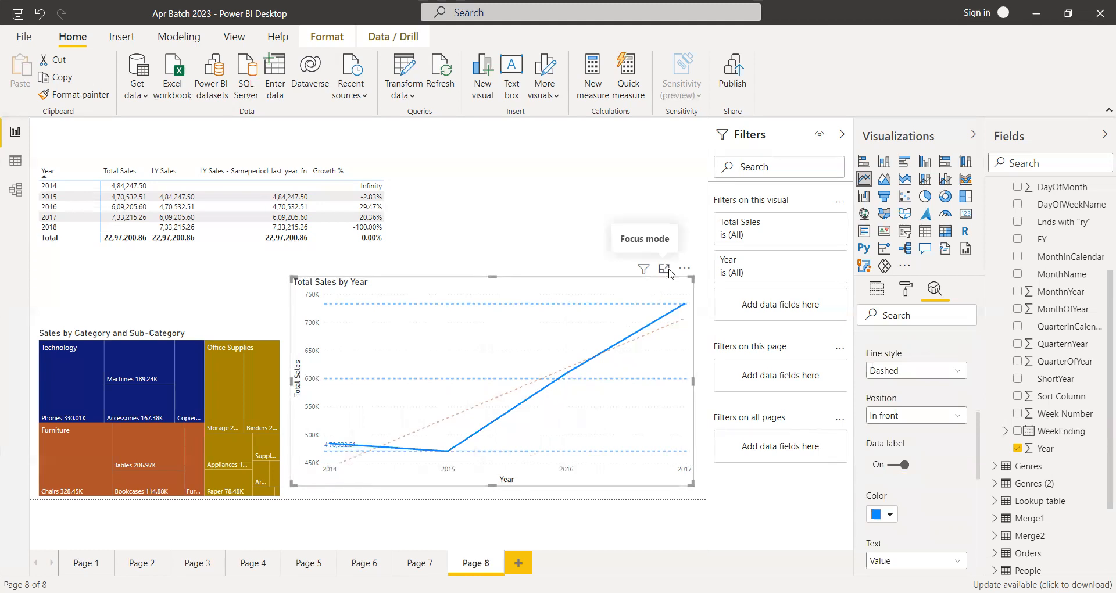
{"action": "left_click", "coordinate": [664, 268]}
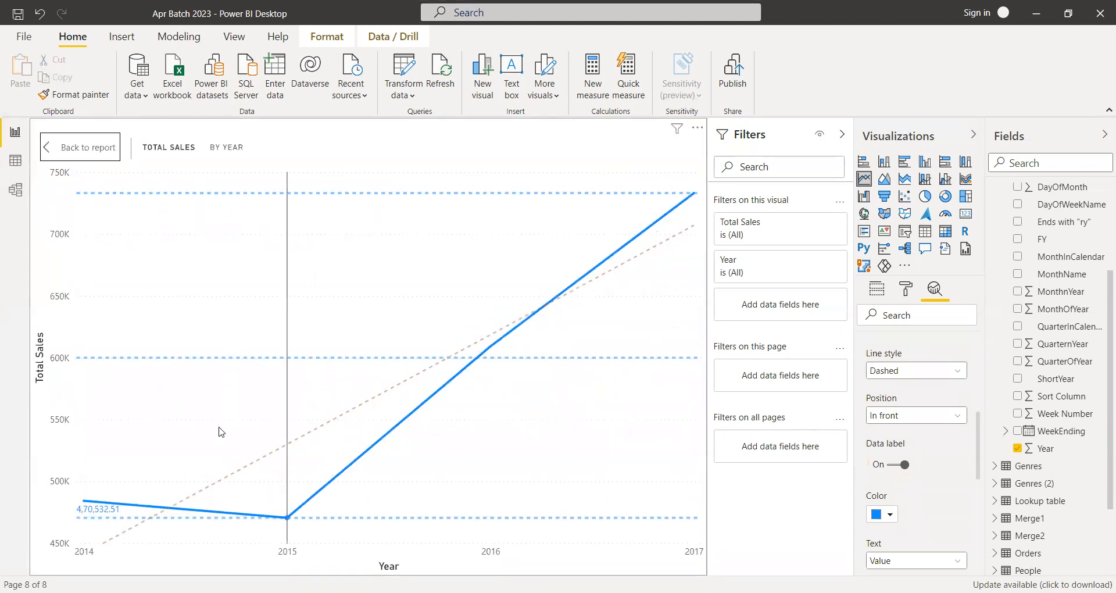
{"action": "mouse_move", "coordinate": [103, 517]}
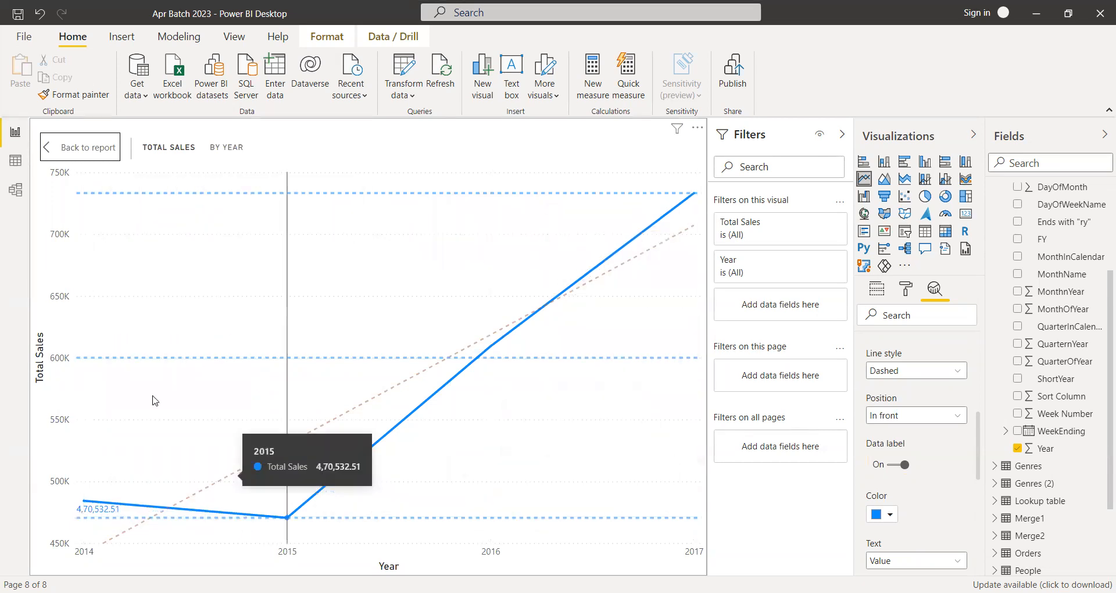
{"action": "left_click", "coordinate": [79, 149]}
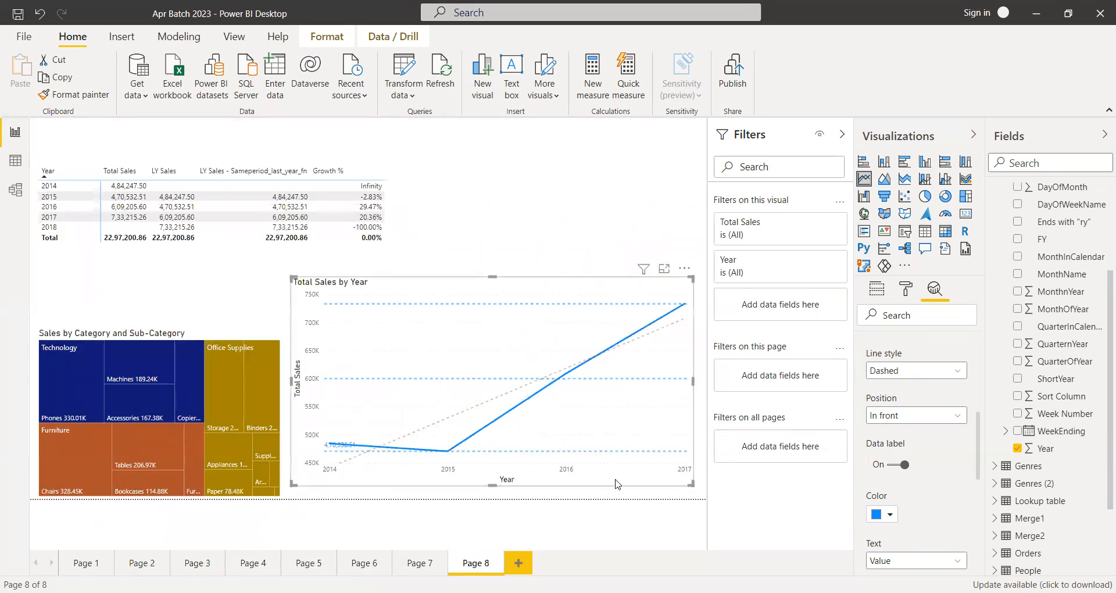
{"action": "scroll", "coordinate": [895, 430], "scroll_direction": "up", "scroll_amount": 5}
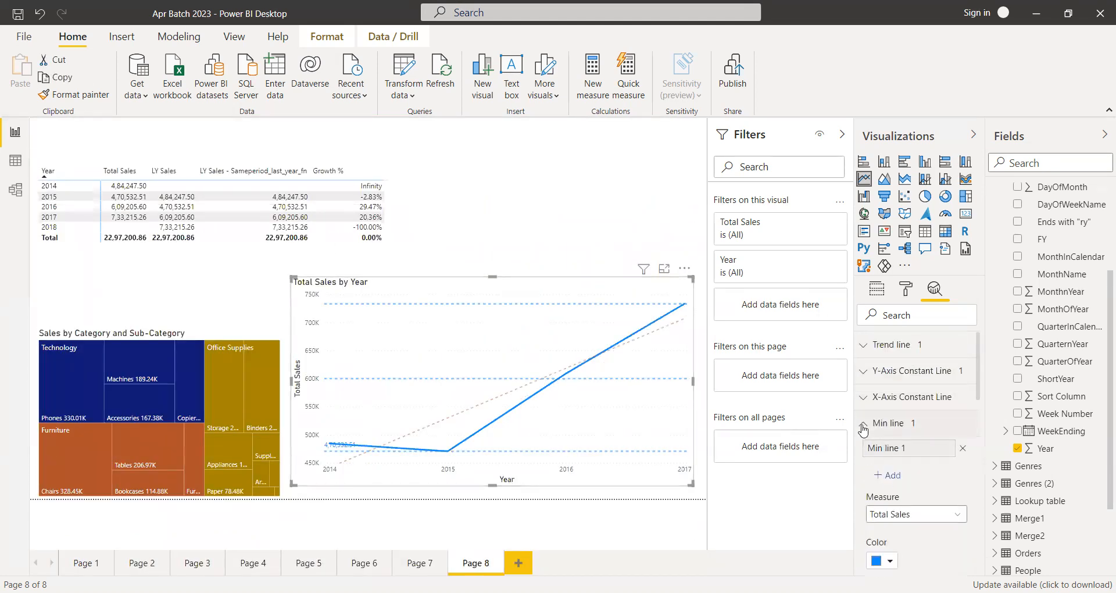
{"action": "left_click", "coordinate": [863, 429]}
- Add a forecast to the Total Sales by Year line chart
{"action": "scroll", "coordinate": [916, 516], "scroll_direction": "down", "scroll_amount": 1}
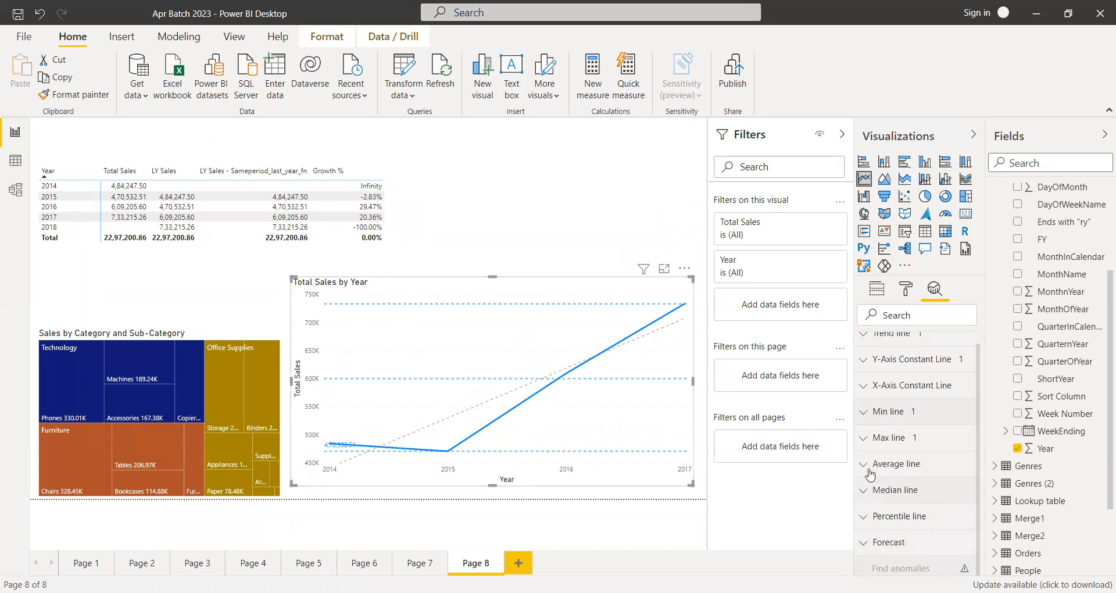
{"action": "scroll", "coordinate": [864, 450], "scroll_direction": "up", "scroll_amount": 1}
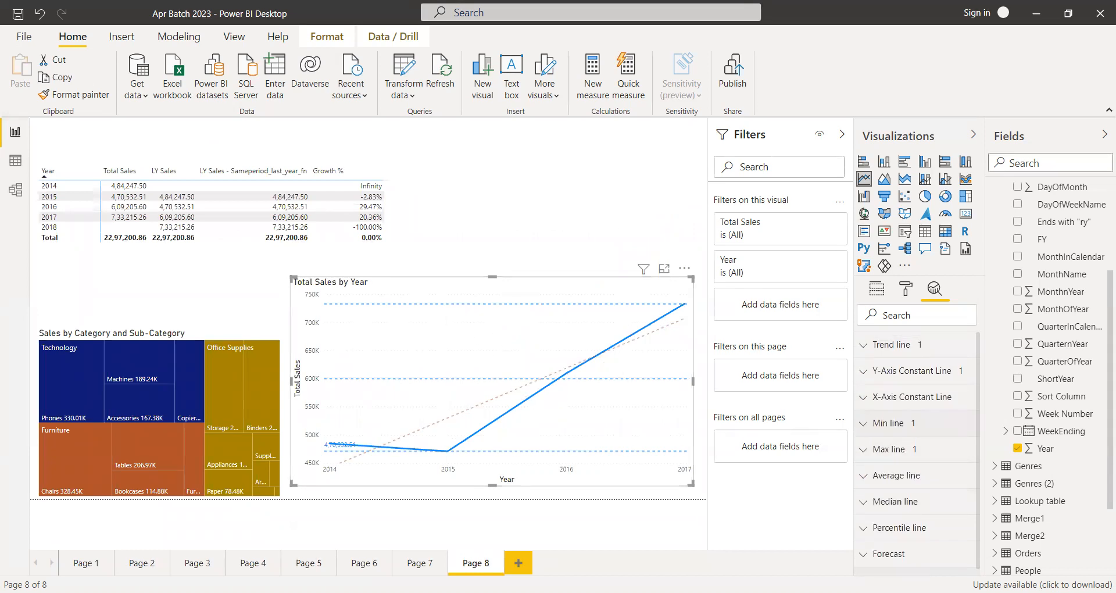
{"action": "left_click", "coordinate": [872, 553]}
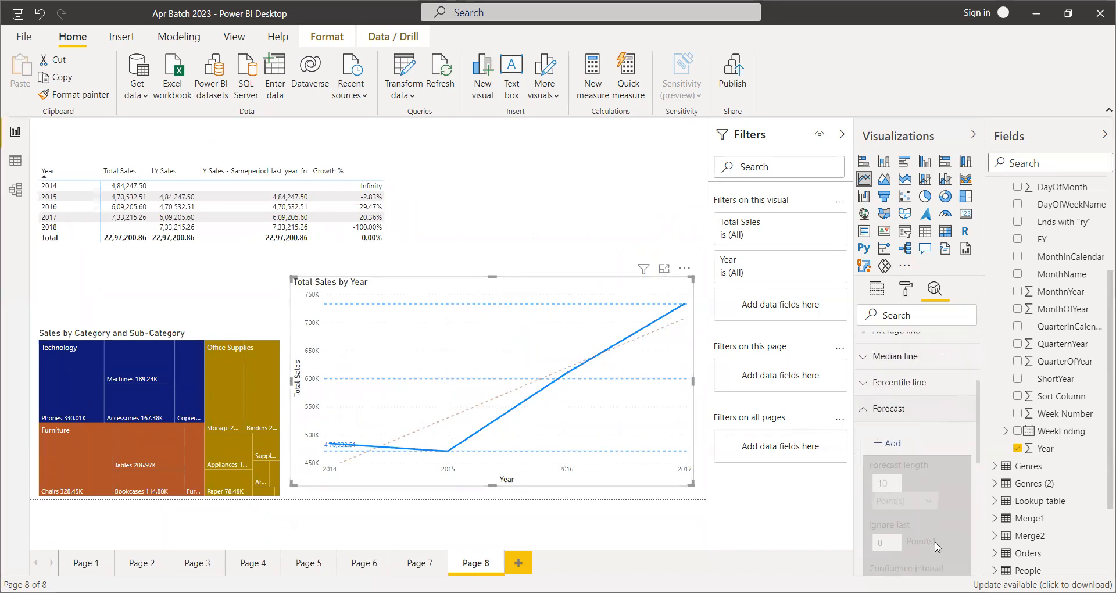
{"action": "left_click", "coordinate": [892, 443]}
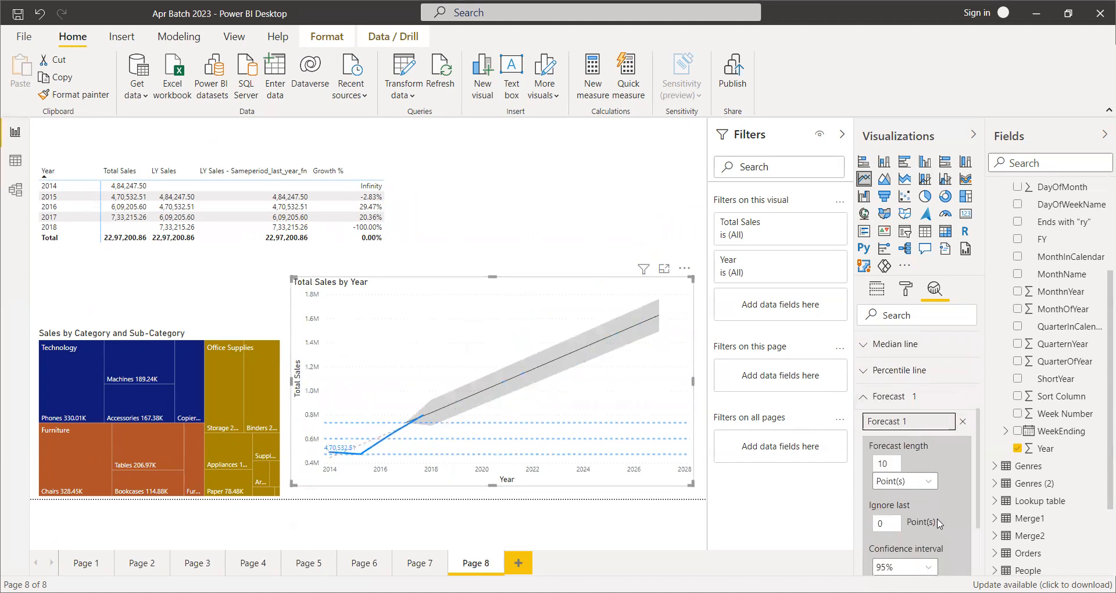
- Apply a 99% confidence interval and a seasonality of 2 points to the forecast
{"action": "scroll", "coordinate": [938, 523], "scroll_direction": "down", "scroll_amount": 2}
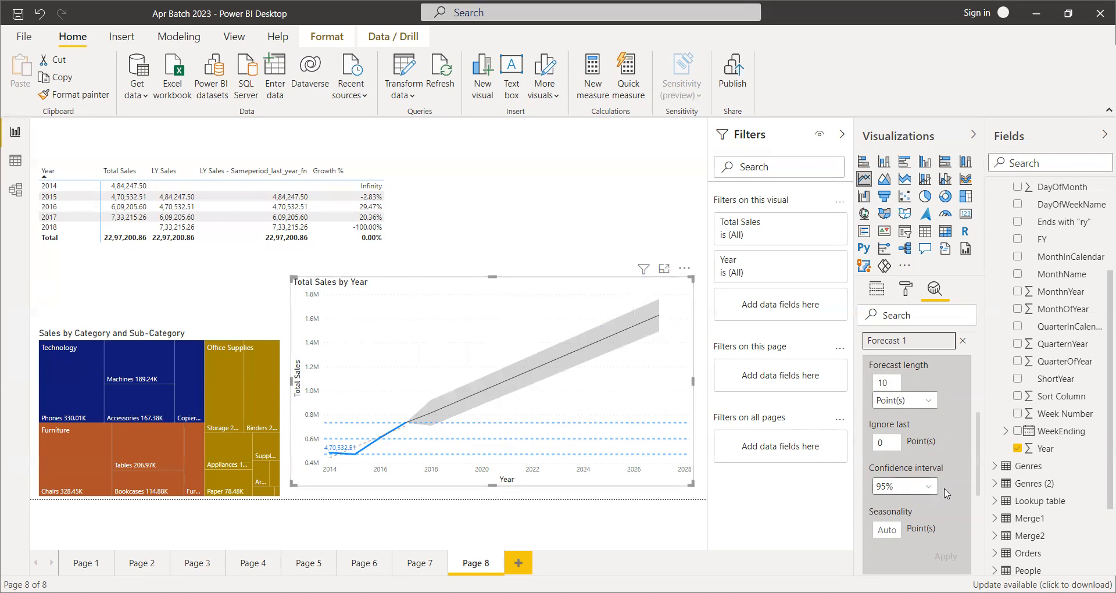
{"action": "left_click", "coordinate": [909, 489]}
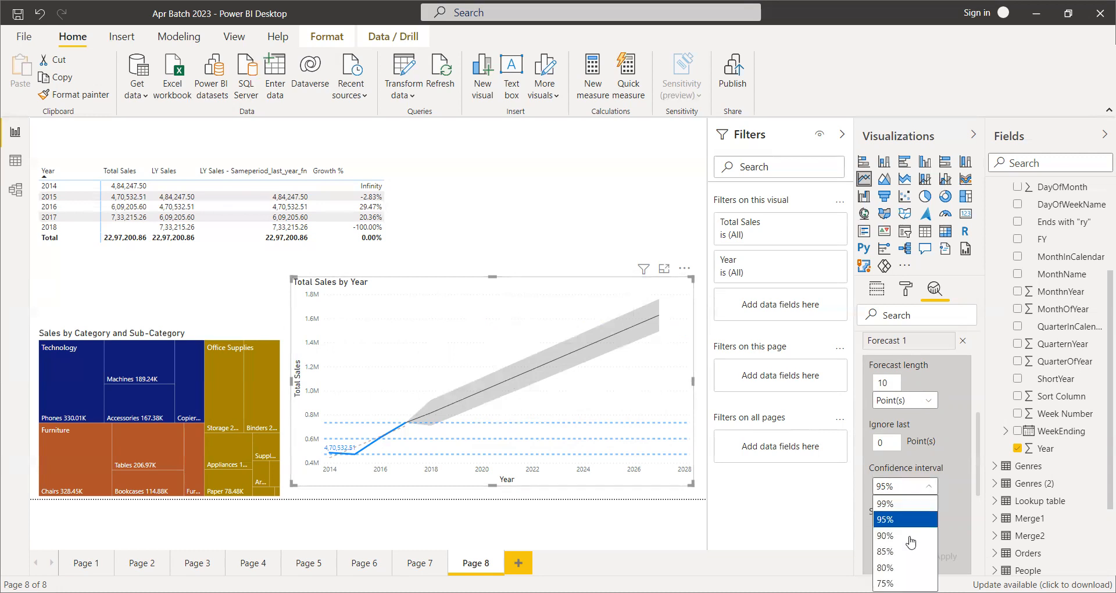
{"action": "left_click", "coordinate": [894, 504]}
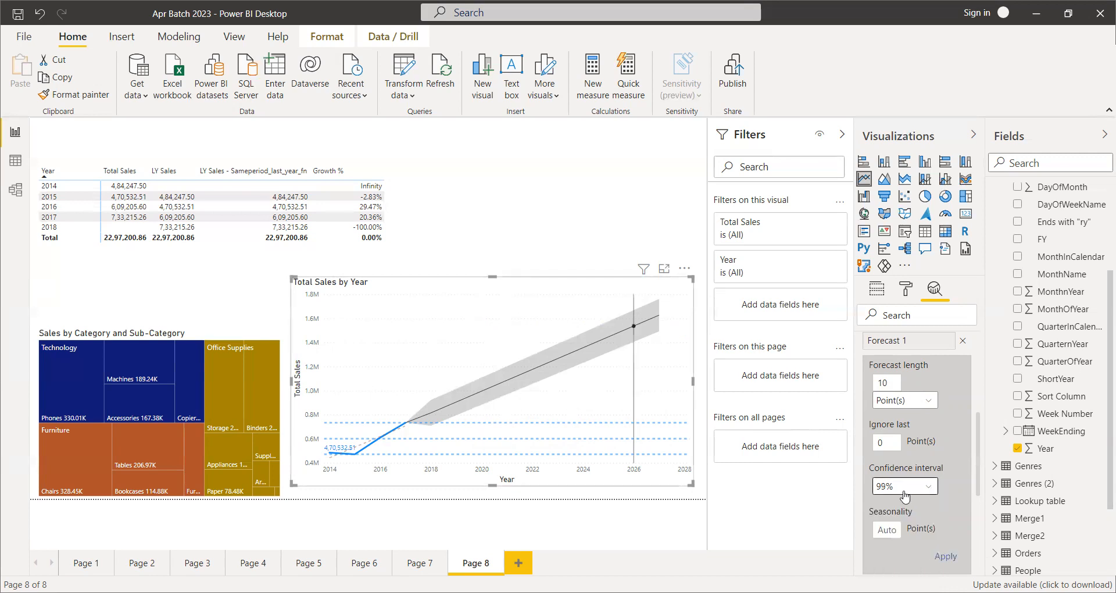
{"action": "left_click", "coordinate": [883, 530]}
{"action": "type", "text": "2"}
{"action": "left_click", "coordinate": [946, 556]}
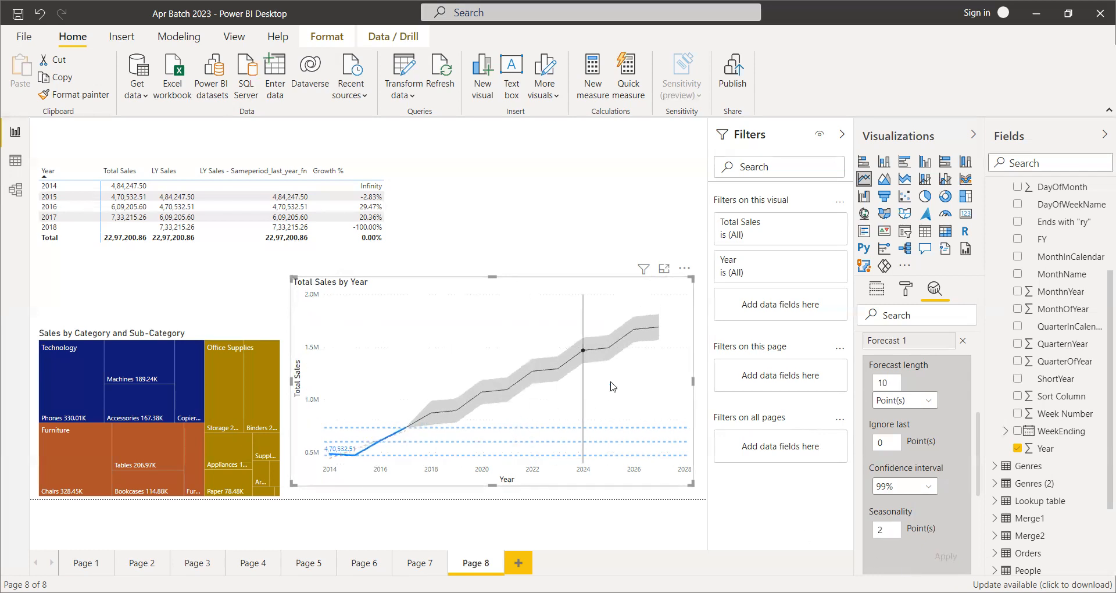
- Set the forecast's seasonality to 1 point and apply it
{"action": "left_click", "coordinate": [885, 530]}
{"action": "mouse_move", "coordinate": [423, 435]}
{"action": "key", "text": "BackSpace"}
{"action": "left_click", "coordinate": [951, 556]}
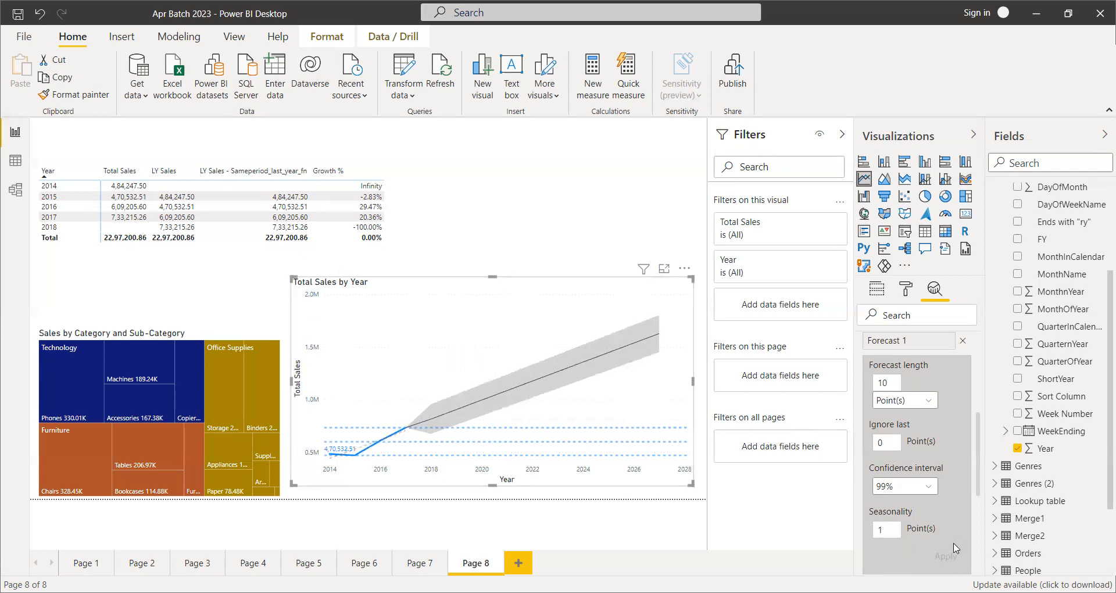
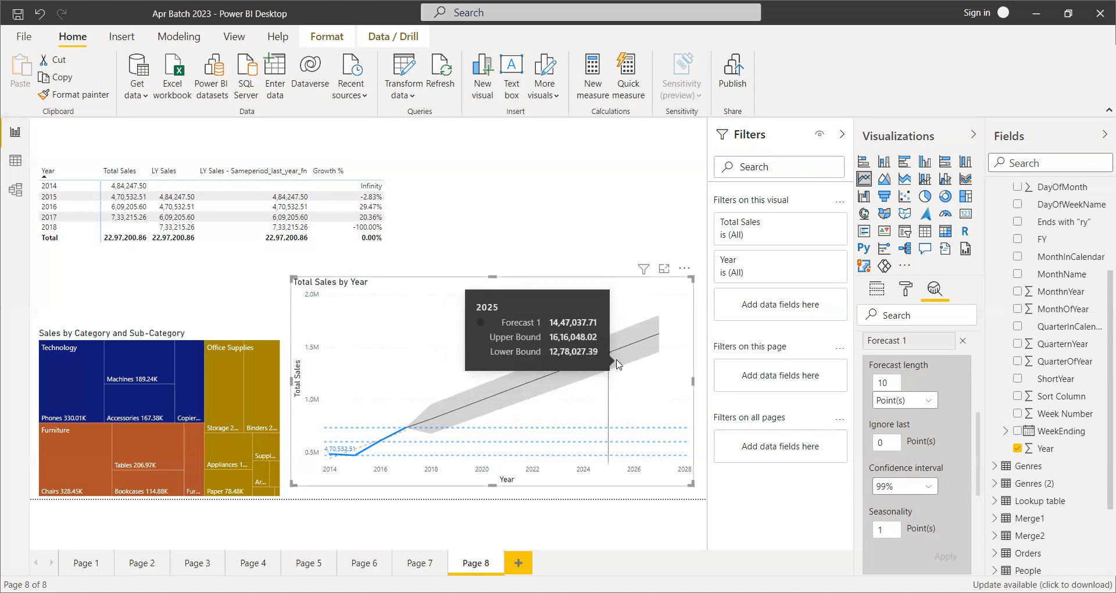
- Remove the forecast from the Total Sales by Year chart and collapse the forecast settings
{"action": "left_click", "coordinate": [964, 342]}
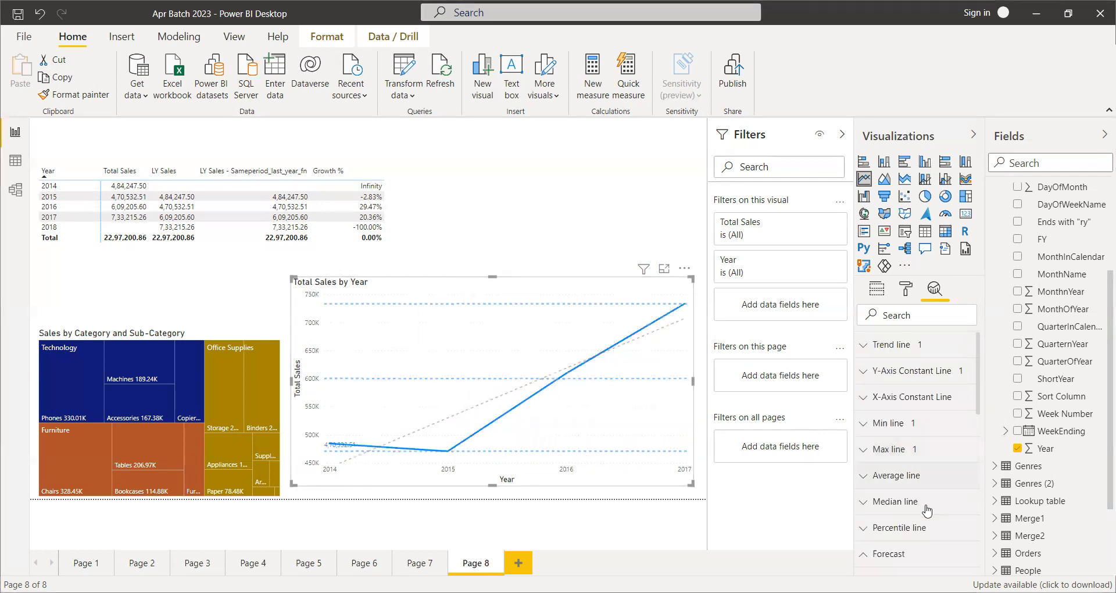
{"action": "scroll", "coordinate": [905, 480], "scroll_direction": "down", "scroll_amount": 5}
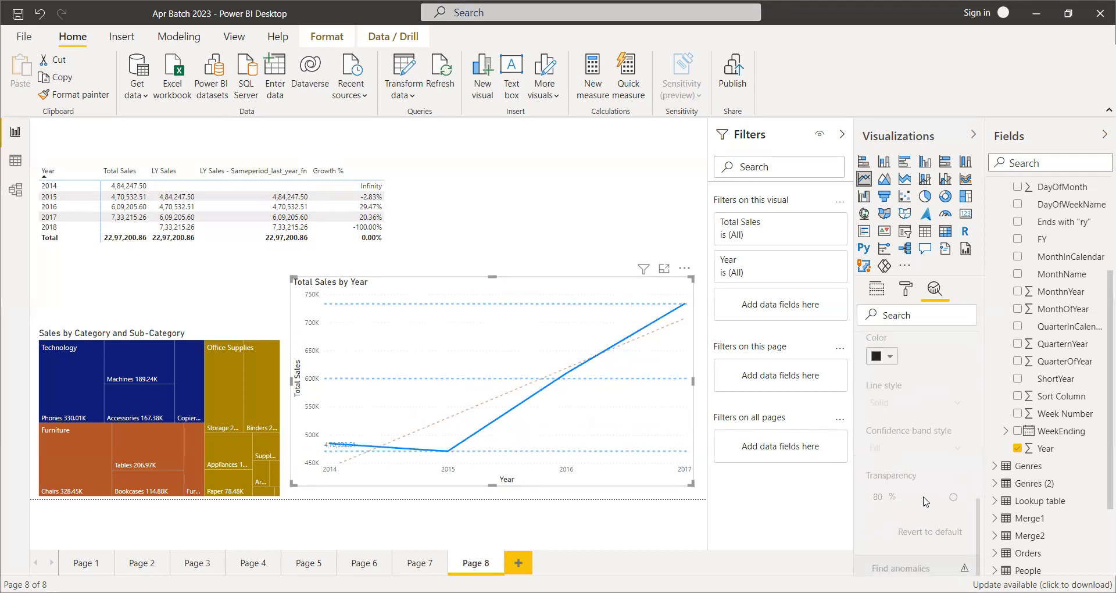
{"action": "scroll", "coordinate": [926, 501], "scroll_direction": "up", "scroll_amount": 4}
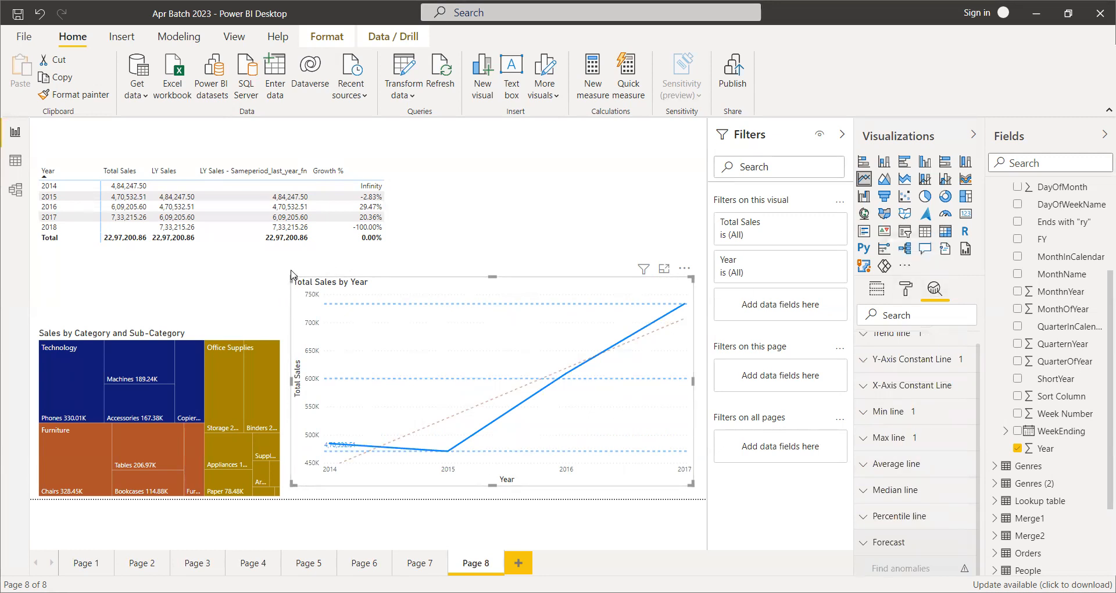
- Shrink the Total Sales by Year chart and shift it slightly left, and widen the frame of the yearly sales matrix
{"action": "left_click_drag", "start_coordinate": [293, 281], "coordinate": [376, 312]}
{"action": "left_click_drag", "start_coordinate": [531, 333], "coordinate": [504, 334]}
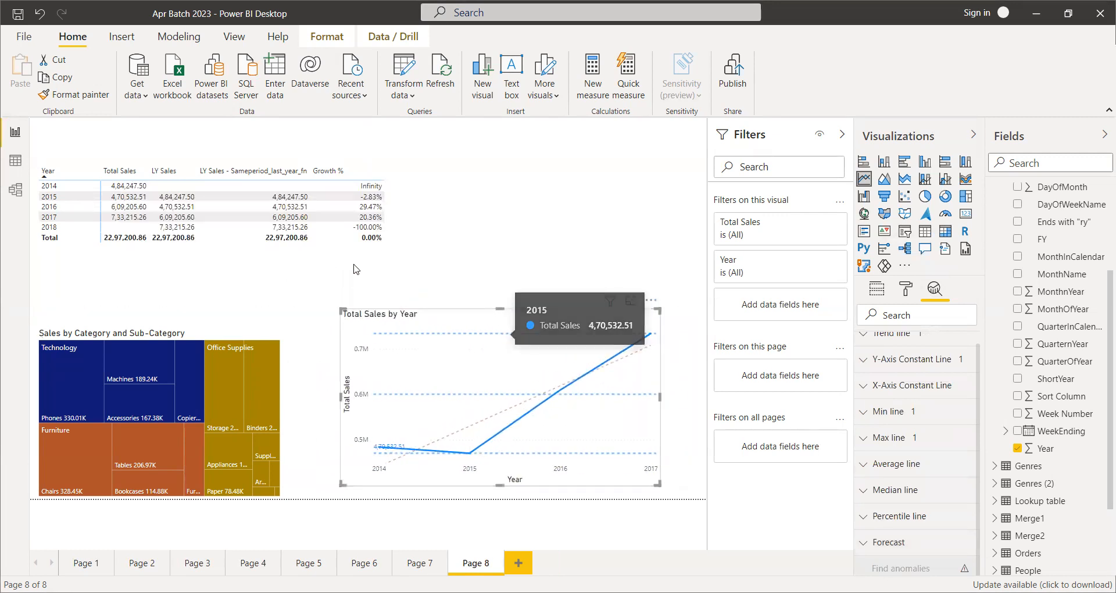
{"action": "left_click", "coordinate": [380, 268]}
{"action": "left_click", "coordinate": [396, 262]}
{"action": "left_click_drag", "start_coordinate": [393, 263], "coordinate": [472, 264]}
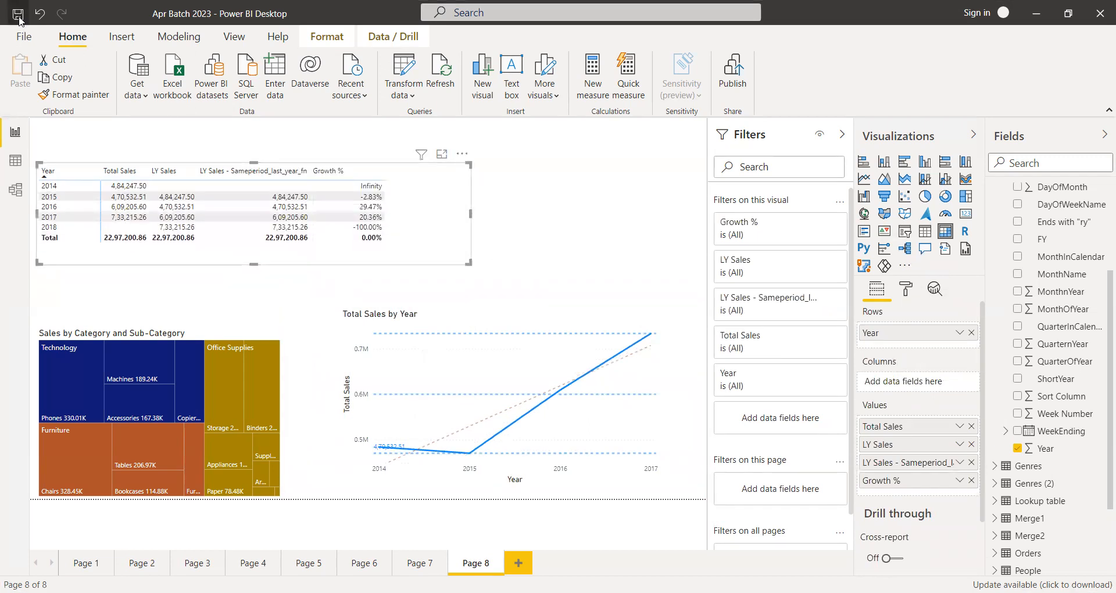
- Add a new report page and place an enlarged blank line chart on it
{"action": "left_click", "coordinate": [520, 563]}
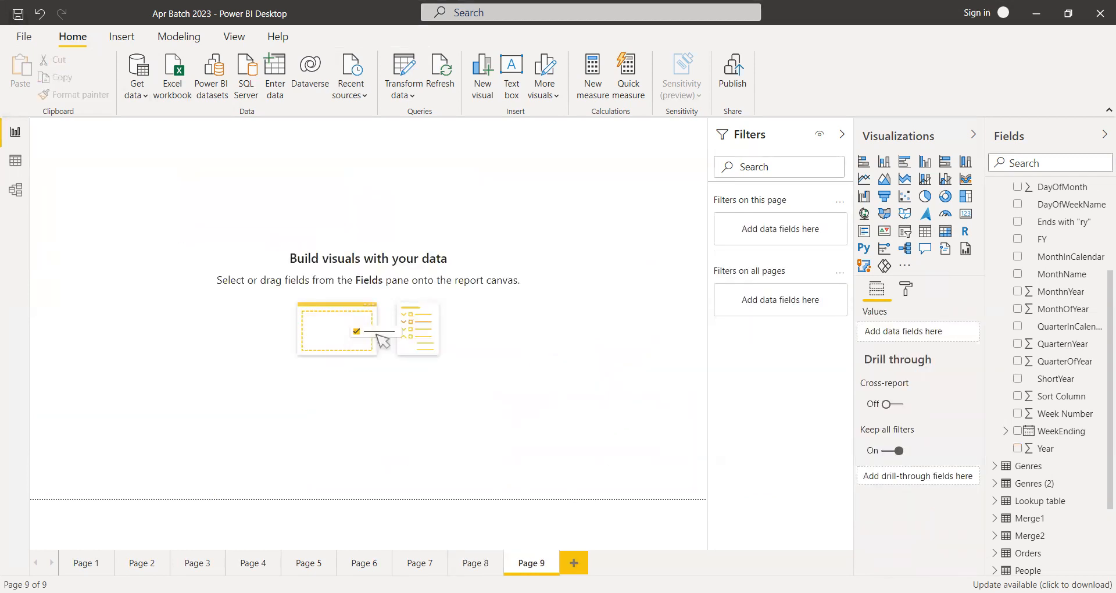
{"action": "left_click", "coordinate": [484, 566]}
{"action": "left_click", "coordinate": [531, 563]}
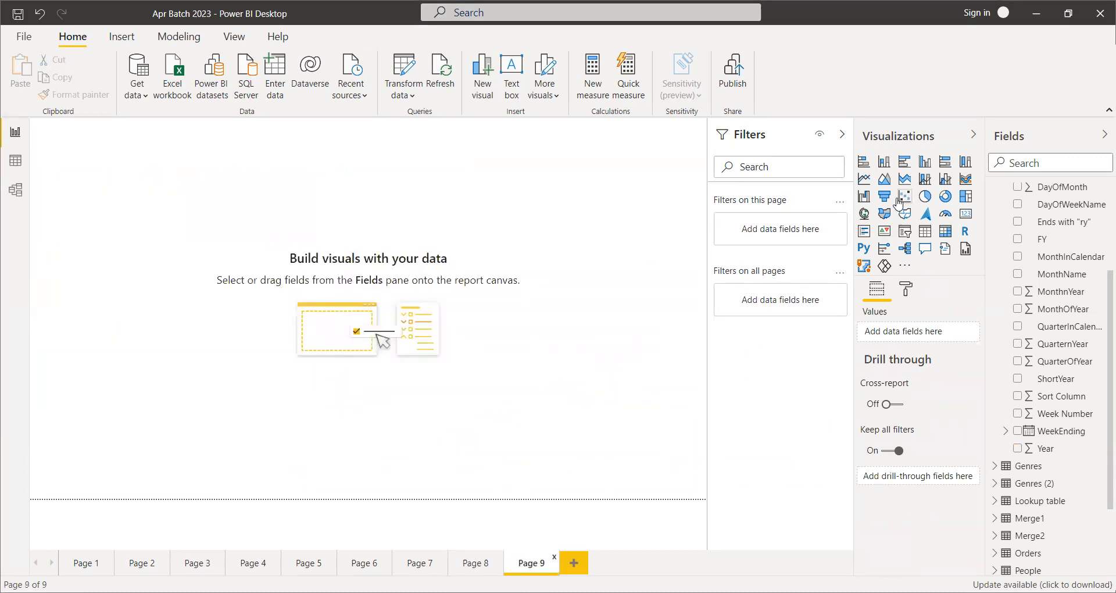
{"action": "left_click", "coordinate": [864, 179]}
{"action": "left_click_drag", "start_coordinate": [150, 214], "coordinate": [175, 322]}
{"action": "left_click_drag", "start_coordinate": [205, 372], "coordinate": [463, 465]}
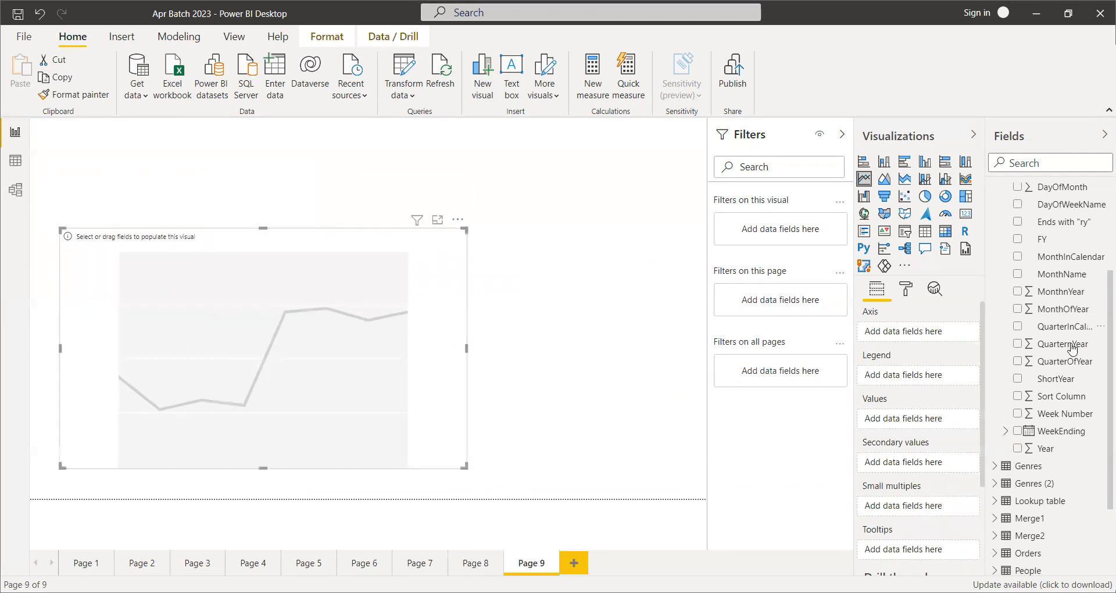
- Use the Total Sales measure as the new line chart's values and Year from Date Table as its axis
{"action": "scroll", "coordinate": [1070, 349], "scroll_direction": "up", "scroll_amount": 5}
{"action": "left_click", "coordinate": [998, 264]}
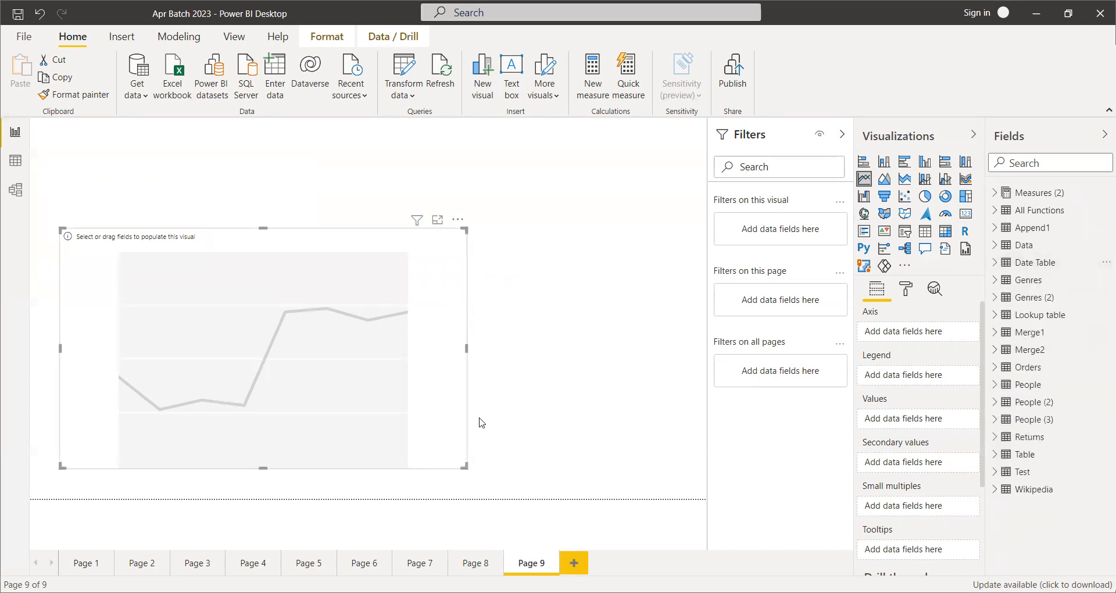
{"action": "left_click", "coordinate": [994, 193]}
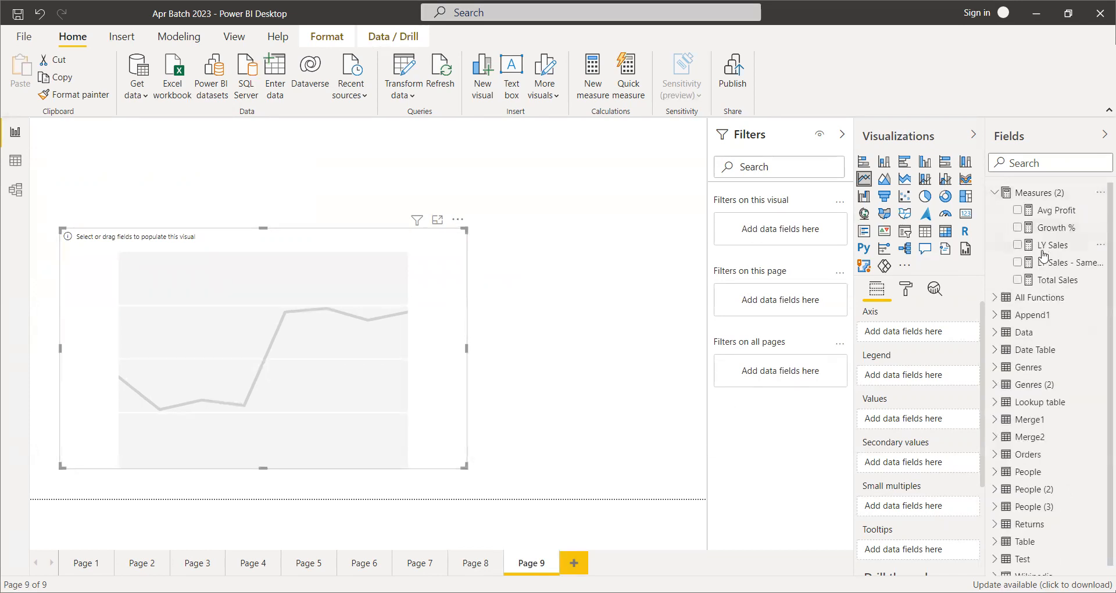
{"action": "left_click_drag", "start_coordinate": [1050, 279], "coordinate": [253, 420]}
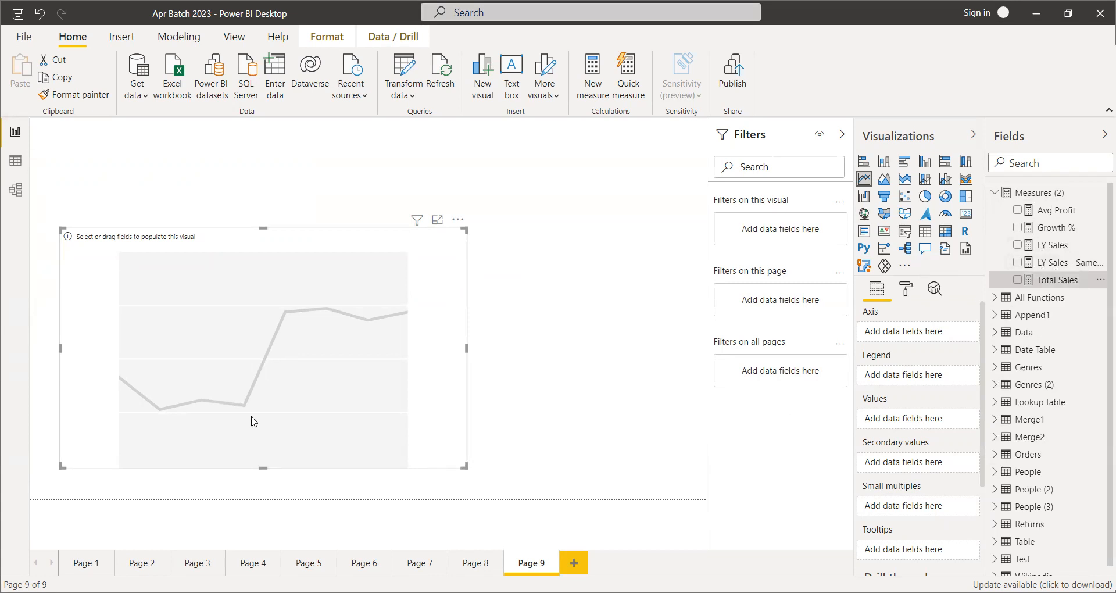
{"action": "left_click", "coordinate": [995, 192]}
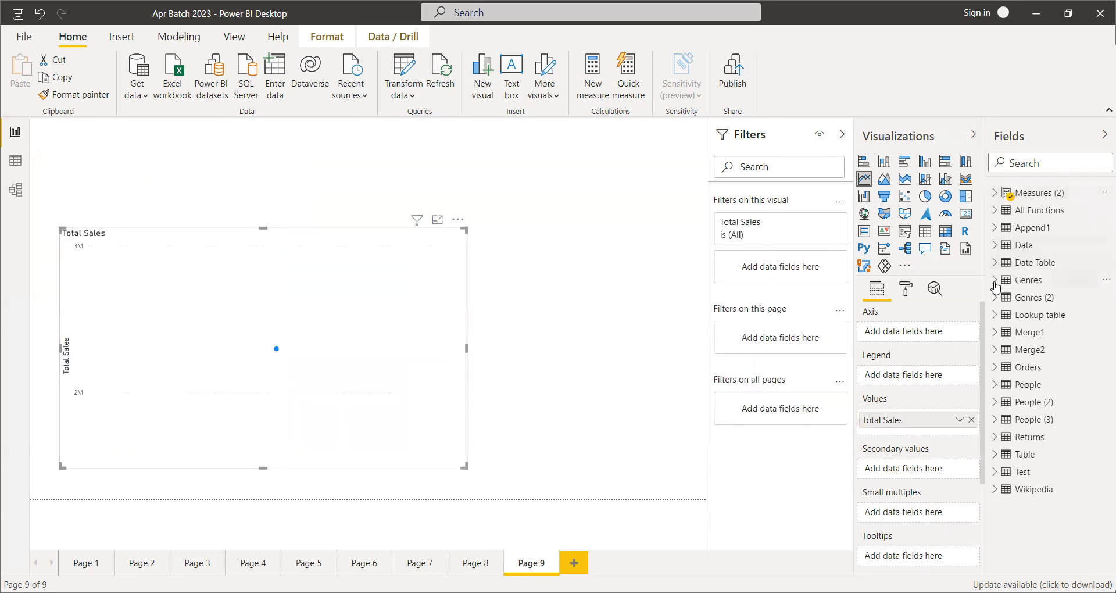
{"action": "left_click", "coordinate": [994, 262]}
{"action": "scroll", "coordinate": [1036, 504], "scroll_direction": "down", "scroll_amount": 5}
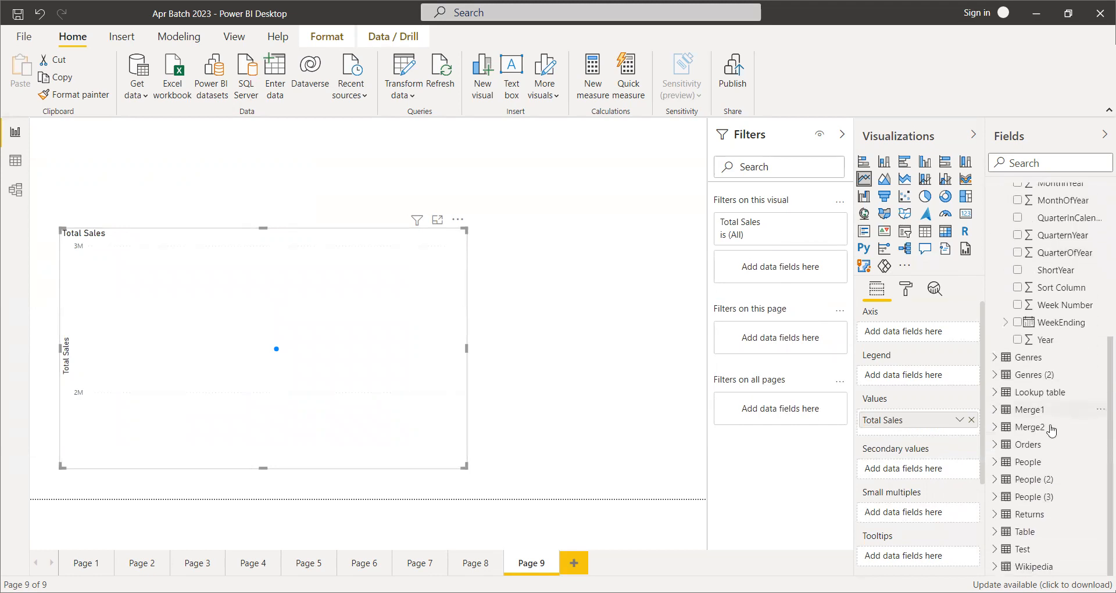
{"action": "left_click_drag", "start_coordinate": [1046, 340], "coordinate": [910, 333]}
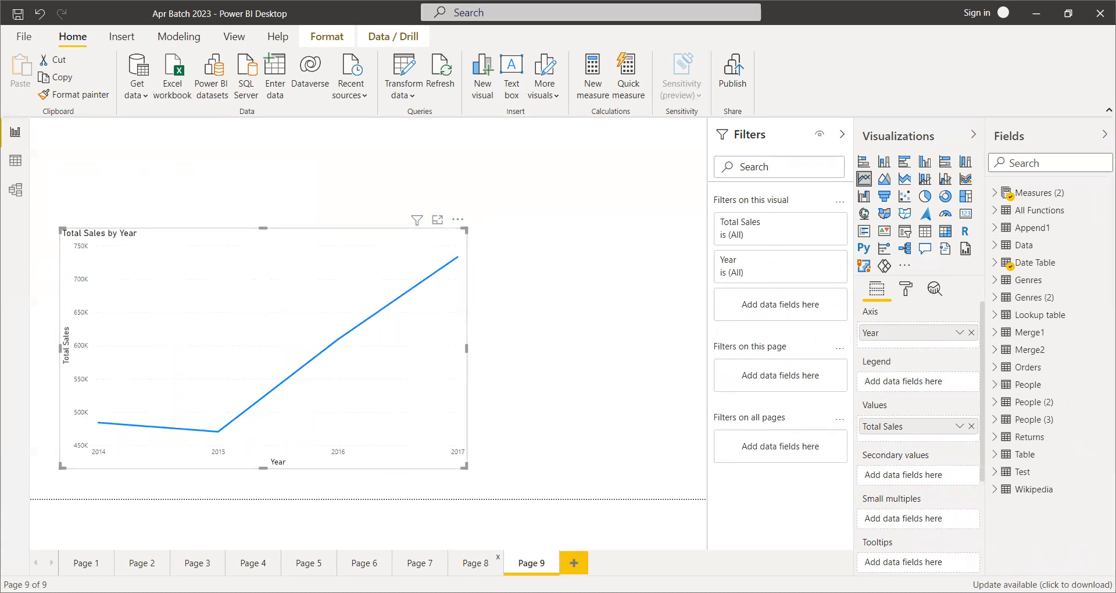
- Compare with the line chart on Page 8, then return to Page 9 and select its Total Sales by Year chart
{"action": "left_click", "coordinate": [476, 563]}
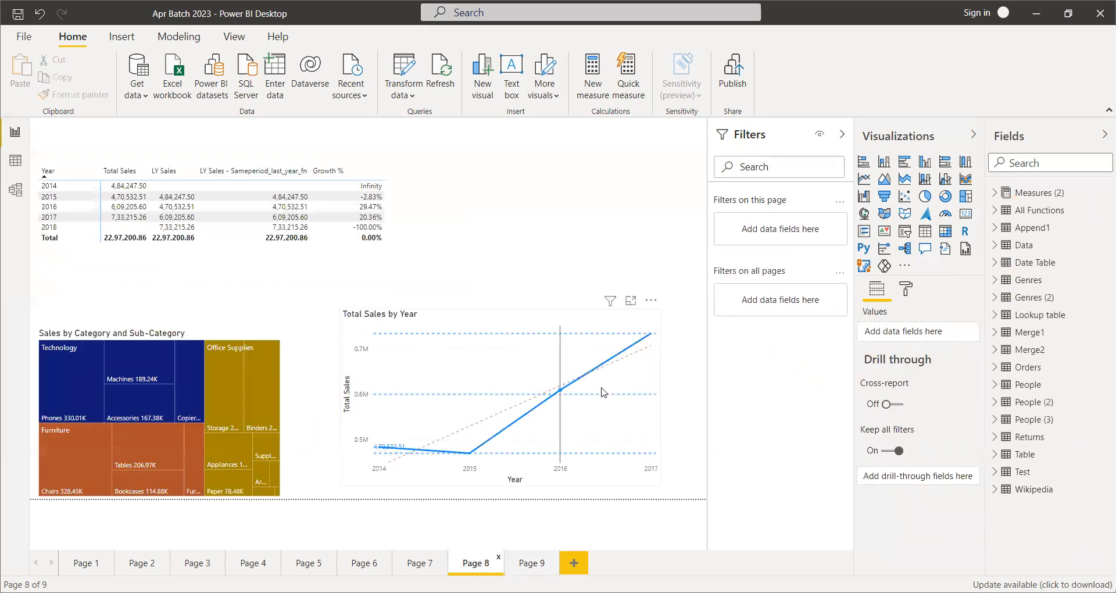
{"action": "left_click", "coordinate": [519, 564]}
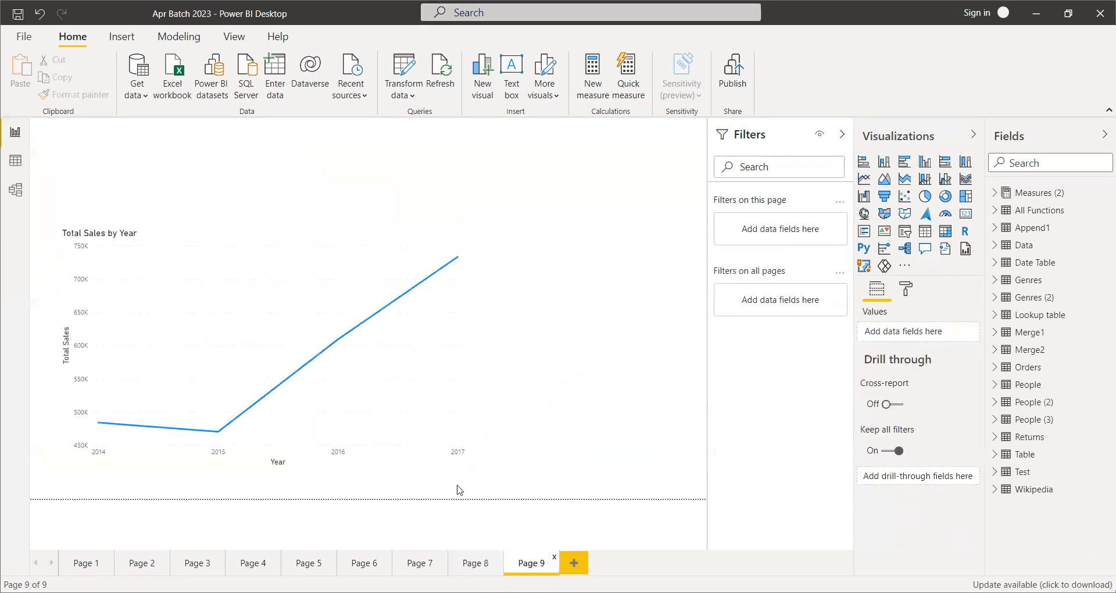
{"action": "left_click", "coordinate": [468, 397]}
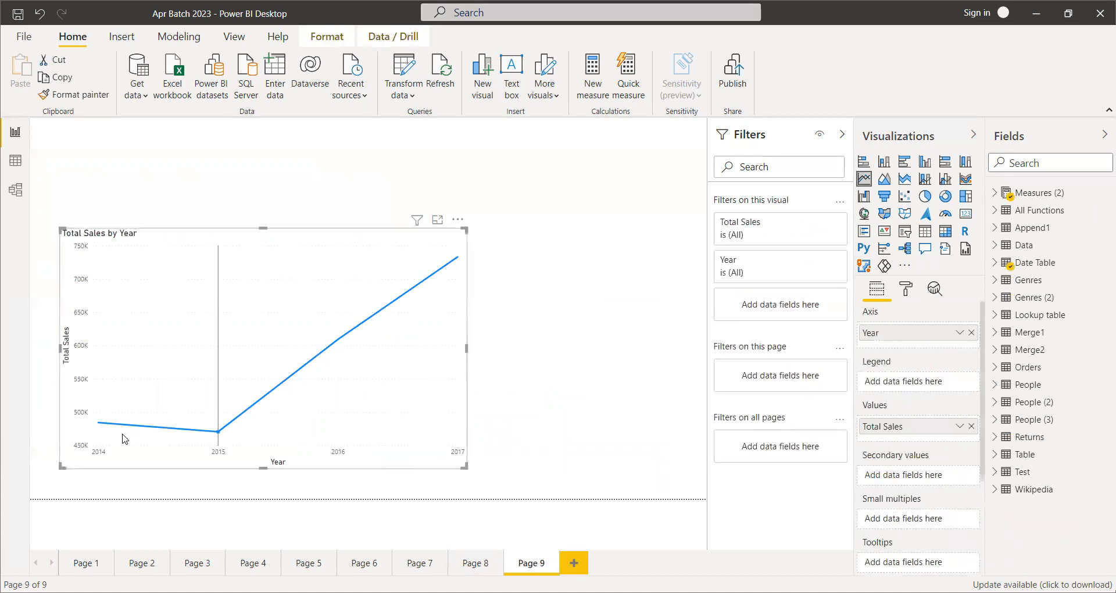
- Make the Total Sales by Year line chart on Page 9 slightly shorter and wider
{"action": "mouse_move", "coordinate": [239, 409]}
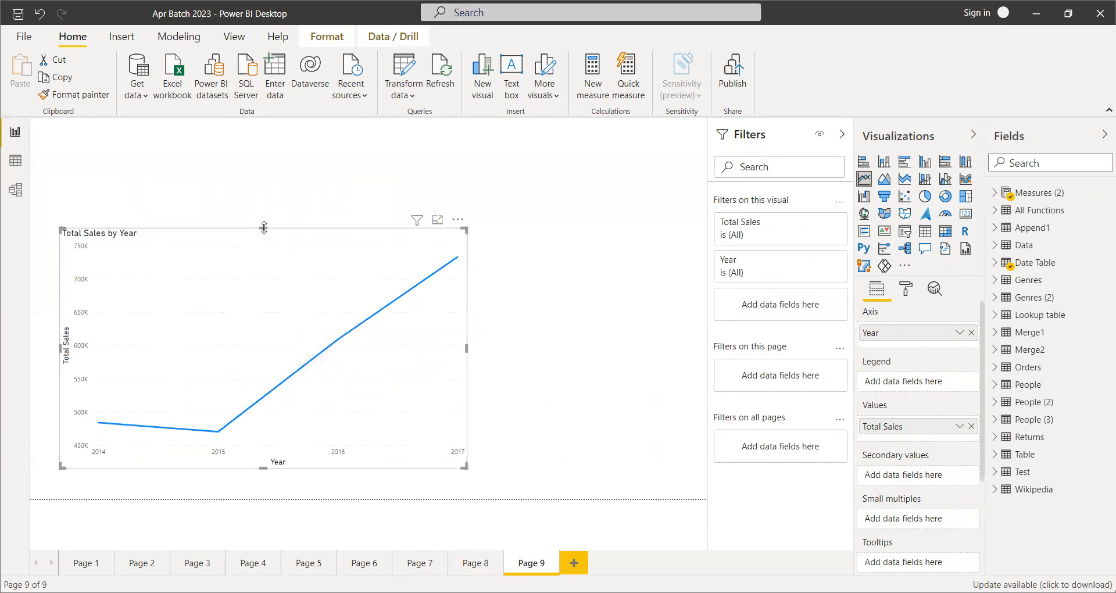
{"action": "left_click_drag", "start_coordinate": [263, 228], "coordinate": [265, 249]}
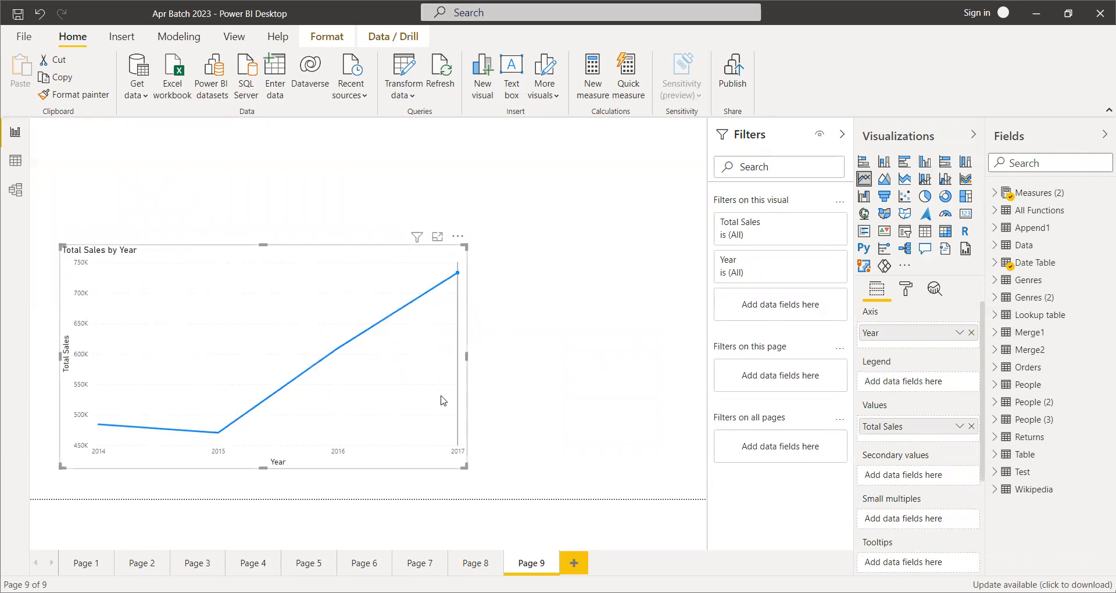
{"action": "mouse_move", "coordinate": [441, 396]}
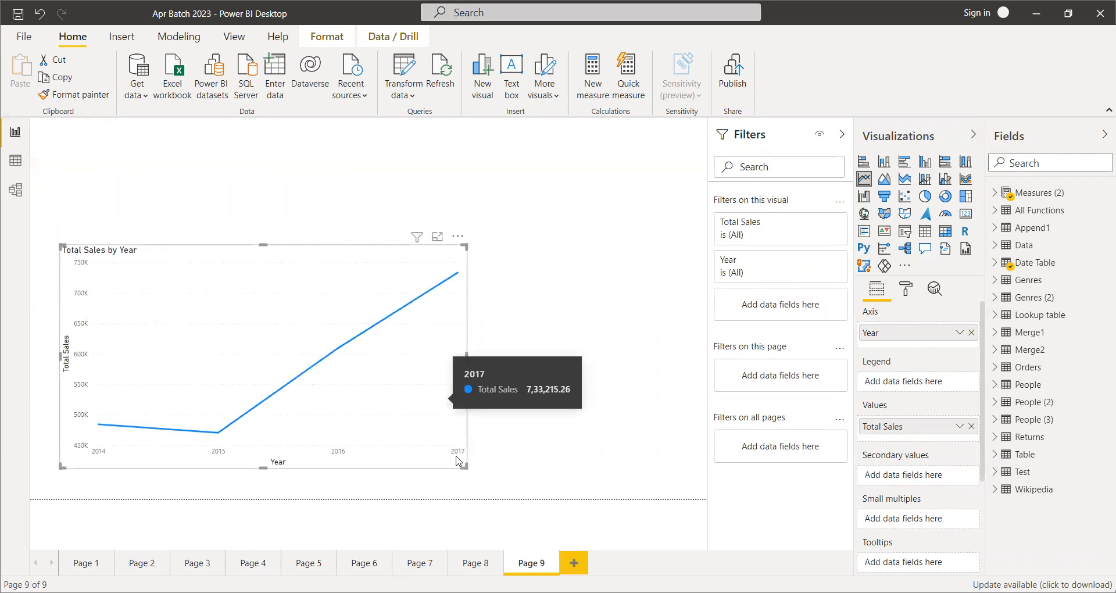
{"action": "left_click_drag", "start_coordinate": [465, 467], "coordinate": [491, 461]}
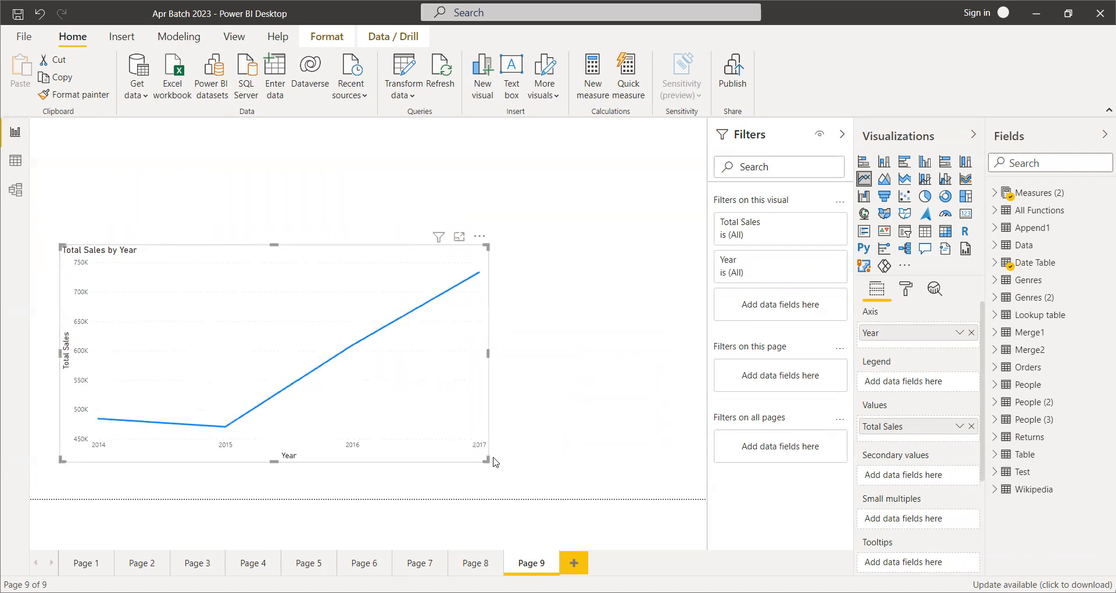
- Create a measure in the Measures (2) table with the formula Target = [Total Sales]+[Total Sales]*.2
{"action": "left_click", "coordinate": [995, 195]}
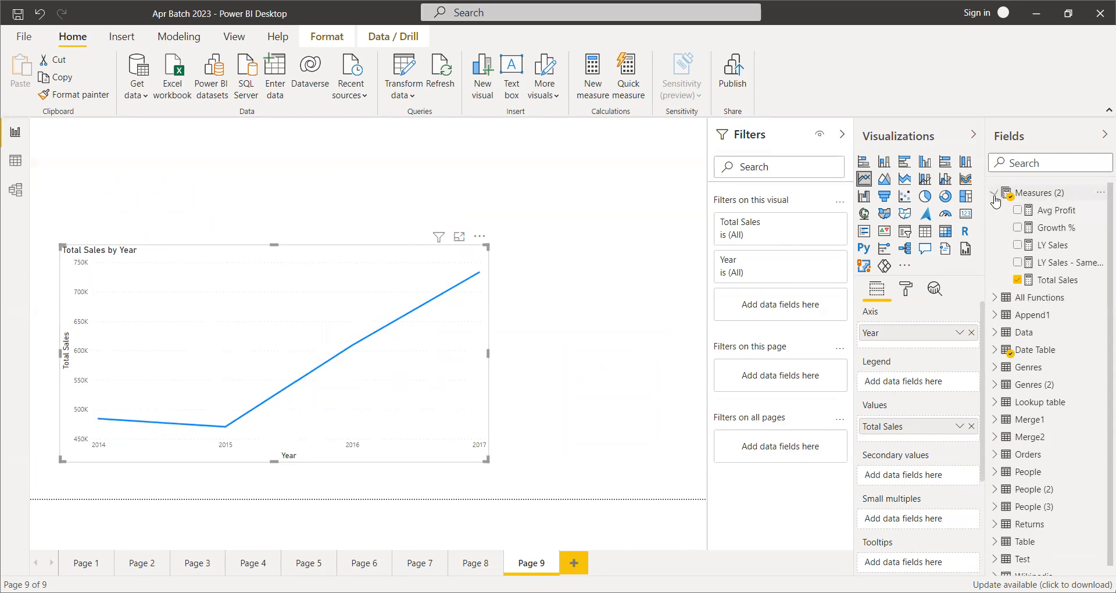
{"action": "left_click", "coordinate": [1056, 280]}
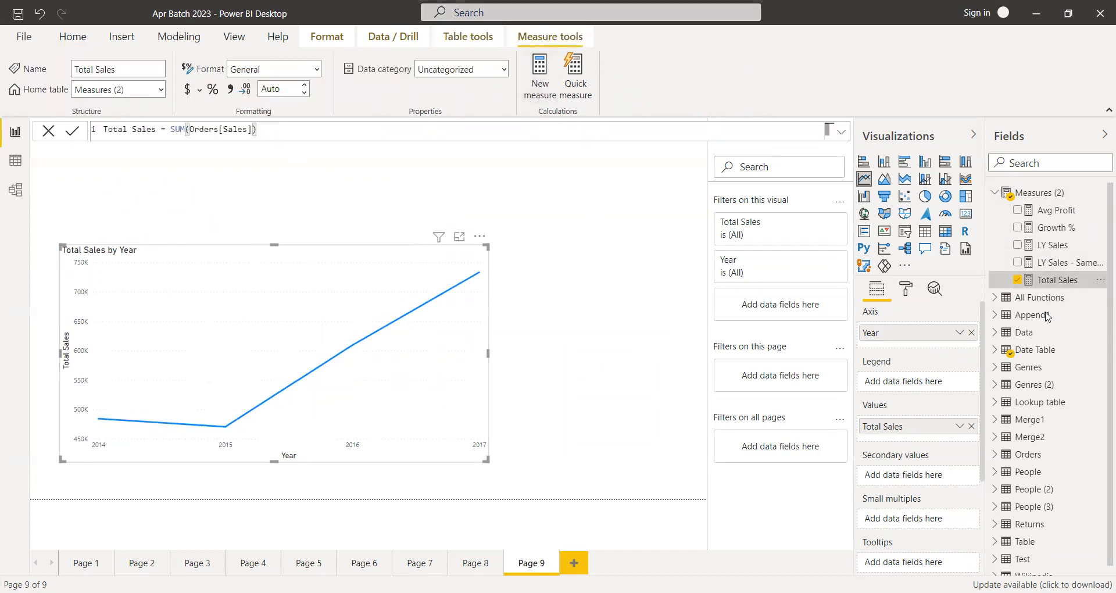
{"action": "type", "text": "Target"}
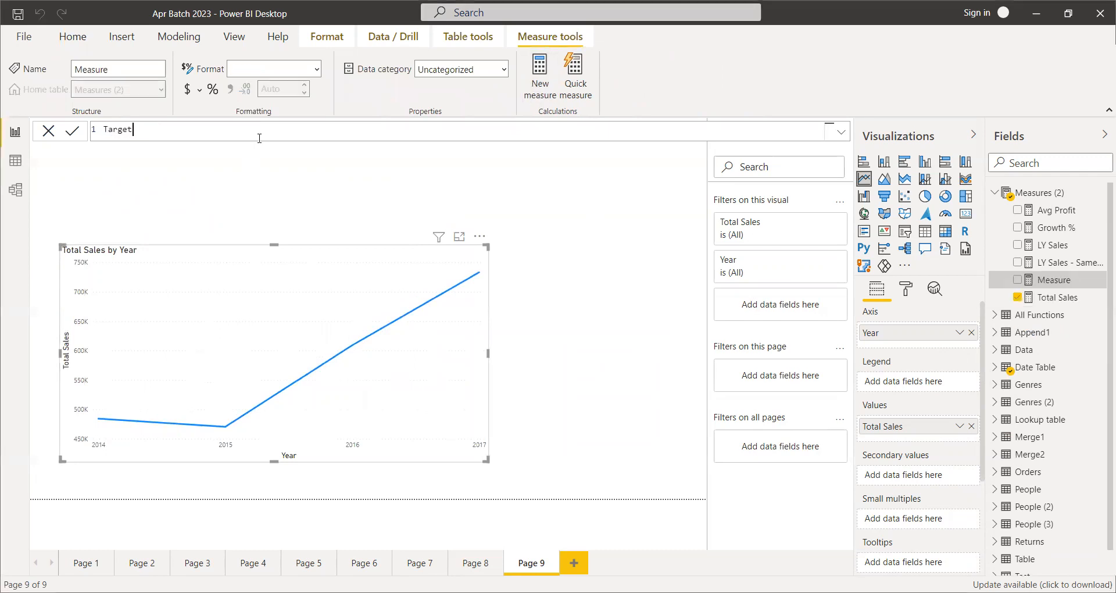
{"action": "type", "text": " = [Total Sales]"}
{"action": "key", "text": "Tab"}
{"action": "type", "text": "*"}
{"action": "key", "text": "BackSpace"}
{"action": "type", "text": "+total"}
{"action": "key", "text": "Tab"}
{"action": "type", "text": "*"}
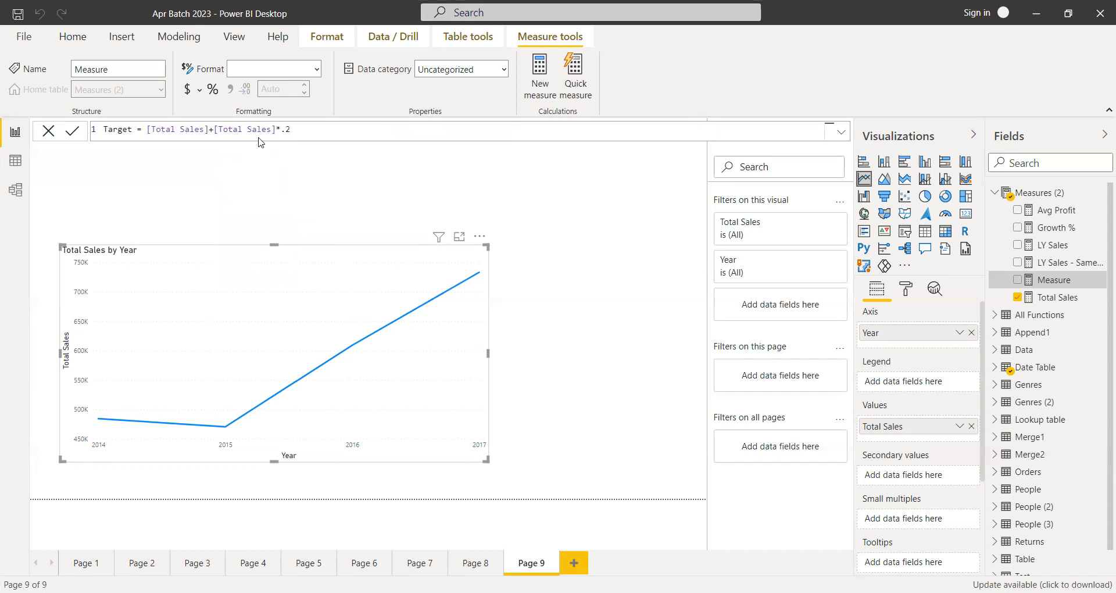
{"action": "key", "text": "Return"}
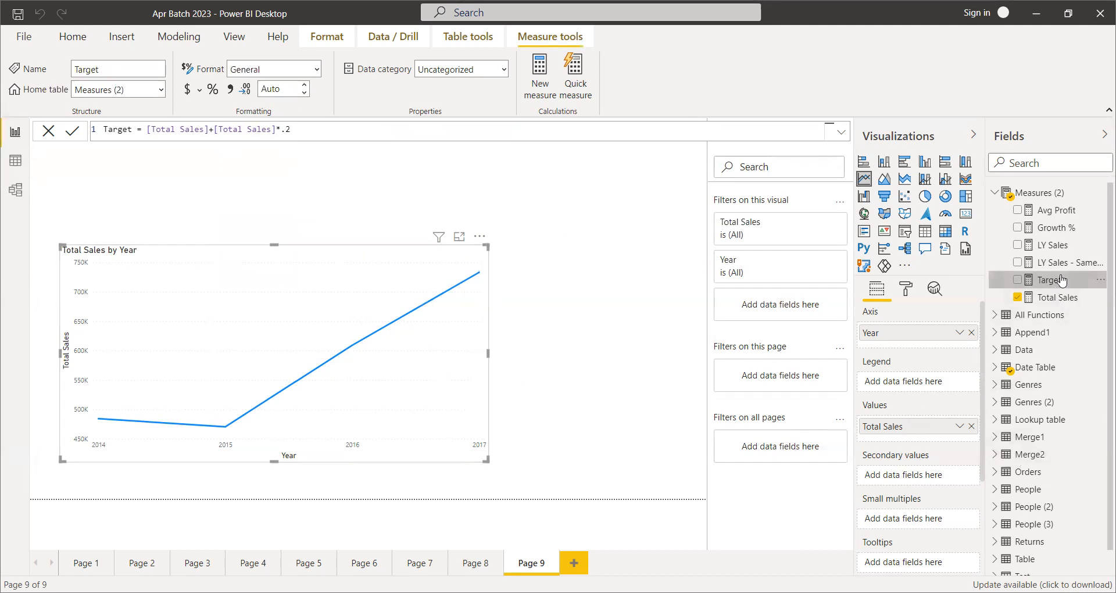
- Add the Target measure as the line chart's secondary values and compare both lines at individual years
{"action": "left_click_drag", "start_coordinate": [1061, 281], "coordinate": [923, 477]}
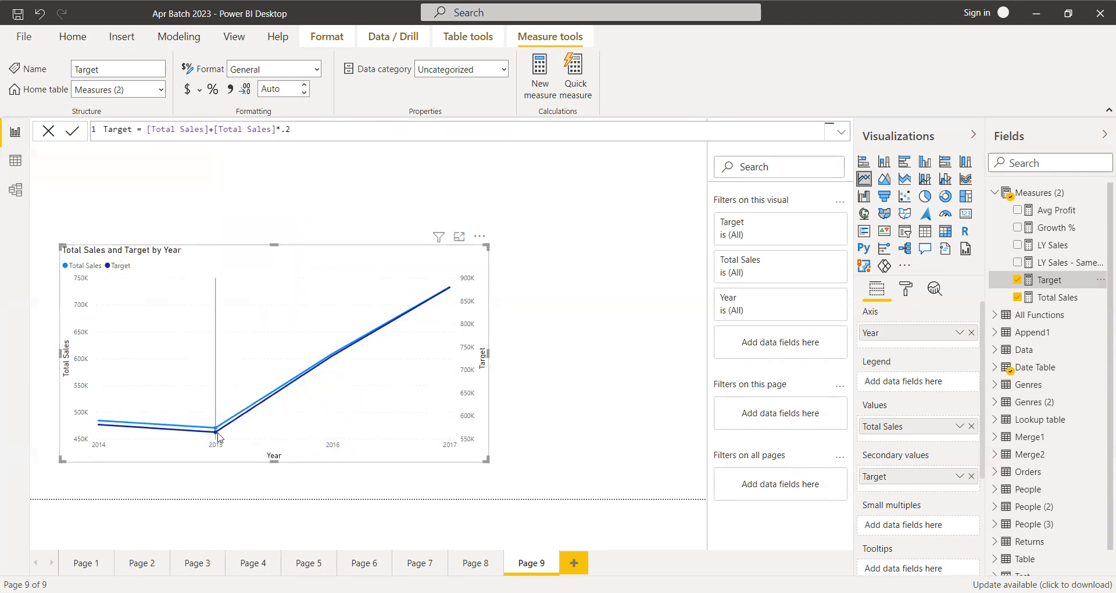
{"action": "mouse_move", "coordinate": [218, 438]}
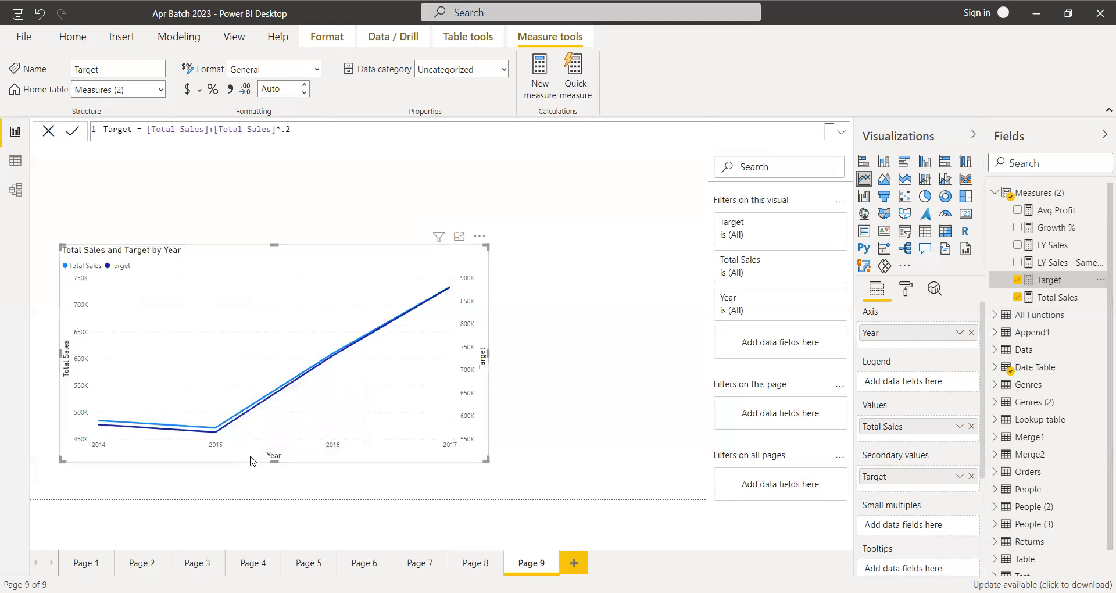
{"action": "mouse_move", "coordinate": [332, 365]}
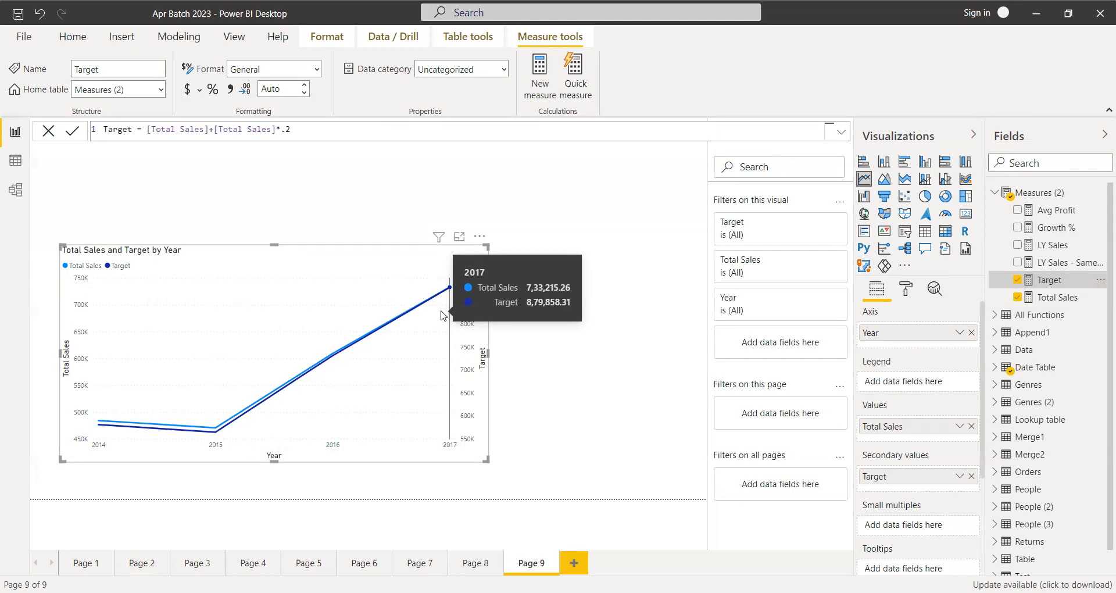
- Shift the Total Sales and Target by Year chart slightly left and reduce its height a little
{"action": "left_click_drag", "start_coordinate": [274, 245], "coordinate": [266, 376]}
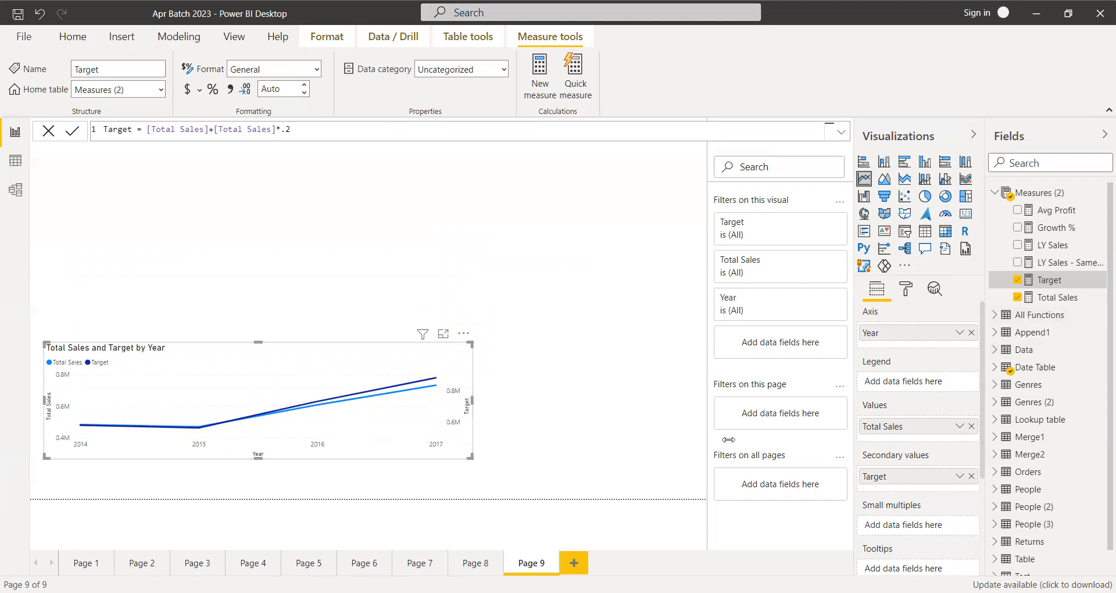
{"action": "left_click_drag", "start_coordinate": [259, 342], "coordinate": [253, 249]}
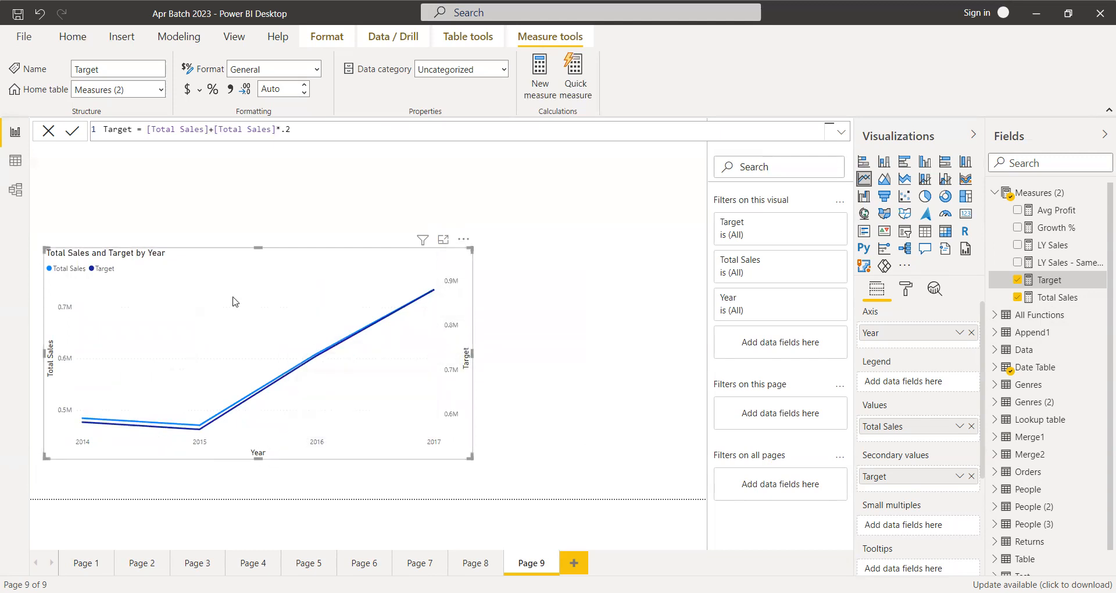
{"action": "left_click_drag", "start_coordinate": [257, 249], "coordinate": [260, 260]}
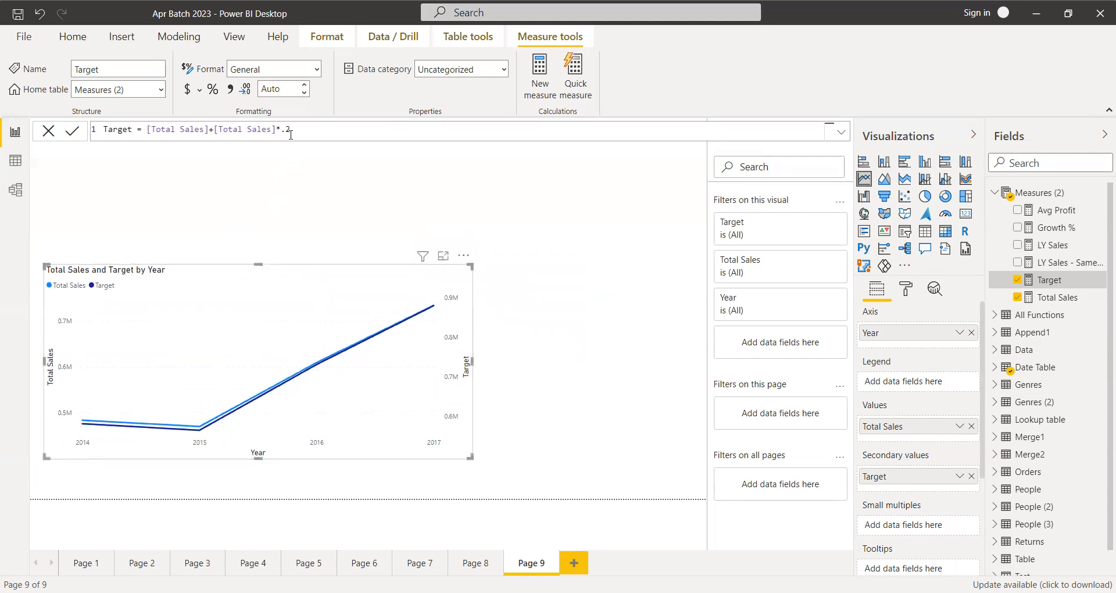
- Review the .2 factor in the Target measure's formula
{"action": "left_click_drag", "start_coordinate": [291, 133], "coordinate": [283, 131]}
{"action": "left_click", "coordinate": [324, 164]}
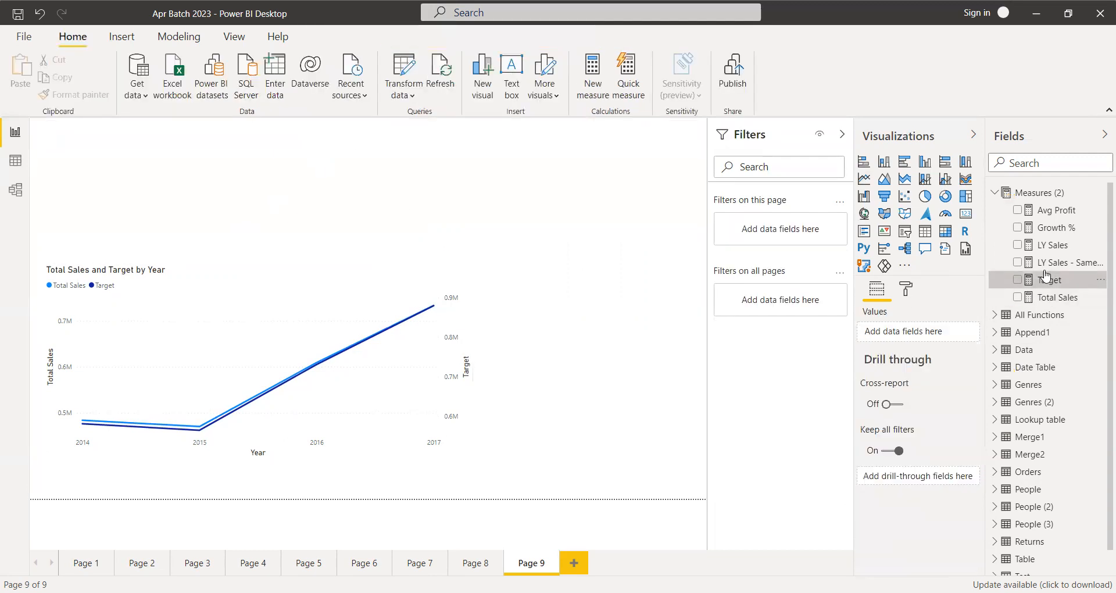
{"action": "left_click", "coordinate": [1044, 280]}
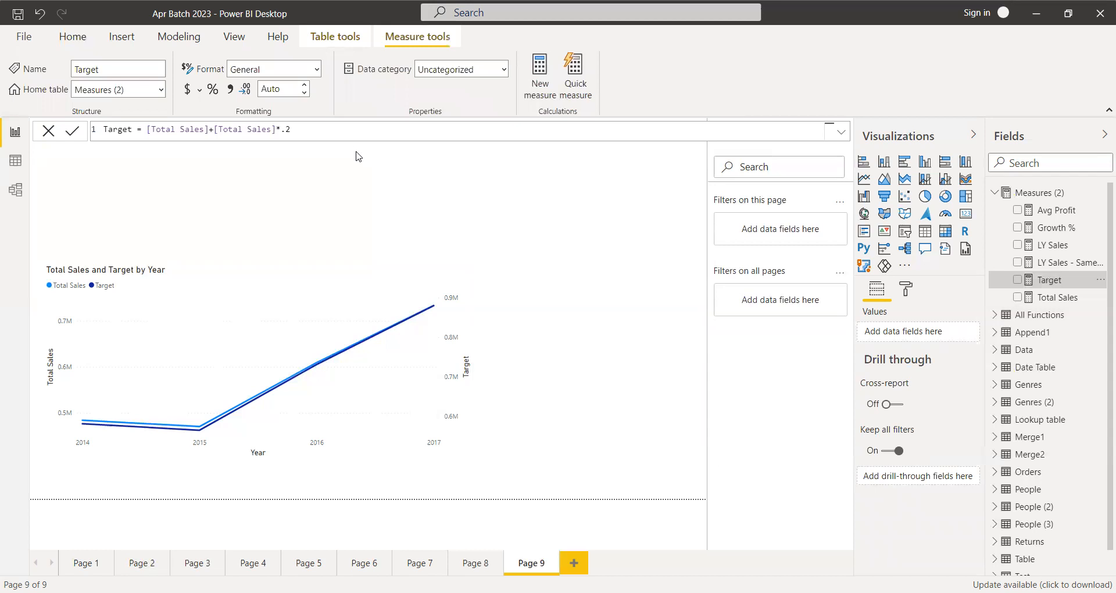
- Start a new what-if parameter named Percent with the Decimal number data type
{"action": "left_click", "coordinate": [70, 37]}
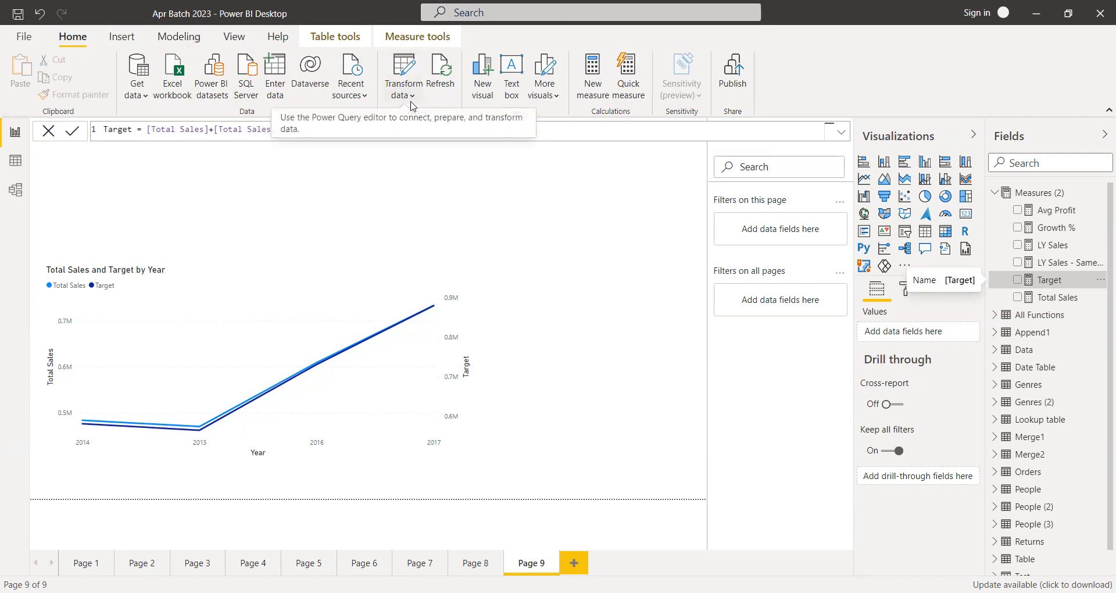
{"action": "left_click", "coordinate": [122, 36]}
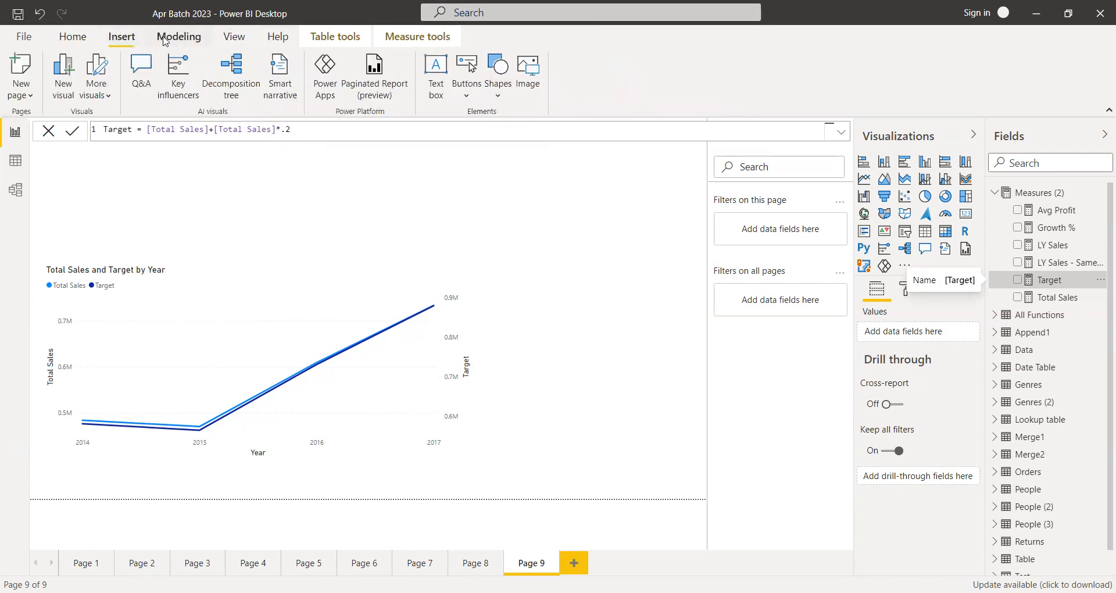
{"action": "left_click", "coordinate": [174, 37]}
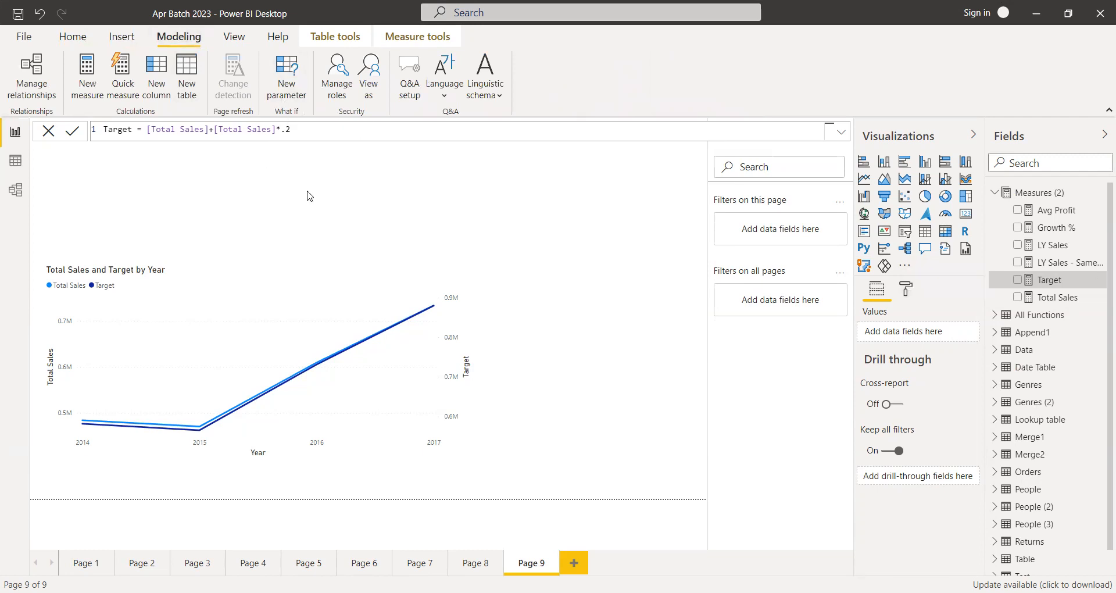
{"action": "double_click", "coordinate": [445, 221]}
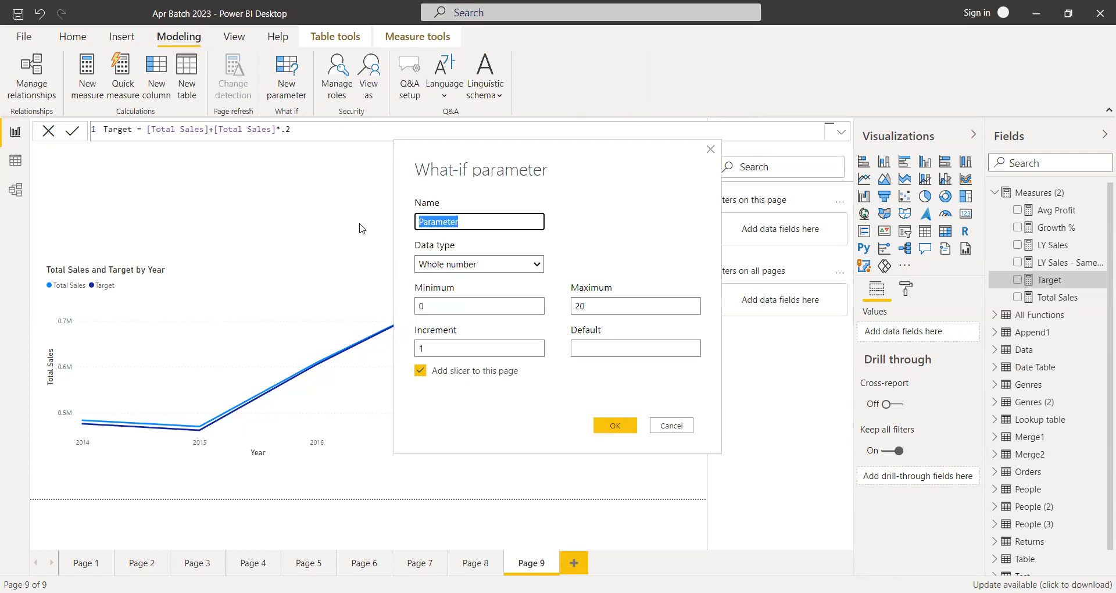
{"action": "type", "text": "Per"}
{"action": "left_click", "coordinate": [451, 268]}
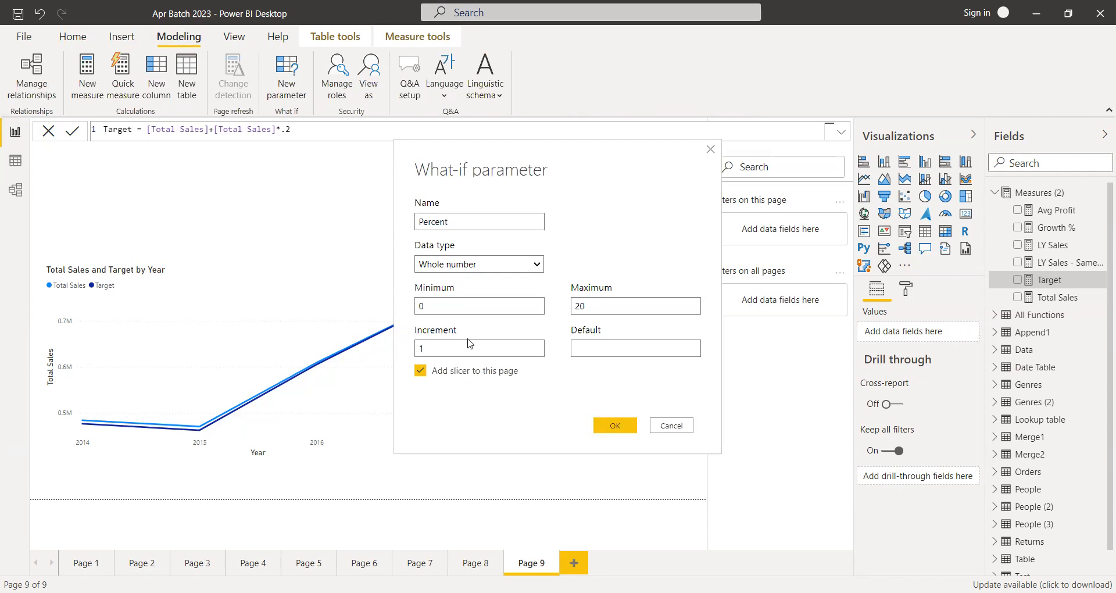
{"action": "left_click", "coordinate": [459, 295]}
- Create the Percent parameter with minimum 0.1, maximum 1, increment 0.1 and default 0.1, including a slicer on this page
{"action": "left_click", "coordinate": [460, 311]}
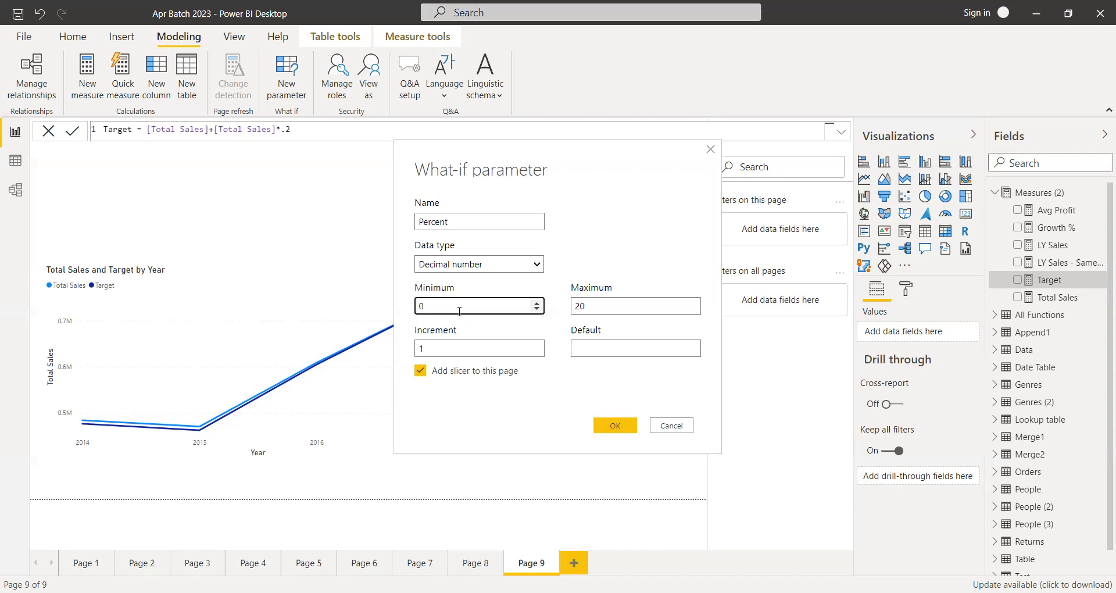
{"action": "type", "text": ".1"}
{"action": "key", "text": "Tab"}
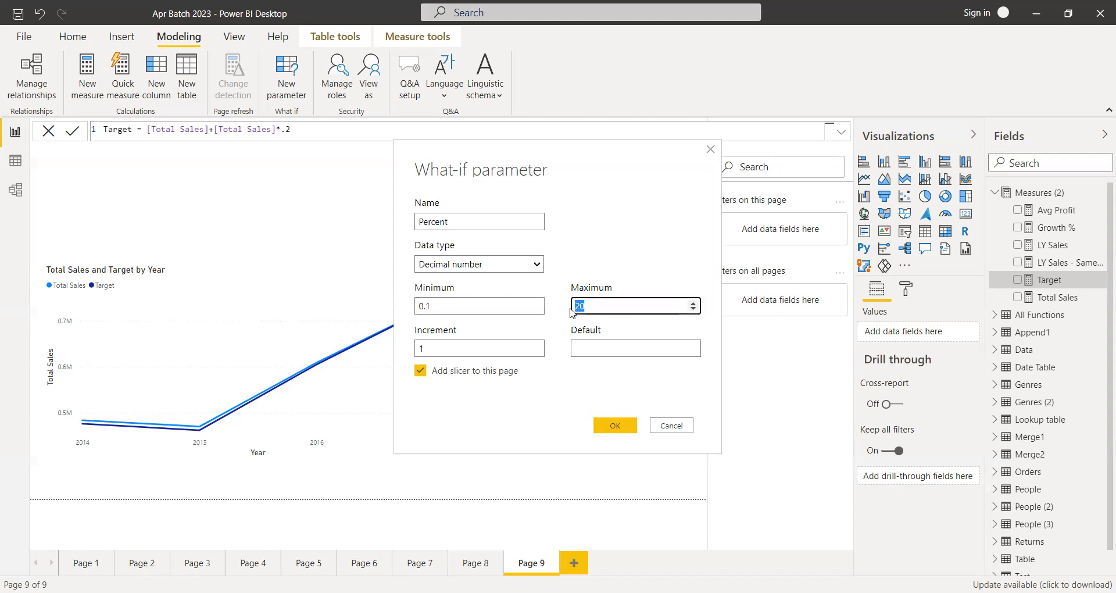
{"action": "type", "text": "1"}
{"action": "key", "text": "Tab"}
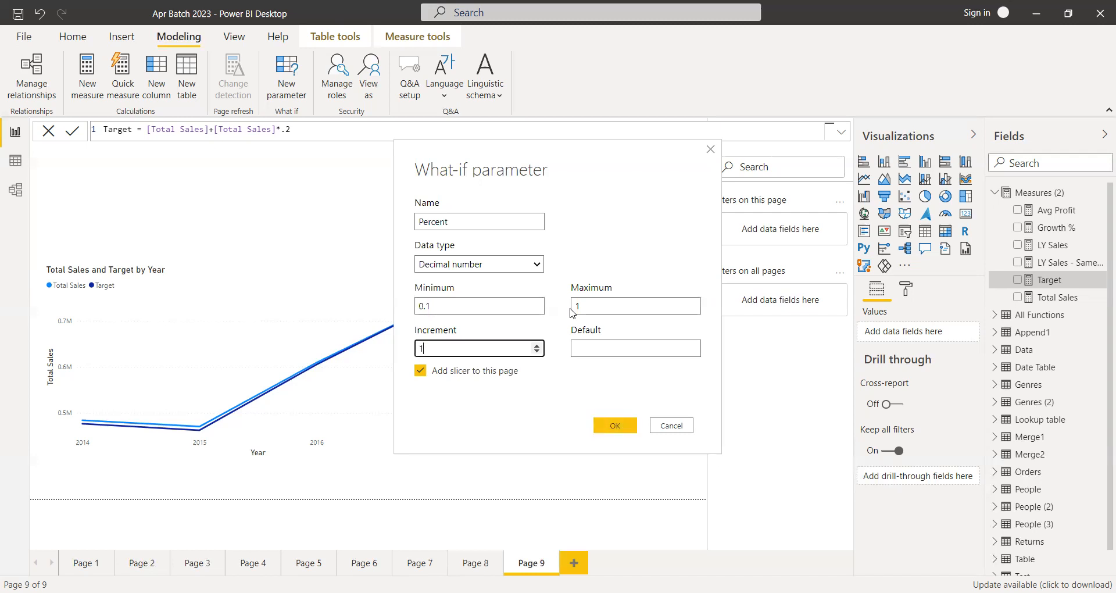
{"action": "key", "text": "BackSpace"}
{"action": "type", "text": "0.1"}
{"action": "left_click", "coordinate": [420, 370]}
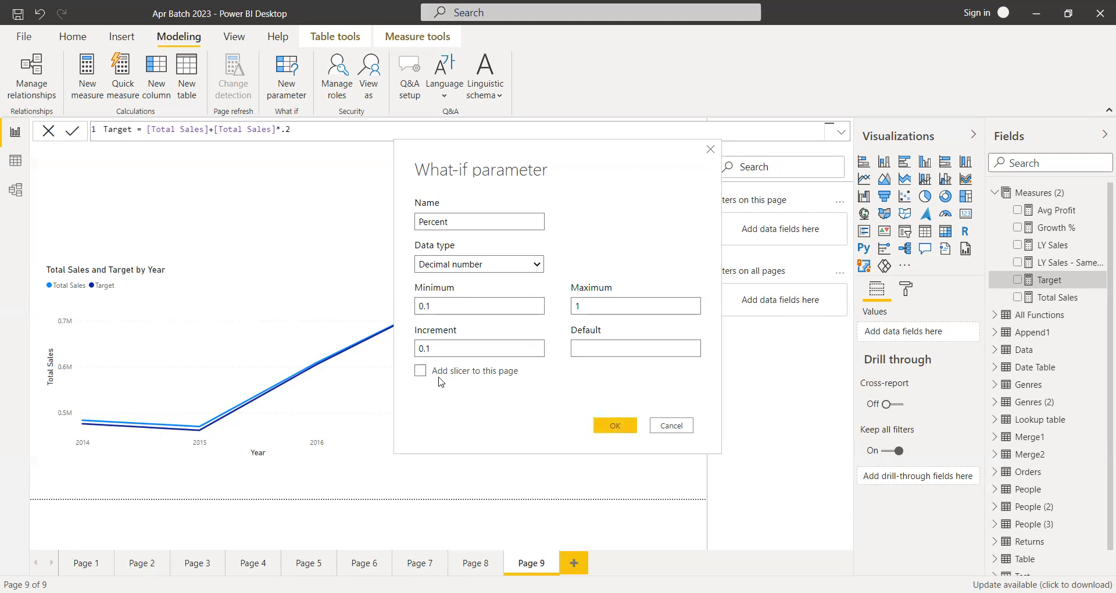
{"action": "left_click", "coordinate": [421, 371]}
{"action": "left_click", "coordinate": [606, 350]}
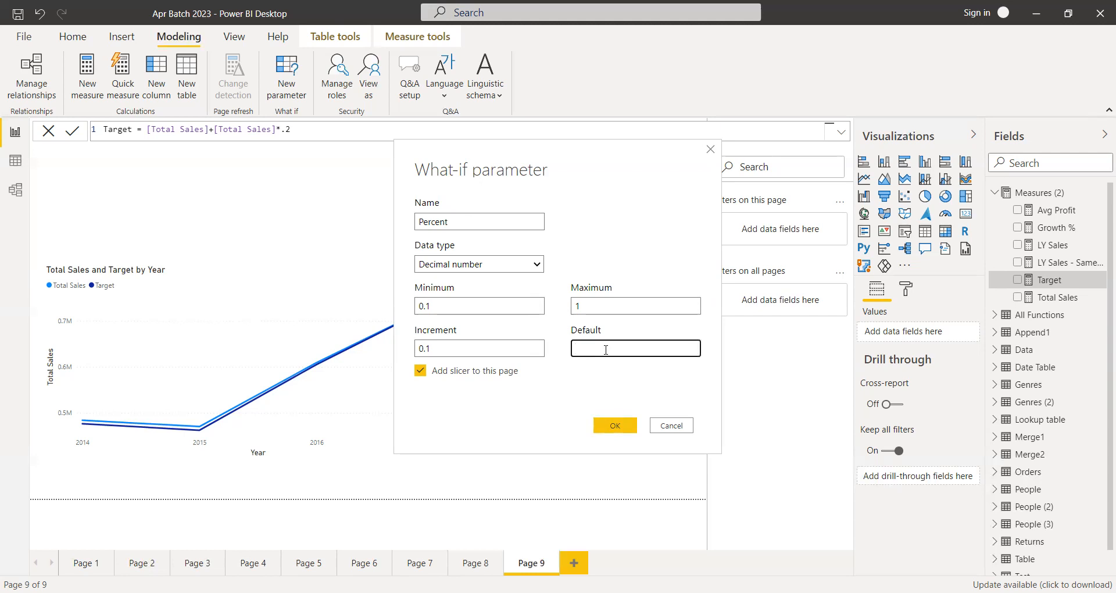
{"action": "left_click", "coordinate": [603, 388]}
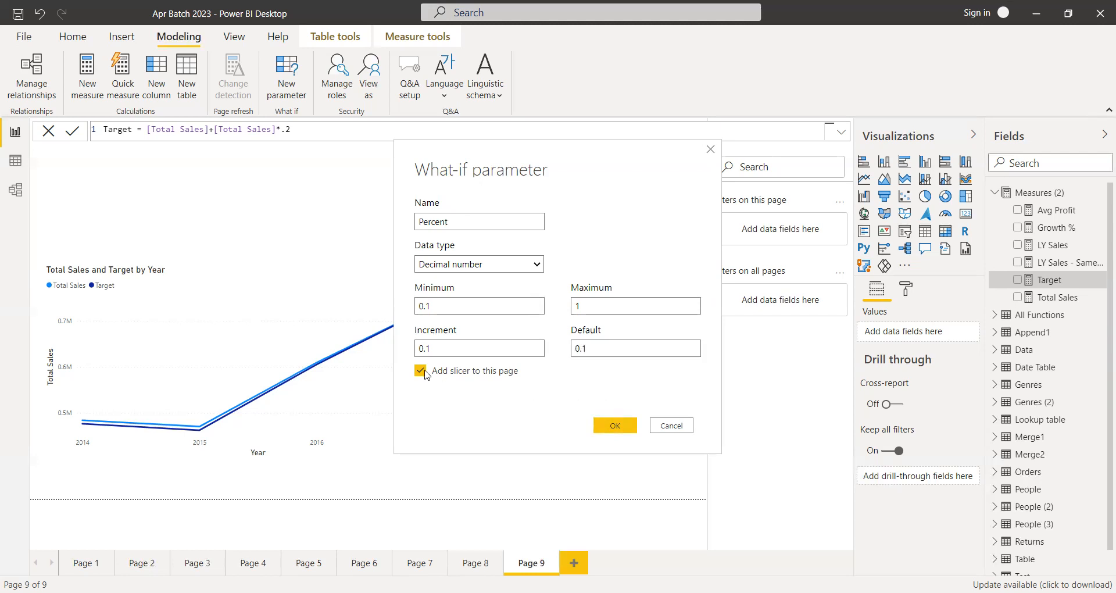
{"action": "left_click", "coordinate": [602, 428]}
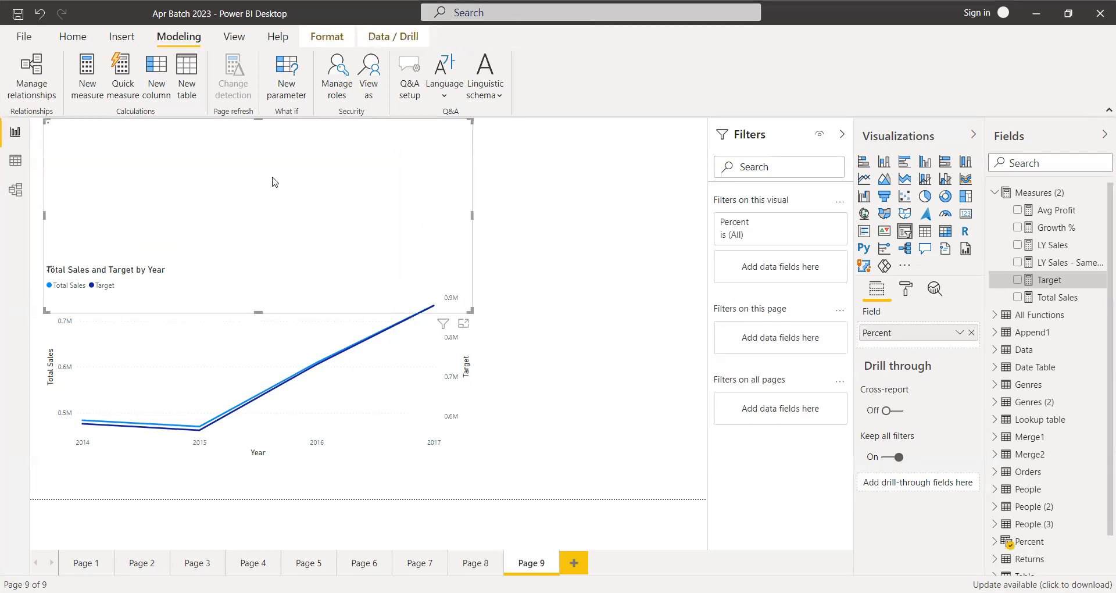
- Shrink the Percent slicer, place it in the upper-right area of the report page, and set it to 0.10
{"action": "left_click_drag", "start_coordinate": [472, 311], "coordinate": [653, 168]}
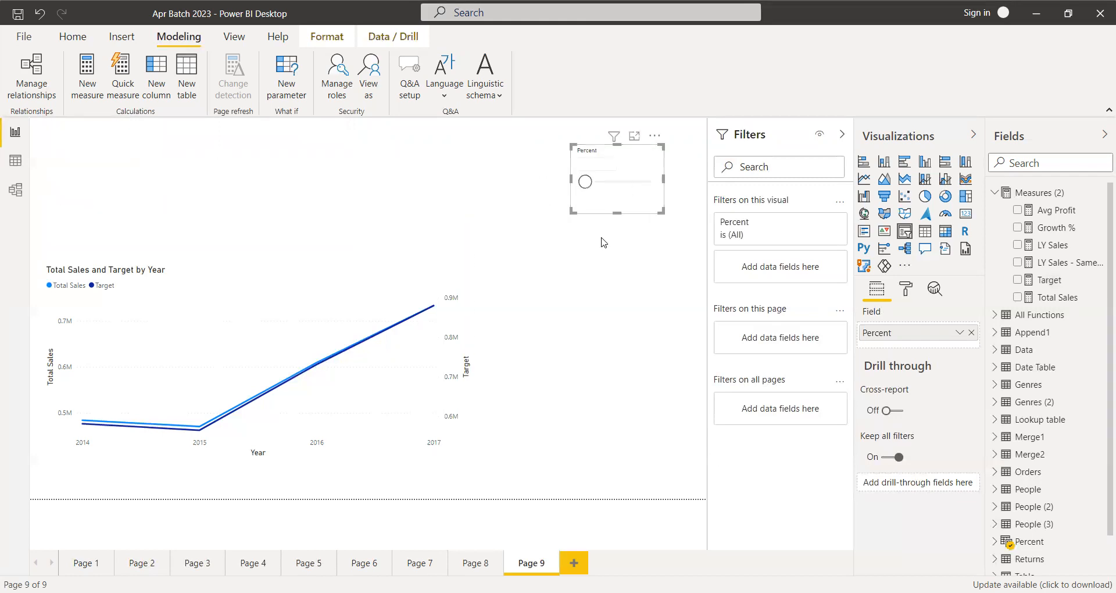
{"action": "mouse_move", "coordinate": [586, 181]}
{"action": "left_mouse_down"}
{"action": "mouse_move", "coordinate": [650, 185]}
{"action": "mouse_move", "coordinate": [584, 182]}
{"action": "left_mouse_up"}
- Examine the Percent table and its Percent column's formula, and return to the list of measures in Measures (2)
{"action": "left_click", "coordinate": [996, 193]}
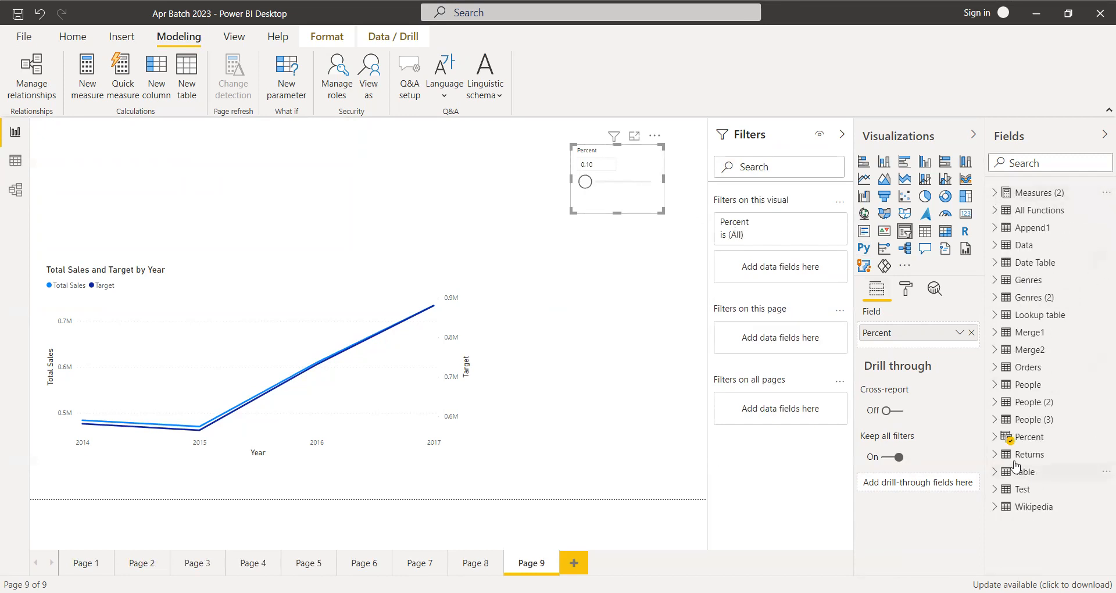
{"action": "left_click", "coordinate": [995, 437]}
{"action": "left_click", "coordinate": [1046, 457]}
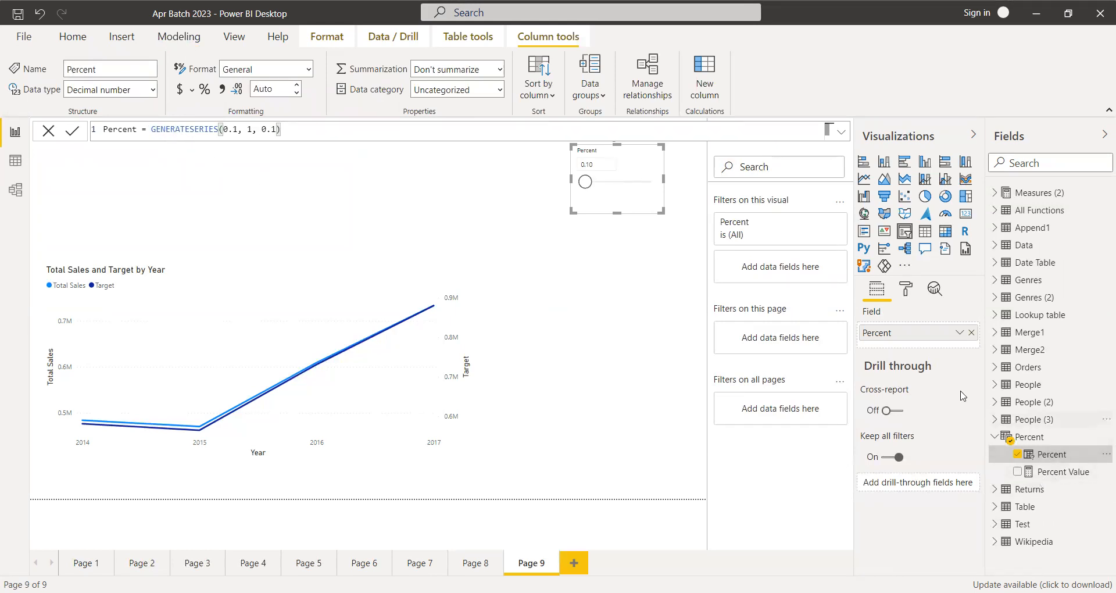
{"action": "left_click", "coordinate": [1030, 438]}
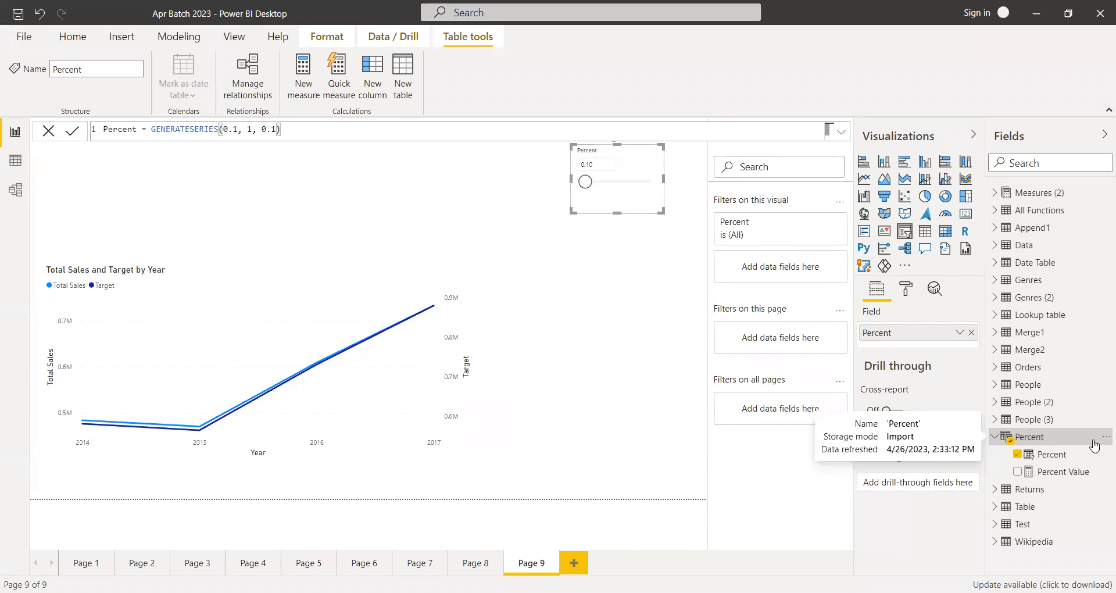
{"action": "left_click", "coordinate": [995, 436]}
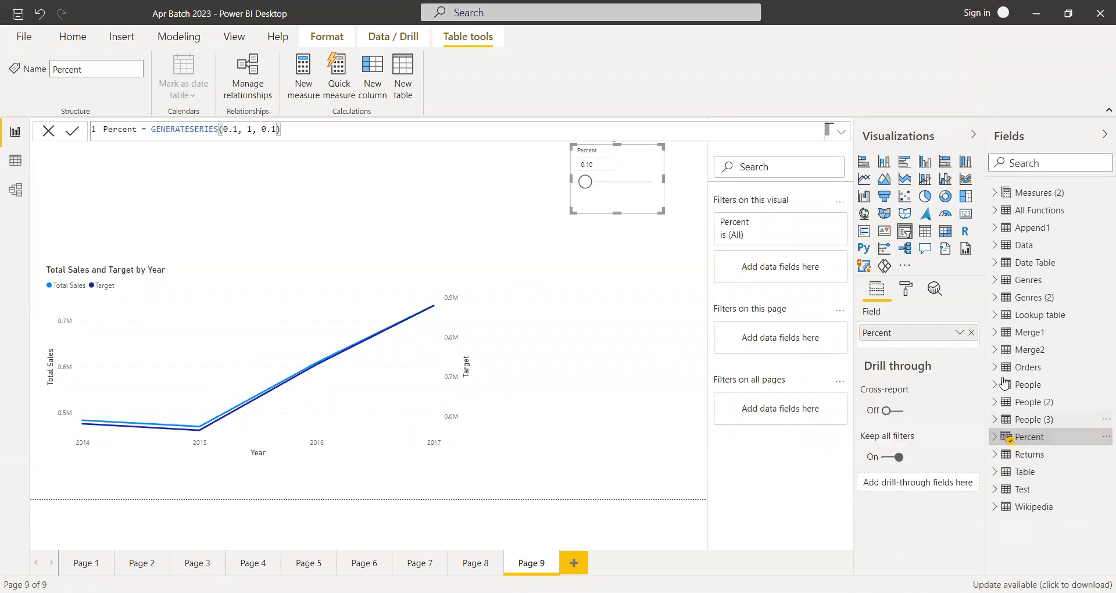
{"action": "left_click", "coordinate": [996, 195]}
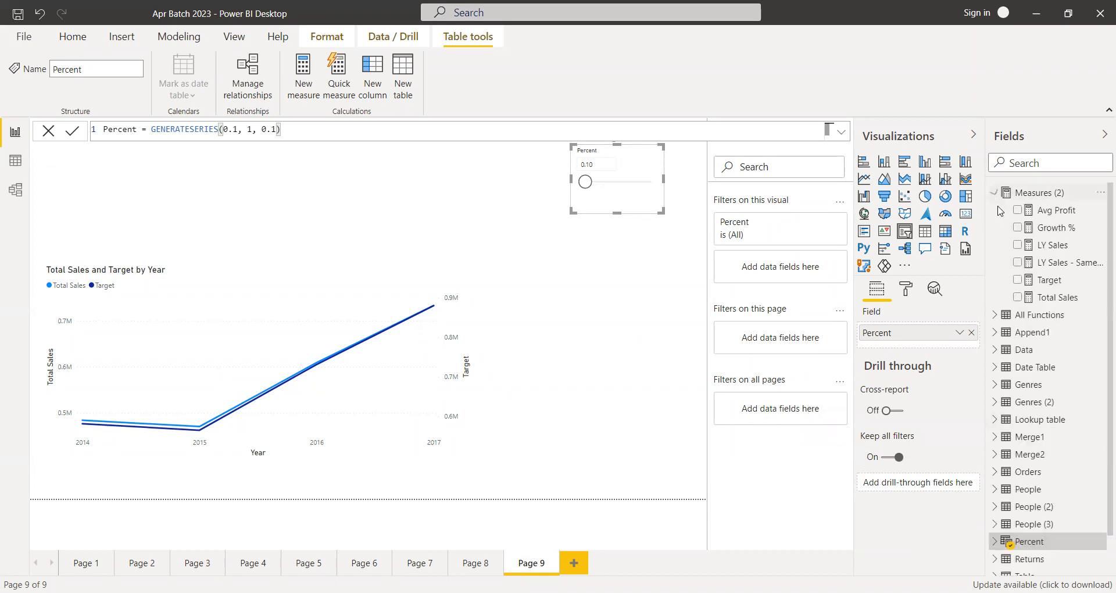
- Complete the Target measure's formula as [Total Sales]+[Total Sales]*'Percent'[Percent Value]
{"action": "left_click", "coordinate": [1049, 280]}
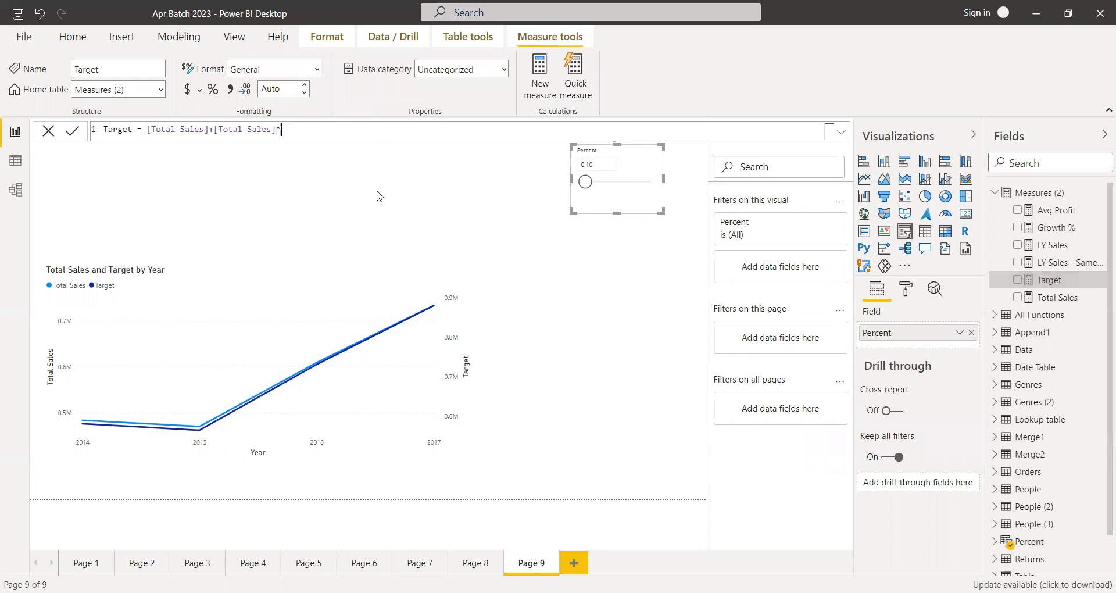
{"action": "type", "text": "perce"}
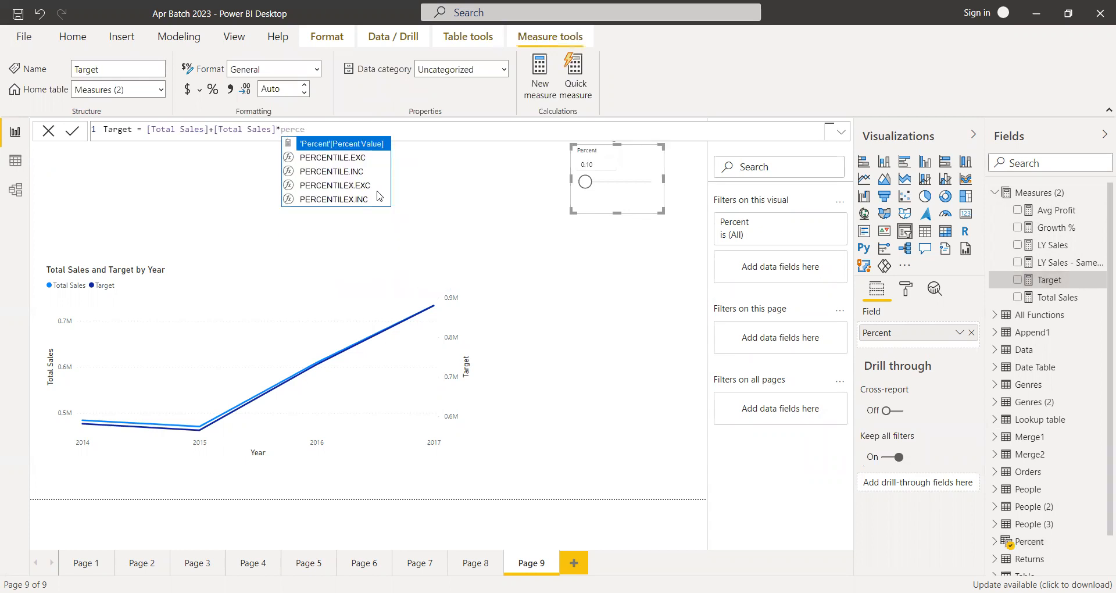
{"action": "left_click", "coordinate": [350, 146]}
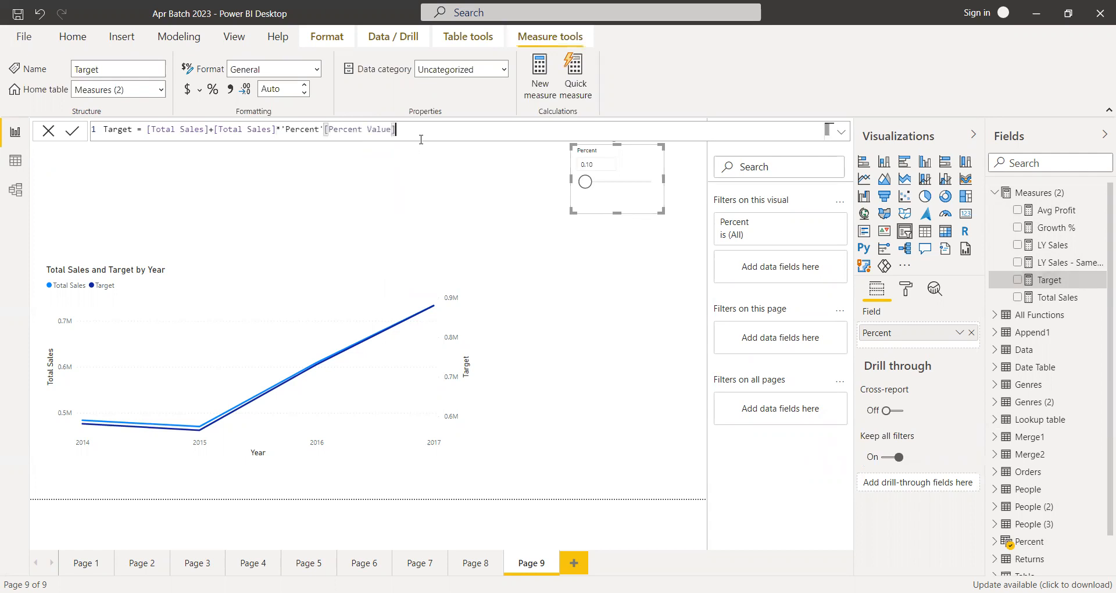
- Set the Percent slicer to 0.40, check the 2017 Target point on the line chart, and raise the slicer to 0.60
{"action": "left_click", "coordinate": [585, 181]}
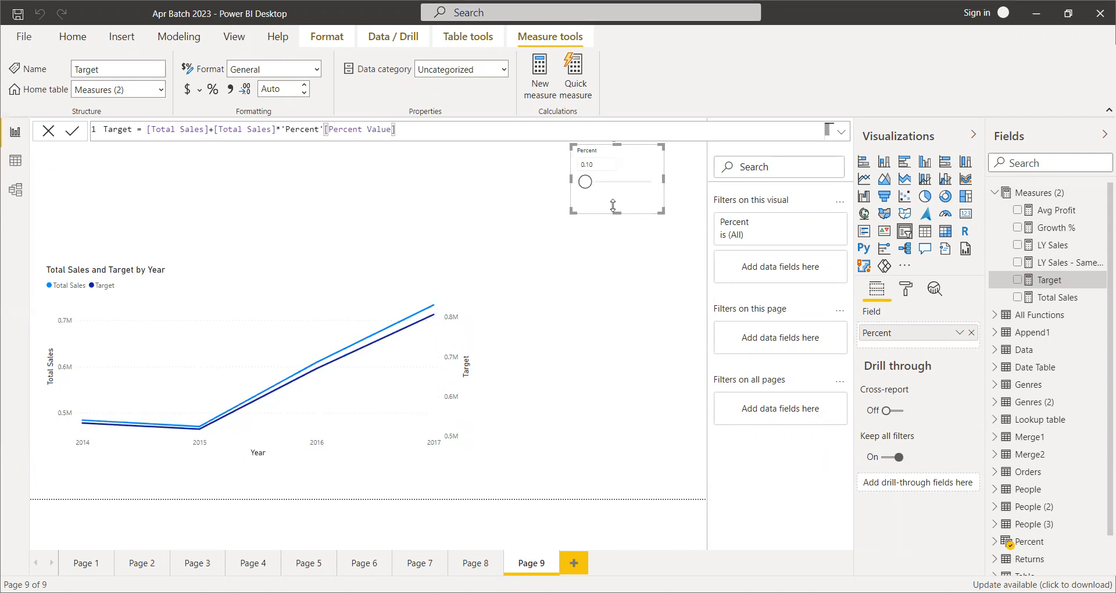
{"action": "left_click_drag", "start_coordinate": [585, 181], "coordinate": [609, 183]}
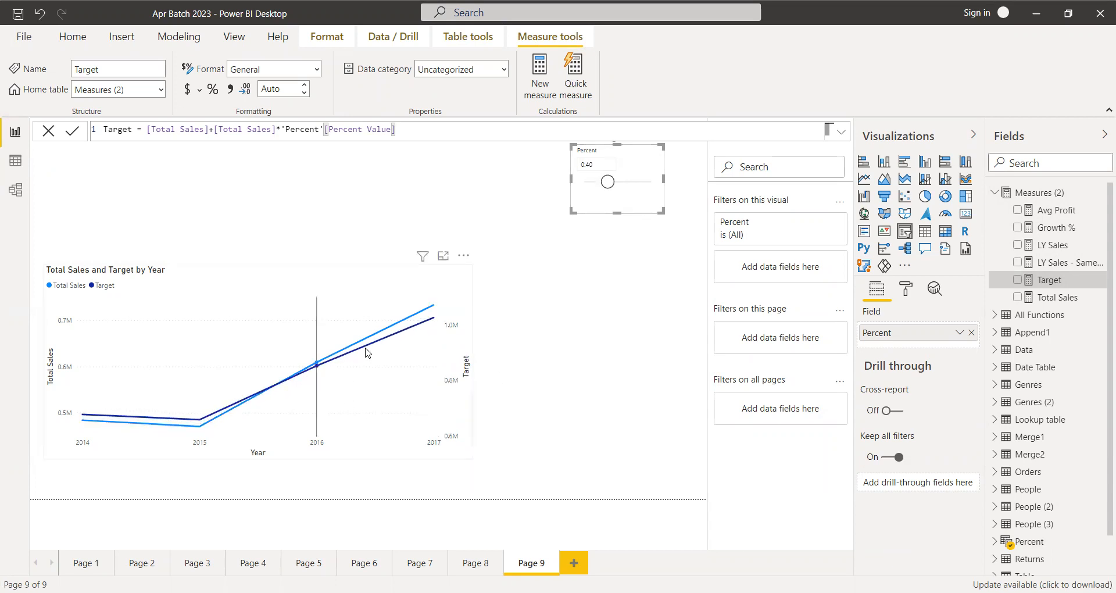
{"action": "mouse_move", "coordinate": [433, 323]}
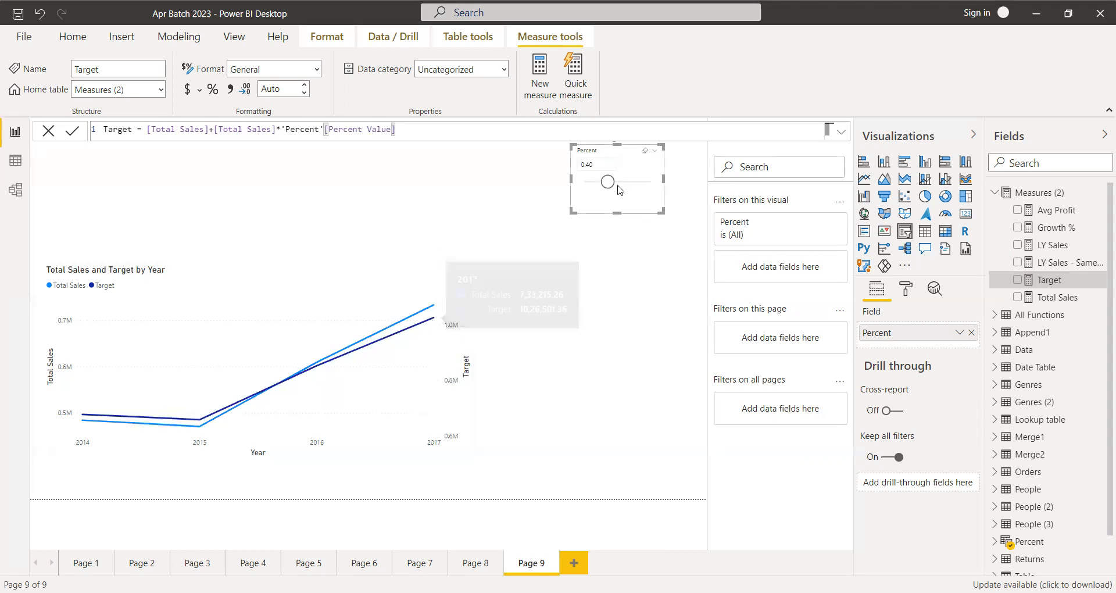
{"action": "left_click_drag", "start_coordinate": [608, 181], "coordinate": [623, 187]}
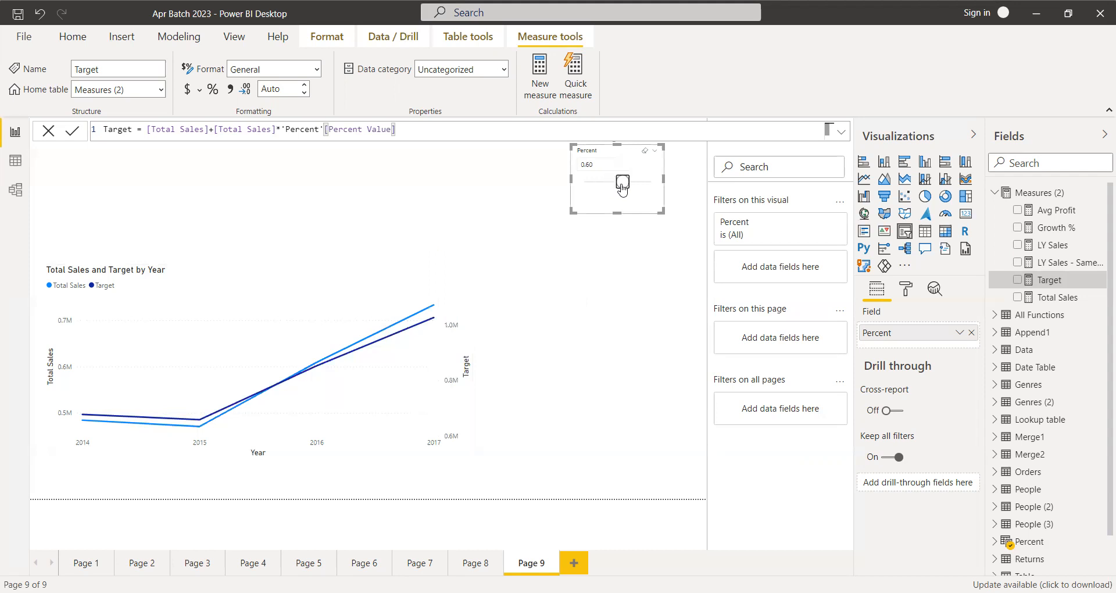
- Change the Percent slicer to a dropdown and select 0.30 and then 0.40, checking the chart's 2017 Target for each
{"action": "left_click", "coordinate": [654, 150]}
{"action": "left_click", "coordinate": [620, 182]}
{"action": "left_click", "coordinate": [607, 169]}
{"action": "left_click", "coordinate": [600, 200]}
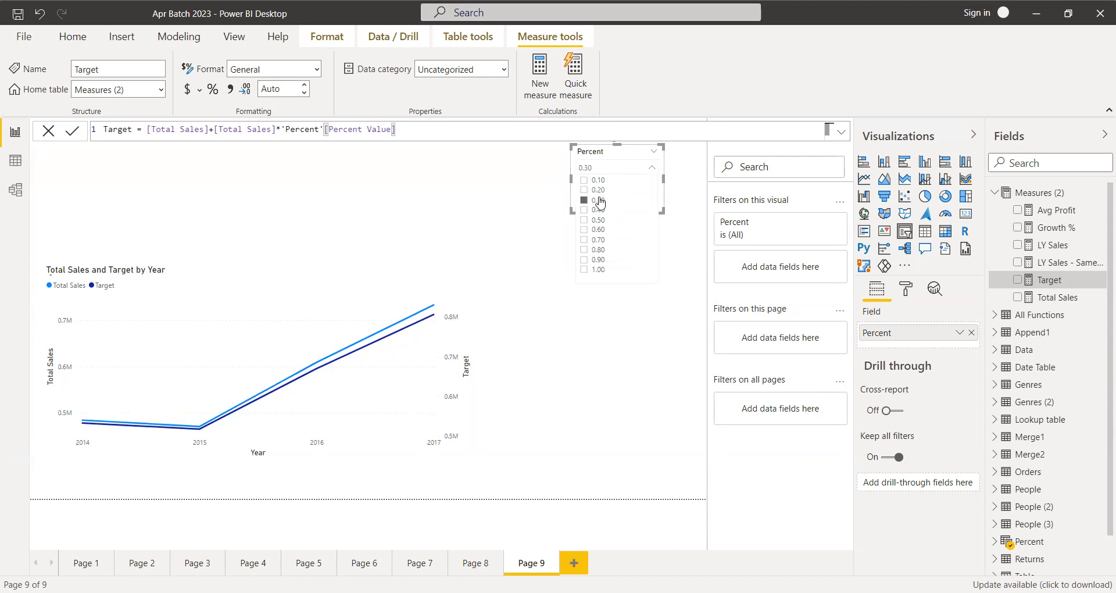
{"action": "left_click", "coordinate": [613, 358]}
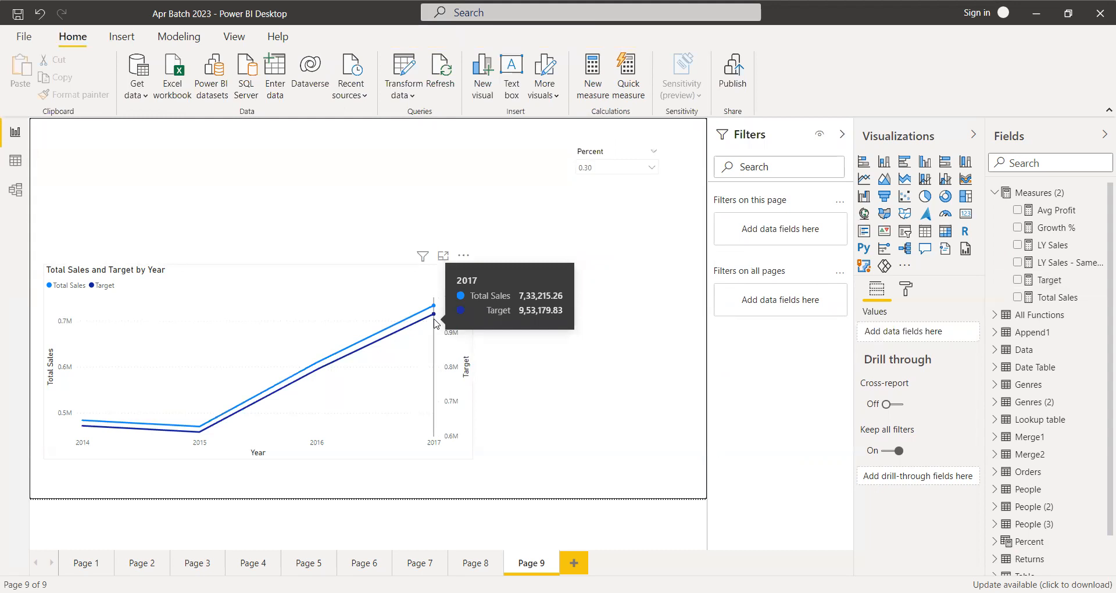
{"action": "left_click", "coordinate": [631, 169]}
{"action": "left_click", "coordinate": [593, 211]}
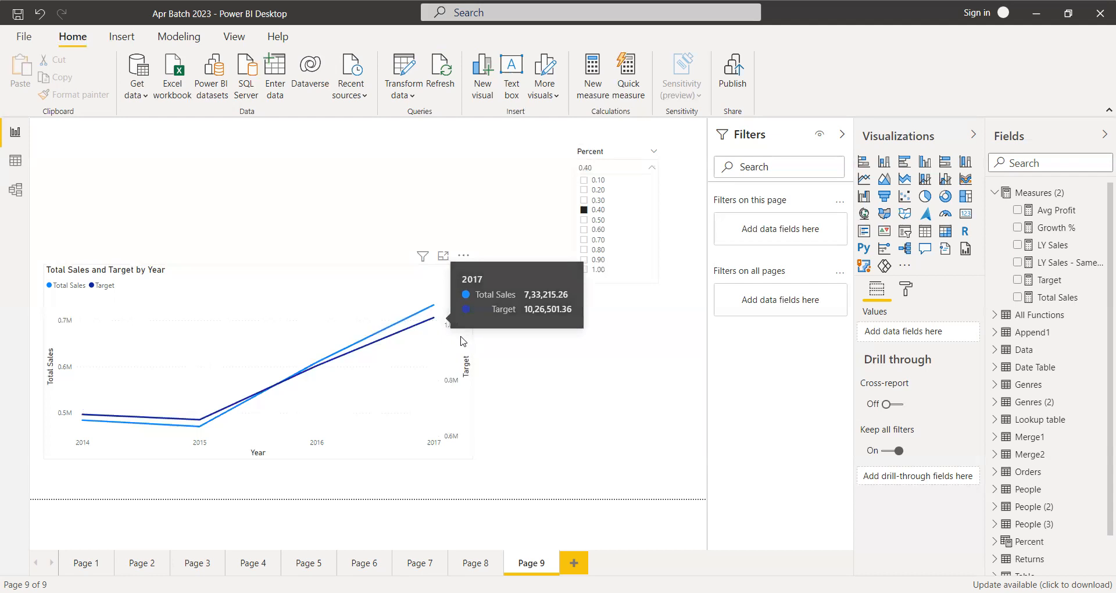
- Reduce the width and height of the Total Sales and Target by Year line chart
{"action": "left_click", "coordinate": [472, 361]}
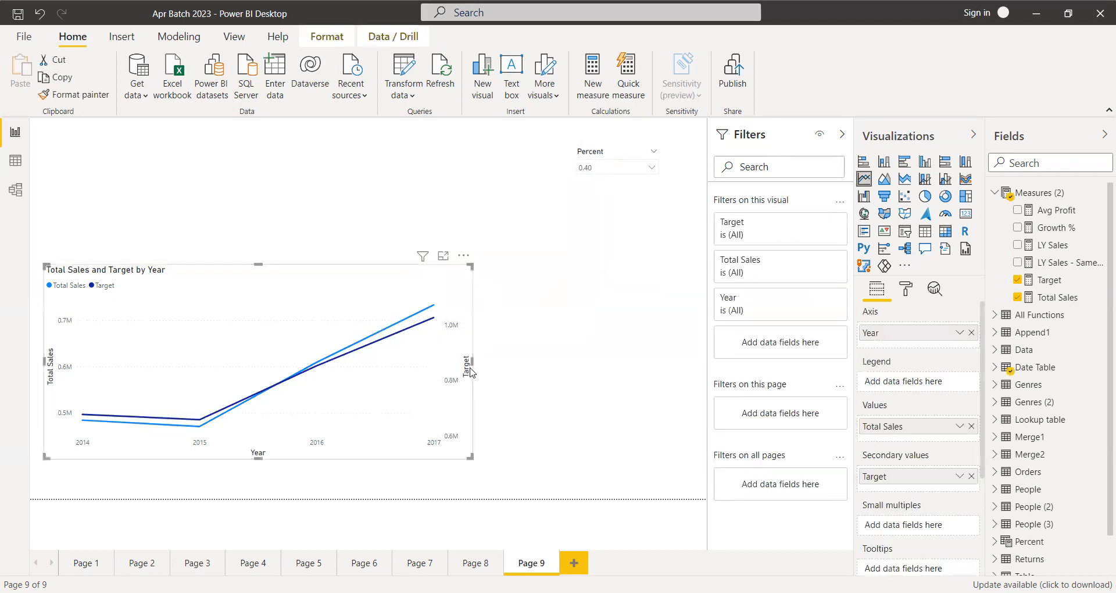
{"action": "left_click_drag", "start_coordinate": [472, 361], "coordinate": [394, 362]}
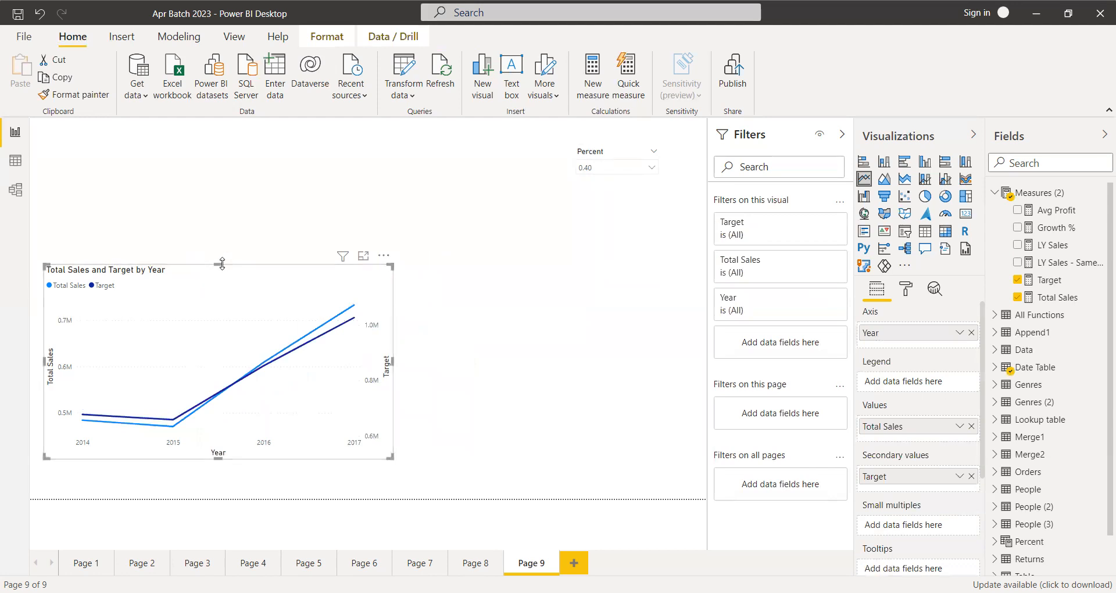
{"action": "left_click_drag", "start_coordinate": [219, 265], "coordinate": [221, 305]}
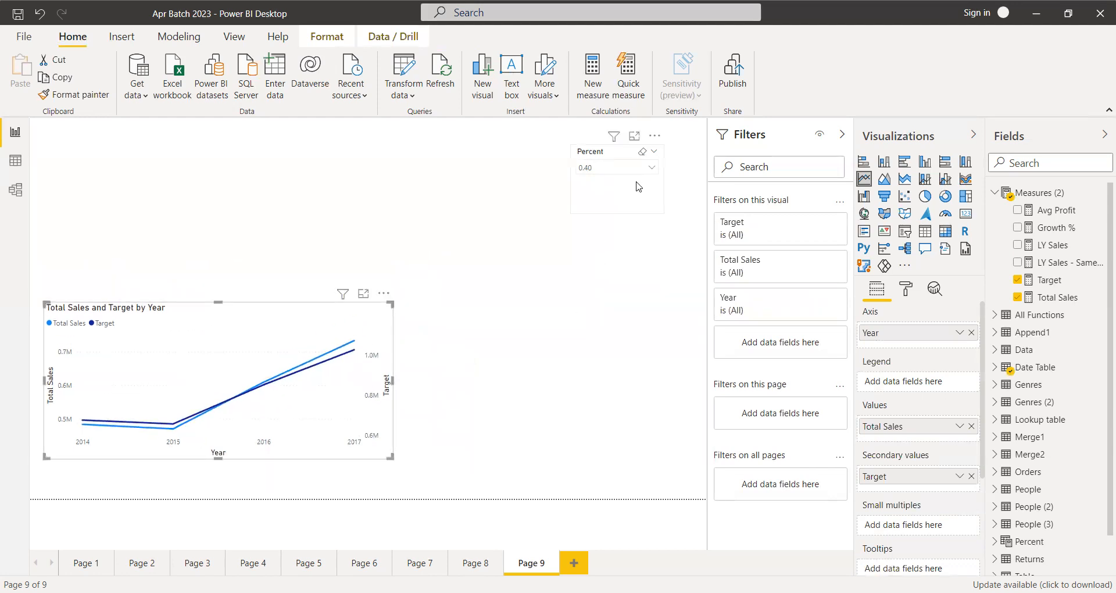
{"action": "left_click", "coordinate": [639, 187]}
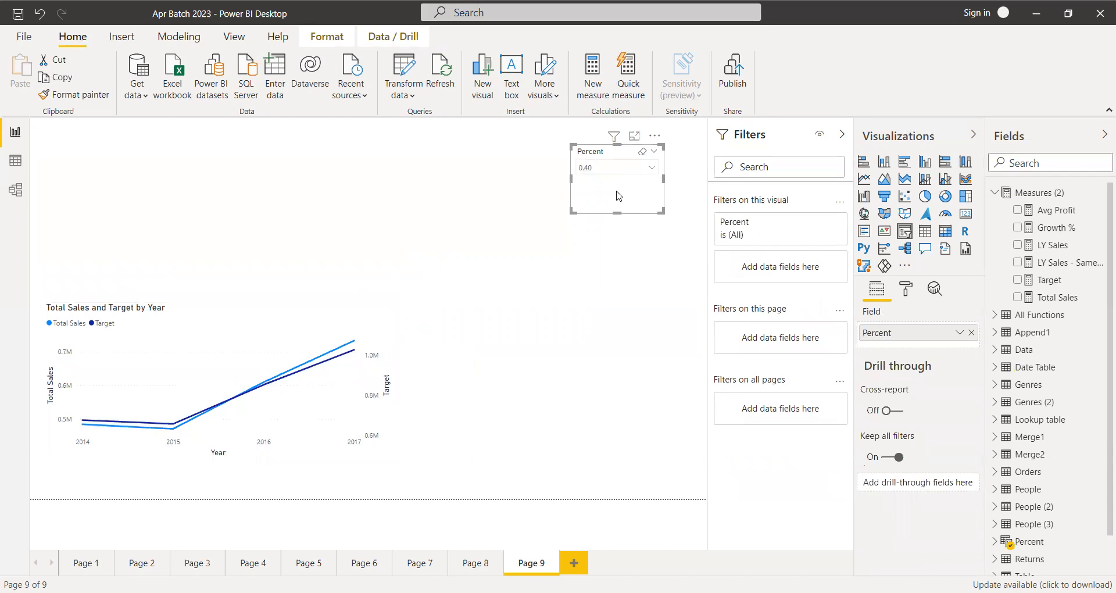
{"action": "left_click", "coordinate": [180, 37]}
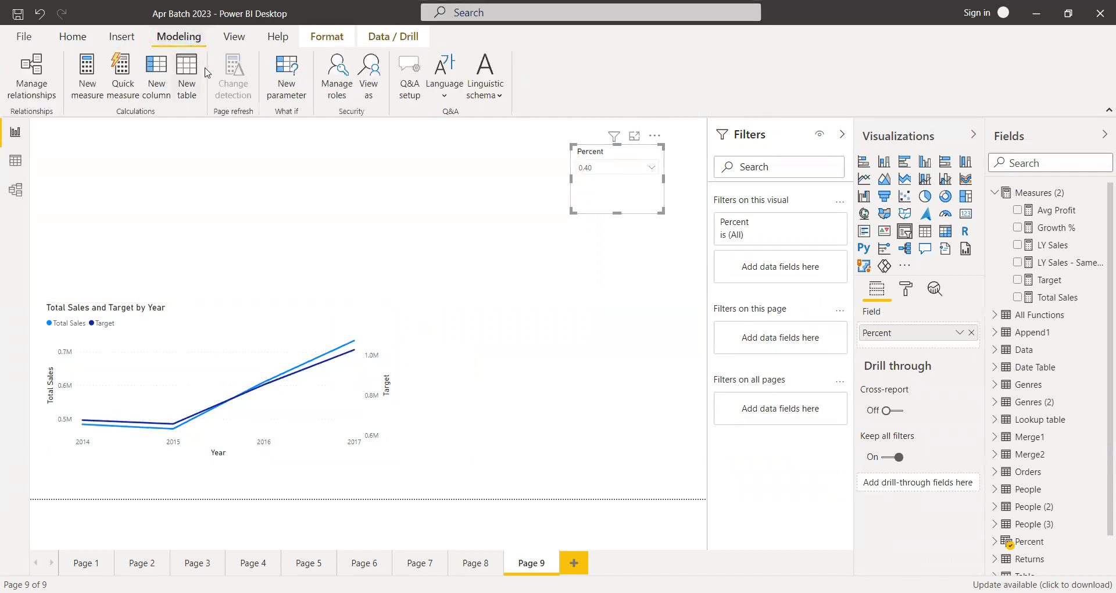
{"action": "left_click", "coordinate": [291, 100]}
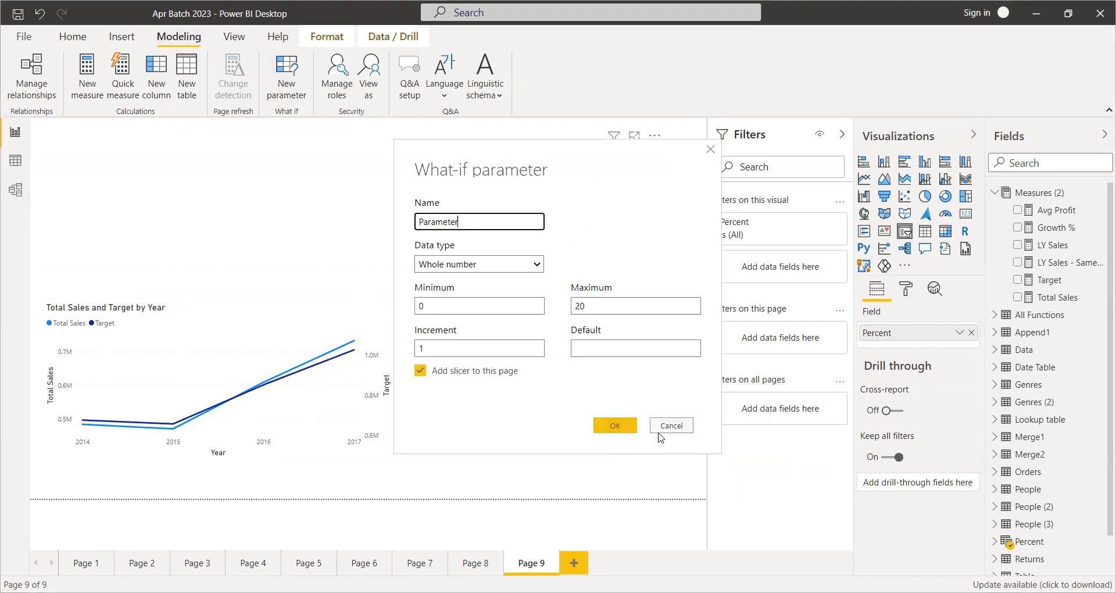
{"action": "left_click", "coordinate": [668, 428]}
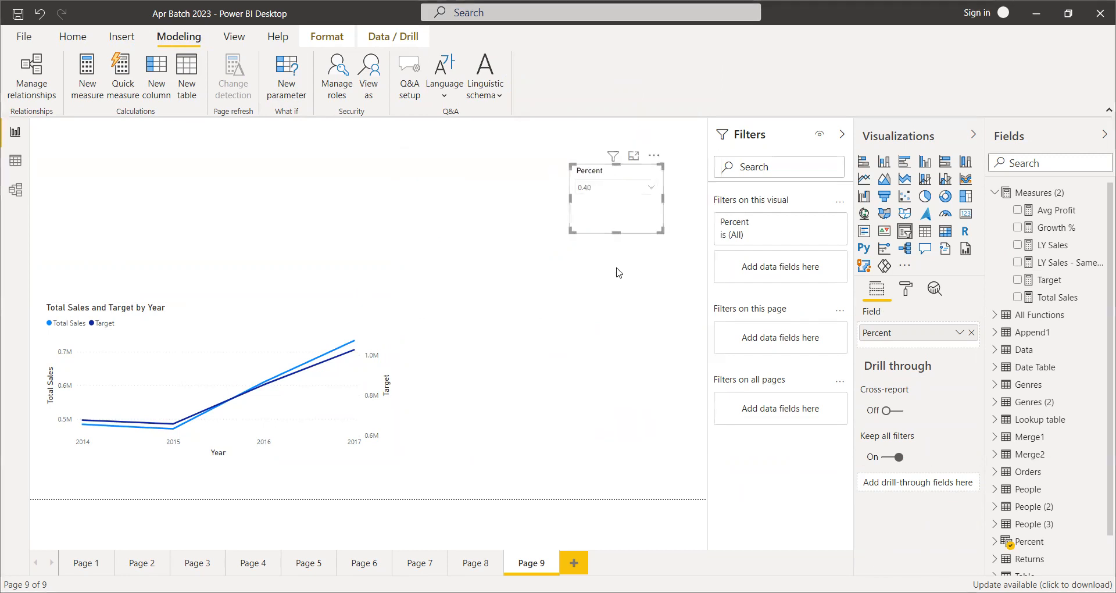
- Set the Percent dropdown slicer to 0.50 and check the 2017 values on the line chart
{"action": "left_click", "coordinate": [600, 188]}
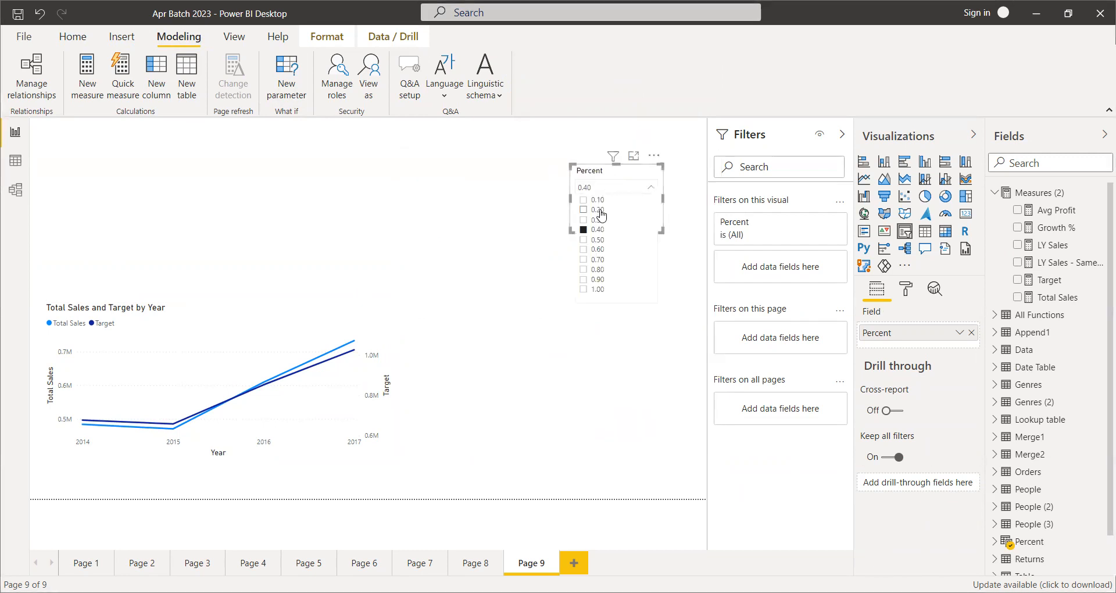
{"action": "left_click", "coordinate": [602, 246]}
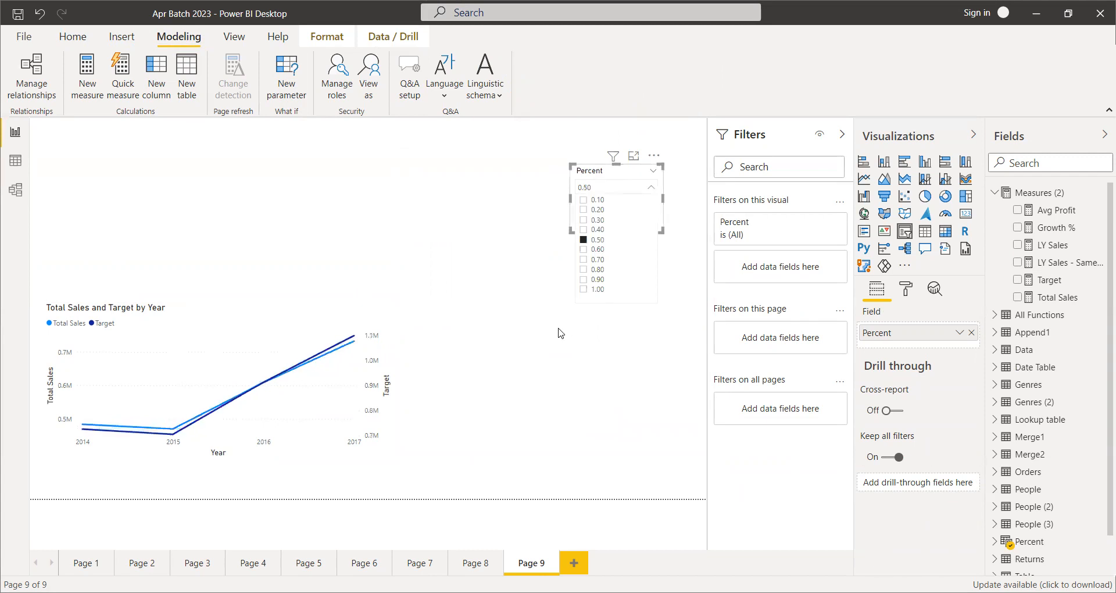
{"action": "left_click", "coordinate": [459, 302]}
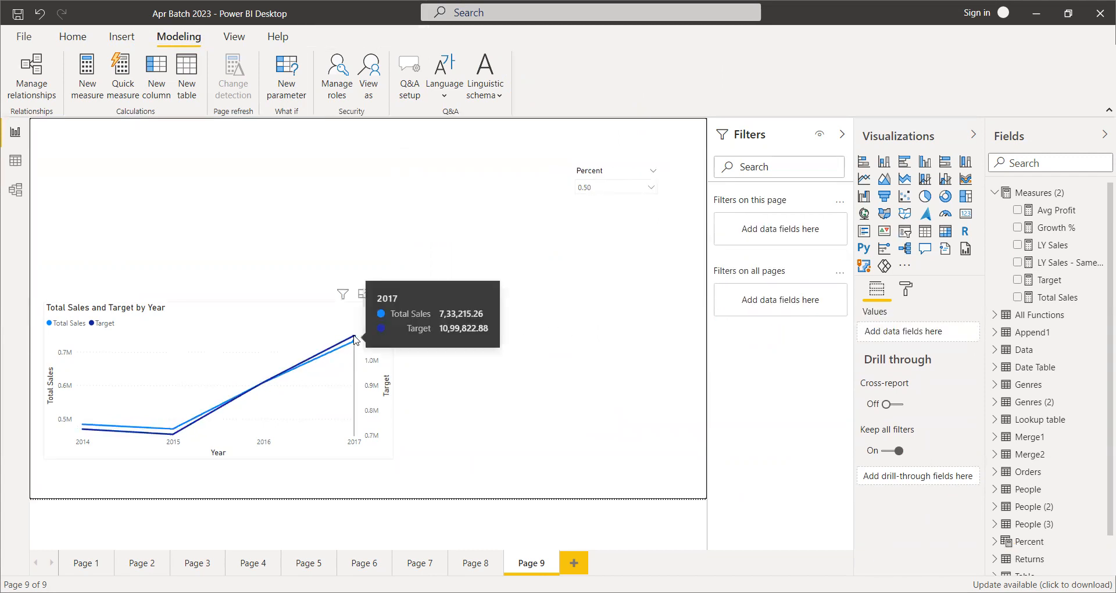
- Enlarge the Total Sales and Target by Year chart in height and width, and inspect its 2017 data point
{"action": "left_click", "coordinate": [227, 311]}
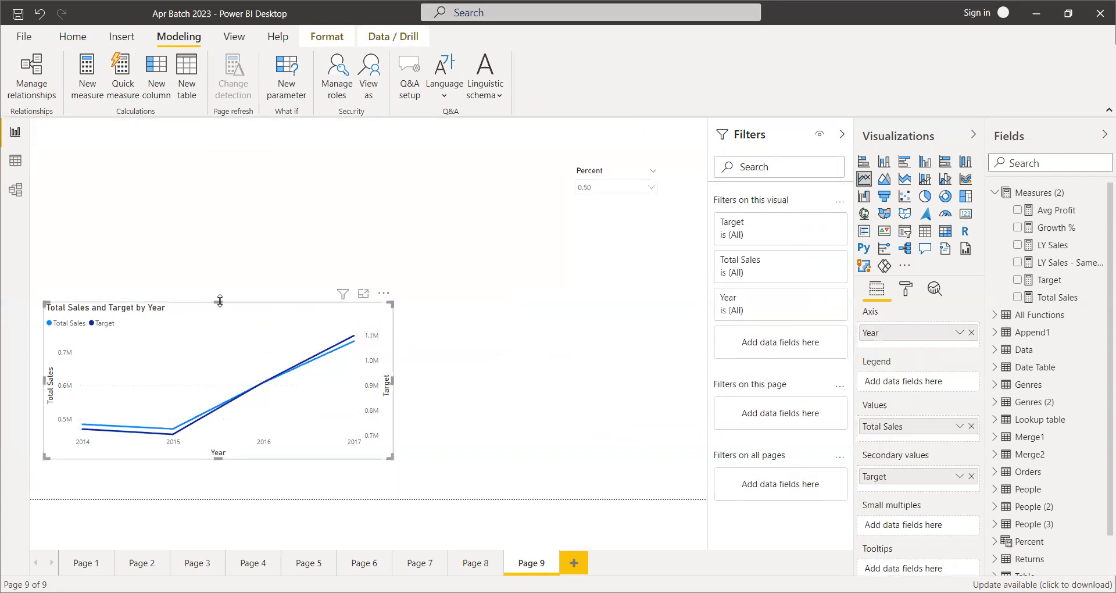
{"action": "left_click_drag", "start_coordinate": [220, 301], "coordinate": [220, 219]}
{"action": "left_click_drag", "start_coordinate": [393, 340], "coordinate": [516, 348]}
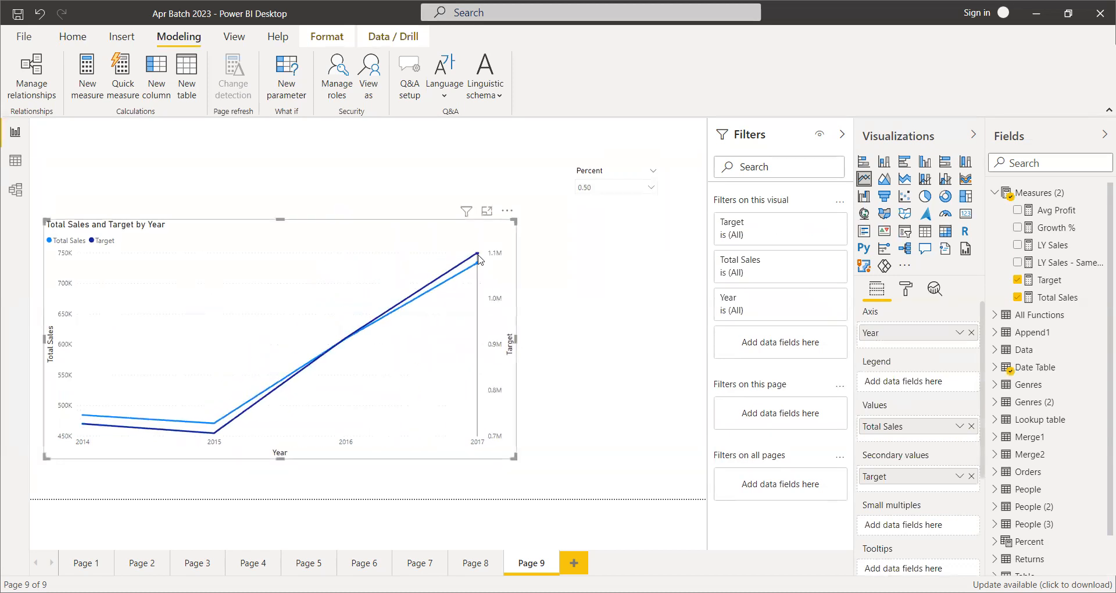
{"action": "mouse_move", "coordinate": [479, 258]}
- Reduce the height of the Total Sales and Target by Year chart by lowering its upper edge
{"action": "left_click", "coordinate": [284, 215]}
{"action": "left_click", "coordinate": [284, 225]}
{"action": "left_click_drag", "start_coordinate": [284, 219], "coordinate": [286, 253]}
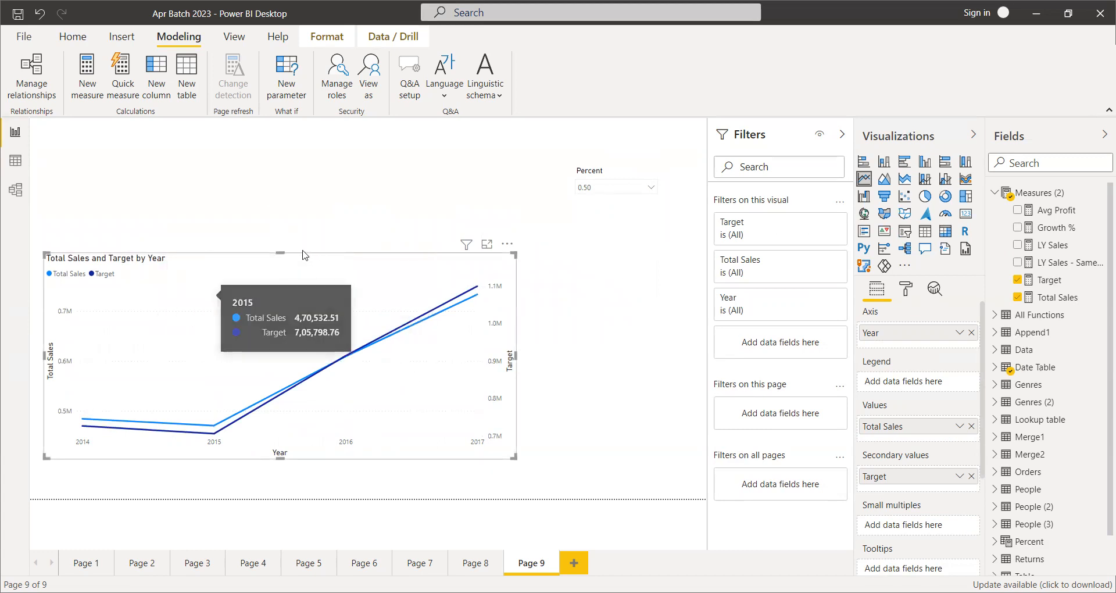
{"action": "left_click_drag", "start_coordinate": [278, 256], "coordinate": [282, 278]}
{"action": "left_click", "coordinate": [282, 278]}
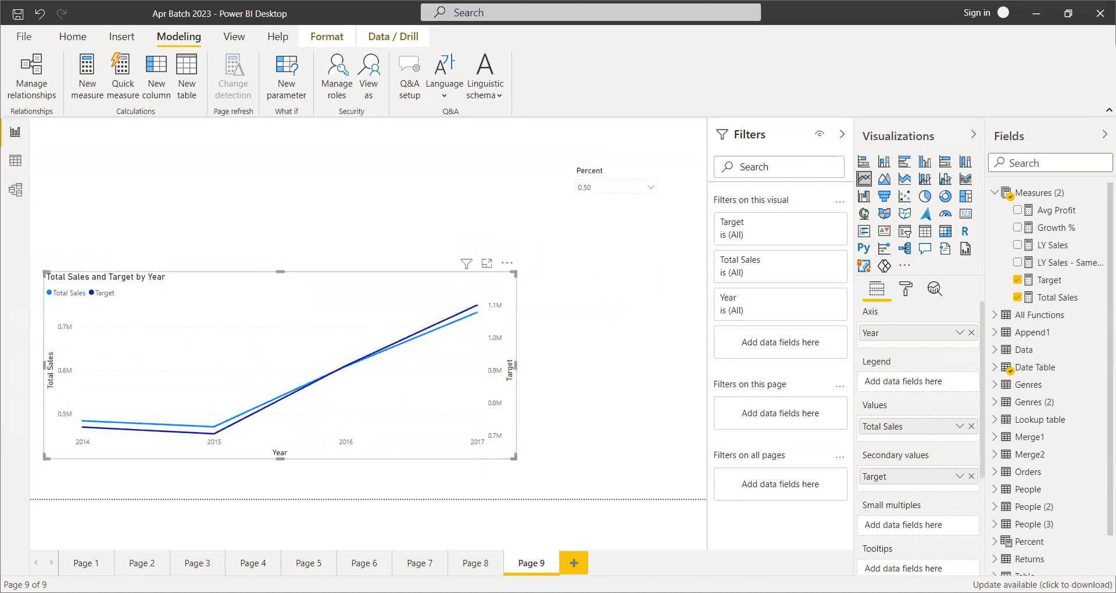
- Compare the Total Sales by Year chart on Page 8 with the Total Sales and Target chart and Percent options on Page 9
{"action": "left_click", "coordinate": [475, 563]}
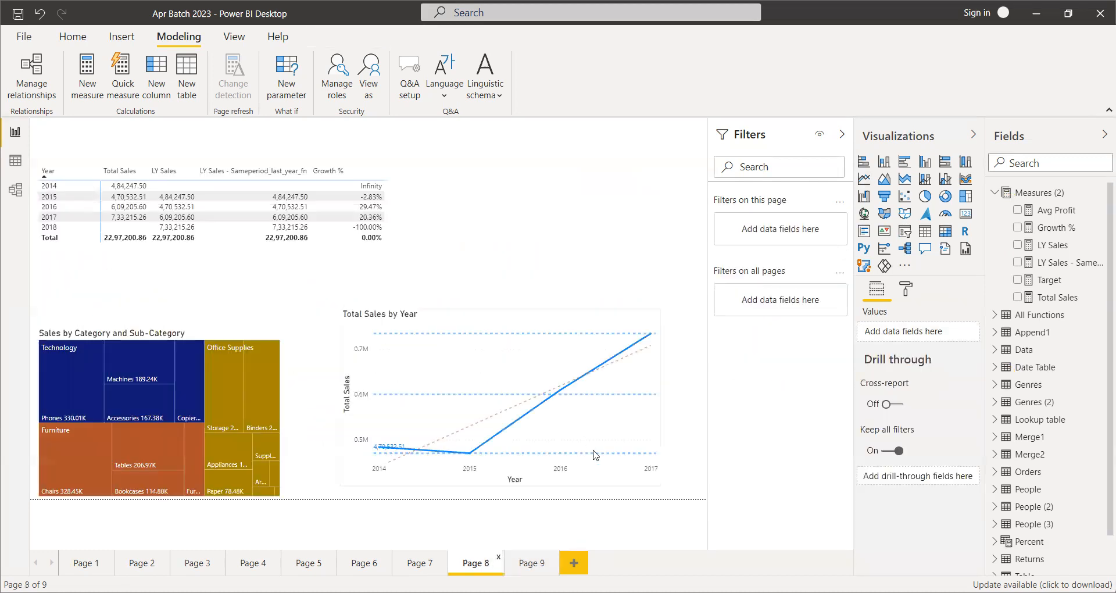
{"action": "left_click", "coordinate": [529, 563]}
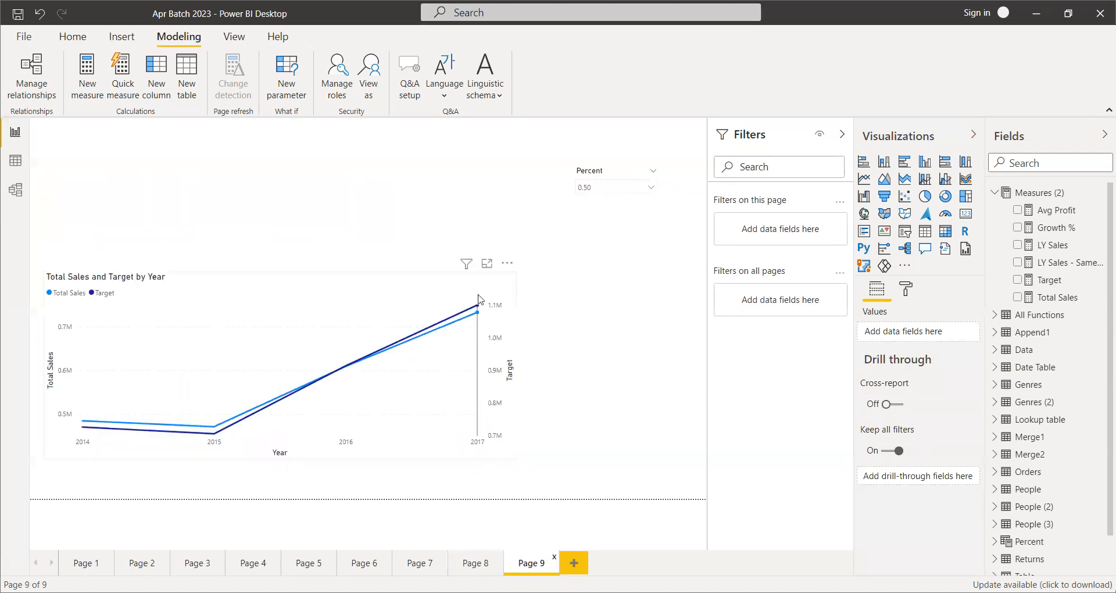
{"action": "left_click", "coordinate": [605, 192]}
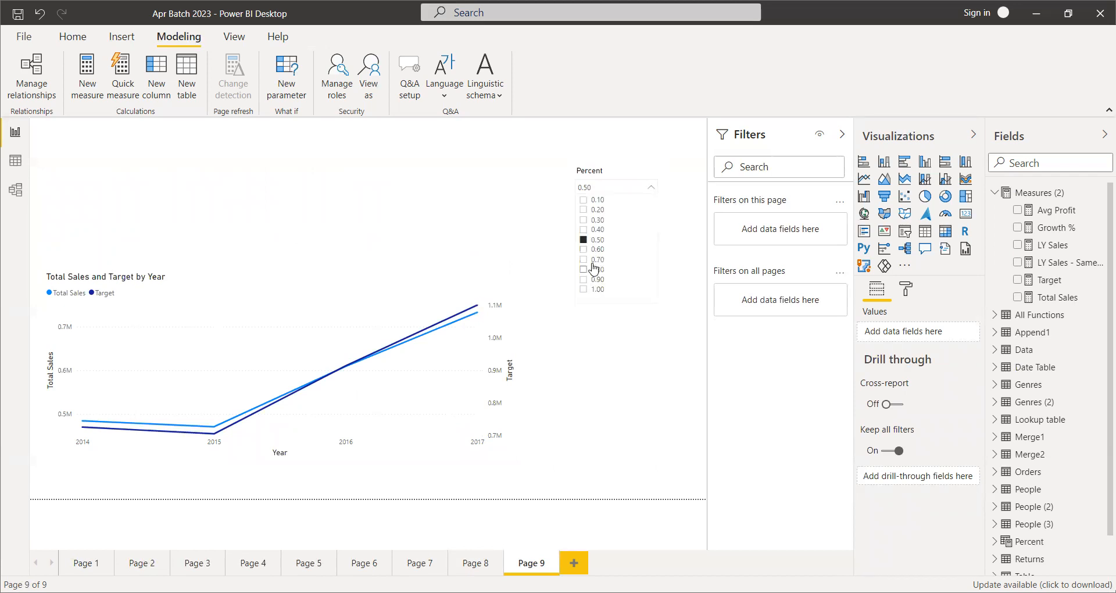
{"action": "left_click", "coordinate": [495, 247]}
{"action": "left_click", "coordinate": [486, 564]}
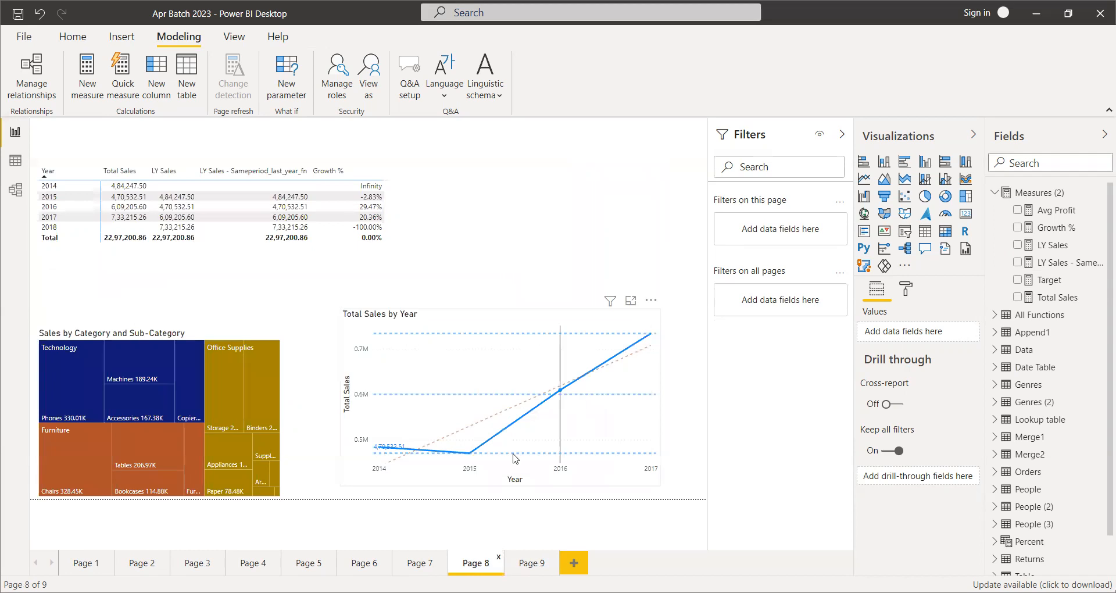
{"action": "left_click", "coordinate": [535, 567]}
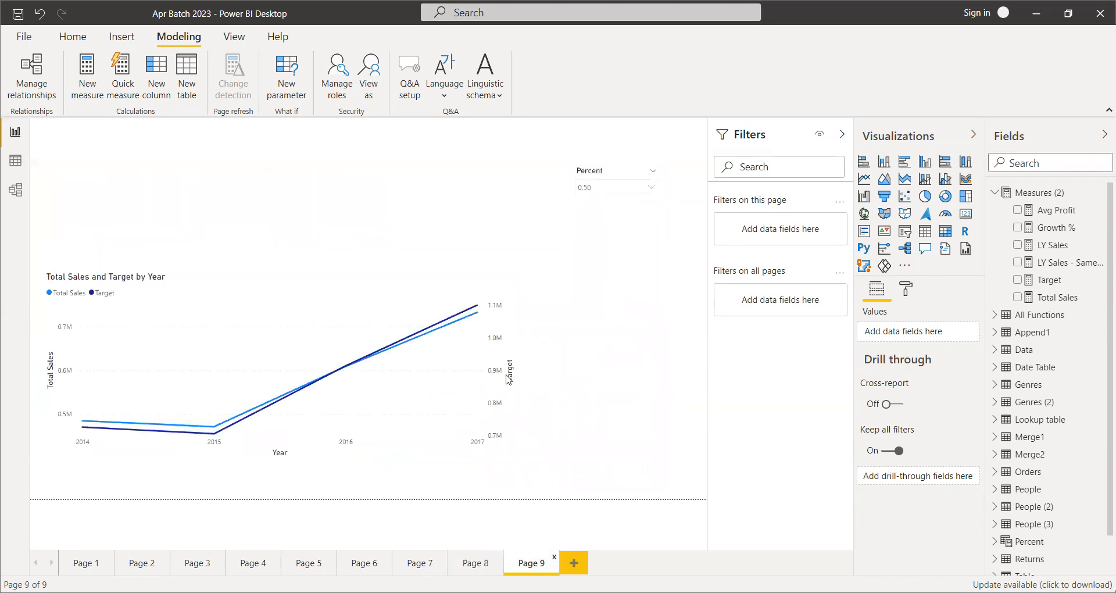
{"action": "left_click", "coordinate": [444, 285]}
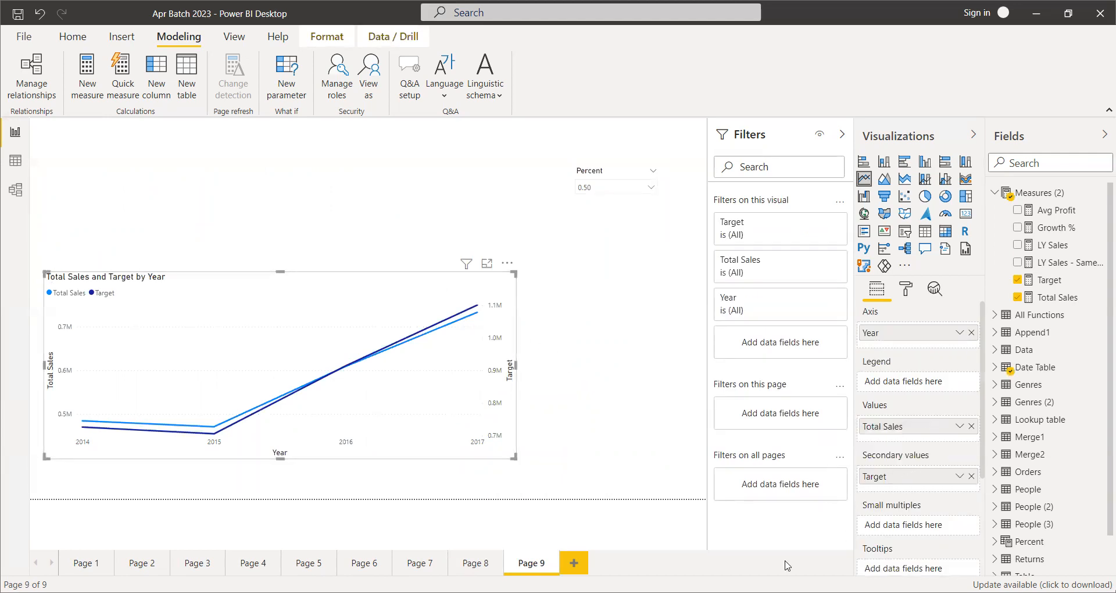
{"action": "left_click", "coordinate": [487, 568]}
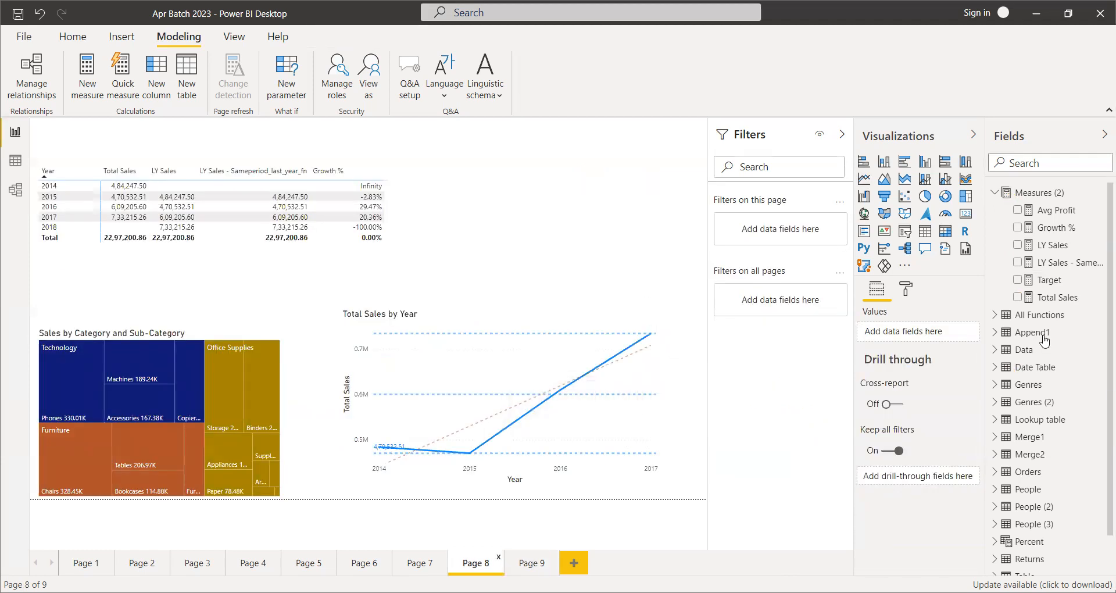
{"action": "left_click", "coordinate": [642, 330]}
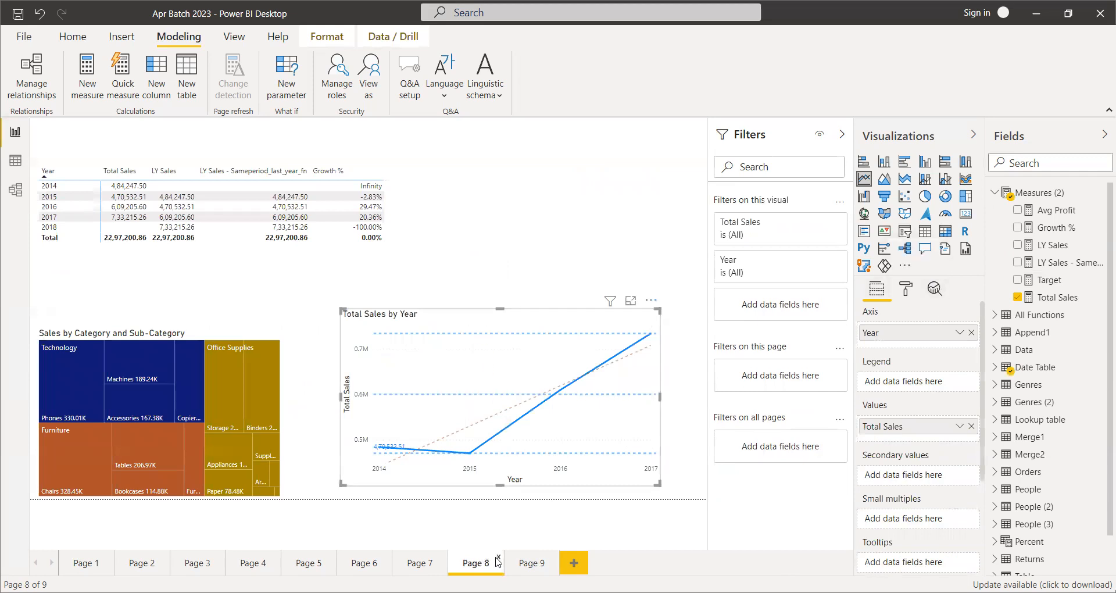
{"action": "left_click", "coordinate": [514, 564]}
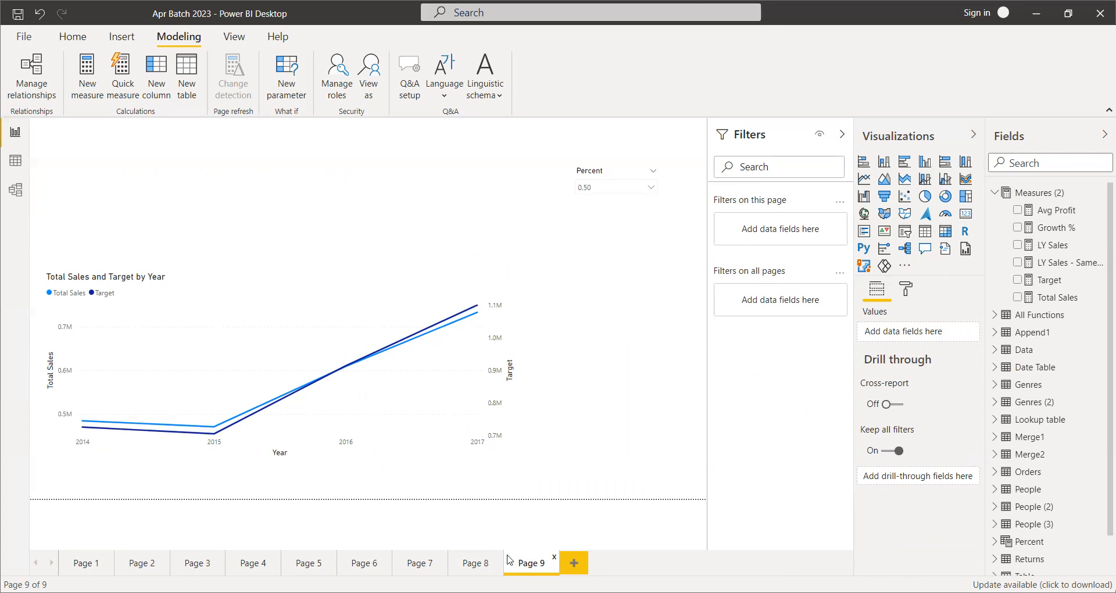
{"action": "left_click", "coordinate": [514, 456]}
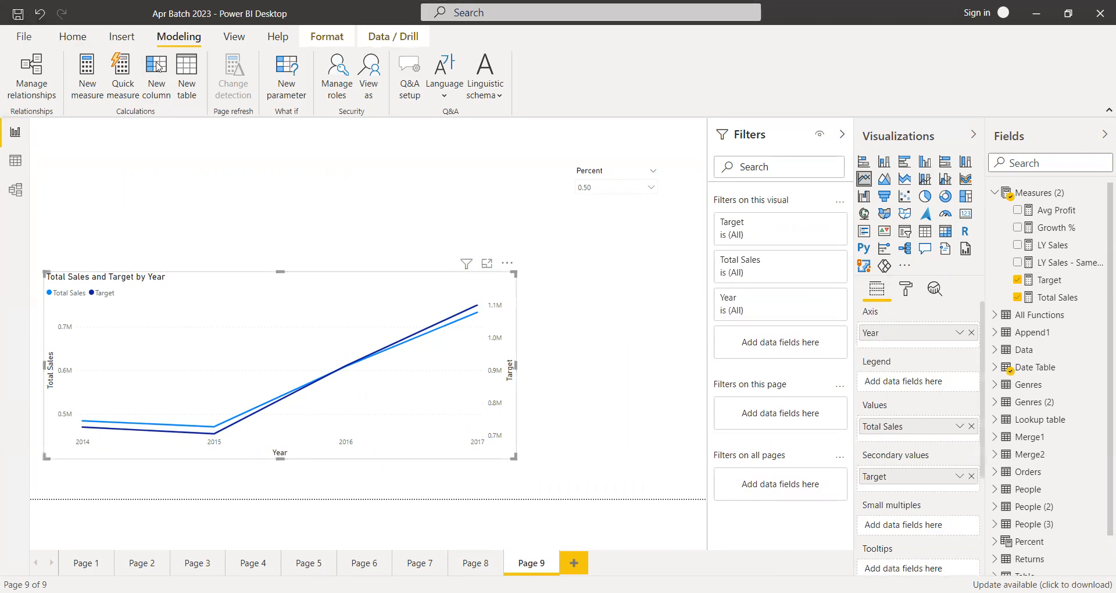
{"action": "left_click", "coordinate": [72, 36]}
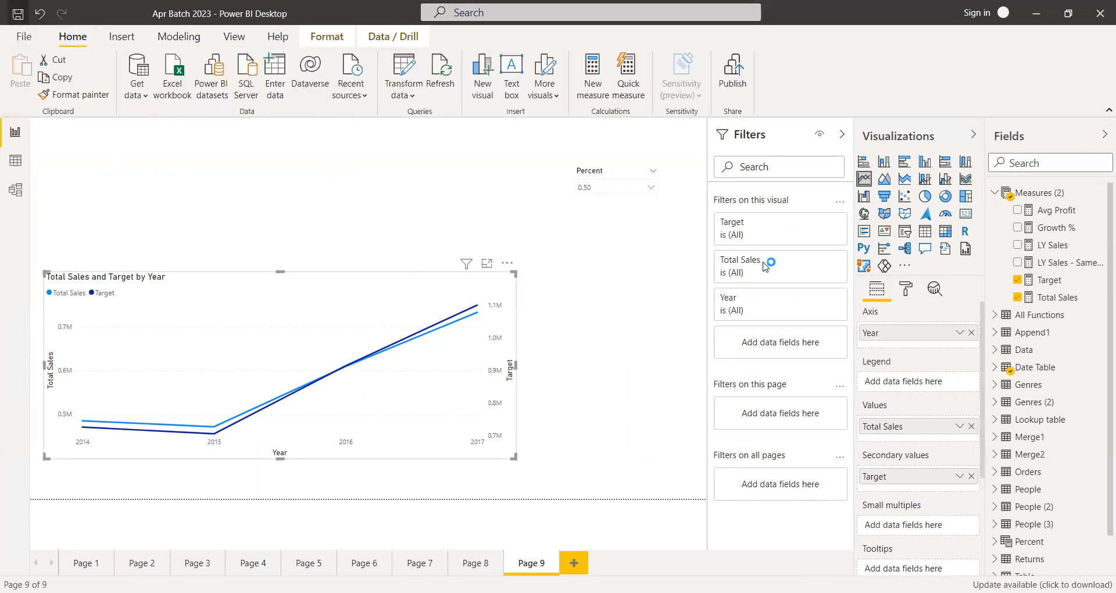